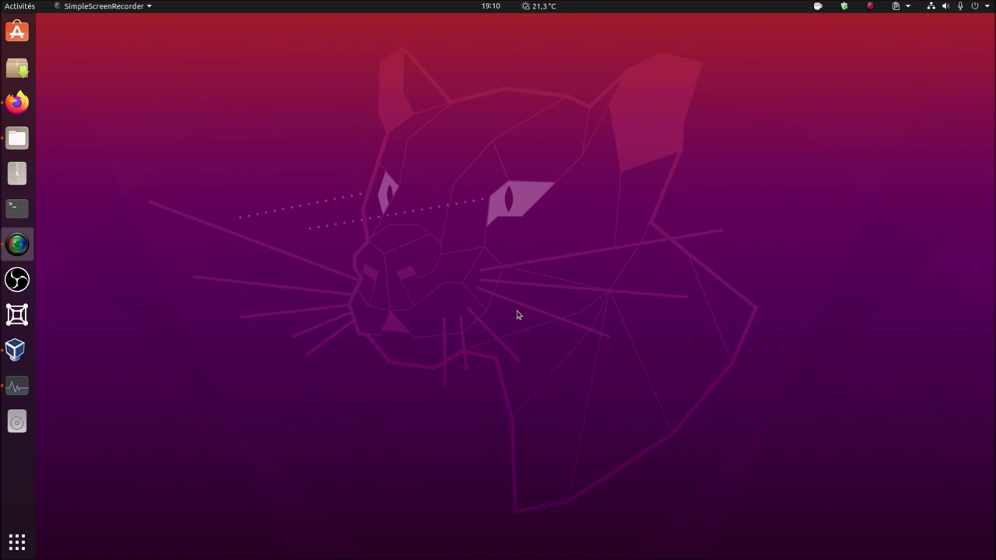
Check today's date in the calendar, and start the ubuntu-mate-20.04 clone virtual machine in VirtualBox.
left_click(491, 9)
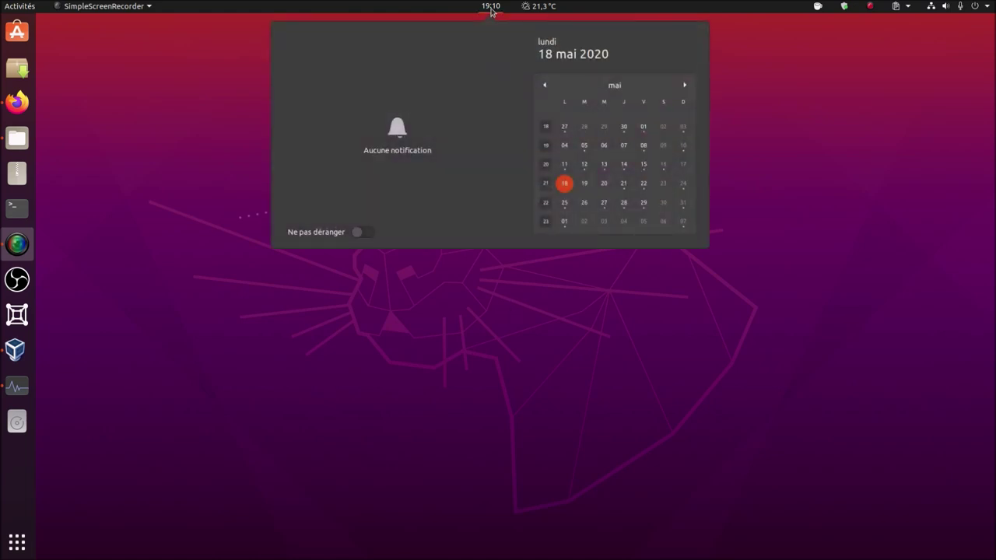
left_click(165, 167)
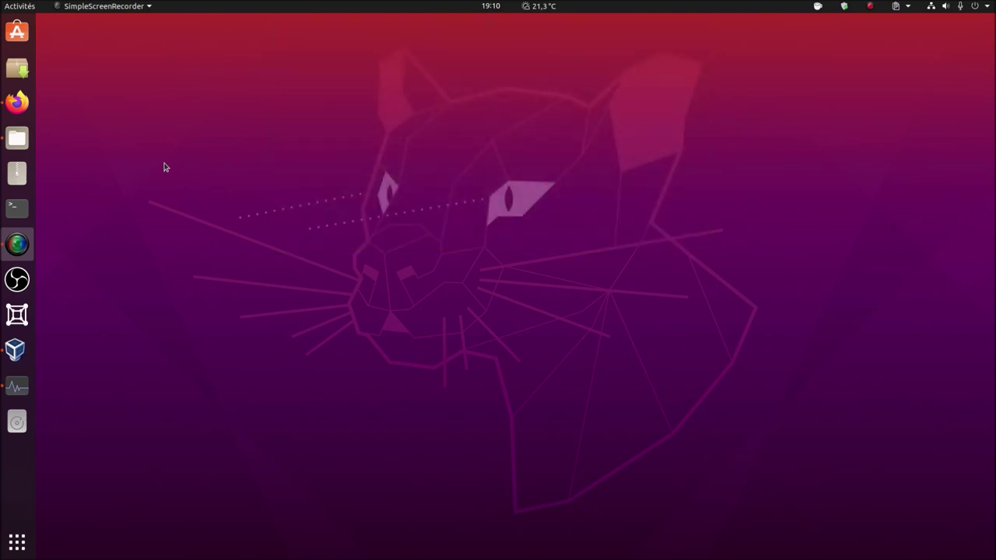
left_click(16, 350)
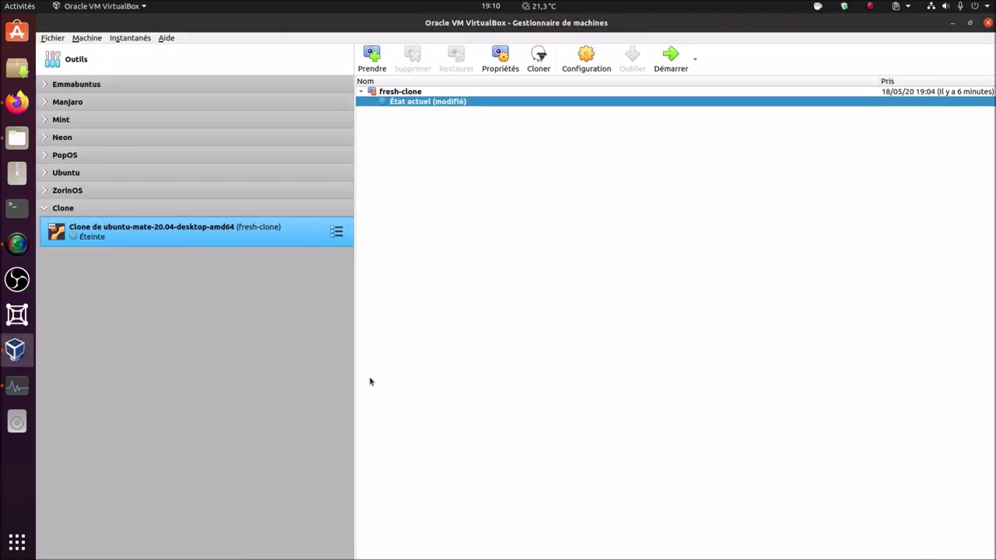
left_click(671, 56)
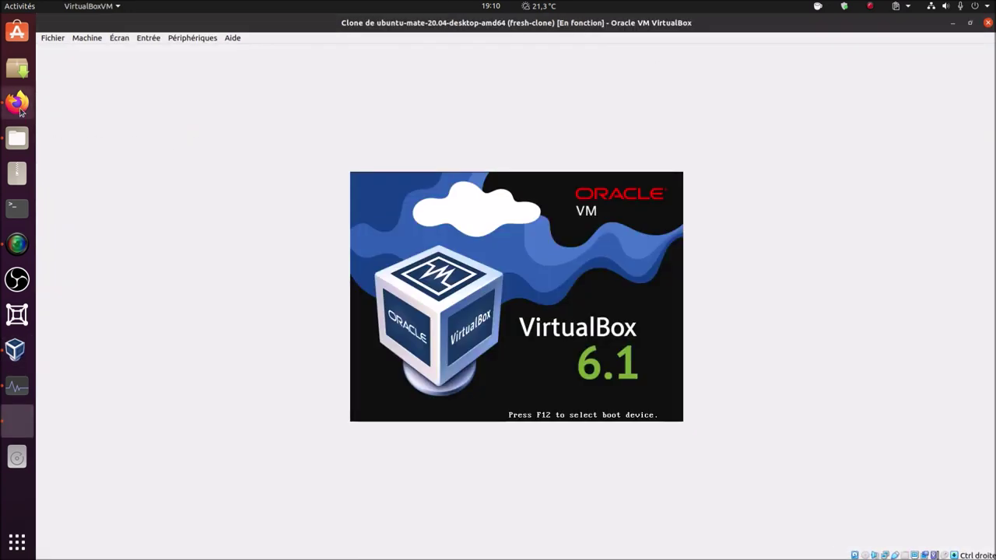
Switch to Firefox and look over the Ubuntu MATE pages on the official site, Wiki ubuntu-fr and Wikipédia.
left_click(18, 106)
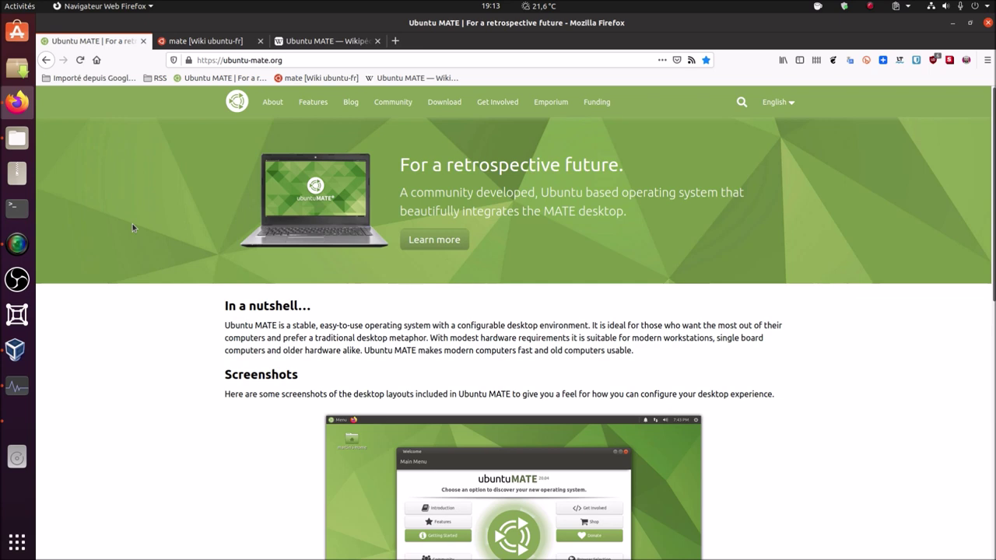
left_click(204, 40)
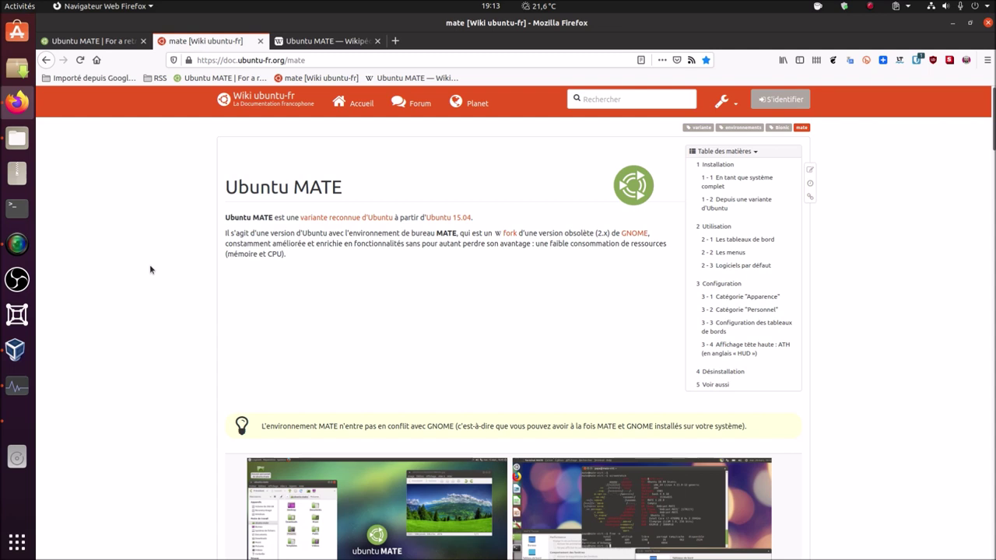
left_click(325, 48)
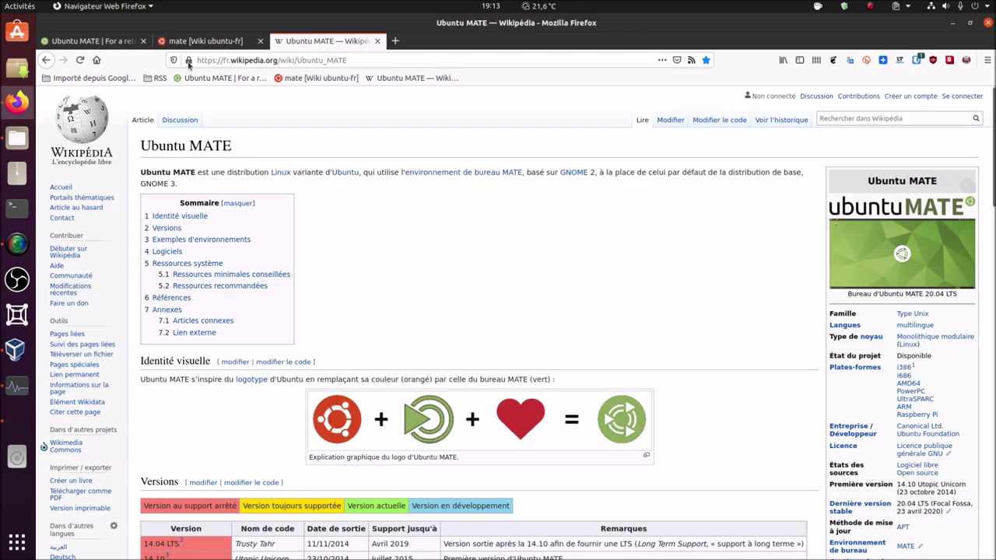
left_click(133, 45)
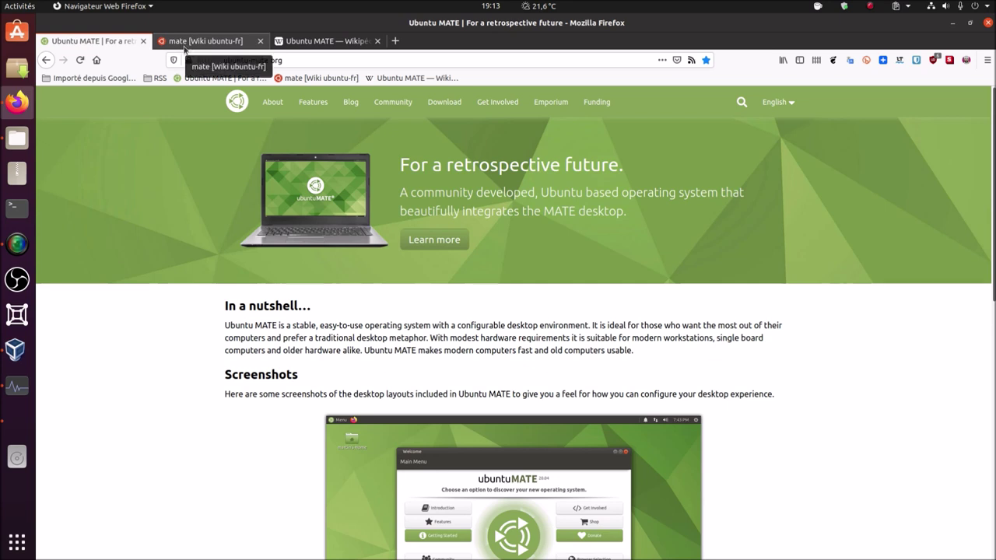
Examine the architectures on the Ubuntu MATE download page and the releases offered for 32-bit and 64-bit machines.
left_click(457, 104)
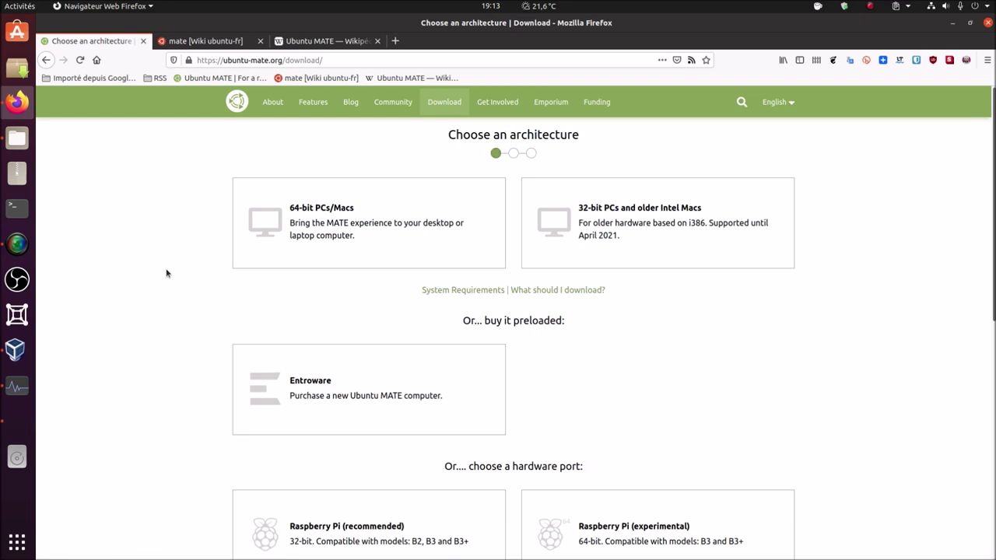
scroll(169, 272, "down", 1)
scroll(168, 271, "down", 1)
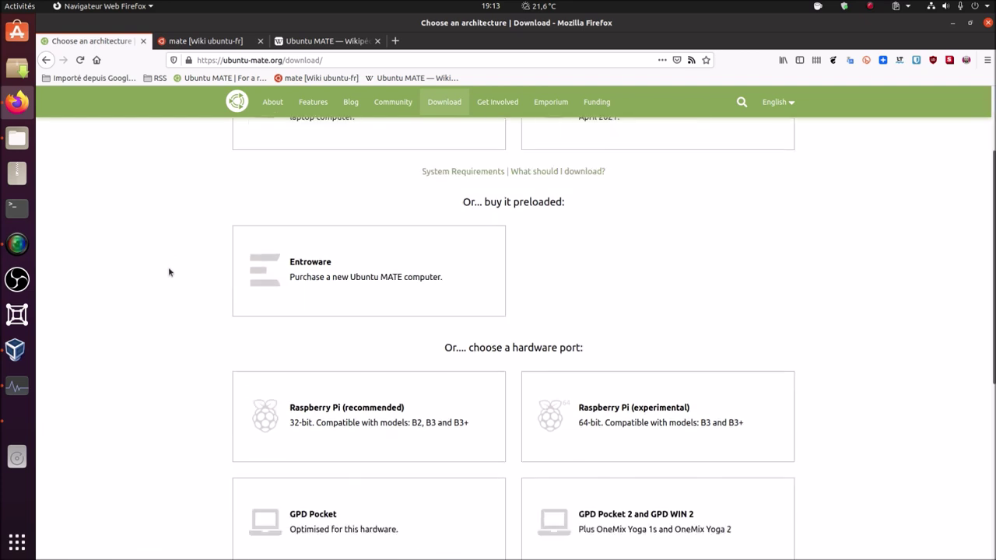
scroll(168, 271, "up", 2)
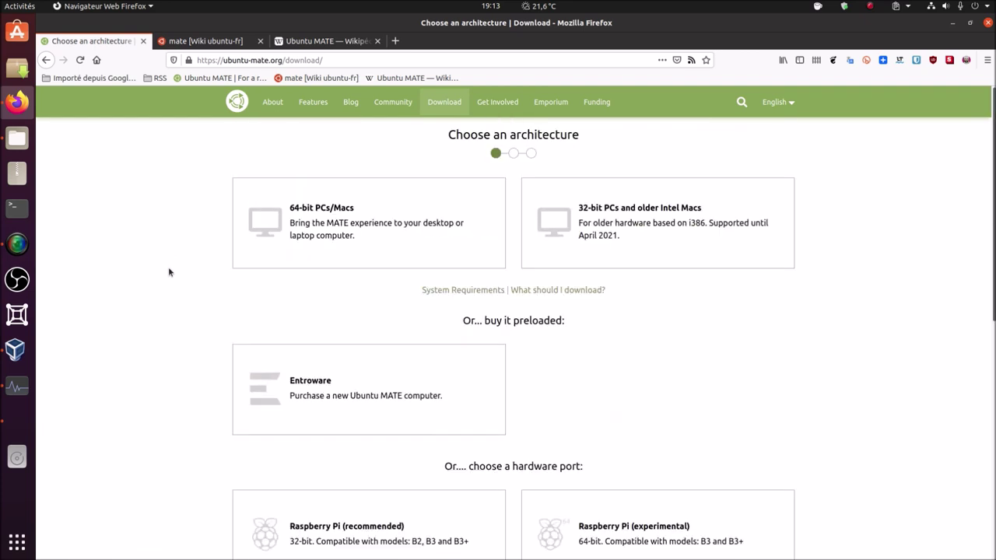
left_click(618, 209)
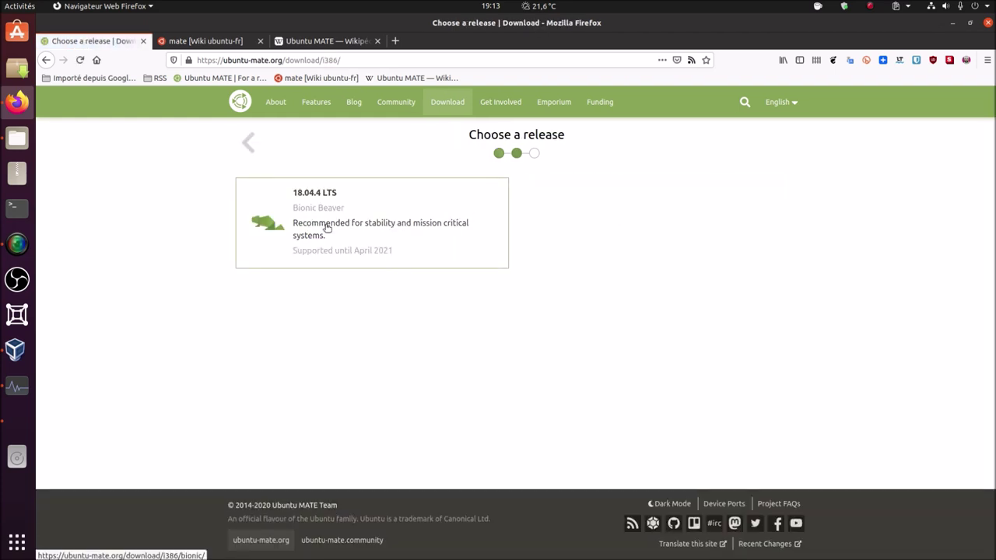
left_click(248, 141)
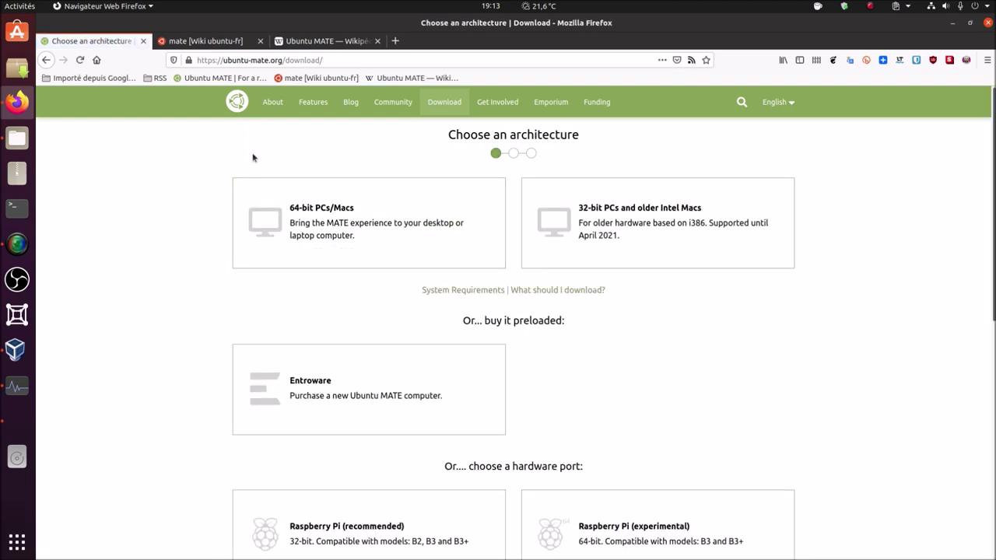
left_click(334, 231)
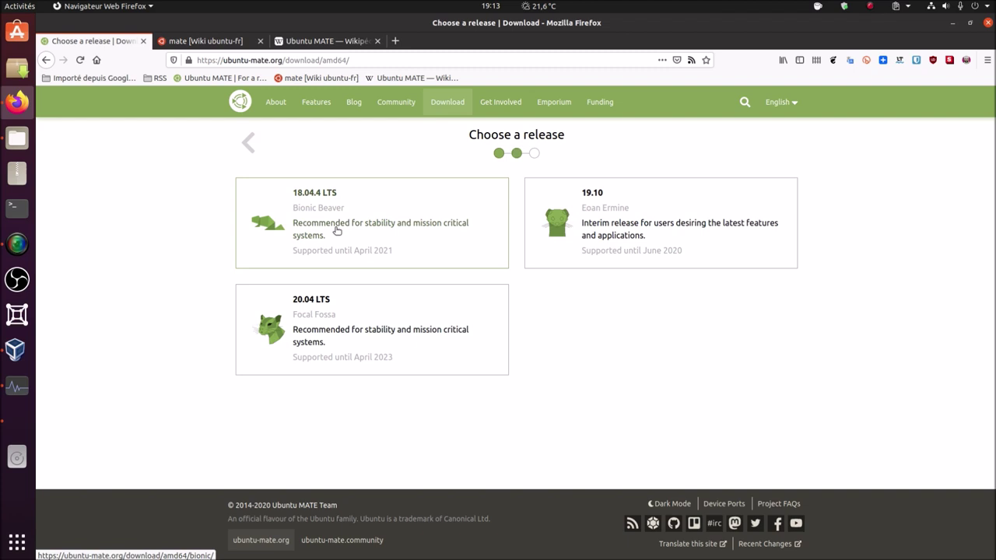
left_click(247, 144)
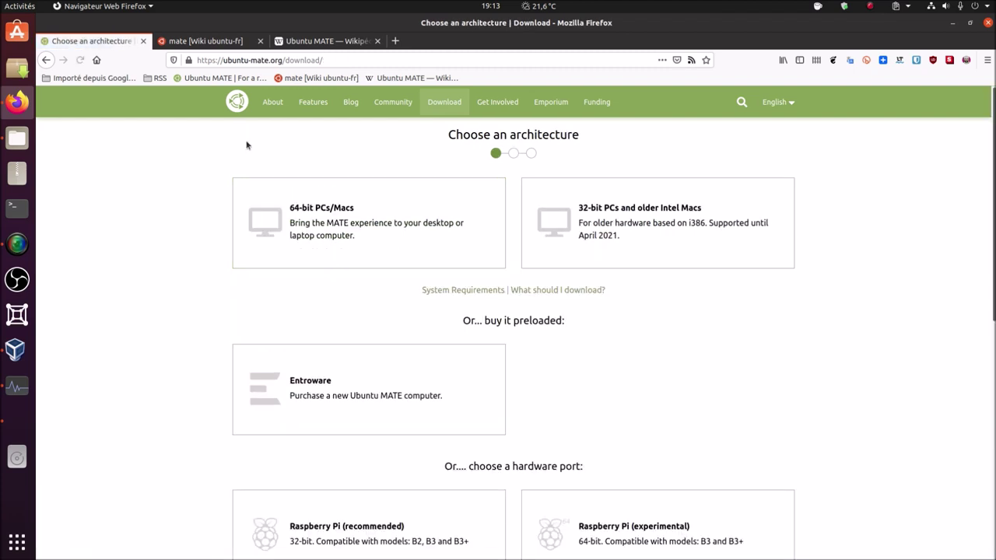
Return to the Ubuntu MATE home page and check which languages the site offers.
left_click(238, 107)
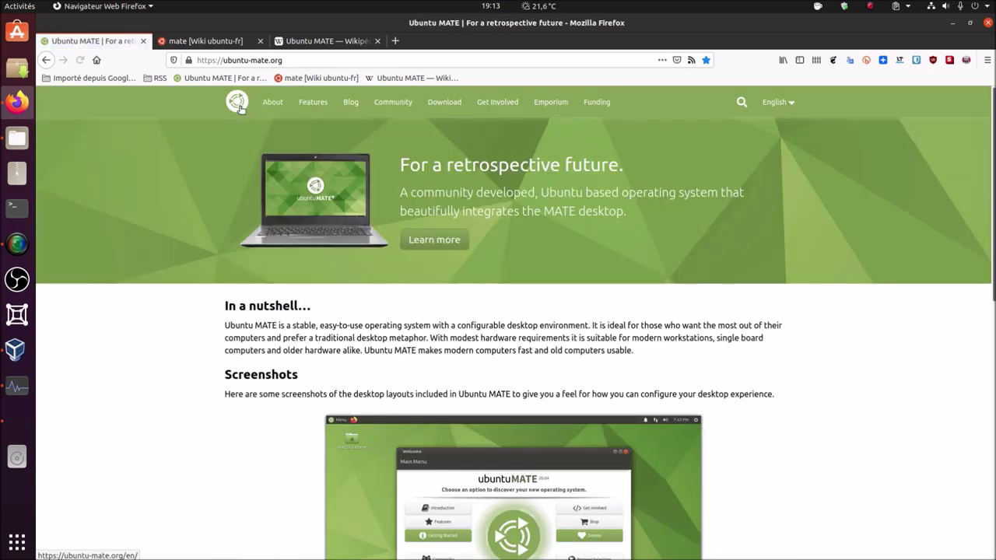
left_click(789, 101)
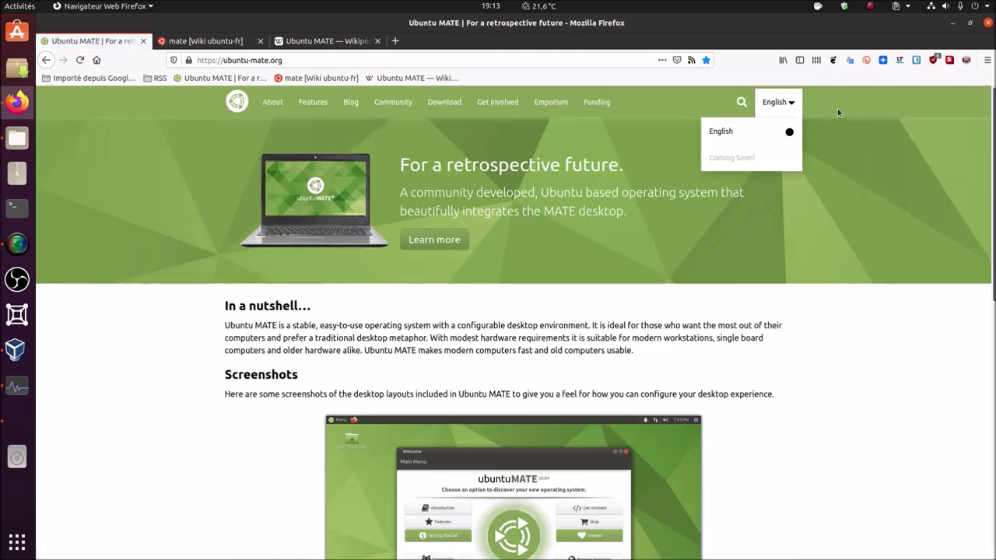
left_click(773, 102)
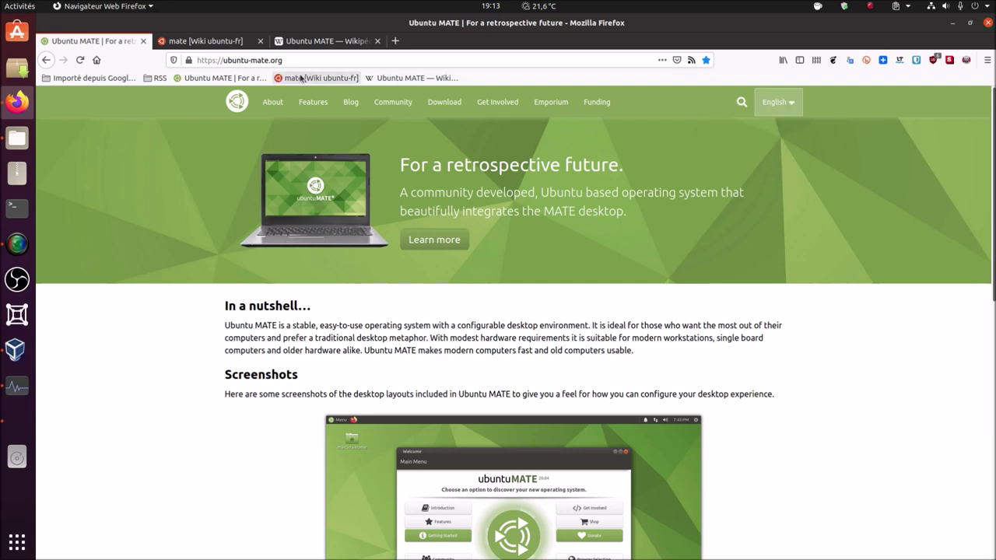
Read the introduction, installation and usage sections of the Ubuntu MATE page on Wiki ubuntu-fr.
left_click(238, 41)
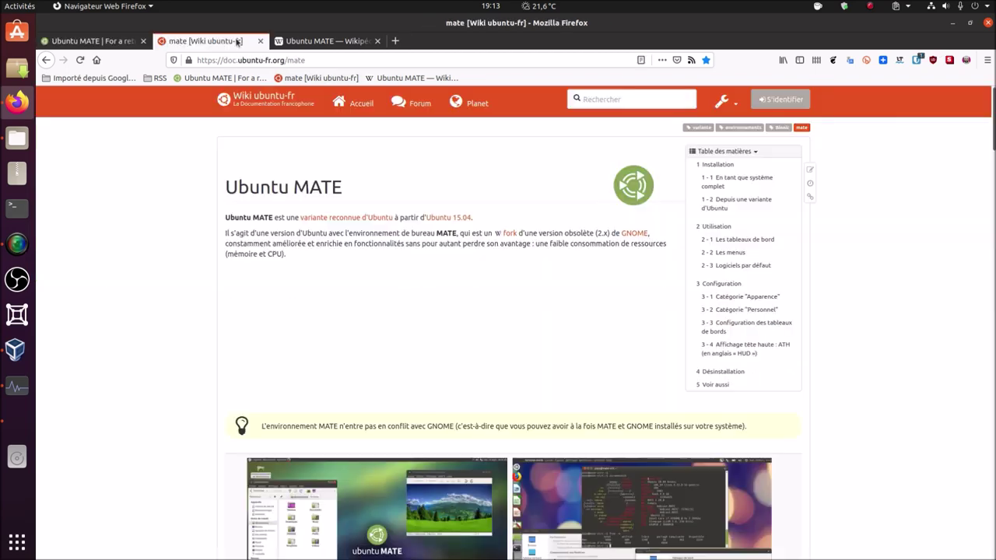
scroll(237, 242, "down", 7)
scroll(239, 248, "up", 3)
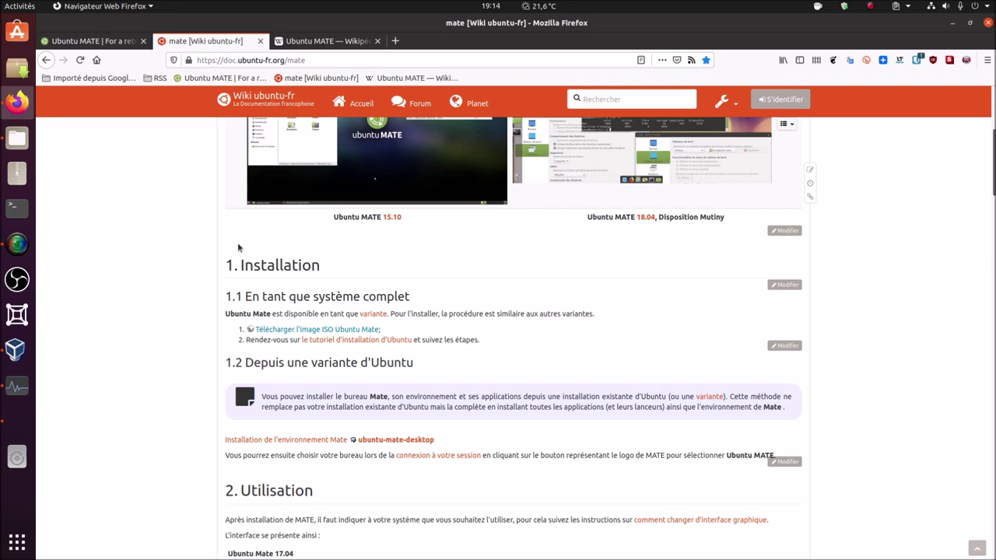
scroll(239, 247, "up", 4)
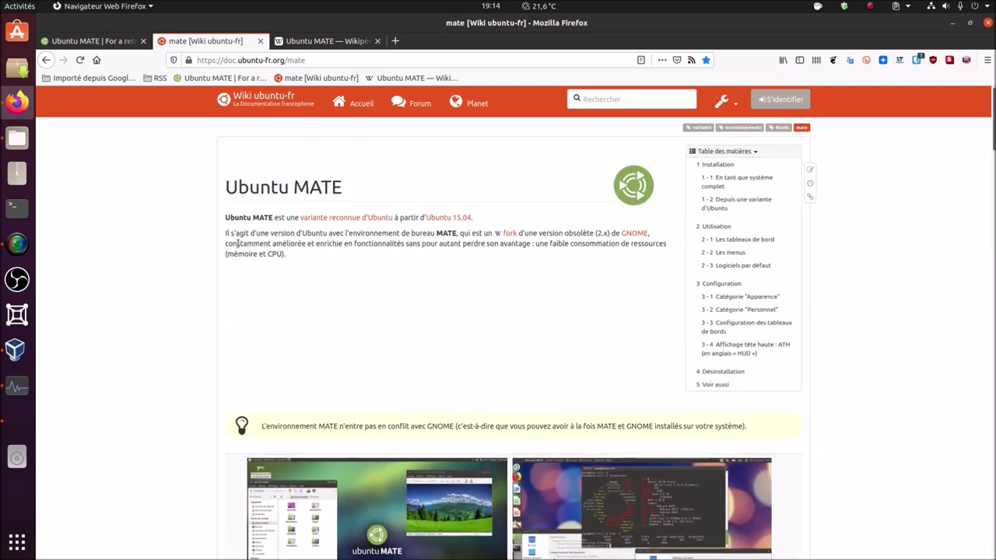
scroll(238, 243, "down", 6)
scroll(239, 246, "down", 6)
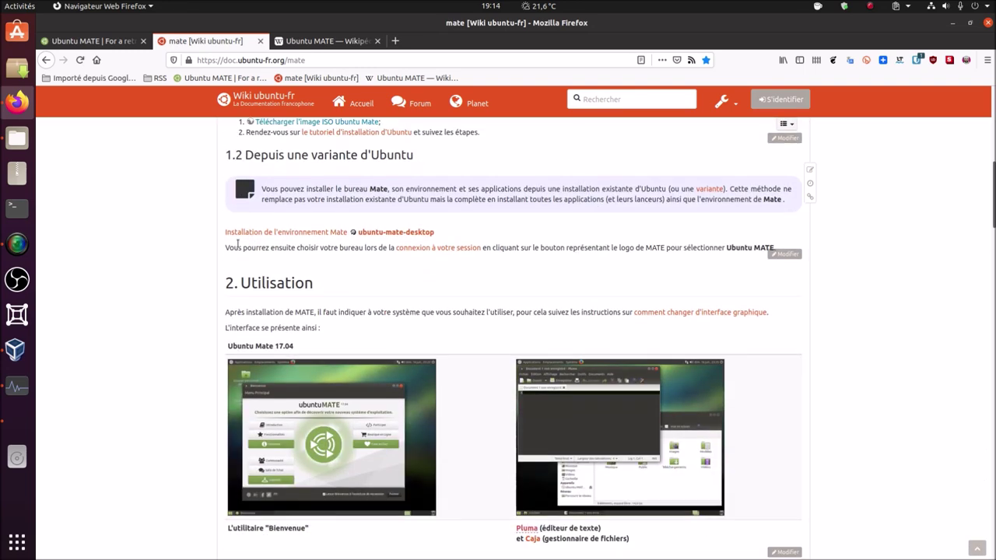
Review the default software section on the wiki page, highlighting the list of other included applications.
scroll(239, 246, "down", 4)
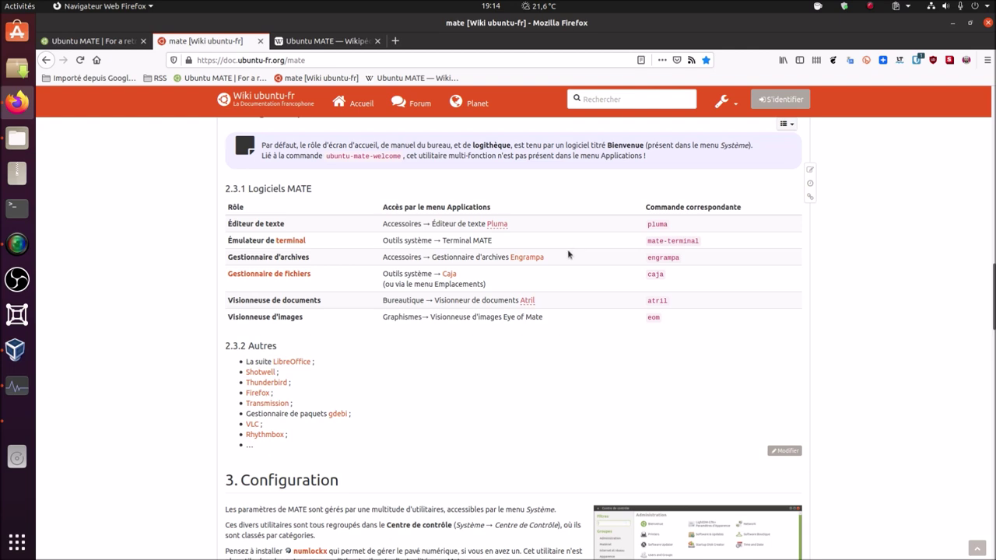
scroll(538, 292, "down", 2)
scroll(538, 295, "down", 1)
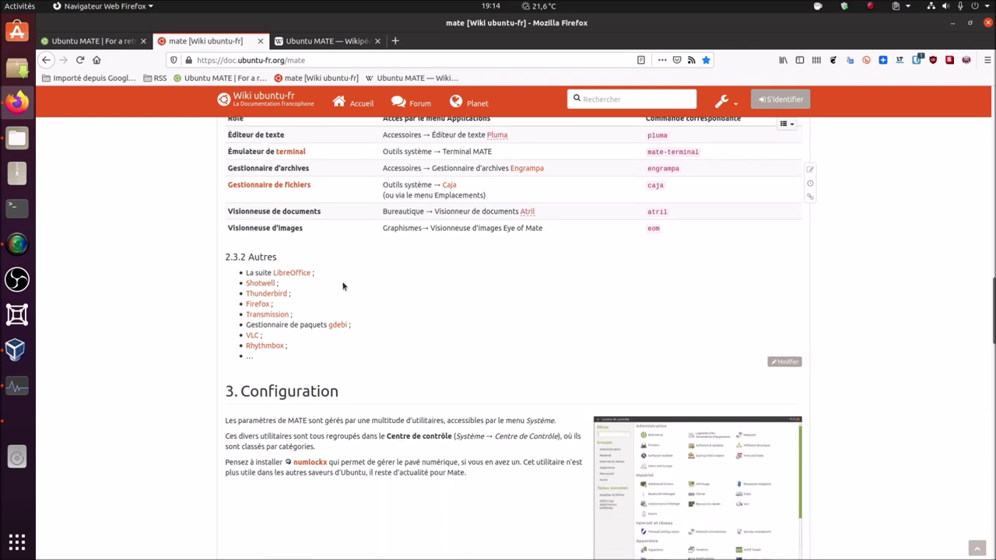
left_click_drag(236, 274, 320, 360)
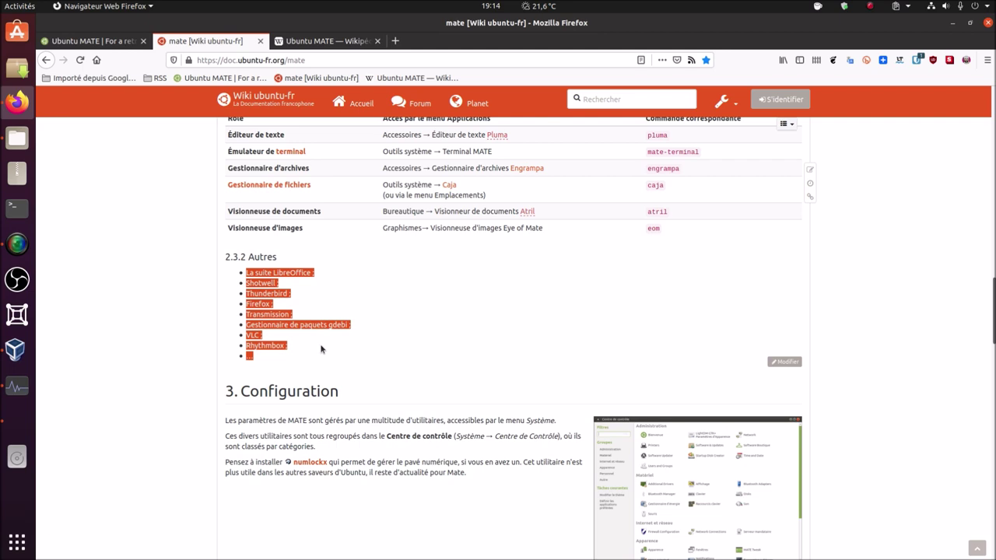
left_click(403, 341)
Skim the wiki's configuration sections on appearance, personal settings and panels, and return to the start of the page.
scroll(404, 340, "down", 4)
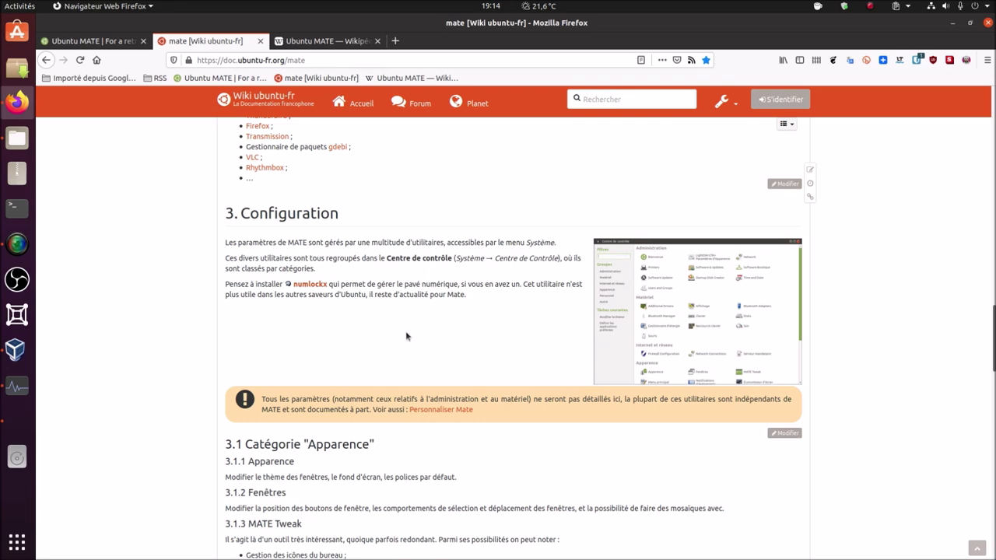
scroll(405, 336, "down", 13)
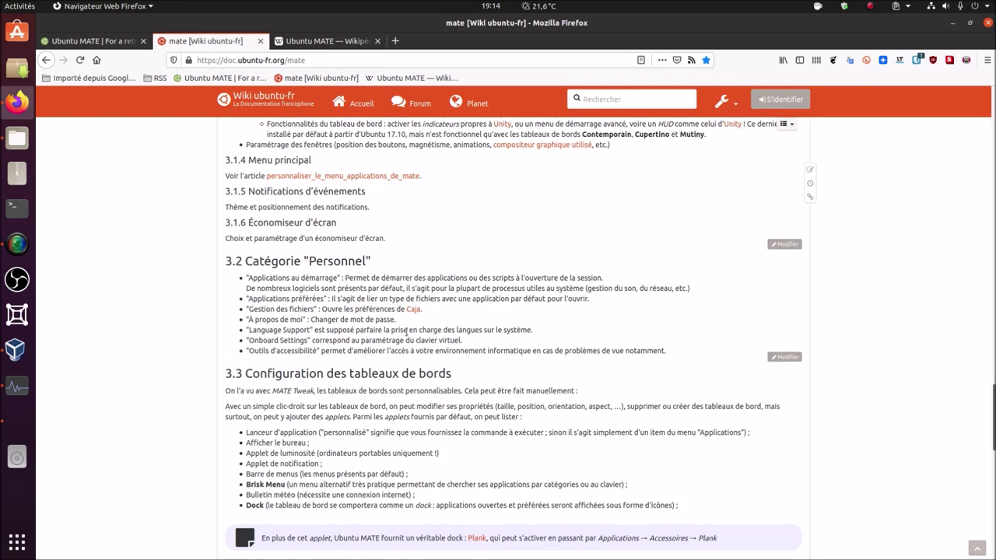
scroll(405, 333, "down", 3)
scroll(406, 333, "up", 9)
scroll(415, 324, "up", 20)
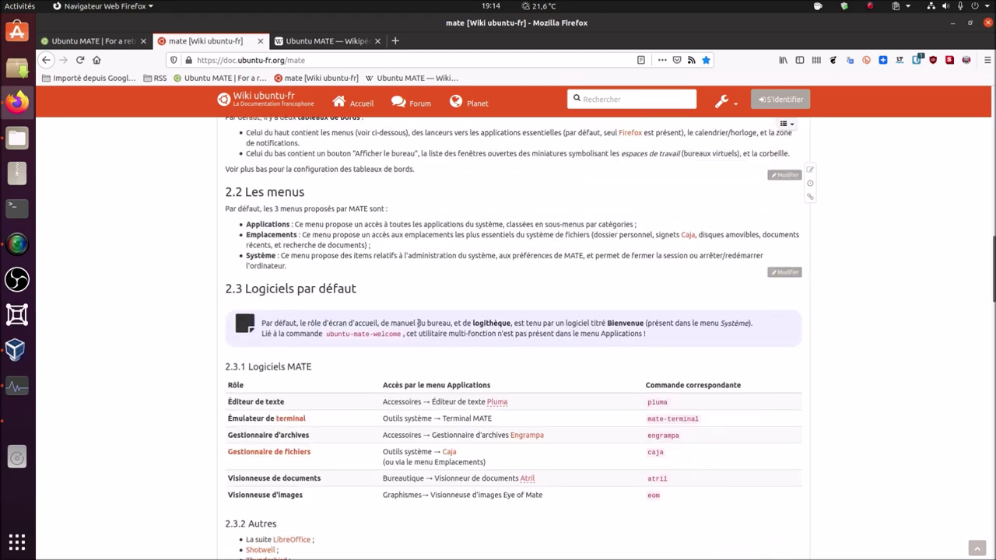
scroll(424, 323, "up", 18)
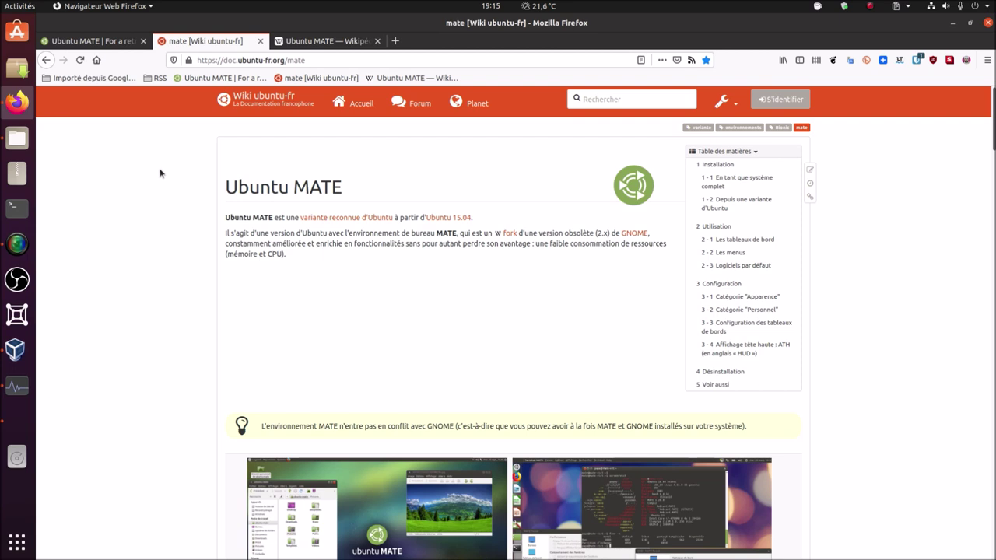
Switch to the running Ubuntu MATE virtual machine in VirtualBox and display it in full screen.
left_click(125, 41)
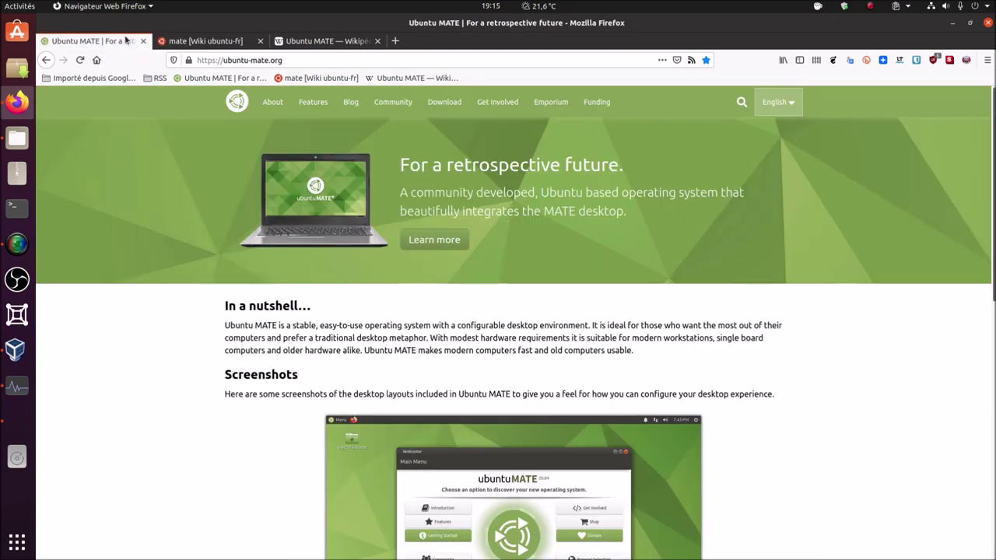
left_click(23, 350)
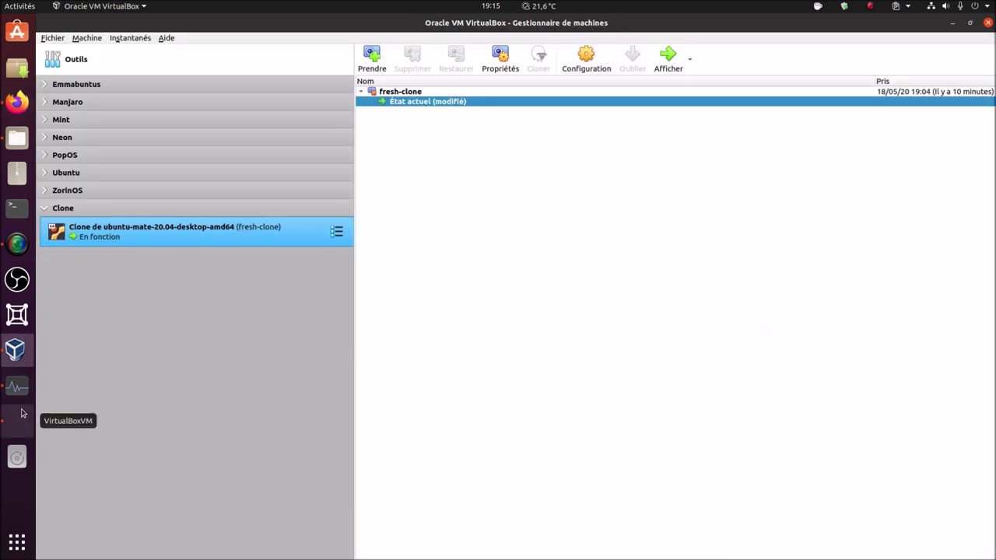
left_click(22, 414)
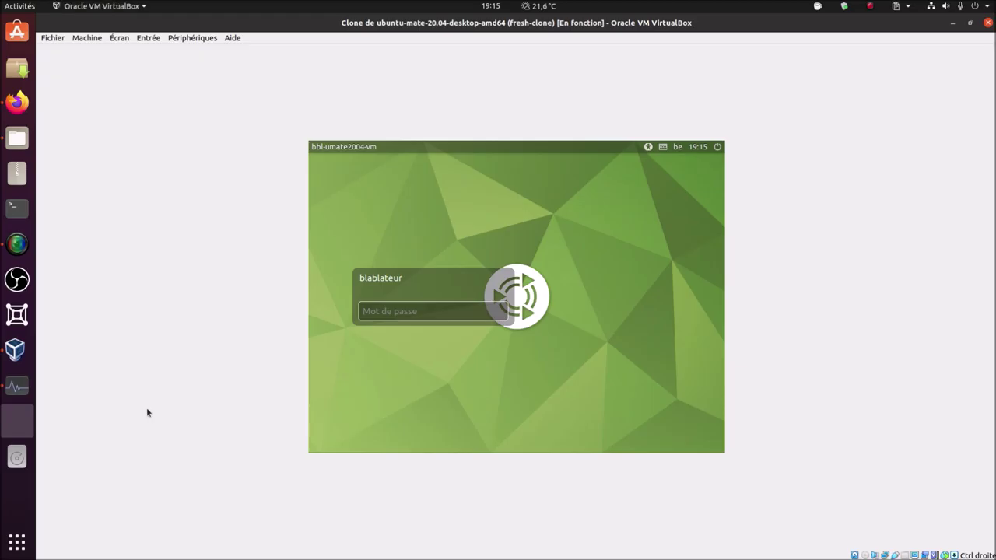
key("Control_R+f")
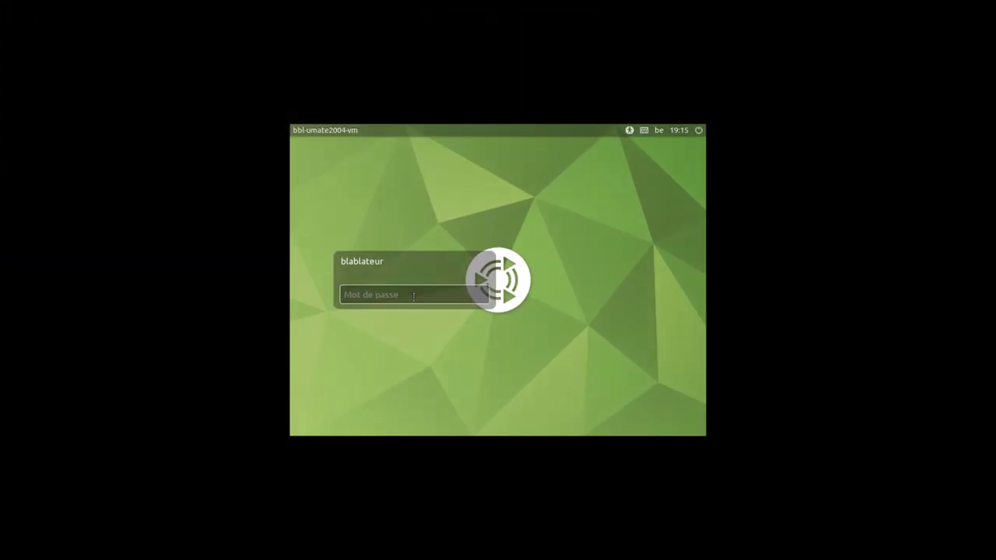
Log in to the Ubuntu MATE session with the account password and open its application menu.
type("••••••")
key("Return")
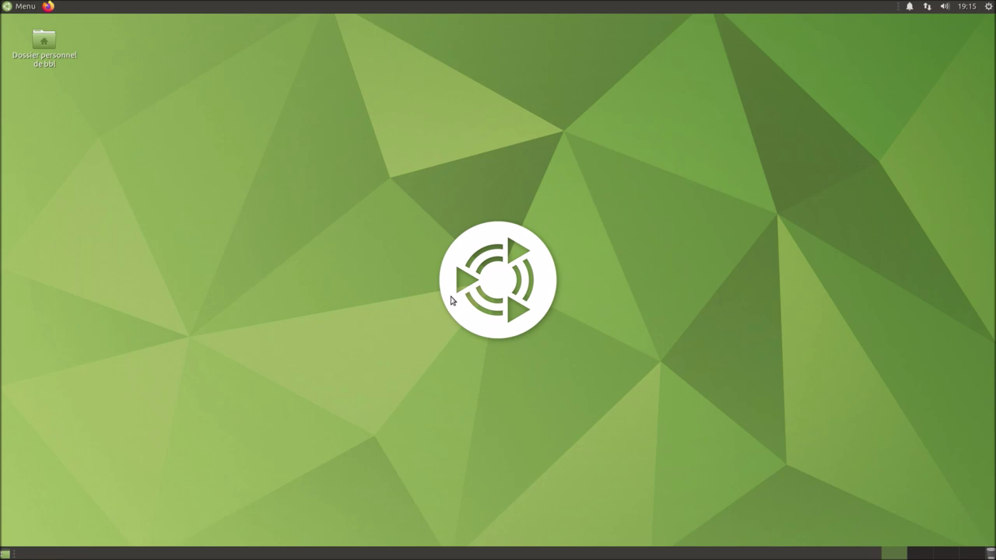
left_click(16, 7)
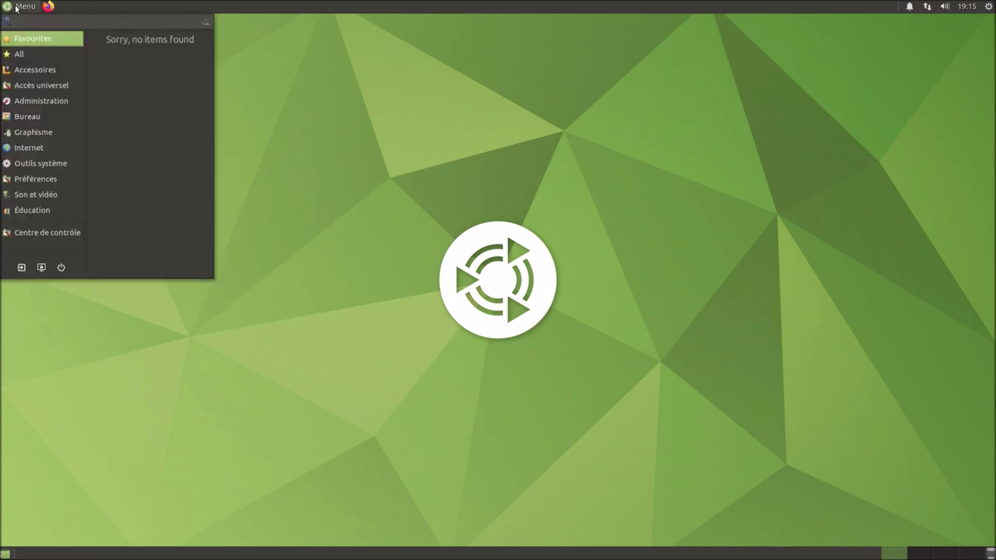
type("htop")
key("BackSpace")
key("BackSpace")
key("BackSpace")
key("BackSpace")
Search the application menu for "term" and launch Terminal MATE.
type("term")
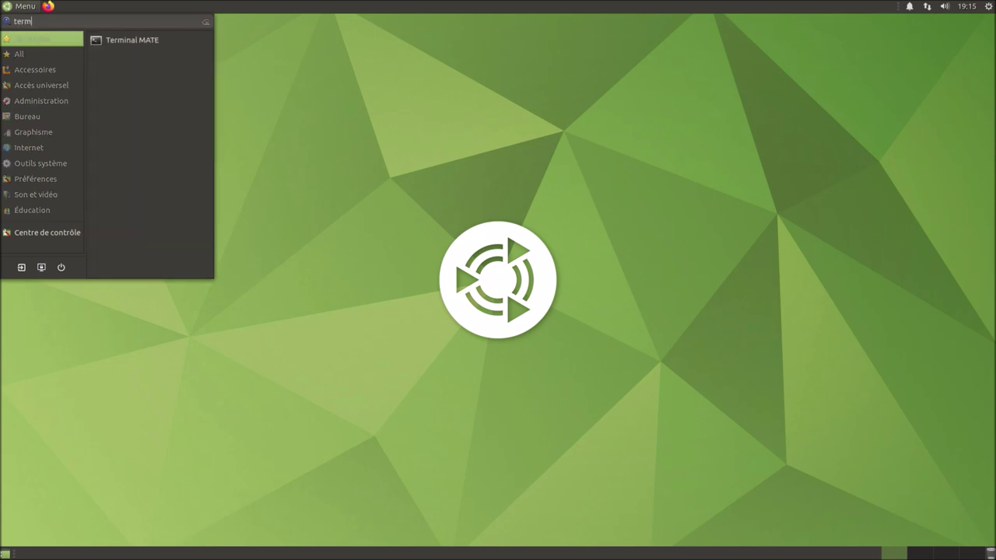
key("Tab")
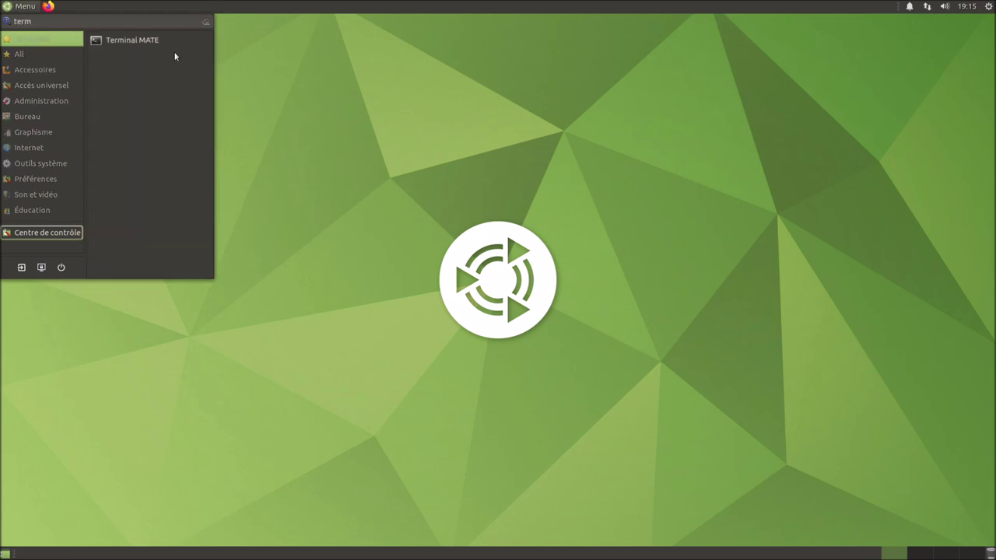
left_click(156, 42)
View the application menu launcher's About information, and close it.
right_click(17, 9)
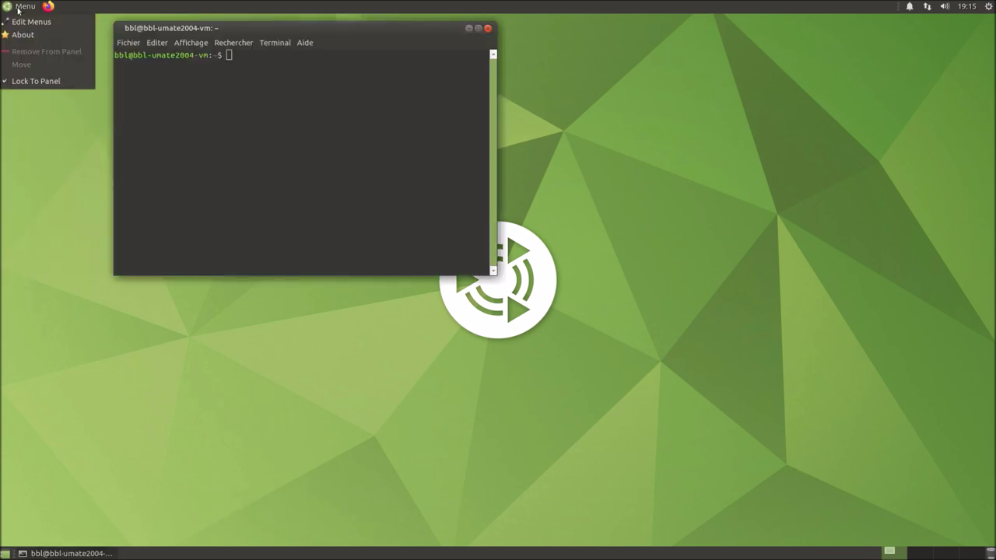
left_click(23, 35)
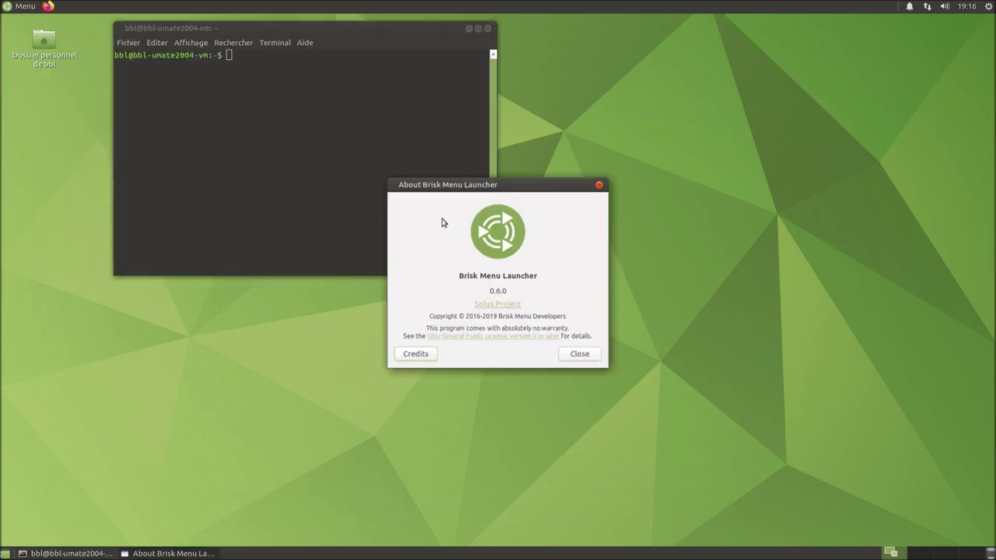
left_click(576, 355)
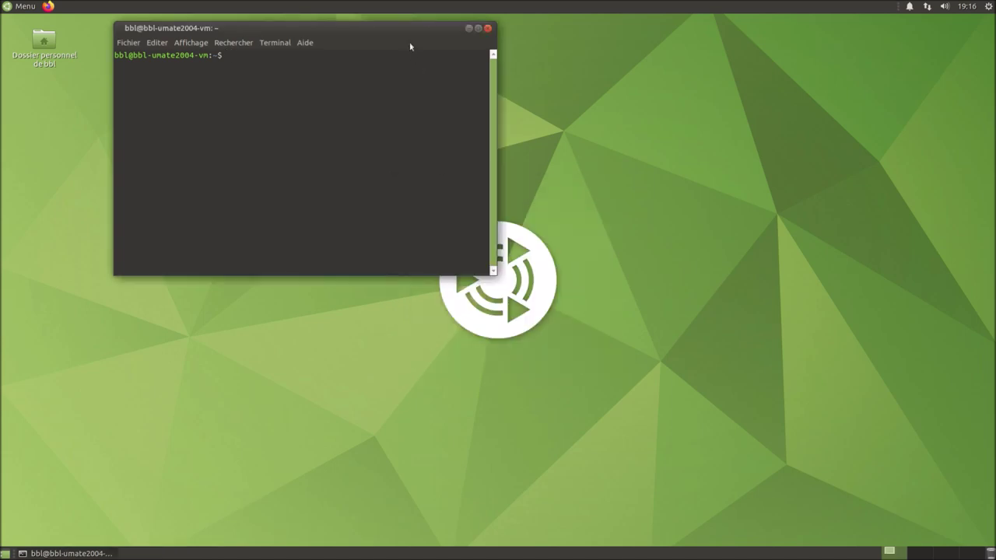
Move the terminal to the middle of the desktop, refresh the package lists with sudo apt update using the account password, and install htop.
left_click_drag(406, 30, 590, 165)
type("sudo apt update")
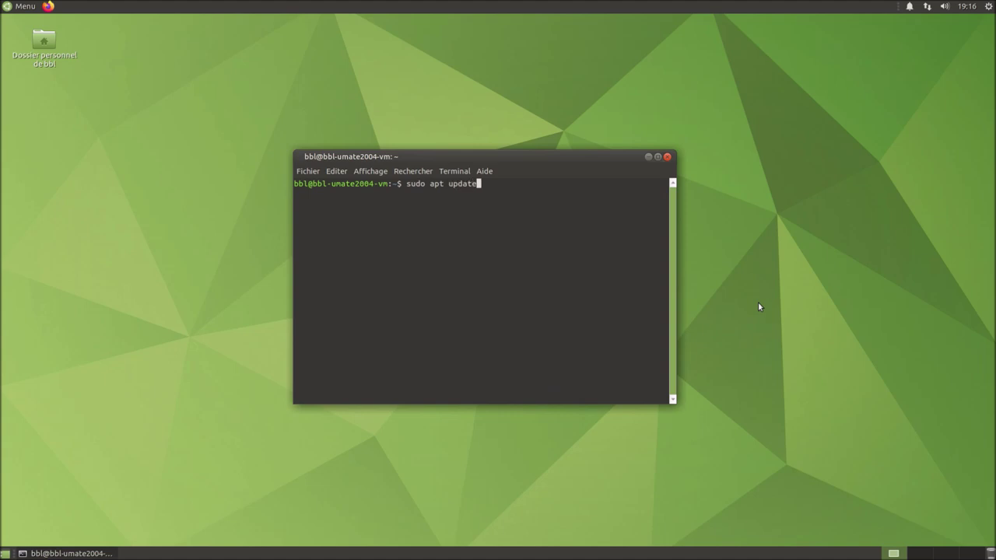
key("Return")
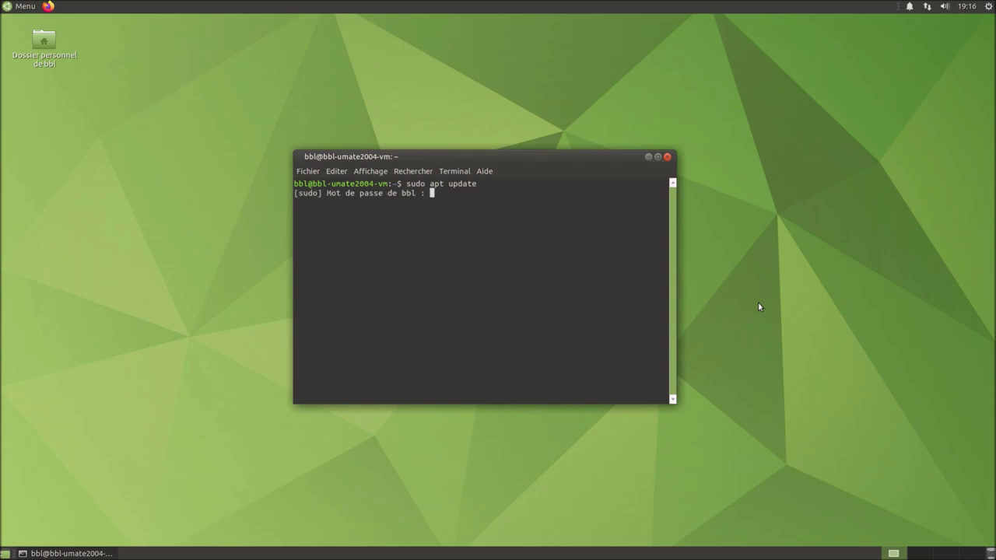
key("Return")
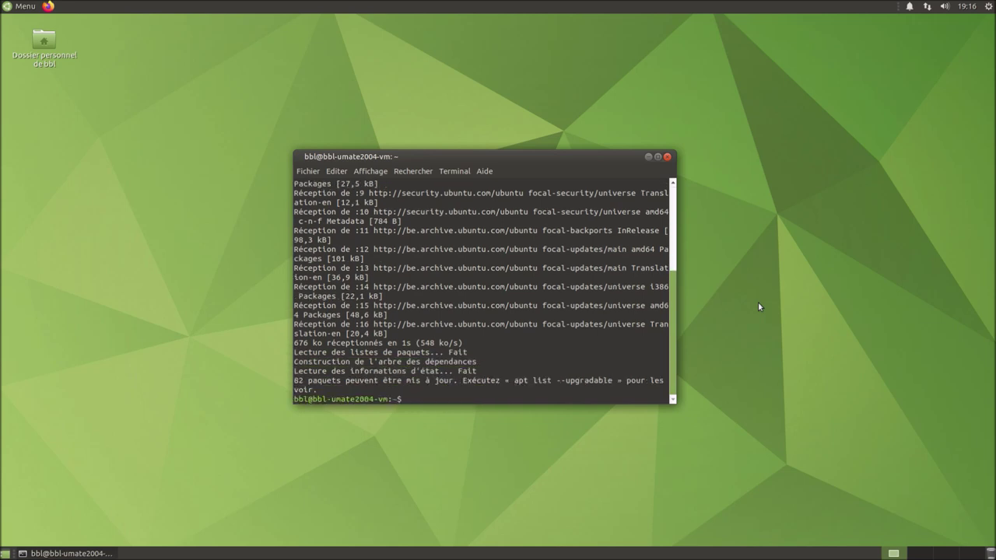
type("sudo apt install htop")
key("Return")
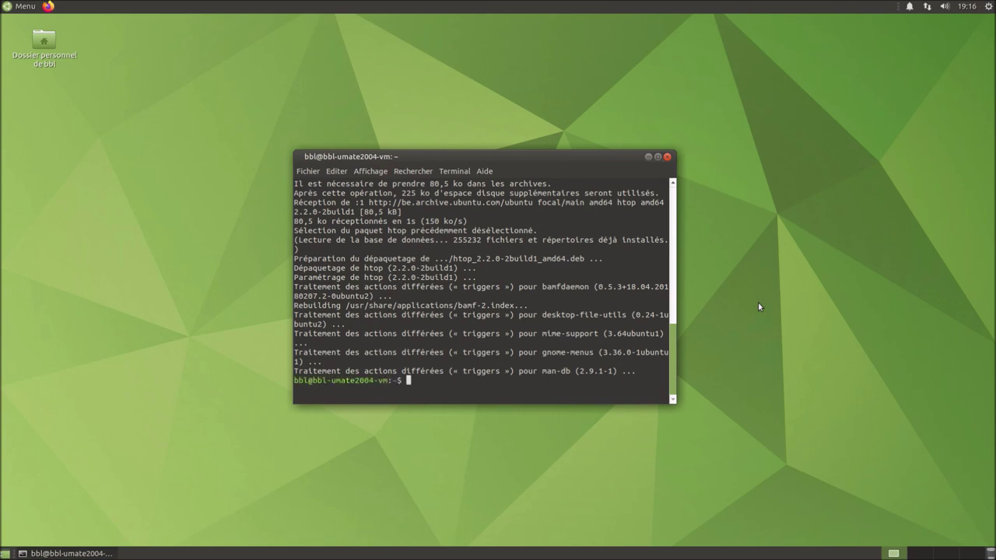
Run htop in the terminal to examine the system's memory and processor usage, and quit it.
type("htop")
key("Return")
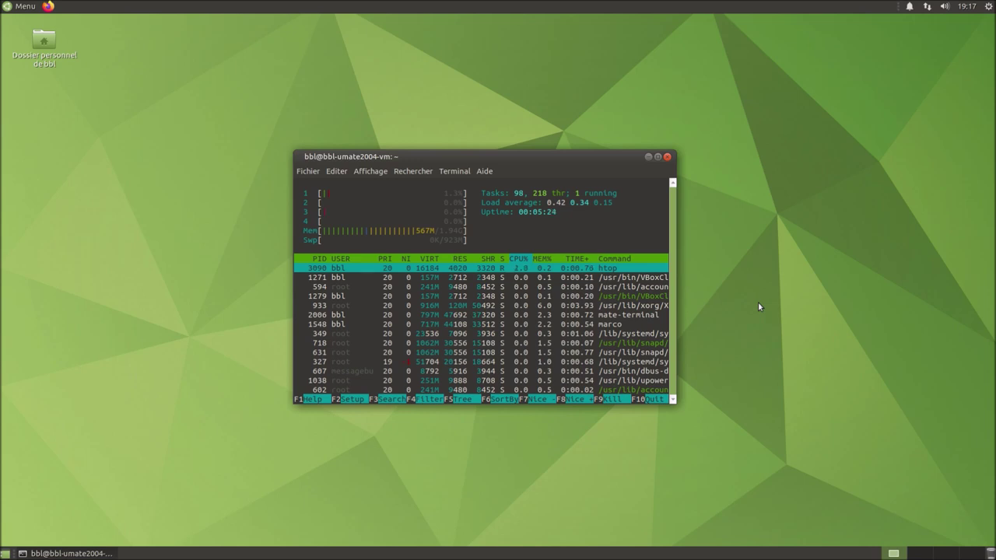
key("q")
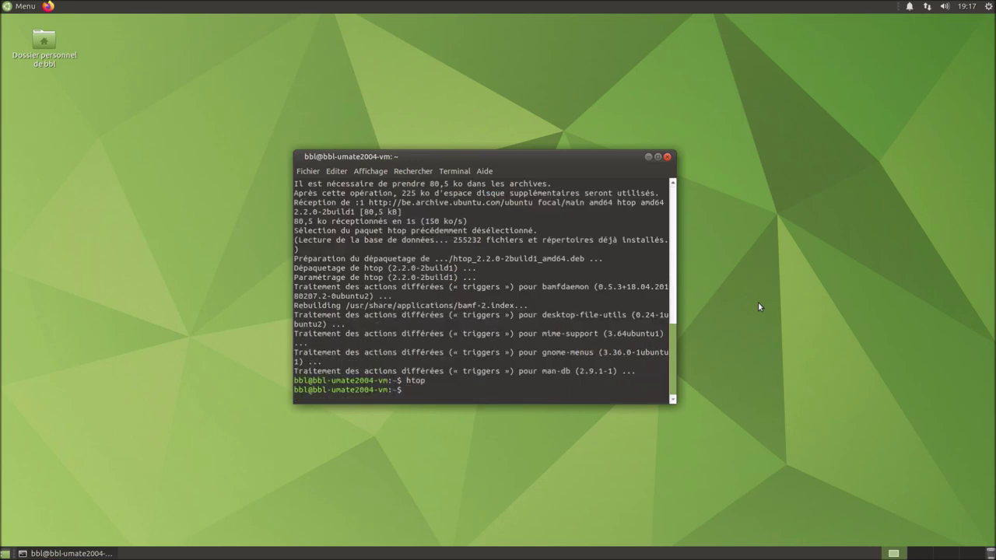
Display the kernel release with uname -r and the distribution details with lsb_release -a.
type("uname -r")
key("Return")
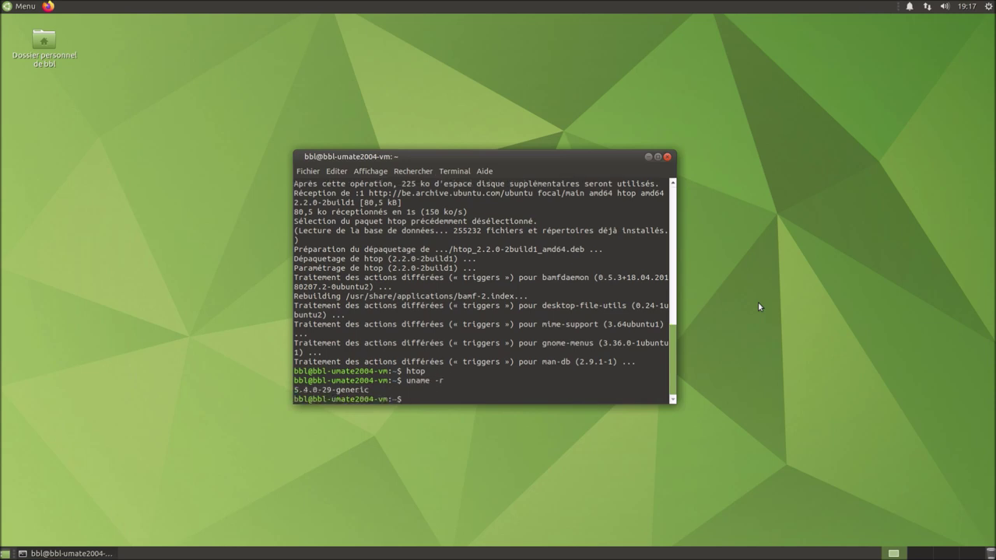
type("lsb_release -a")
key("Return")
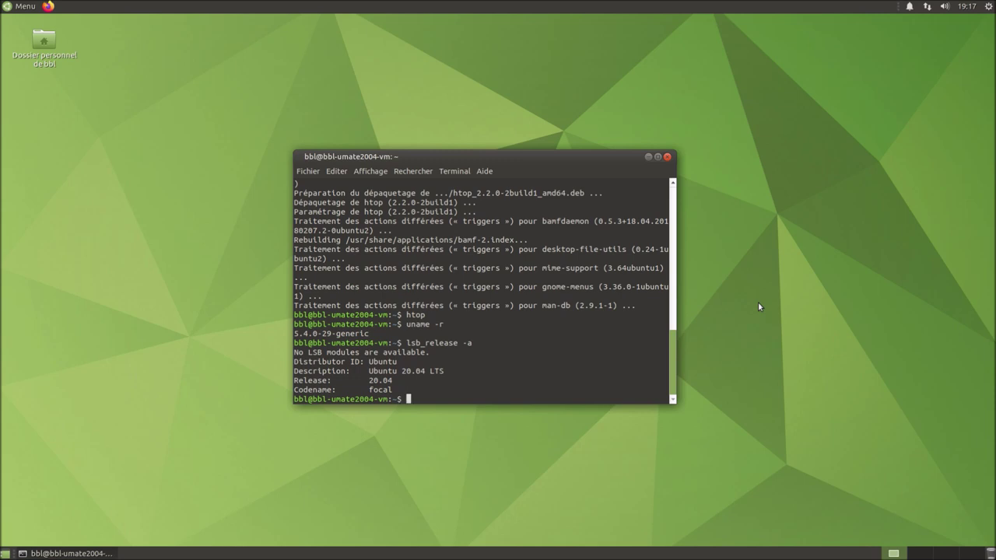
Open the information about this computer and highlight its version, kernel, MATE, memory and processor details.
left_click(989, 6)
left_click(980, 24)
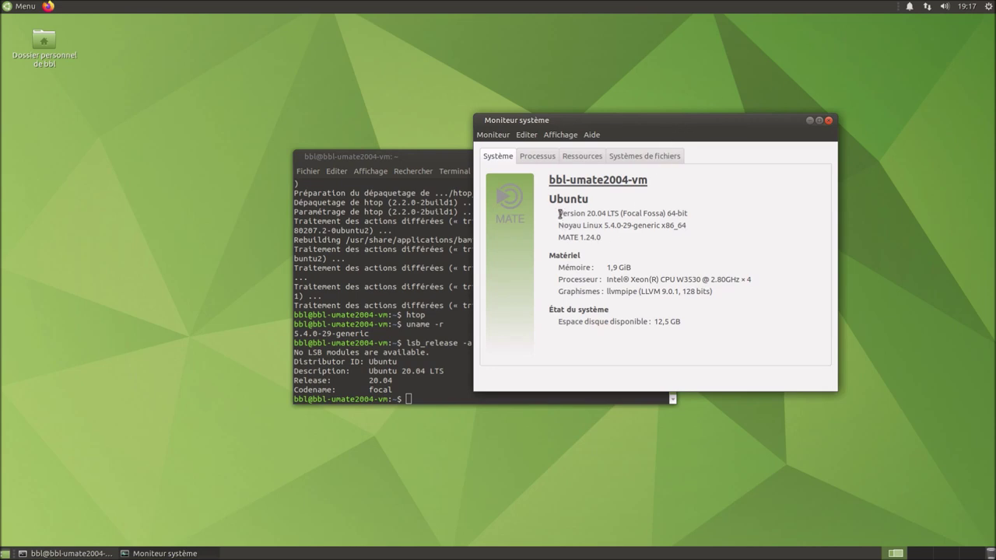
left_click_drag(560, 214, 695, 213)
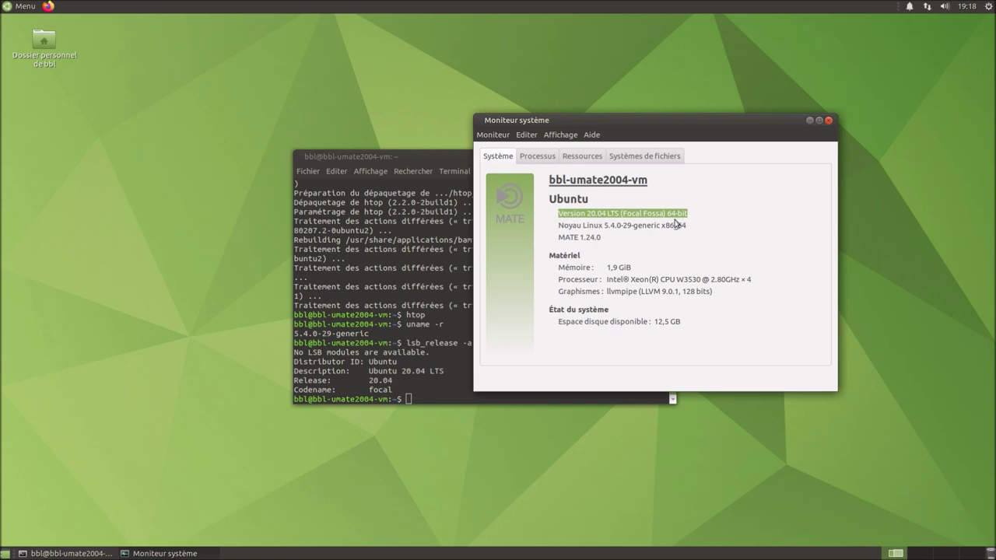
triple_click(588, 225)
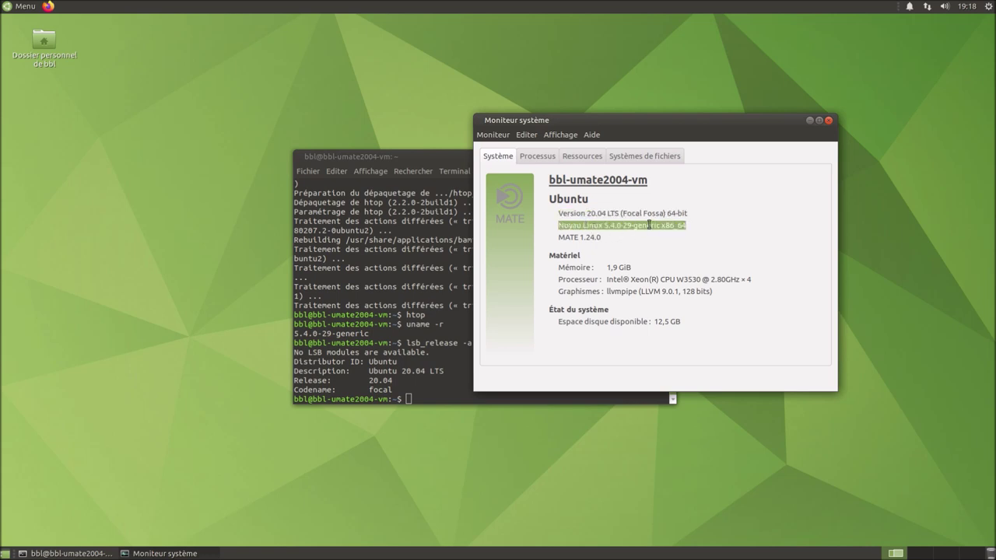
triple_click(584, 238)
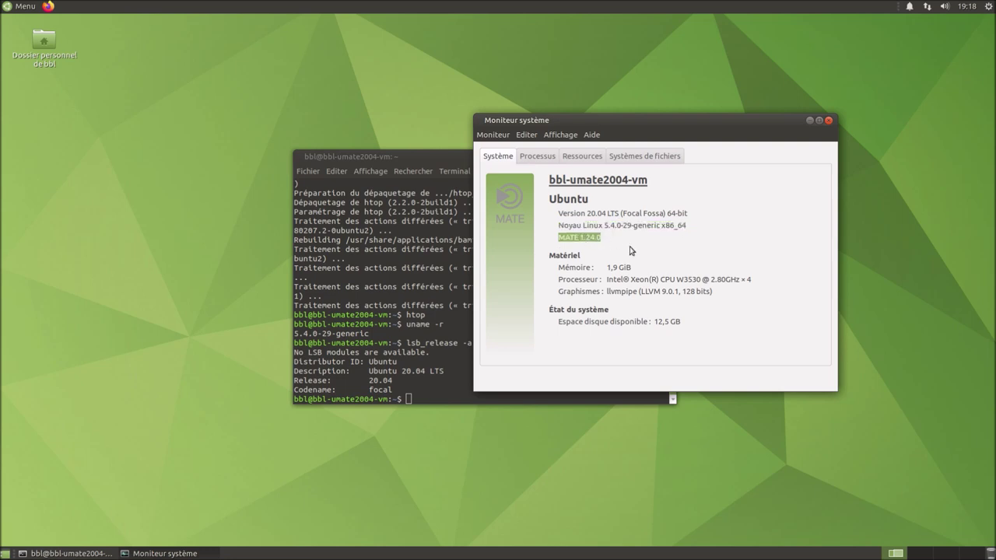
left_click_drag(632, 268, 617, 270)
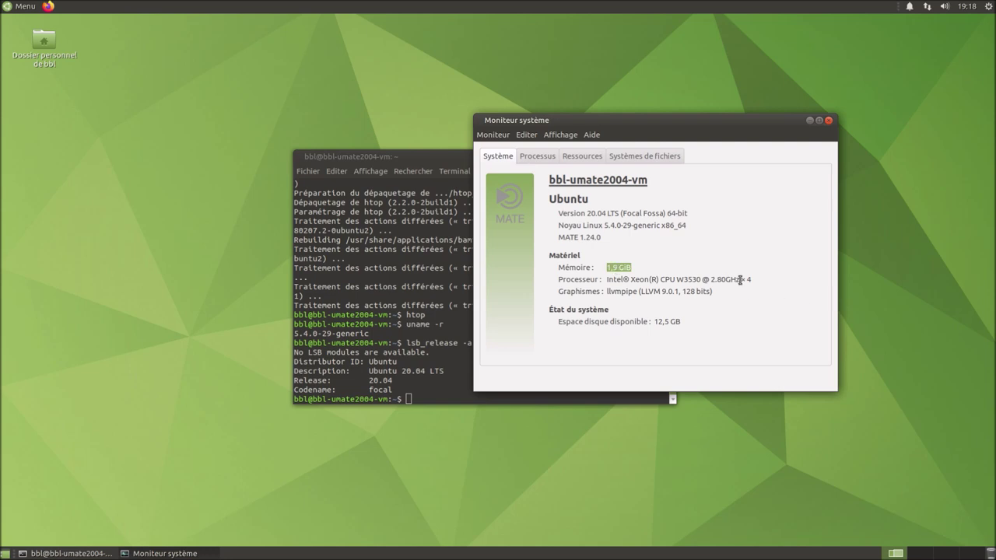
left_click_drag(752, 280, 716, 280)
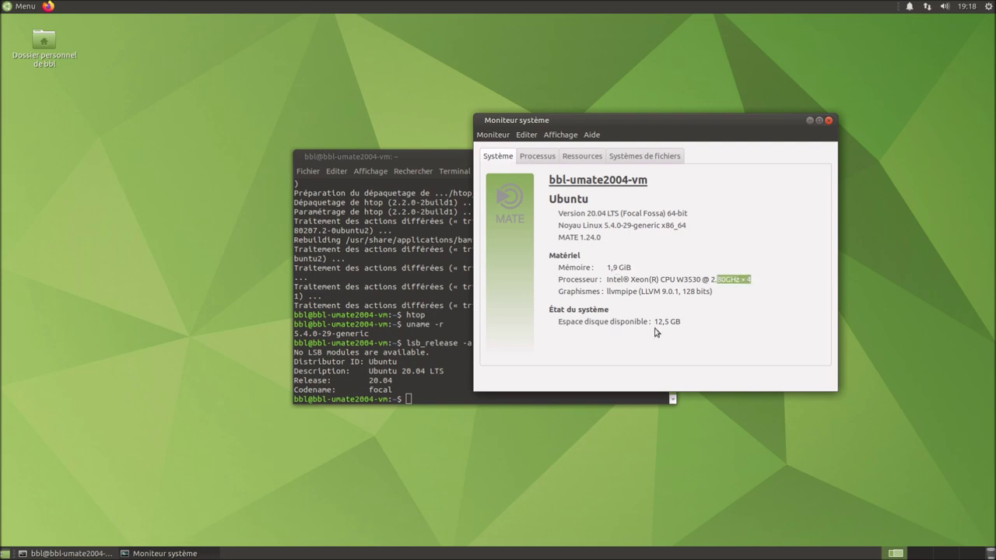
Show the system monitor's resource graphs and run htop in the terminal placed beside them to compare memory usage.
left_click(538, 159)
left_click(581, 159)
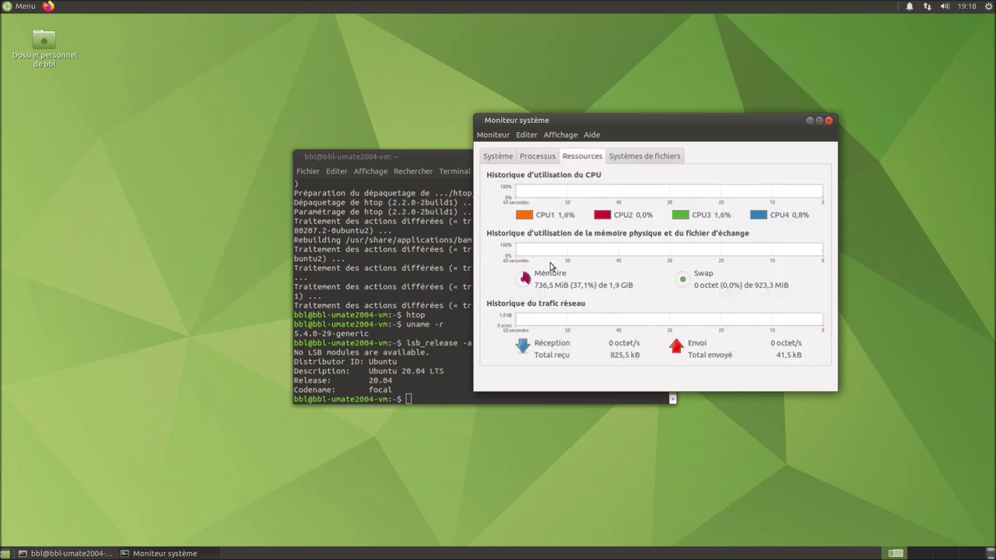
left_click(441, 158)
type("htop")
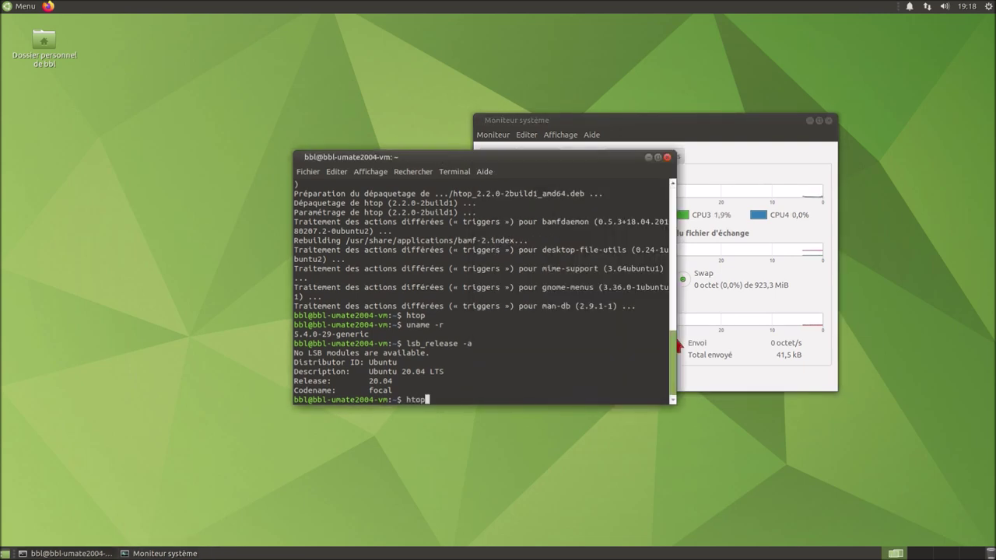
key("Return")
left_click_drag(499, 158, 268, 241)
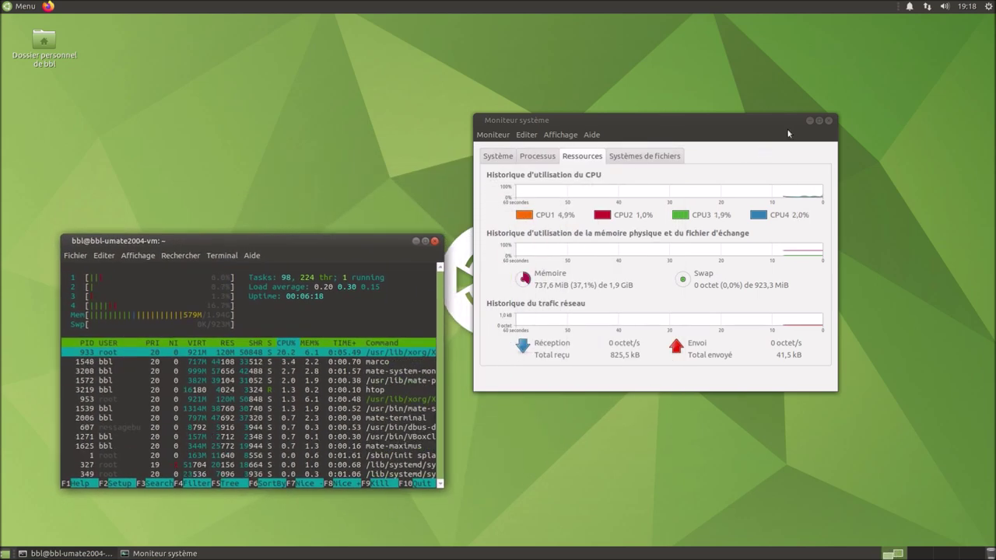
Close the system monitor and the terminal, interrupting the running htop process.
left_click(829, 121)
left_click_drag(360, 242, 635, 162)
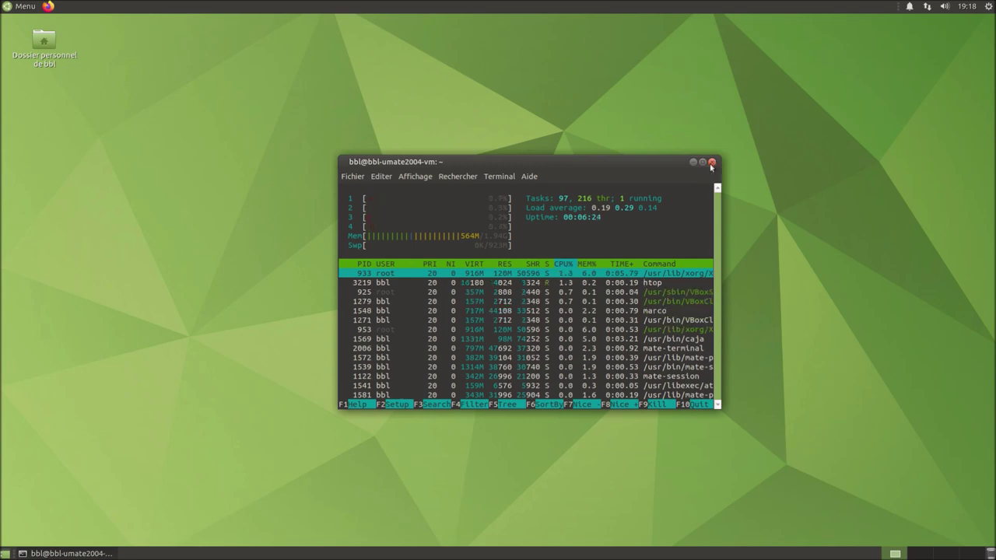
left_click(711, 163)
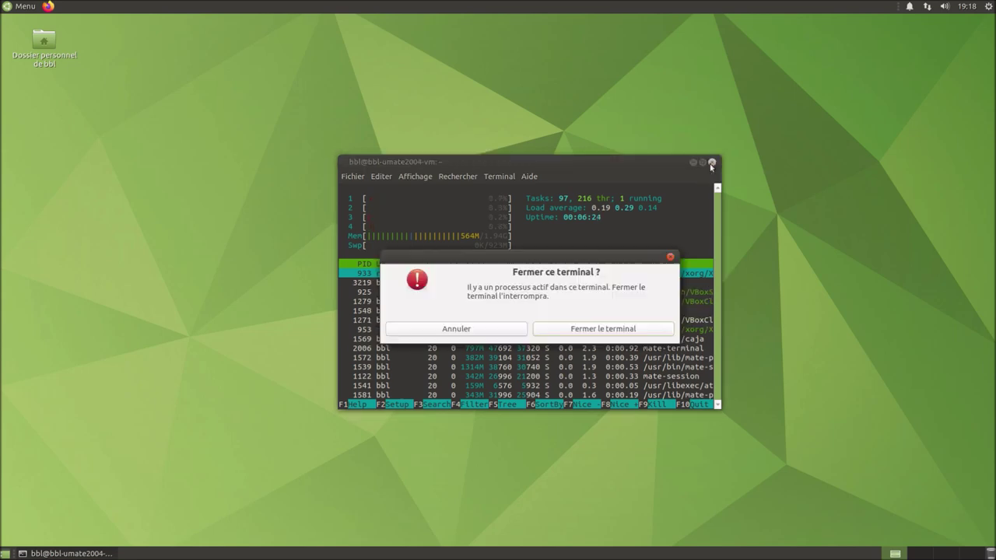
left_click(553, 329)
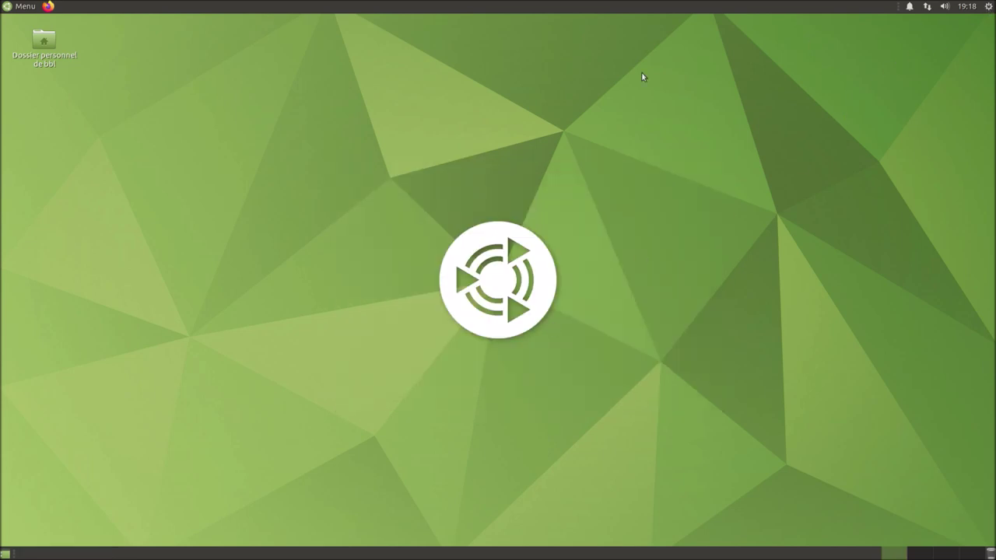
Search the application menu for "lan" and open Language Support.
left_click(7, 7)
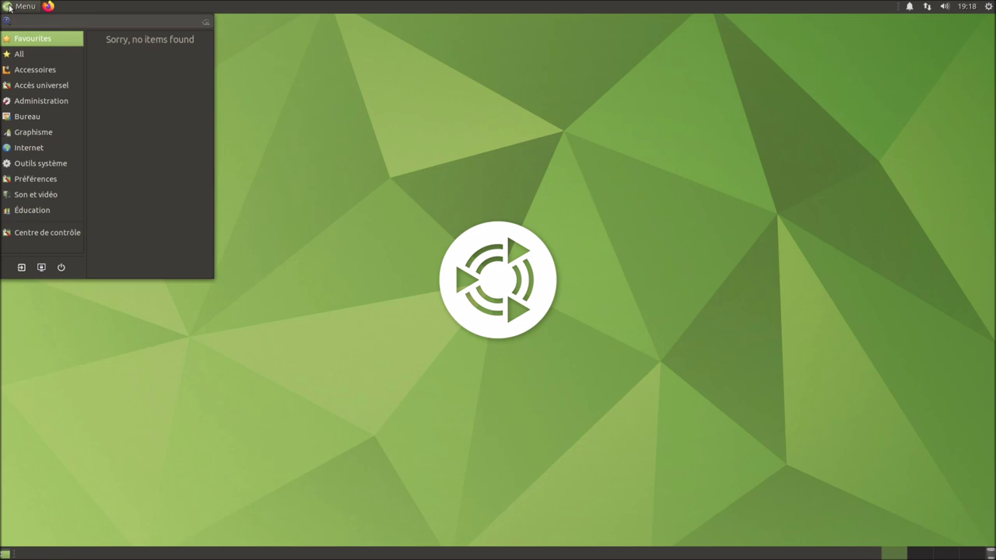
type("lan")
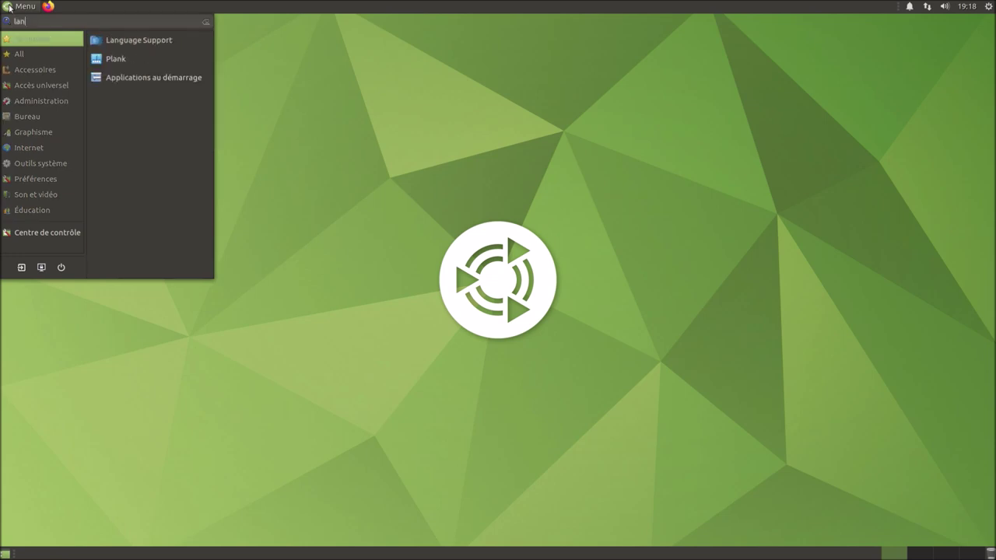
left_click(110, 45)
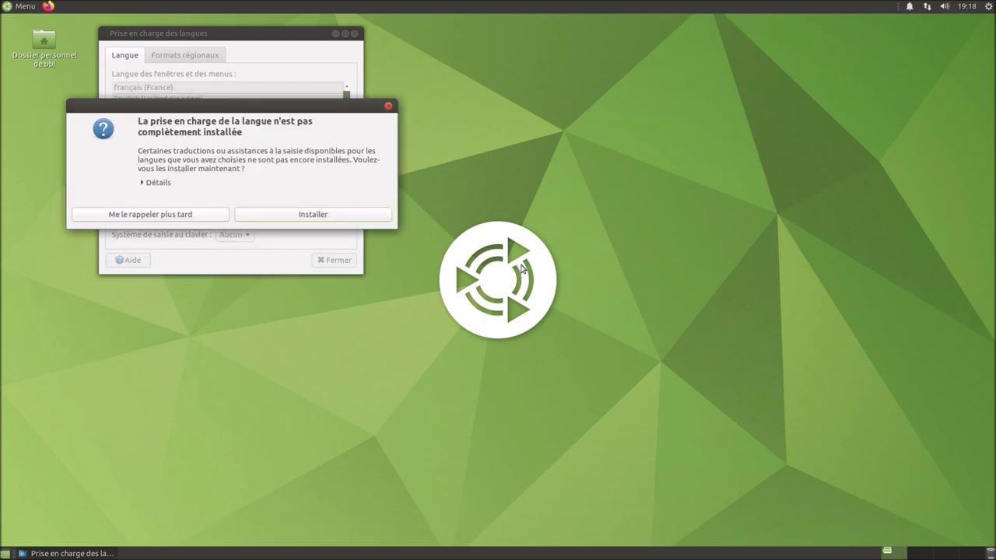
Install the missing language support packages, authenticating with the account password, and expand the installation details.
left_click(141, 184)
left_click(312, 282)
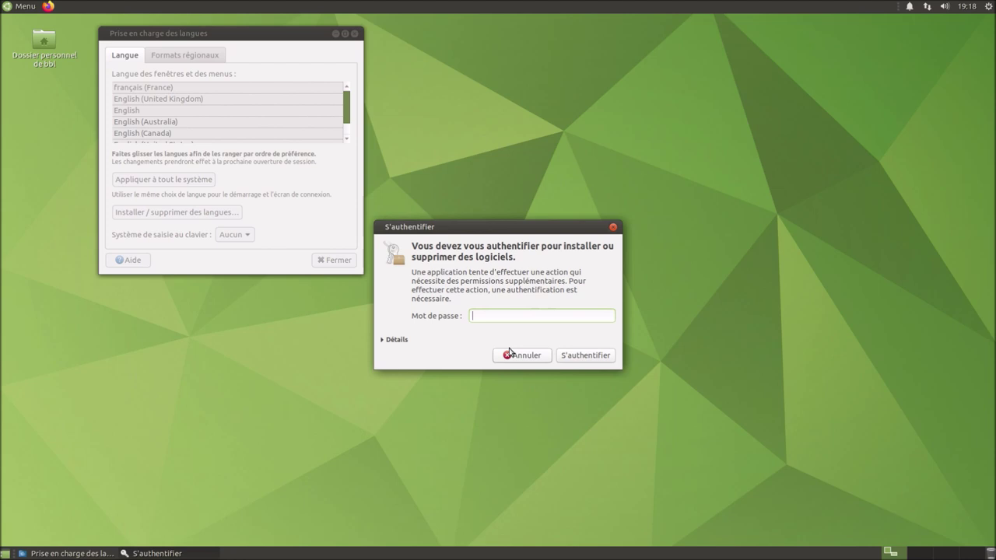
key("Return")
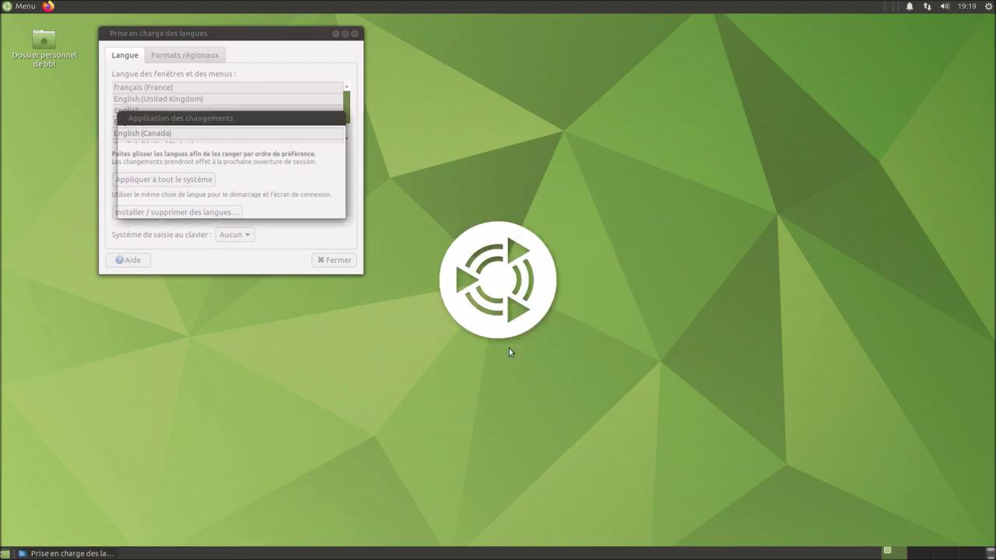
left_click(178, 183)
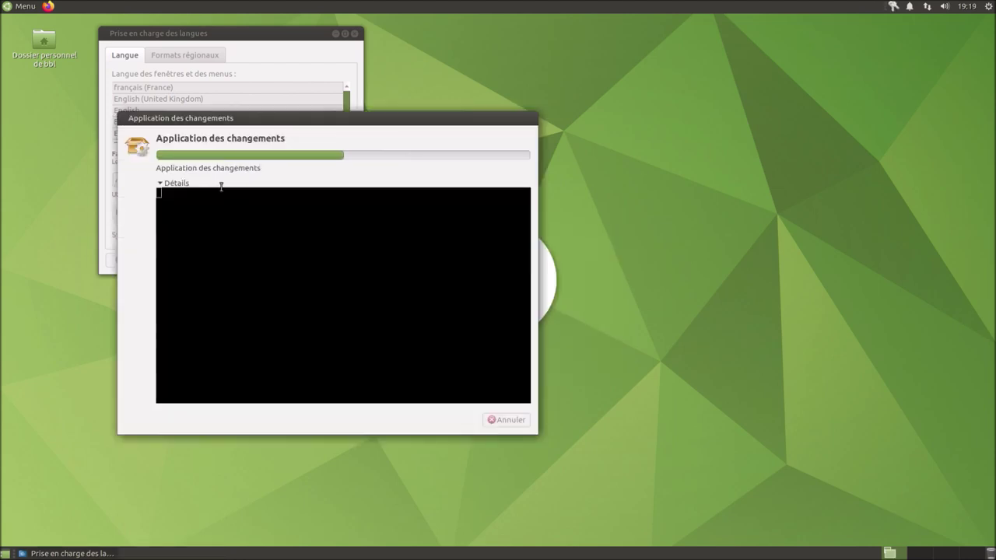
Open the system settings control centre and arrange its window and the language support window apart on the desktop.
left_click(989, 6)
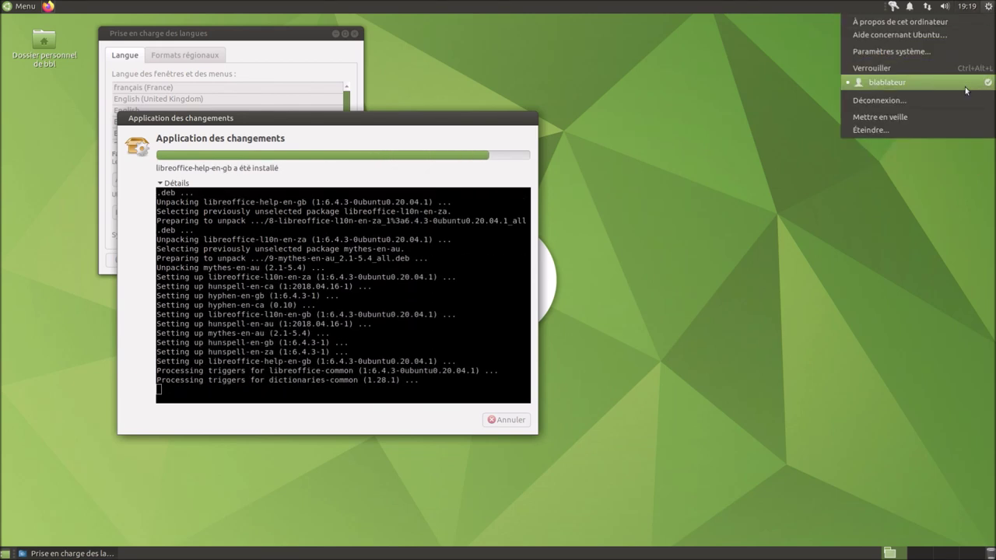
left_click(967, 54)
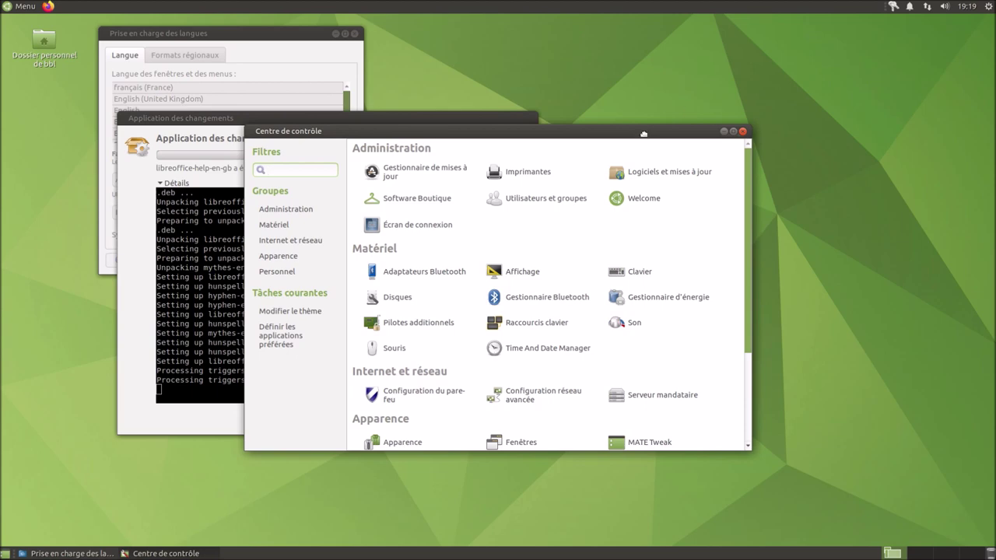
left_click_drag(644, 134, 877, 204)
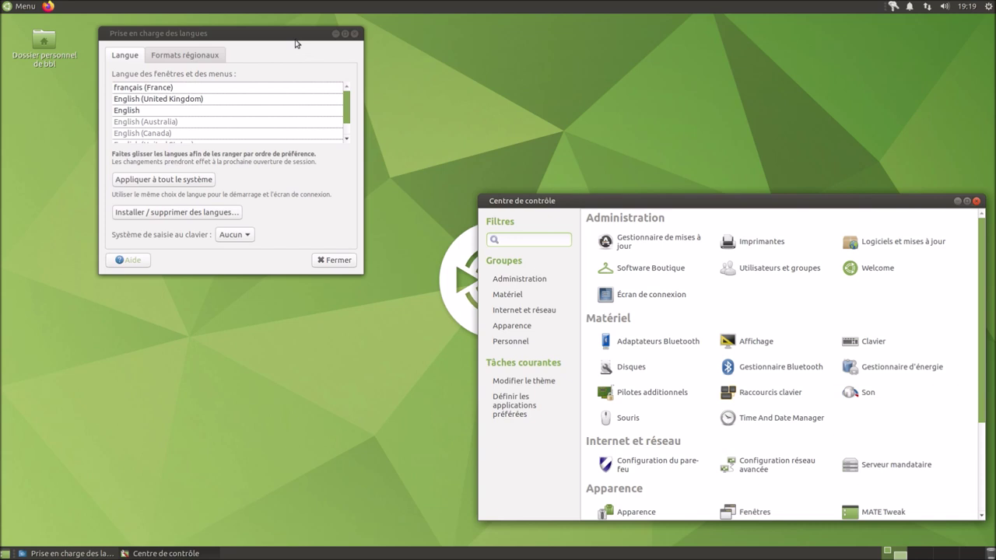
left_click_drag(296, 40, 290, 91)
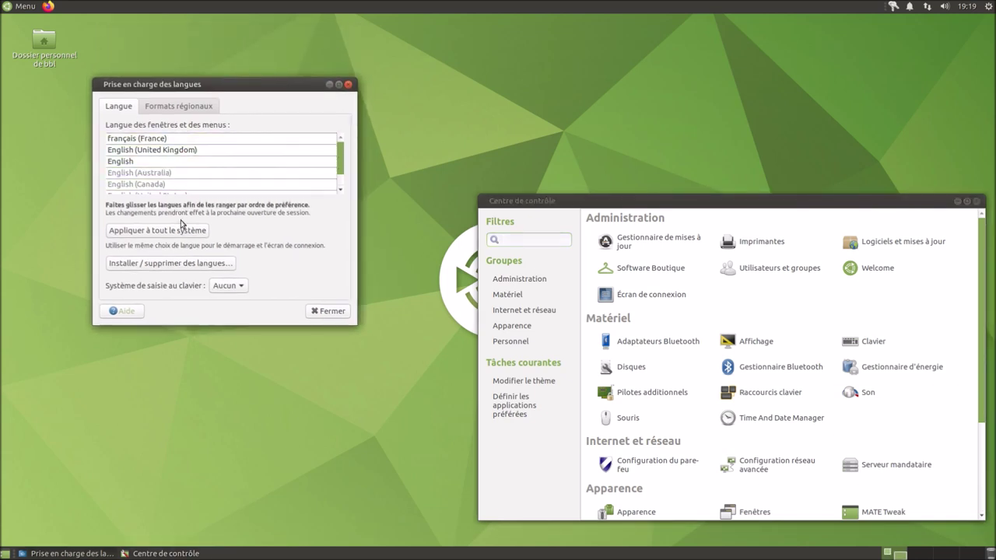
Uninstall English (anglais) from the installed languages, apply the change and expand the details of the running operation.
left_click(191, 264)
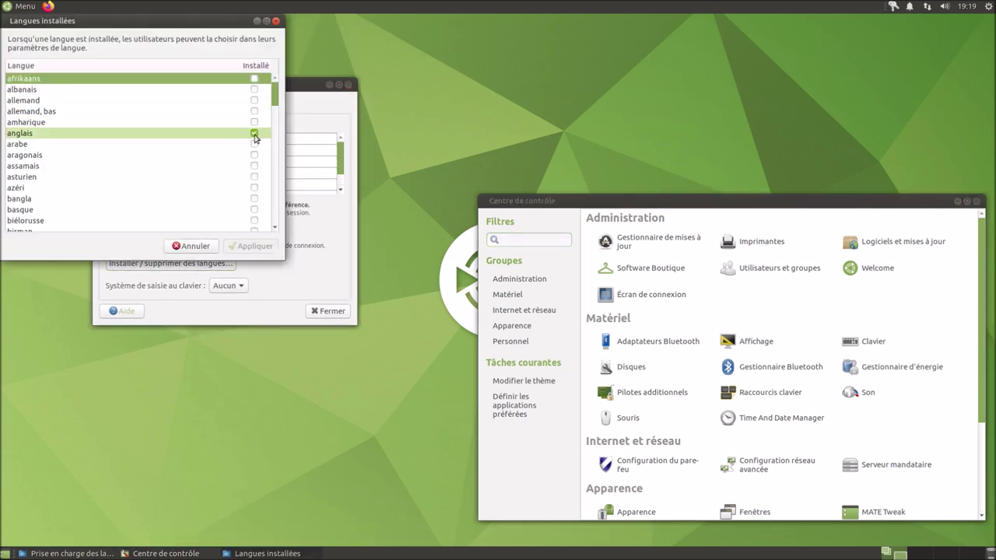
left_click(254, 133)
left_click(245, 247)
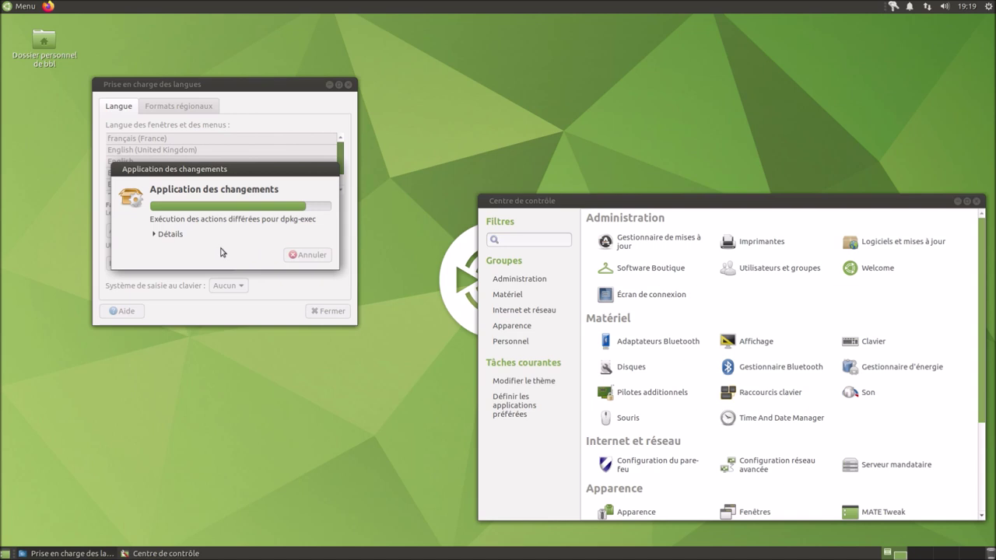
left_click(179, 235)
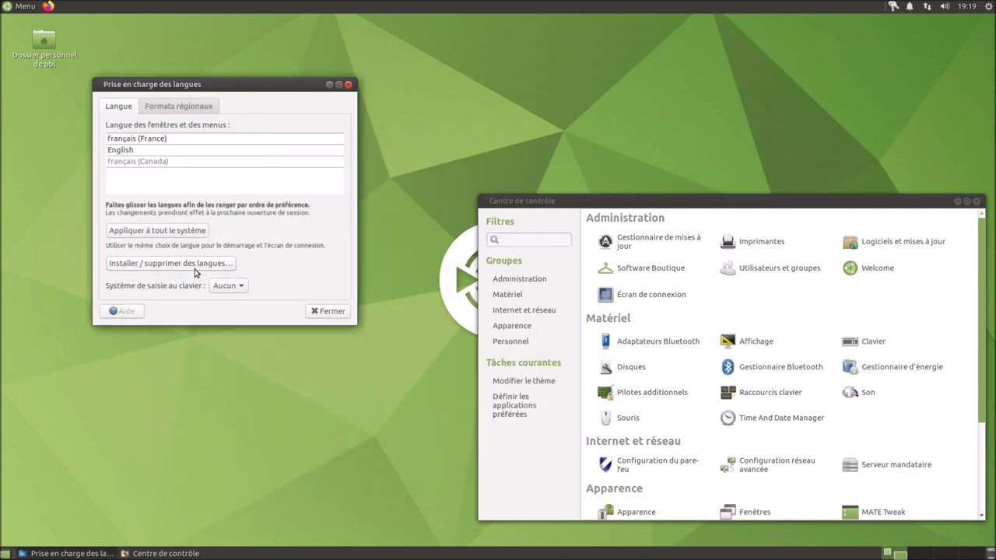
Apply the language choice system-wide, authenticating with the account password, check the regional formats and close the language support window.
left_click(176, 231)
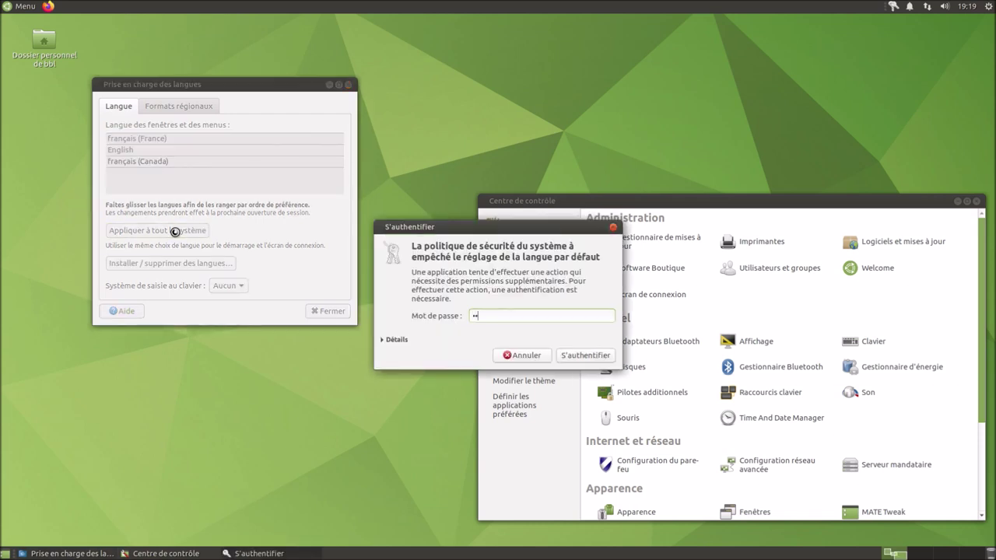
key("Return")
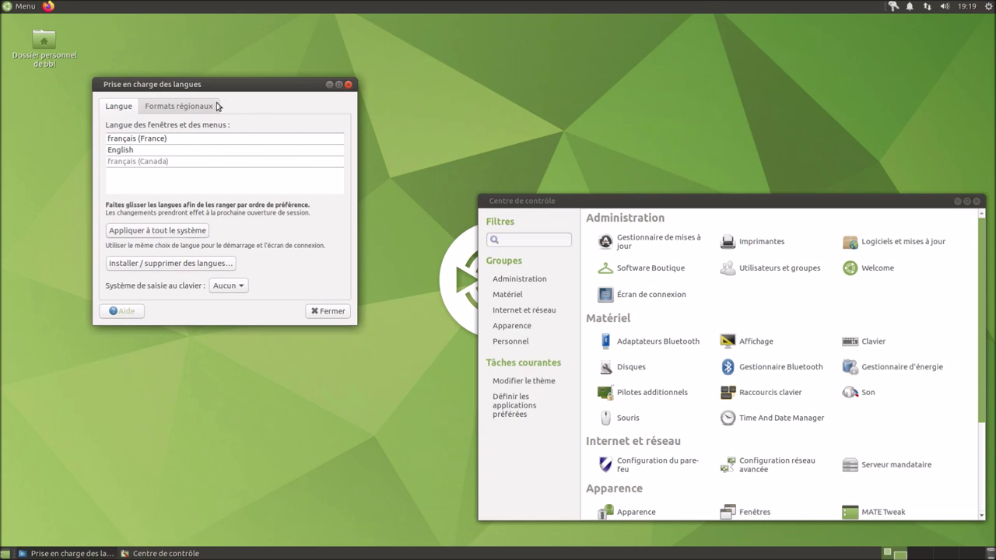
left_click(216, 106)
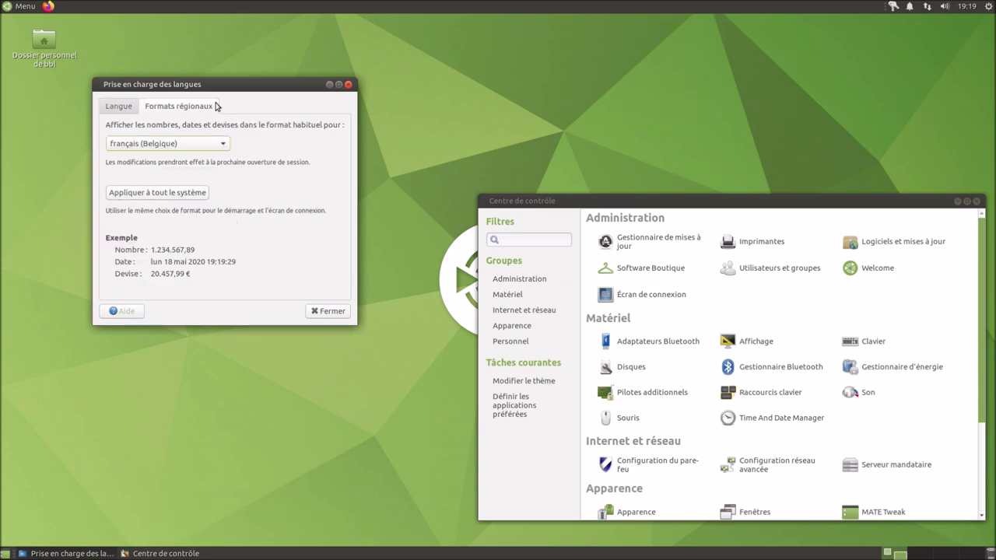
left_click(318, 312)
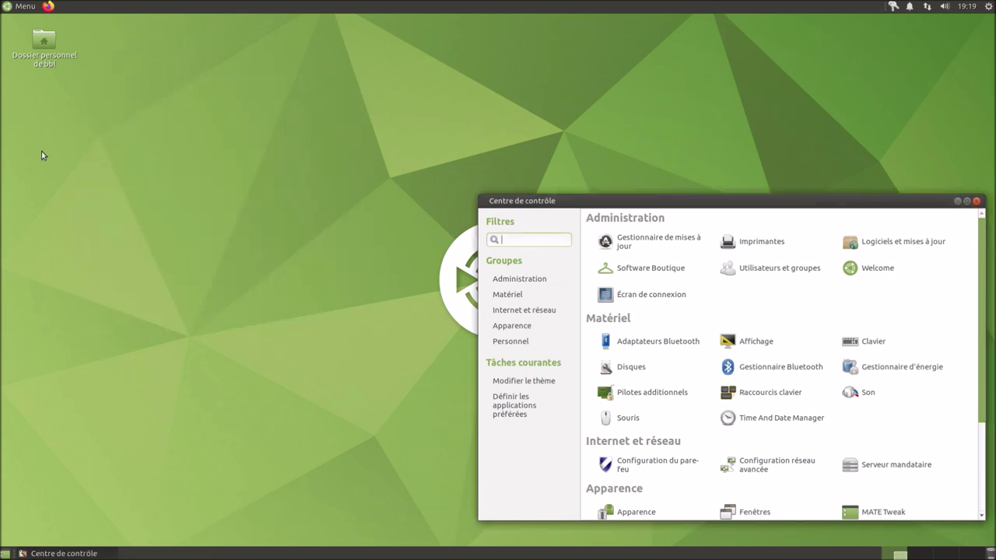
Search the application menu for "ter" and open MATE Terminal.
left_click(14, 11)
type("ter")
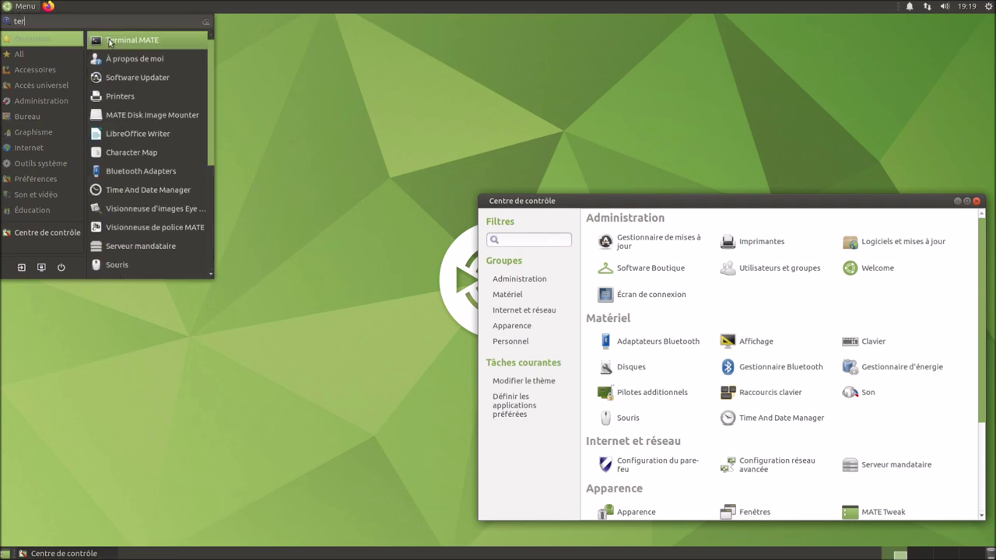
left_click(109, 41)
Run sudo apt upgrade, entering the account password, and accept the package upgrade with "o".
type("sudo")
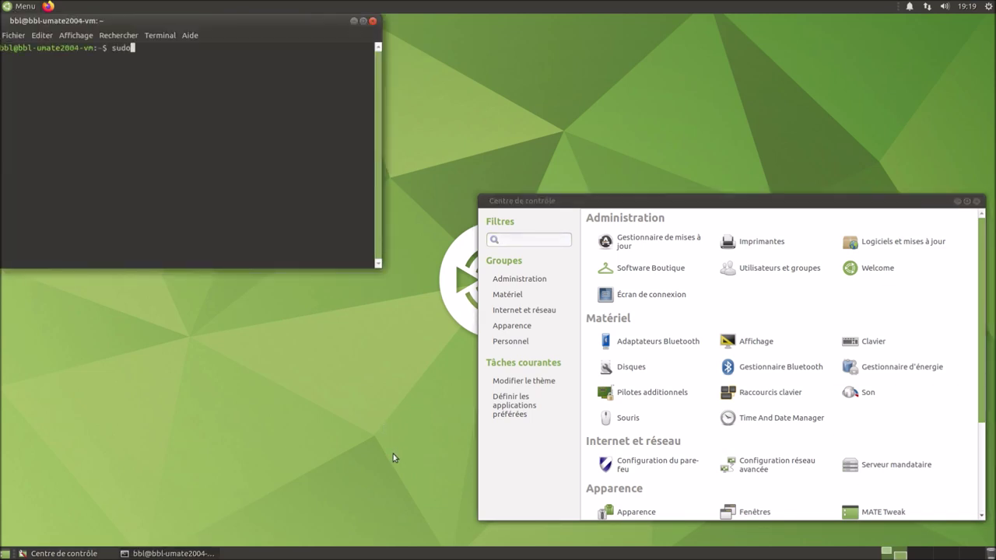
type(" apt upgrade")
key("Return")
key("Return")
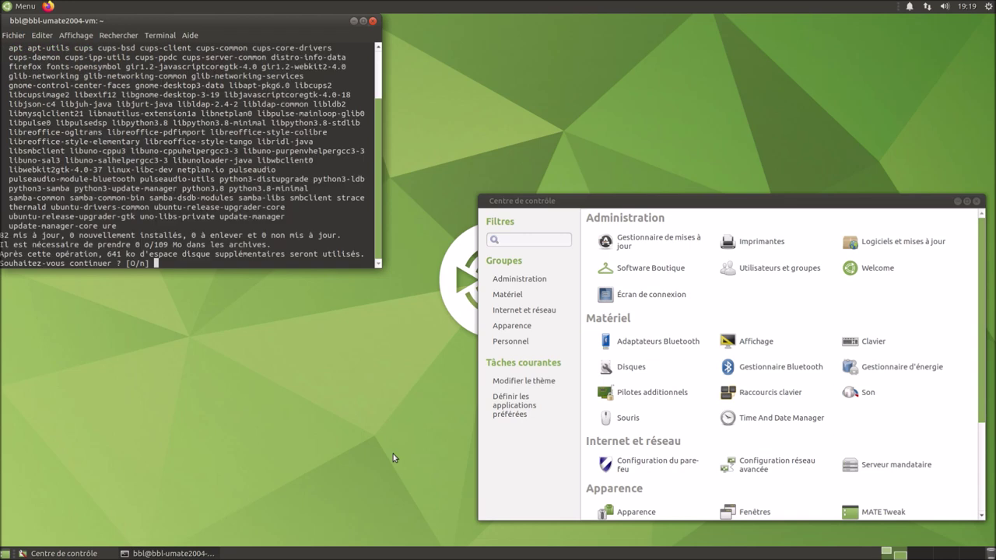
type("o")
key("Return")
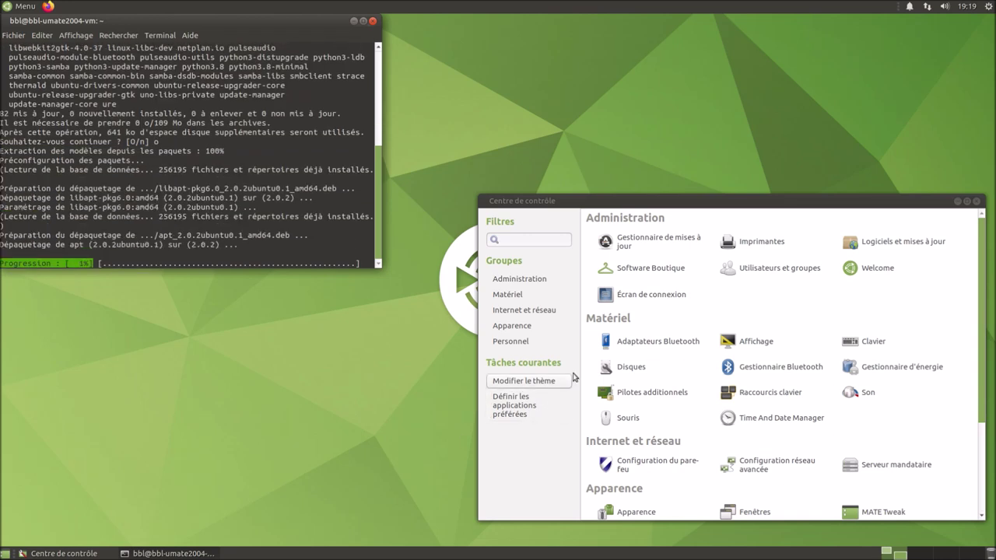
Move the control centre window closer to the terminal, filter its settings by "pilo" and clear the filter.
left_click(638, 206)
left_click_drag(638, 206, 586, 176)
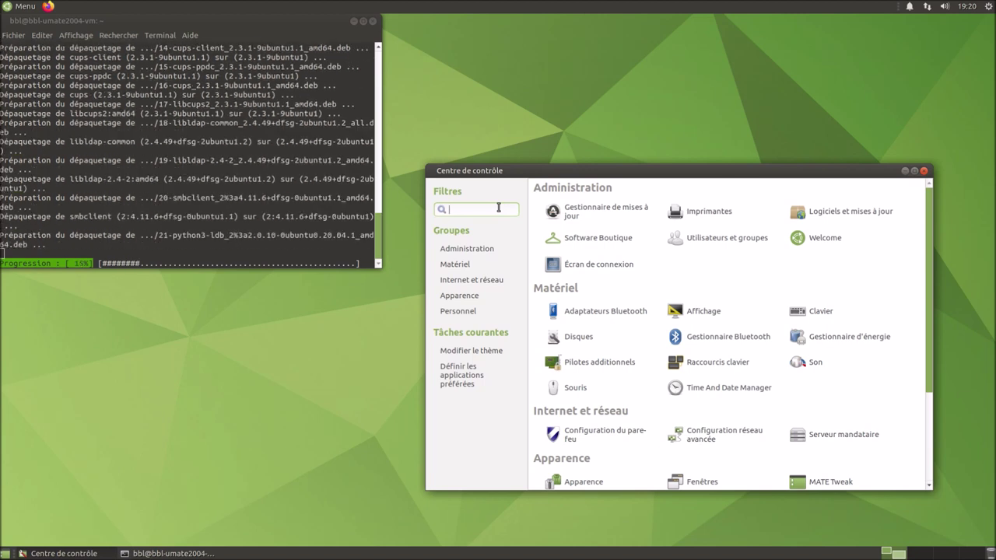
type("pilo")
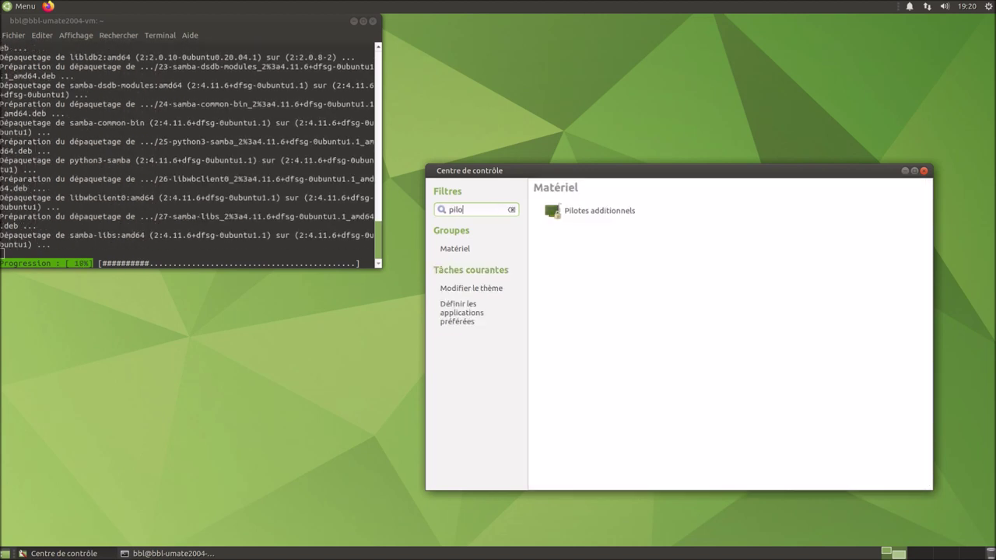
key("BackSpace")
key("BackSpace")
key("BackSpace")
key("BackSpace")
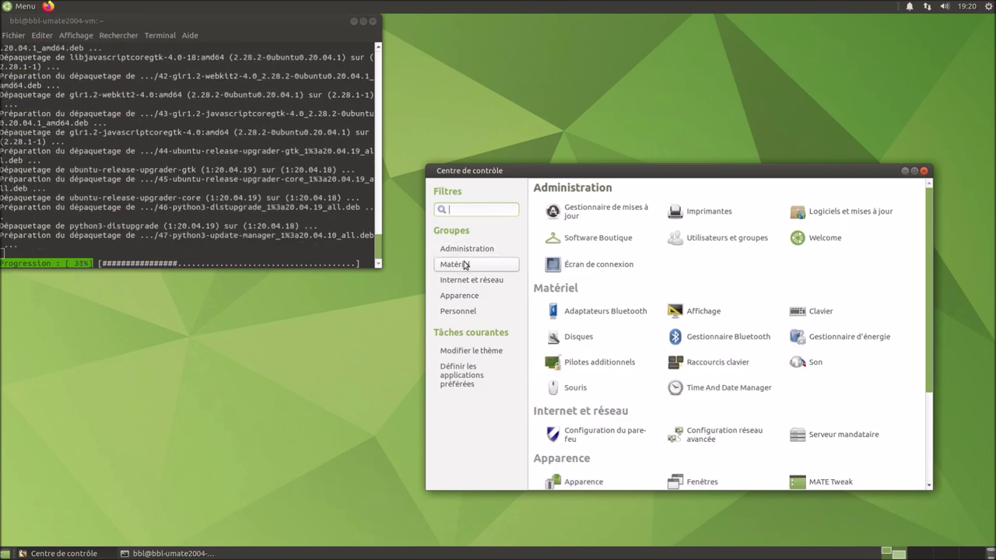
Browse the control centre's hardware, internet and network, and appearance groups.
left_click(463, 265)
left_click(469, 280)
left_click(468, 297)
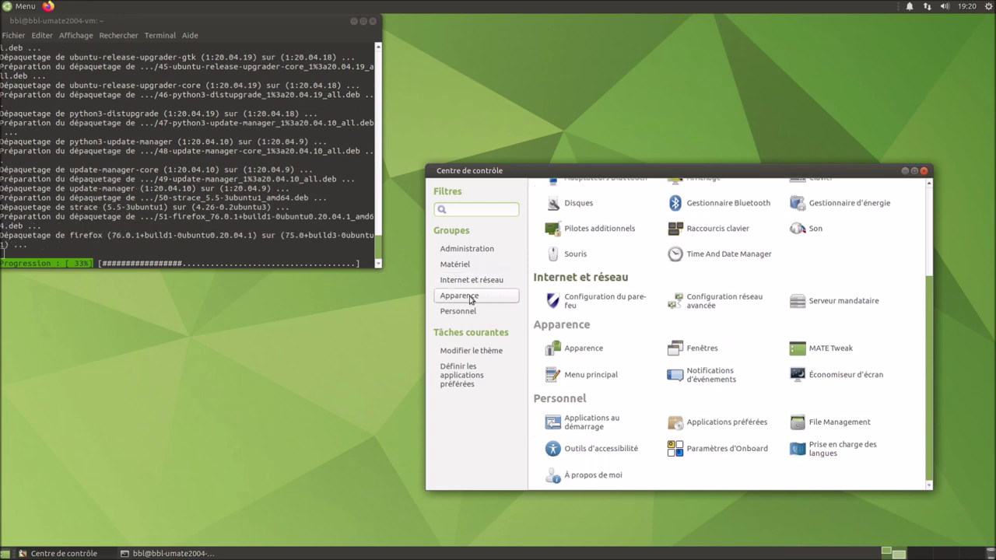
View the theme preferences and the preferred applications from the control centre's common tasks, closing each window.
left_click(459, 353)
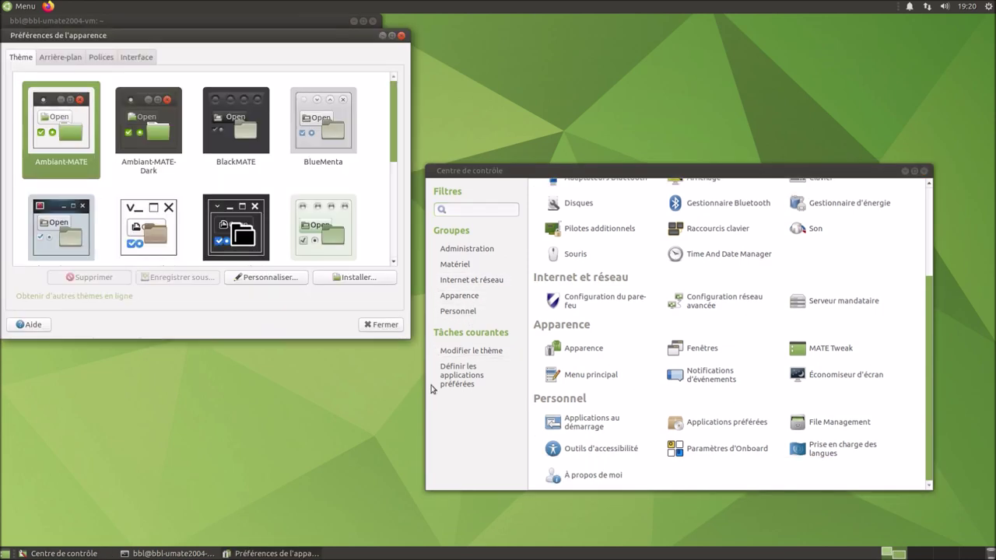
left_click(401, 36)
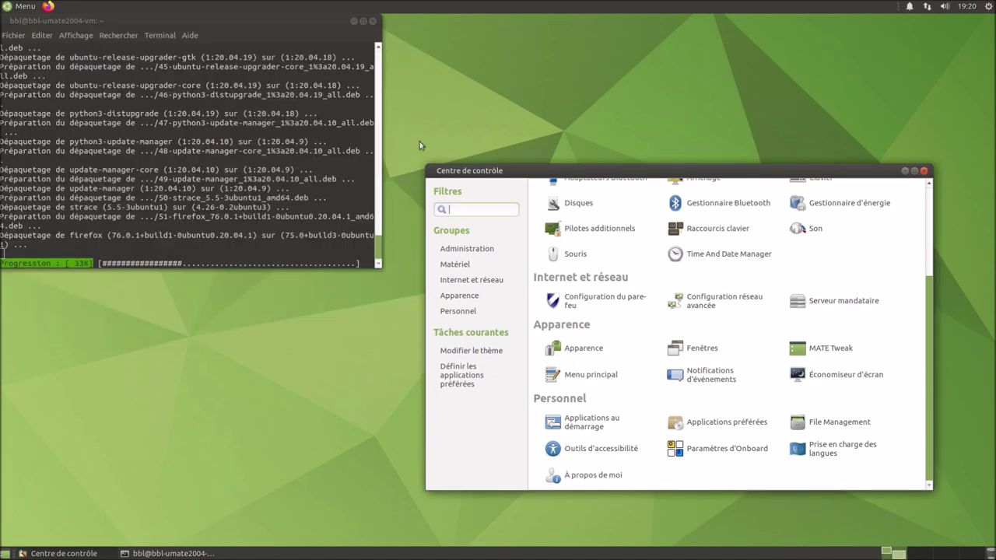
left_click(465, 385)
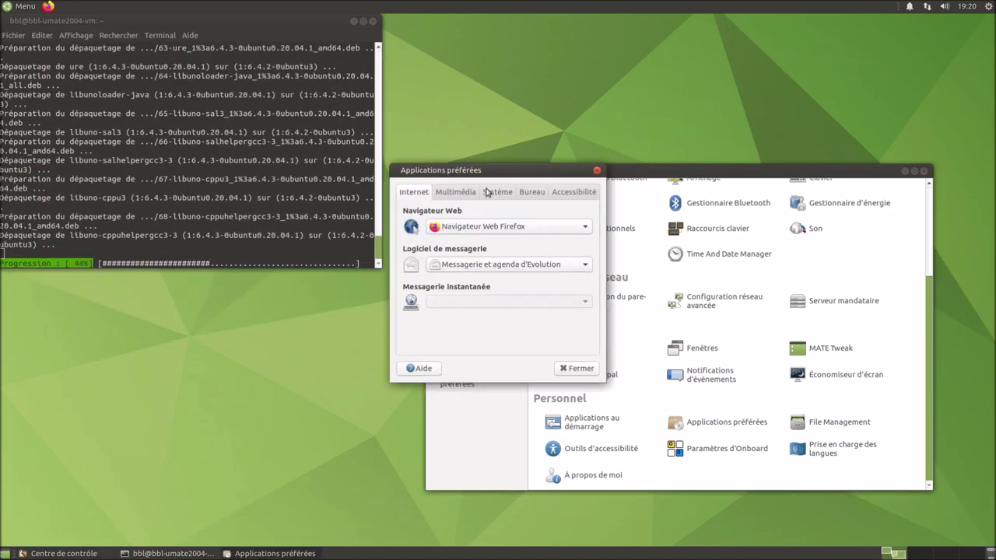
left_click(597, 170)
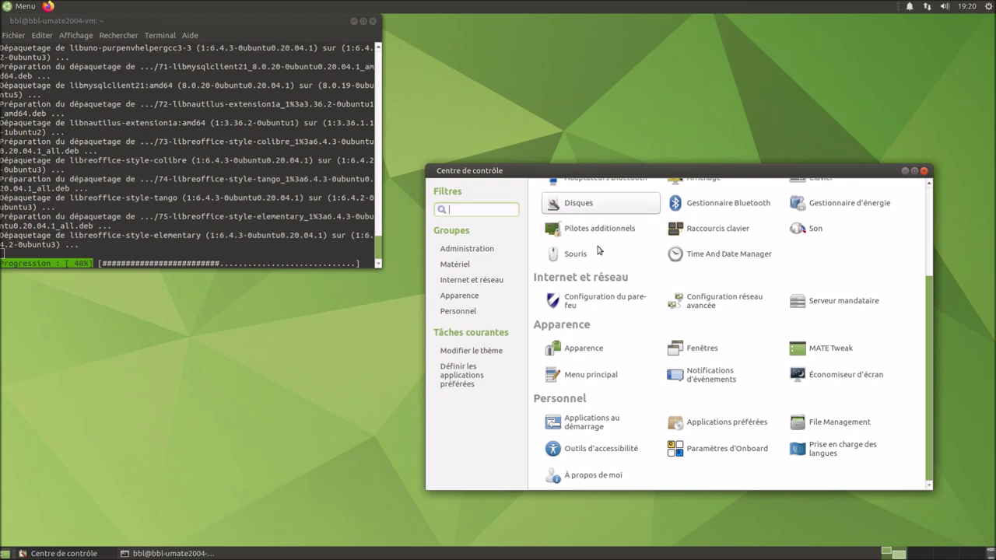
scroll(723, 270, "up", 4)
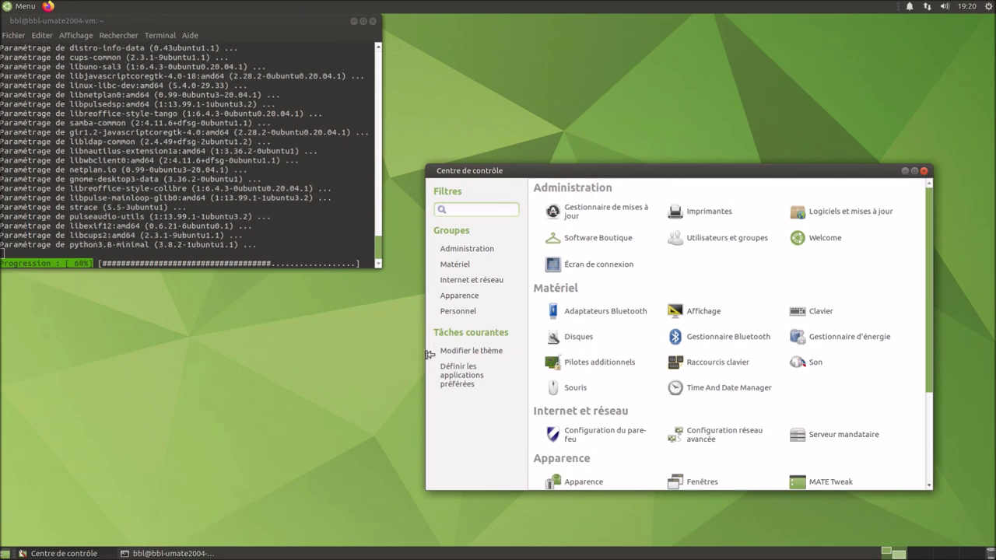
Reopen the appearance preferences, apply the Ambiant-MATE-Dark theme and move the window away from the screen corner.
left_click(470, 351)
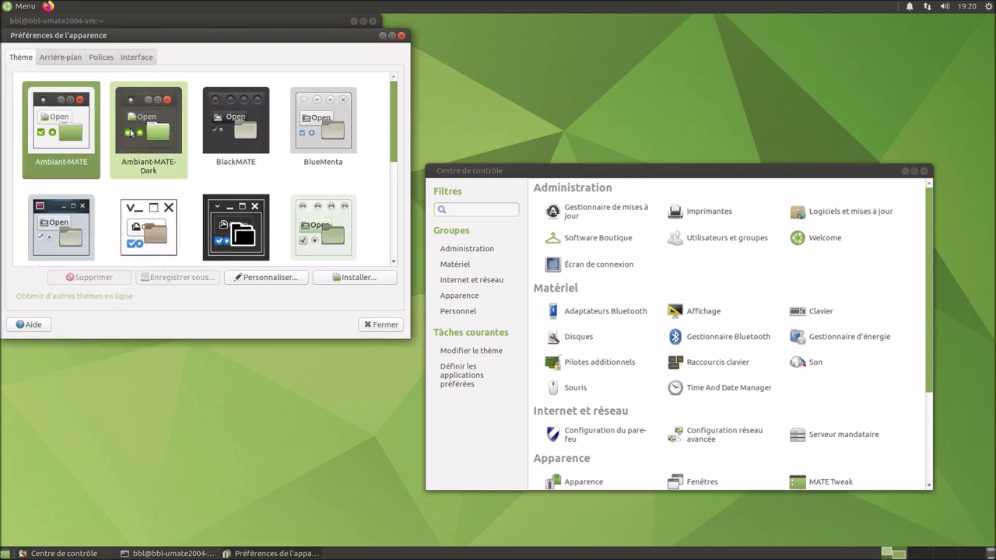
left_click(173, 146)
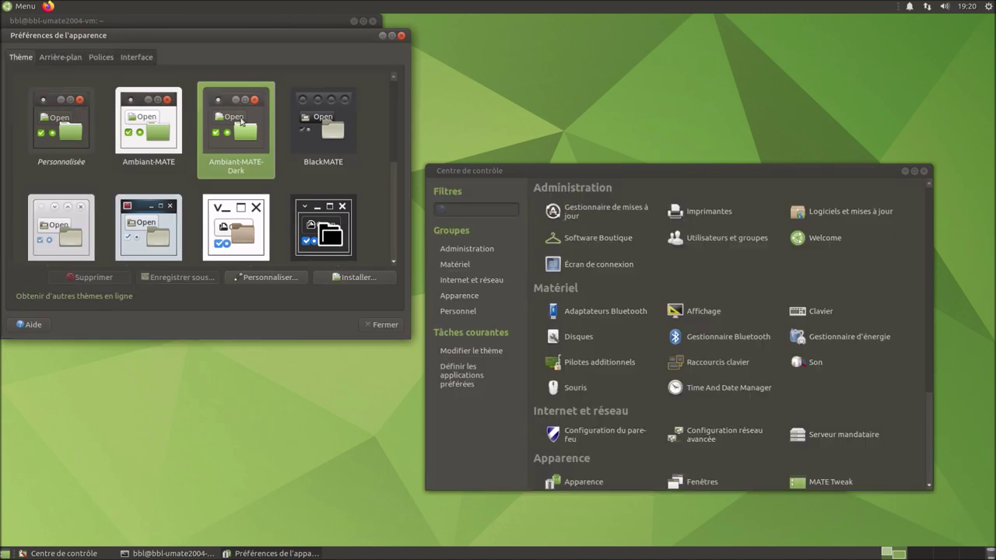
left_click_drag(324, 34, 417, 91)
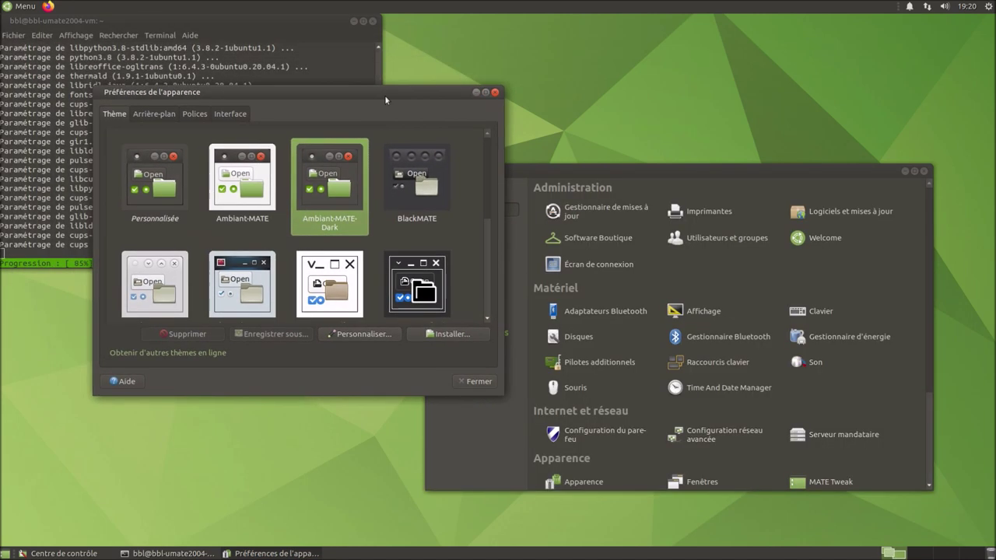
Try several wallpapers, set the purple starry sky over water as desktop background and close the appearance preferences.
left_click(171, 117)
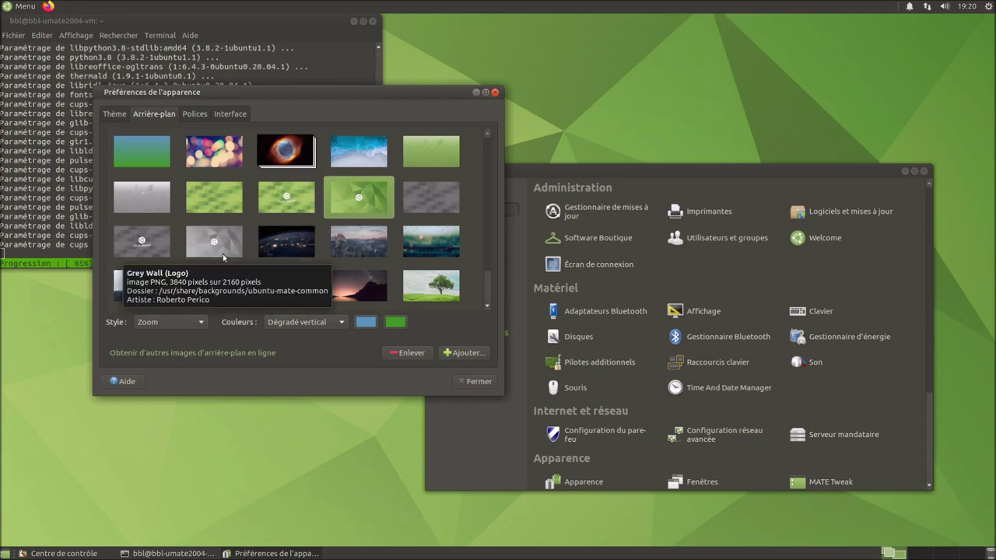
left_click(142, 241)
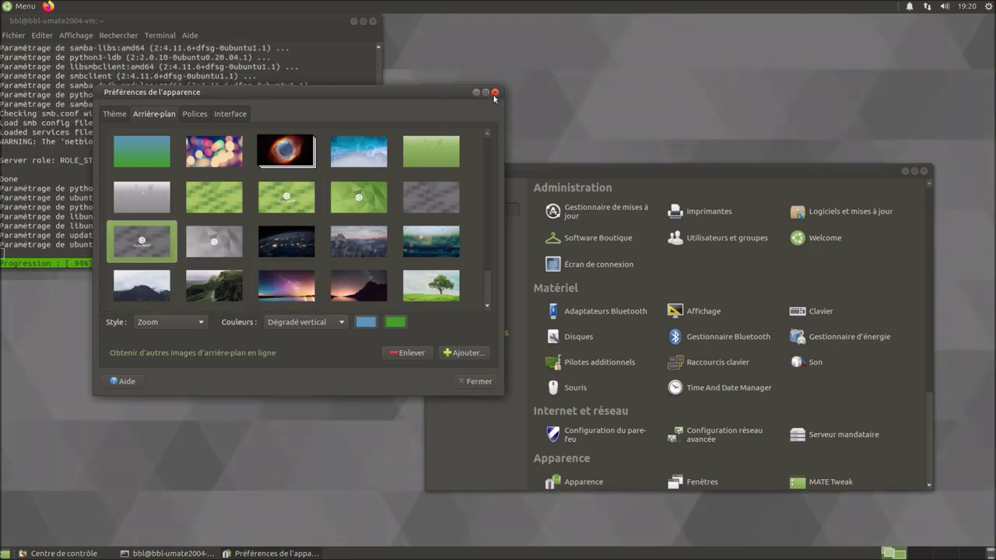
left_click(286, 241)
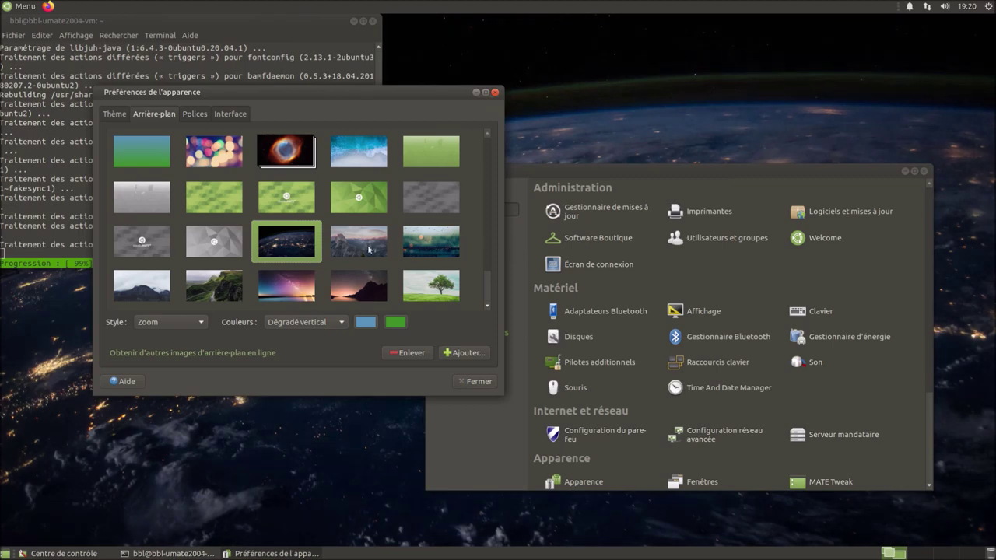
left_click(354, 245)
scroll(326, 259, "down", 1)
left_click(303, 247)
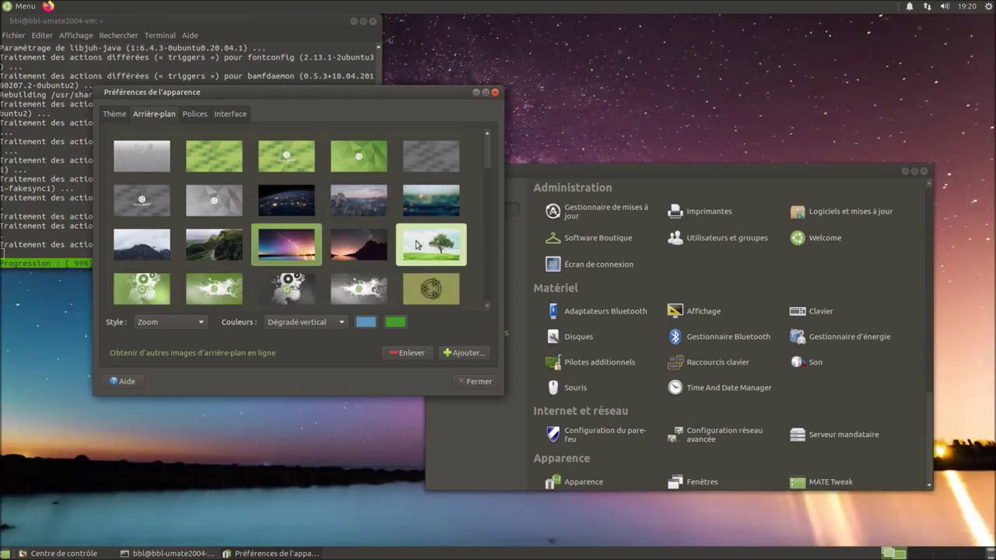
left_click(495, 92)
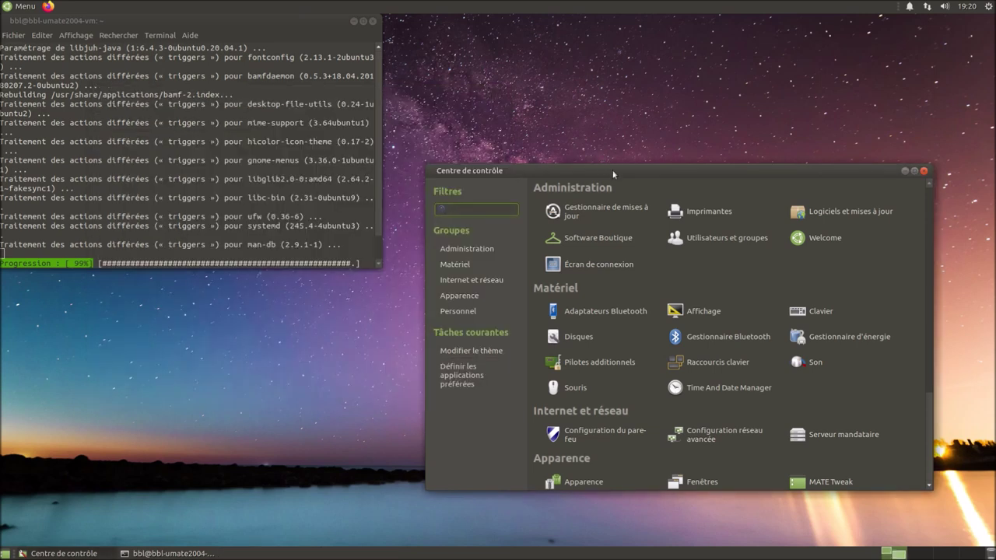
Rearrange the control centre and terminal windows, close the terminal and move the control centre towards the middle of the desktop.
left_click_drag(613, 174, 608, 127)
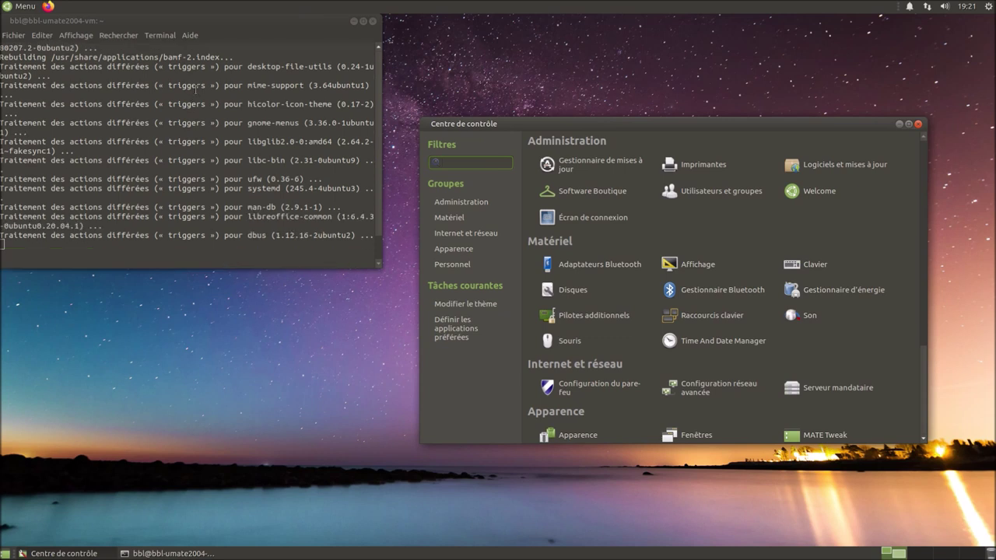
left_click_drag(223, 21, 241, 109)
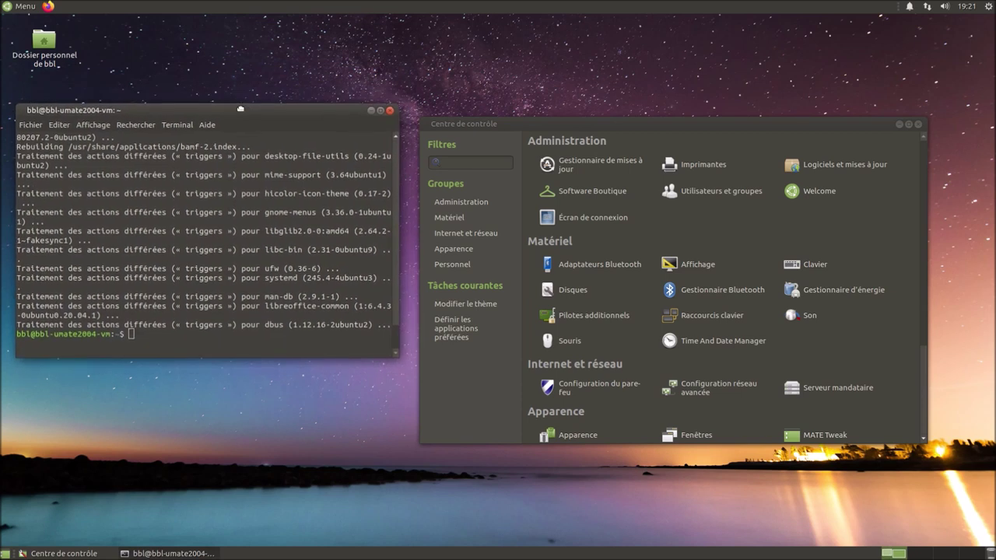
left_click_drag(241, 108, 241, 109)
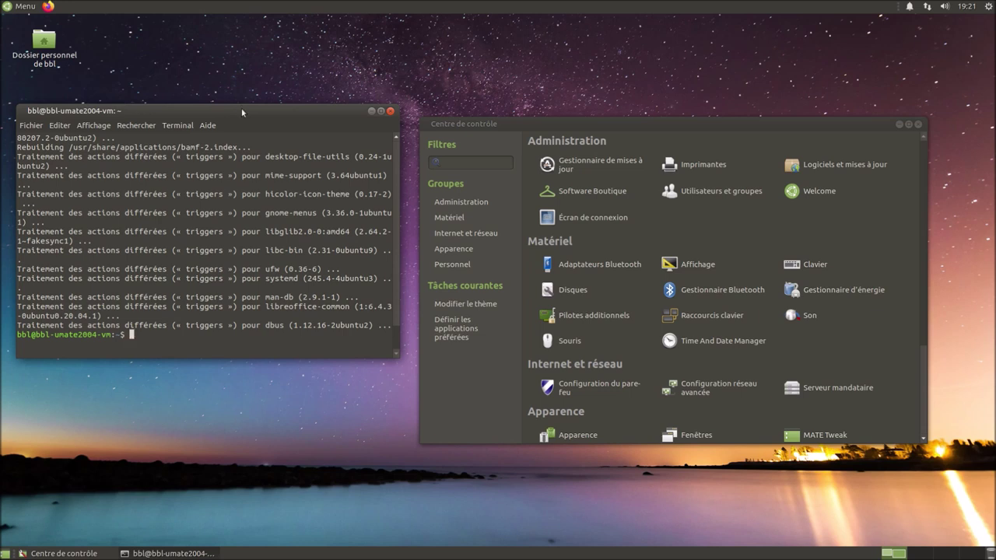
left_click(393, 113)
left_click_drag(537, 124, 416, 104)
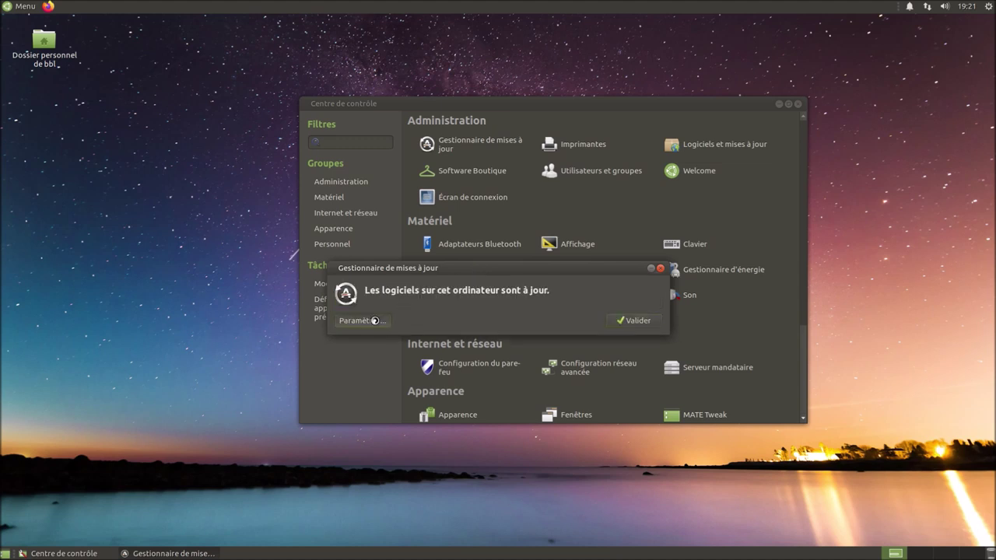
Open the update manager's settings, minimize the control centre and display the Ubuntu software sources.
left_click(375, 321)
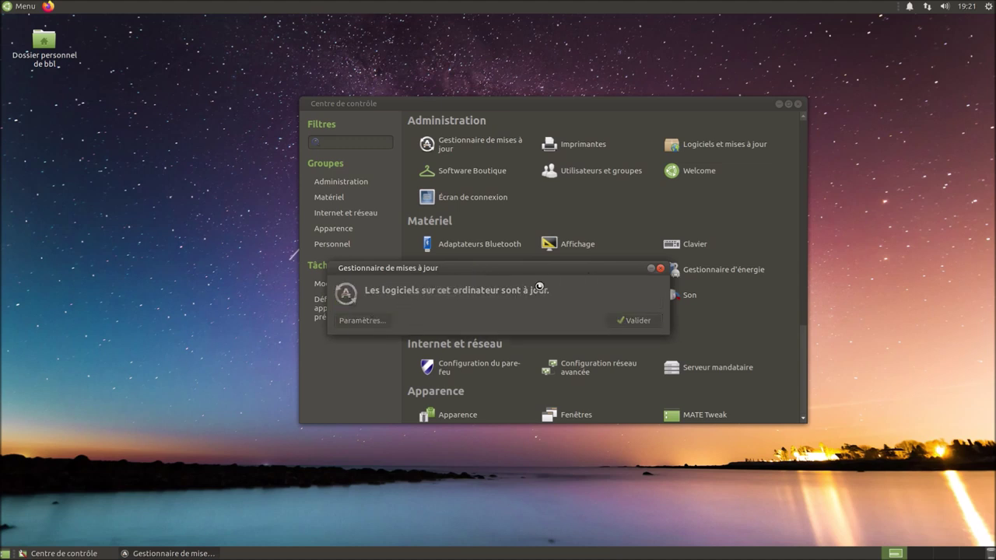
left_click(779, 104)
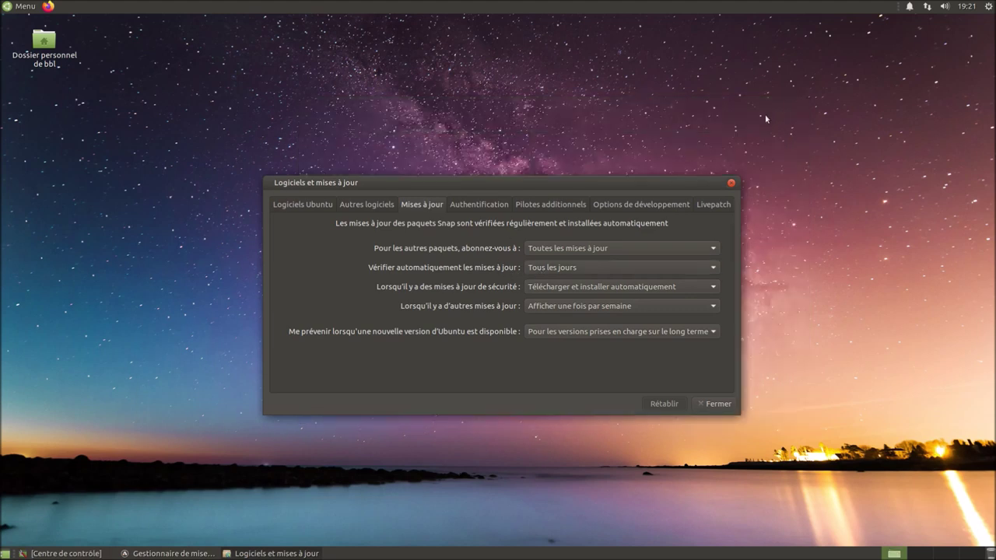
left_click(293, 207)
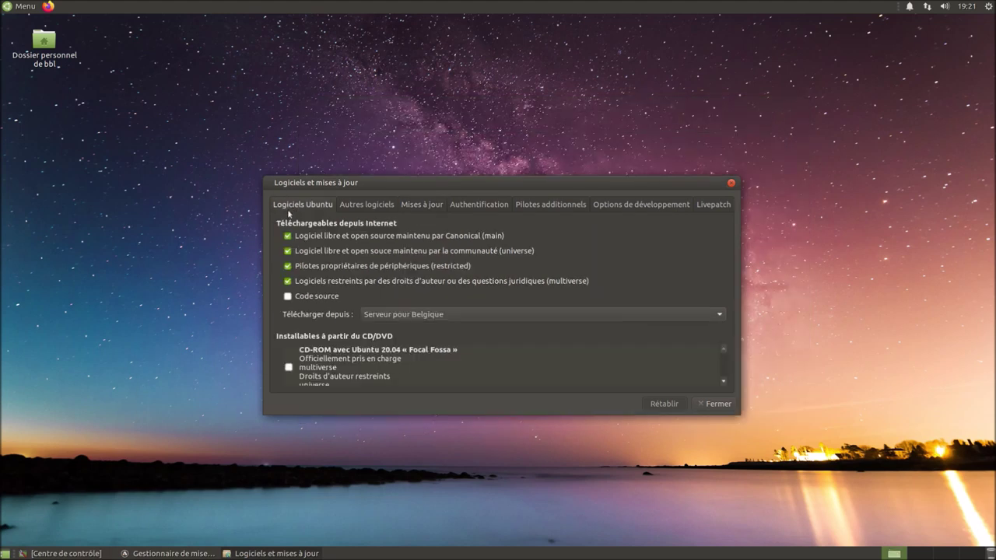
Enable the Partenaires de Canonical software source and authenticate the change with the account password.
left_click(370, 204)
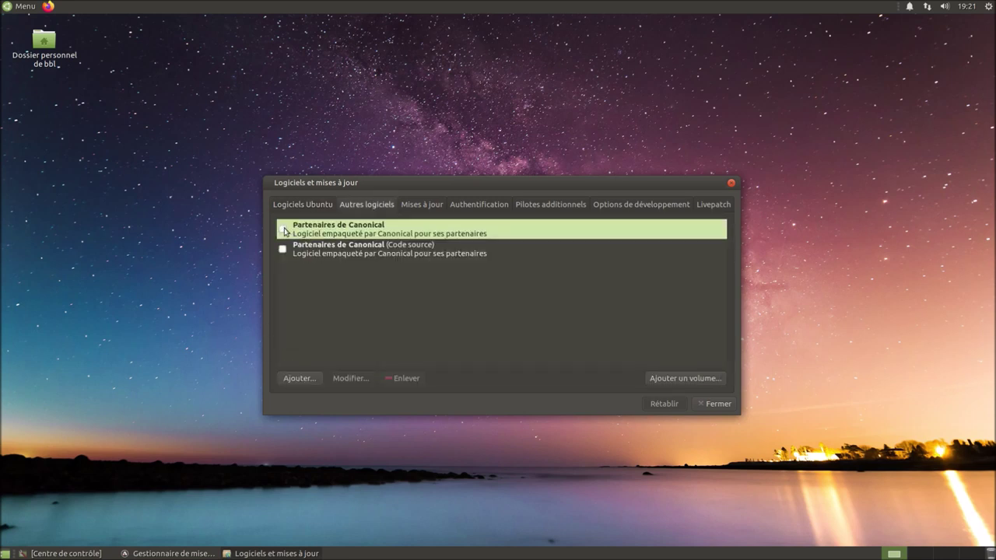
left_click(283, 230)
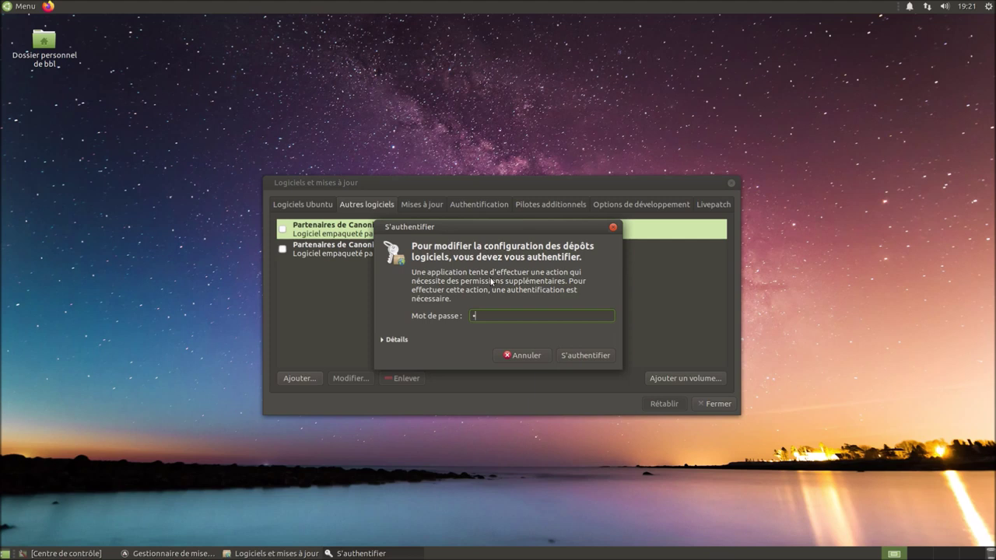
key("Return")
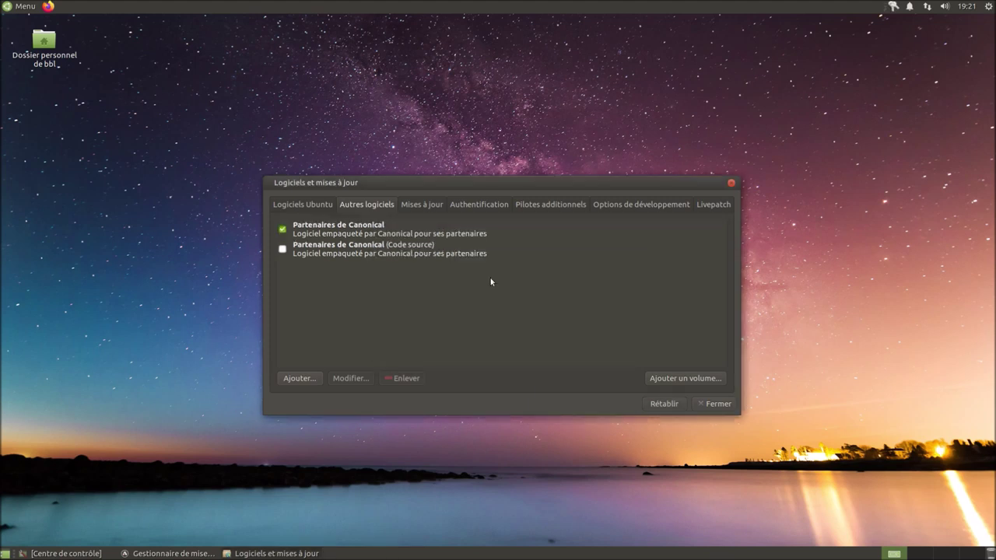
Set the notification for other, non-security updates to "Afficher immédiatement".
left_click(410, 207)
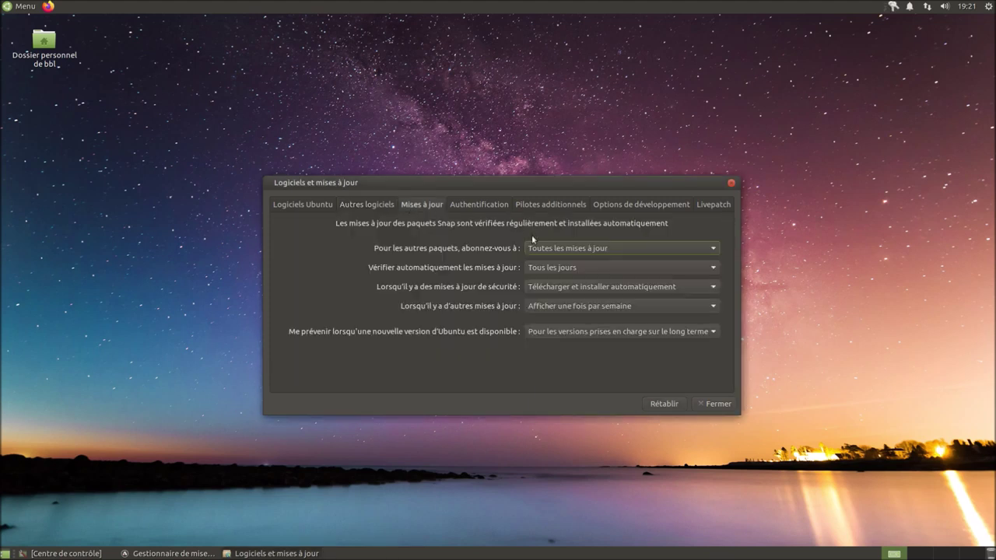
left_click(565, 309)
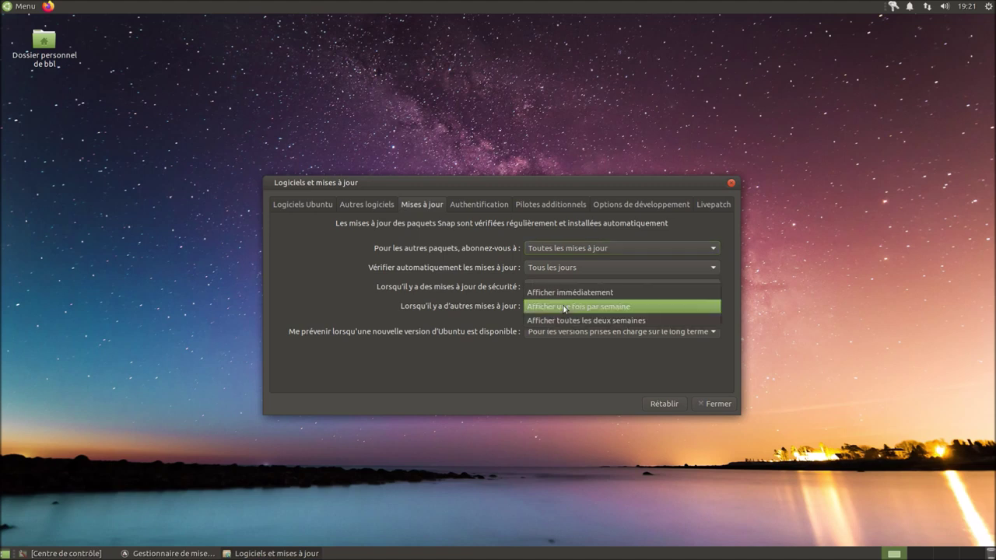
left_click(566, 292)
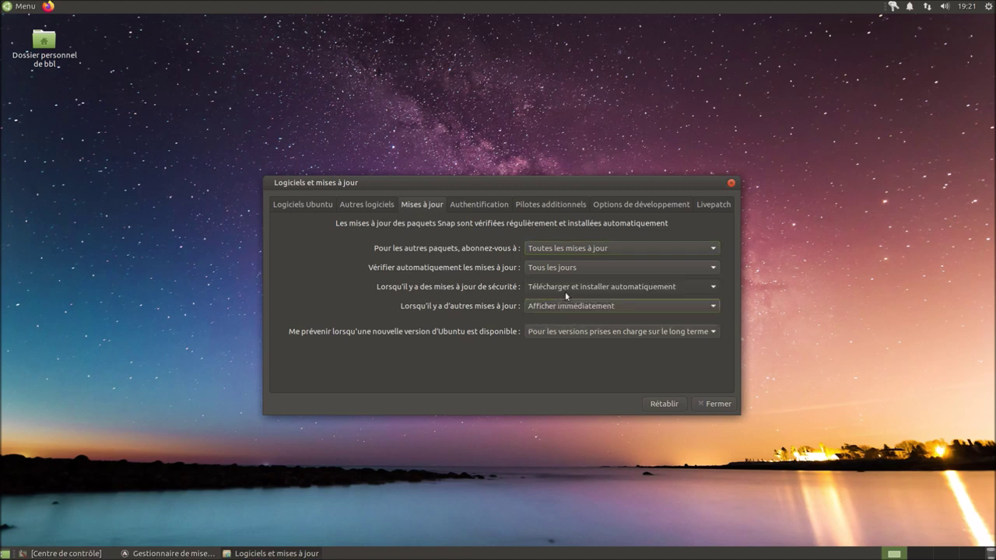
Review the trusted authentication keys, the additional drivers, the development options and the Livepatch settings.
left_click(490, 207)
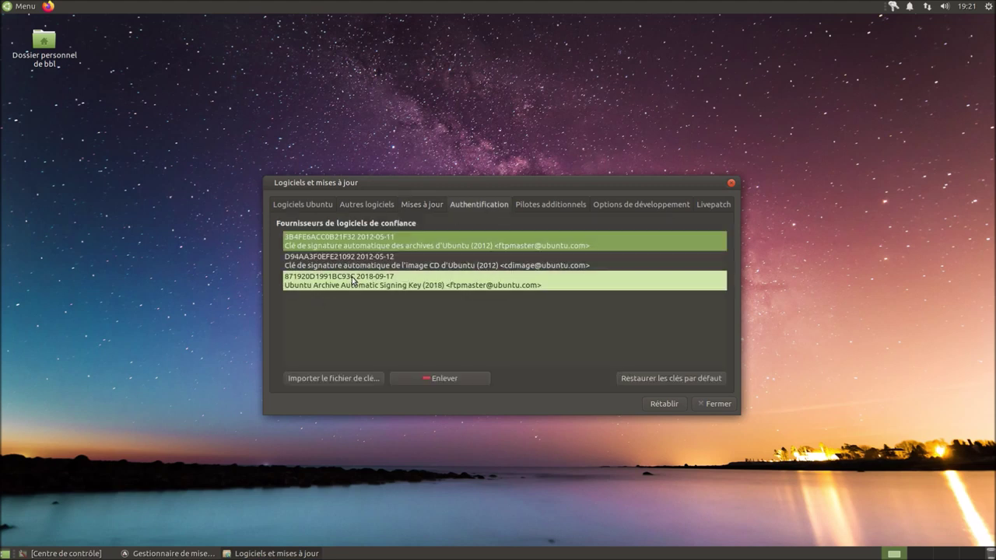
left_click(561, 206)
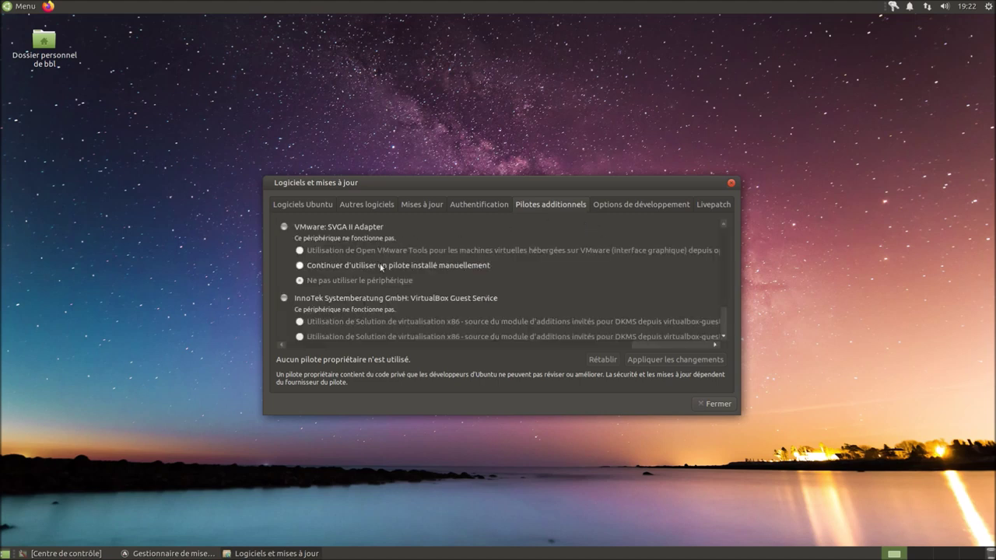
scroll(382, 267, "down", 2)
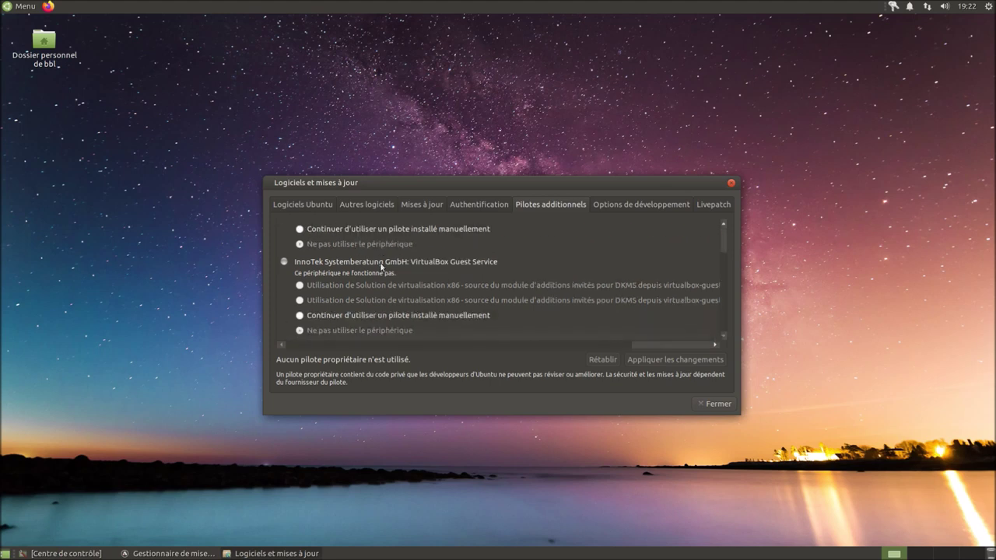
scroll(381, 266, "up", 2)
left_click(649, 201)
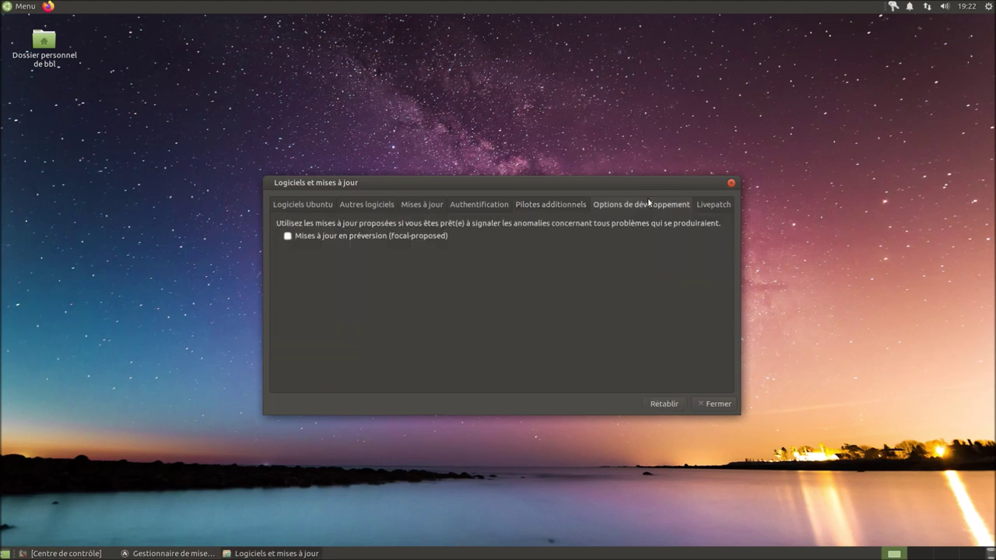
left_click(709, 205)
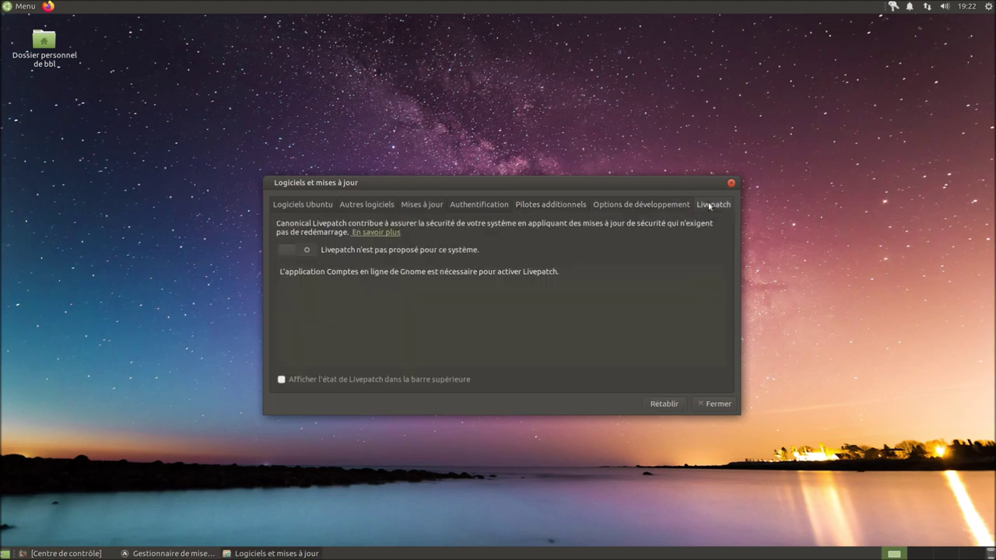
Close the software settings and the update manager, and briefly view Logiciels et mises à jour from the control centre.
left_click(716, 404)
left_click(549, 352)
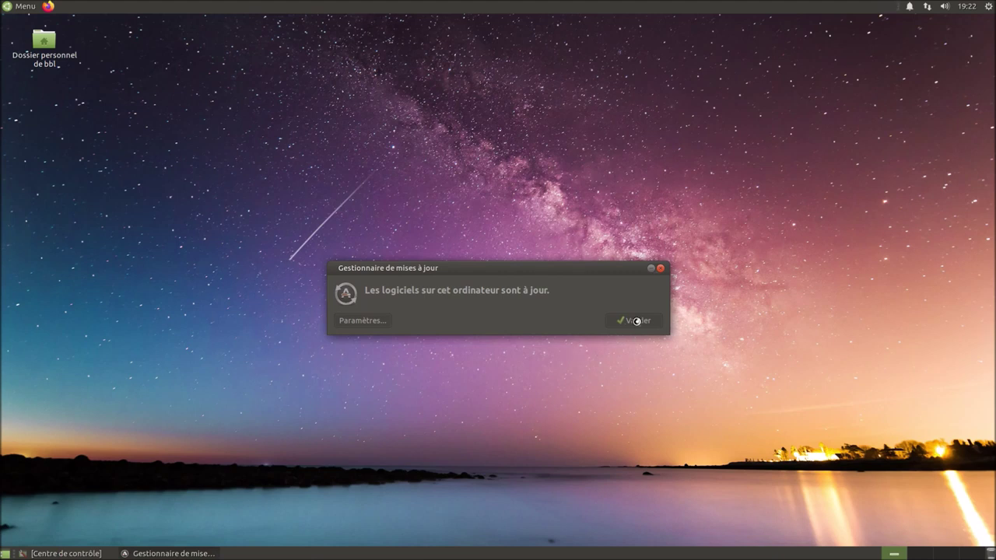
left_click(636, 321)
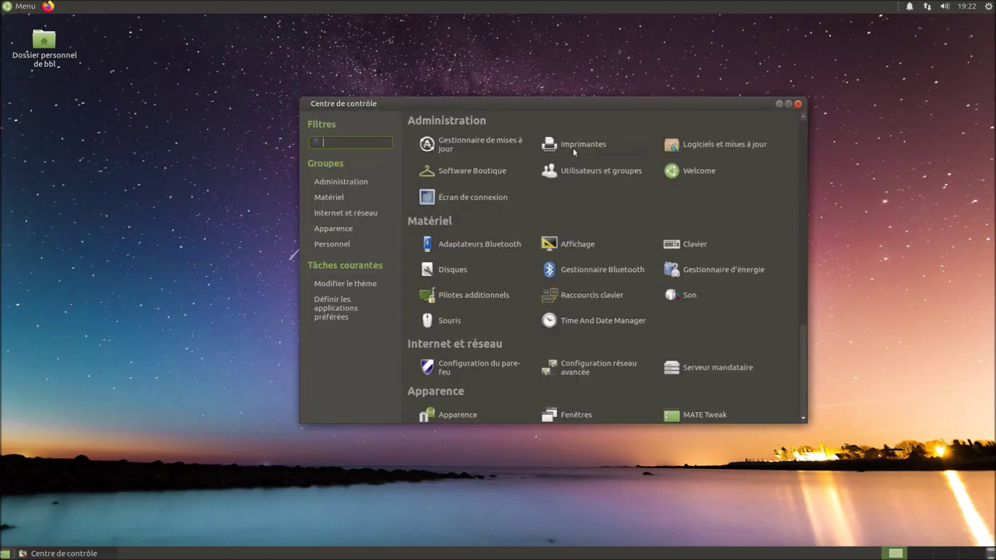
left_click(747, 148)
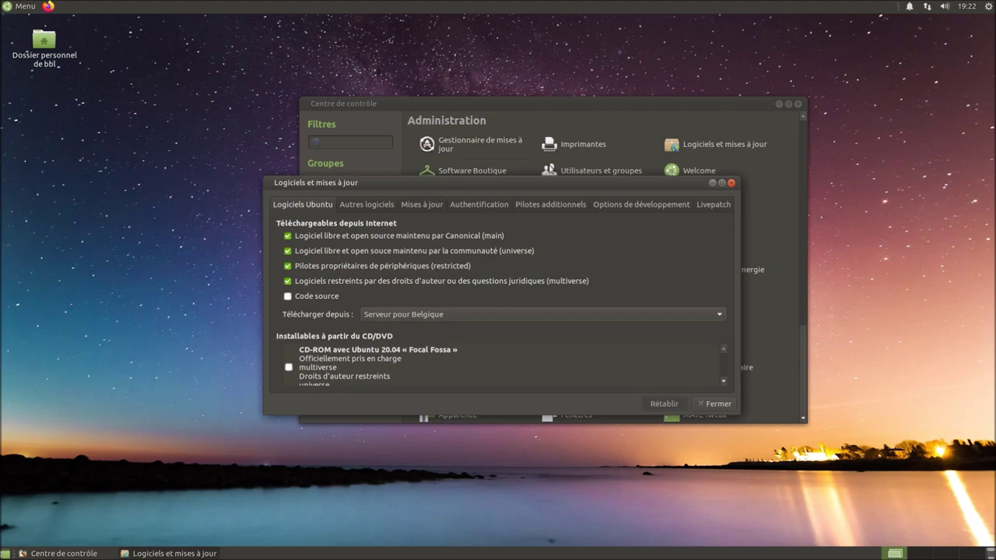
left_click(730, 405)
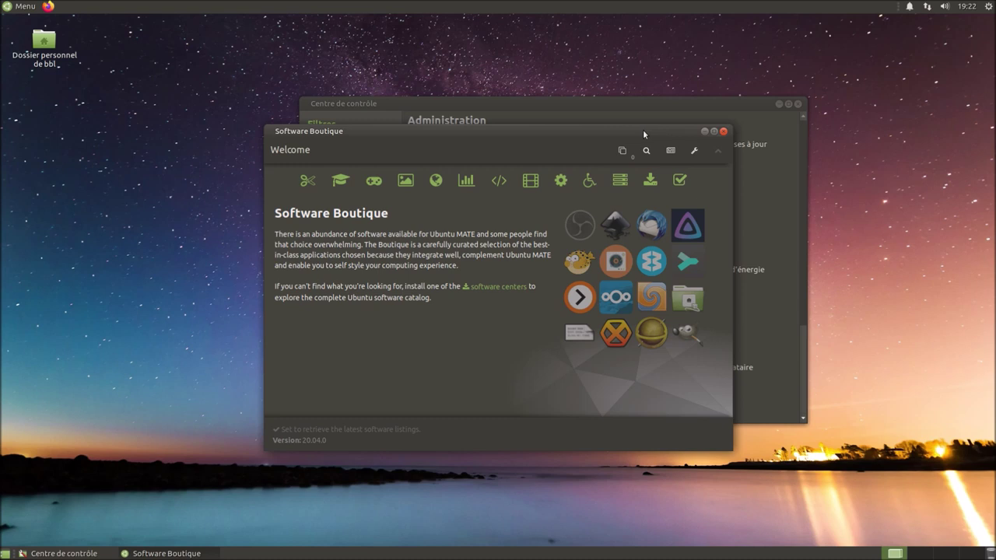
Examine the Software Boutique preferences, its list of software sources and the repository management window.
left_click(695, 151)
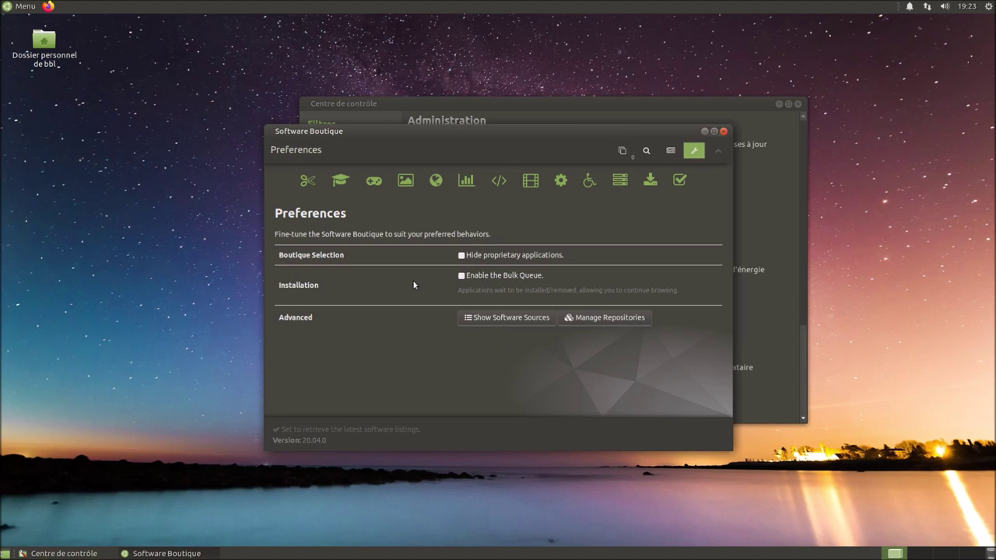
left_click(481, 318)
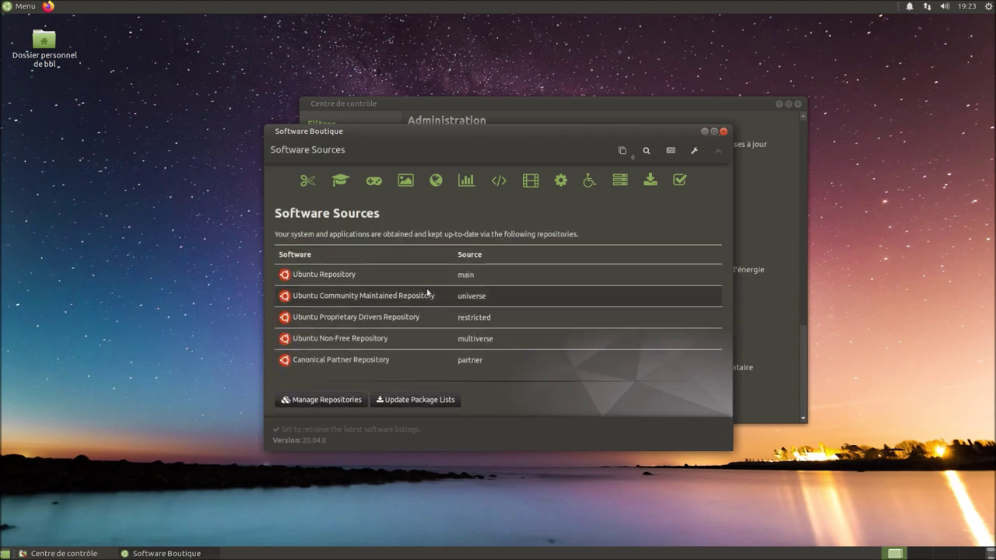
left_click(290, 400)
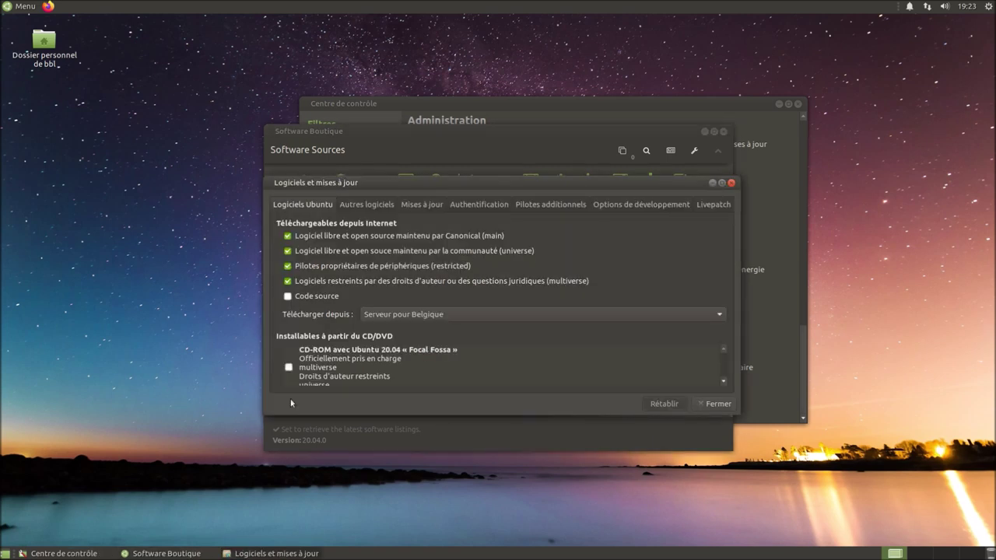
left_click(718, 405)
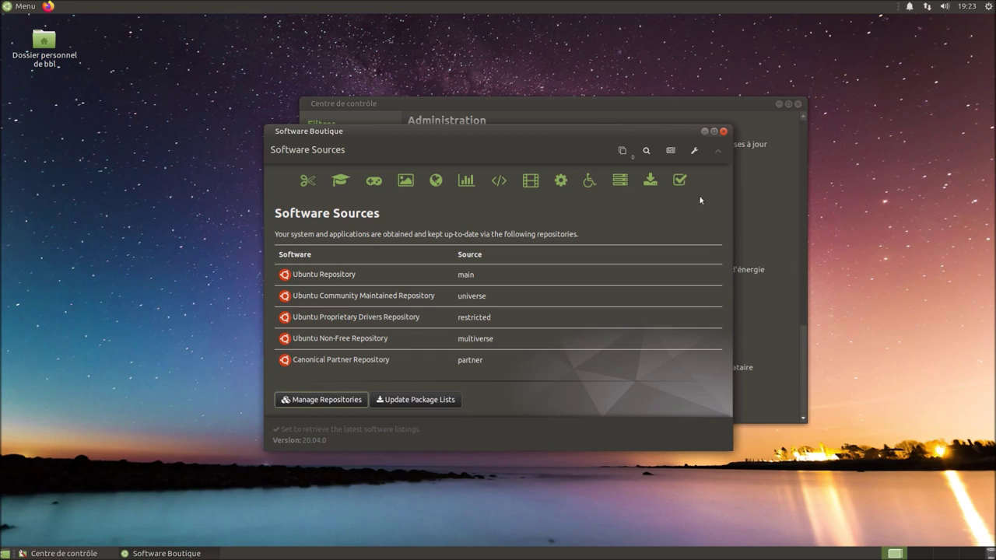
left_click(694, 151)
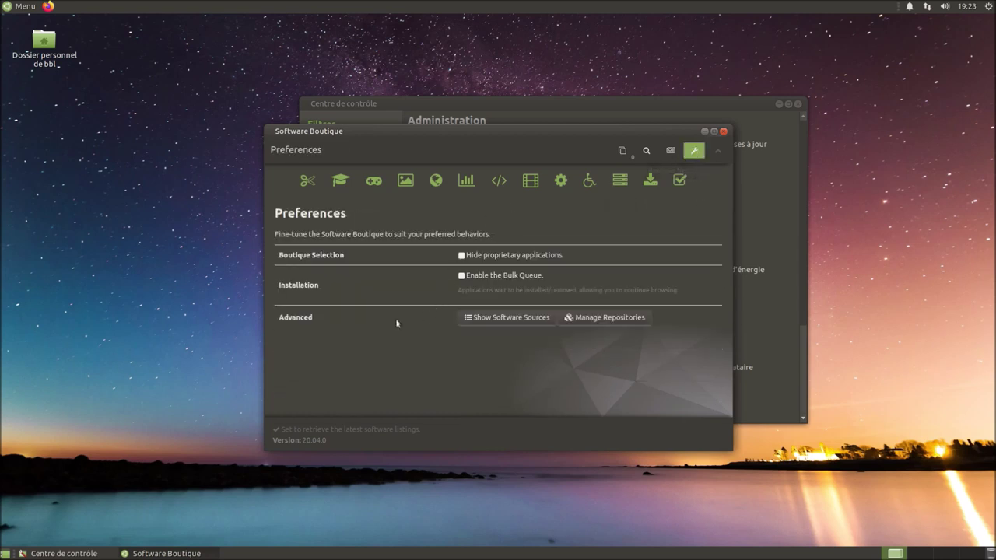
Show the Accessories category of the Software Boutique, maximize the window and look through the listed applications.
left_click(306, 179)
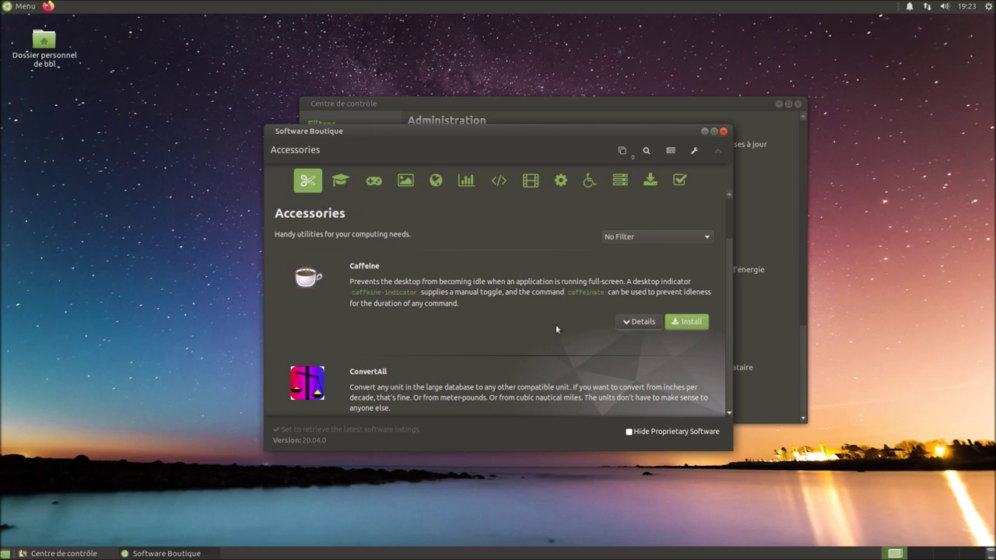
scroll(549, 299, "down", 5)
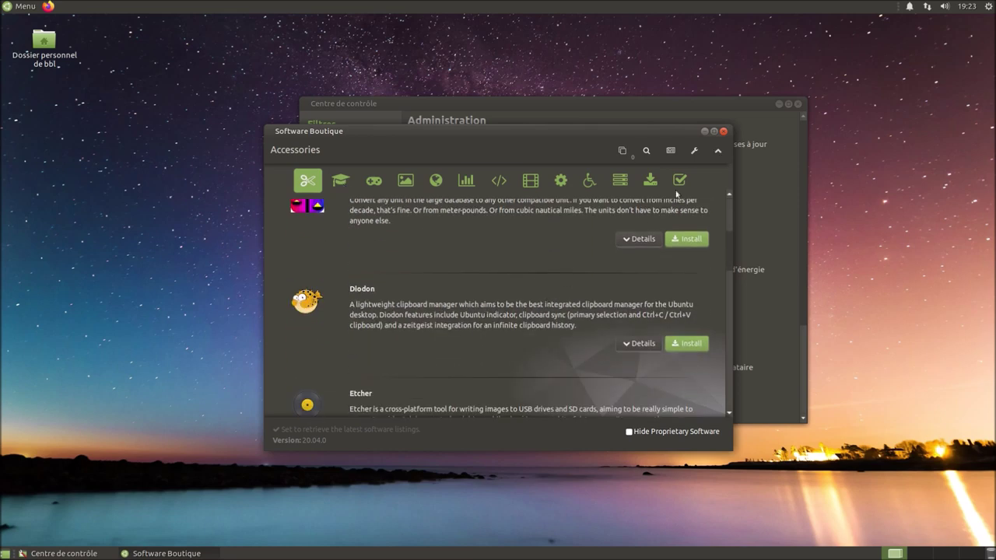
left_click(714, 131)
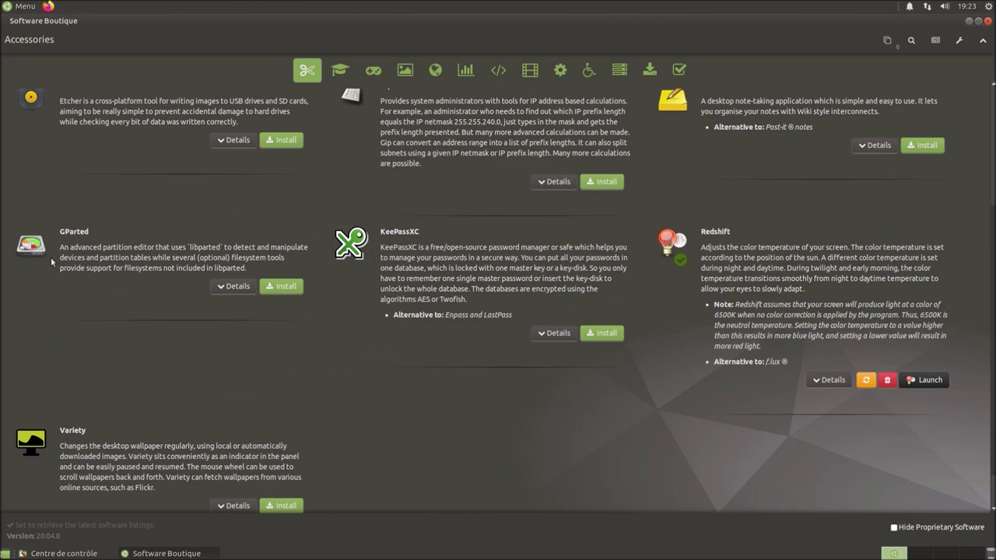
scroll(128, 207, "up", 4)
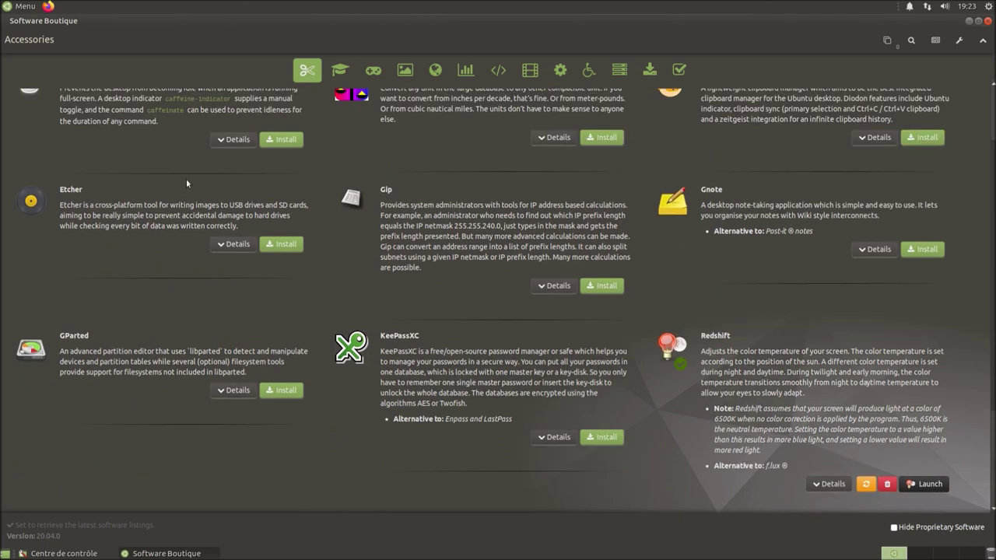
Browse the Education, Games, Graphics, Internet, Office, Programming and Sound & Video categories.
left_click(340, 71)
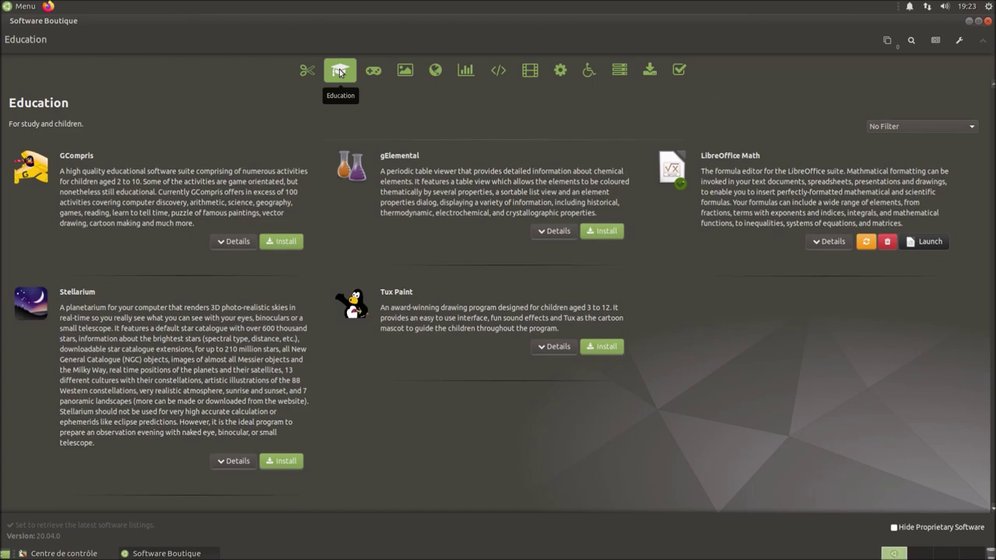
left_click(377, 72)
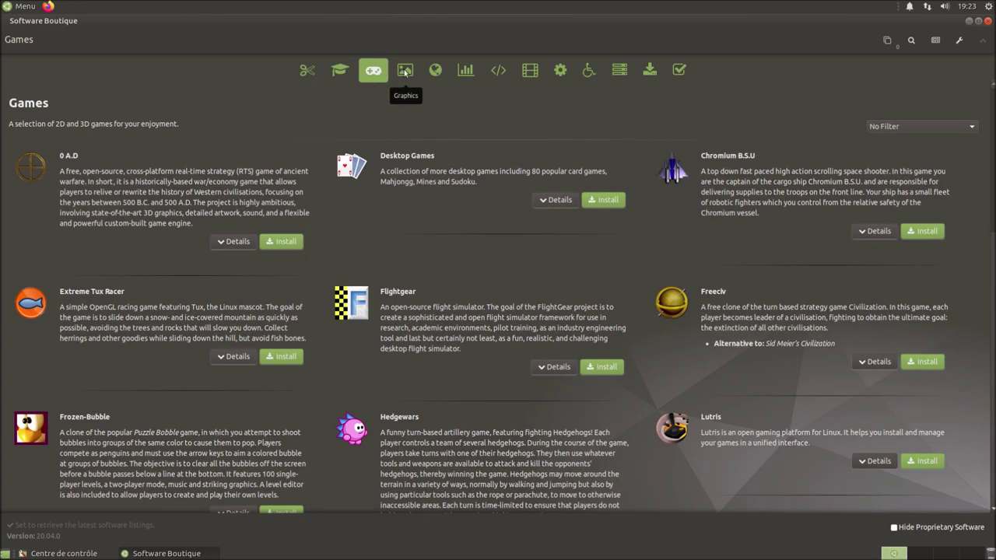
left_click(405, 72)
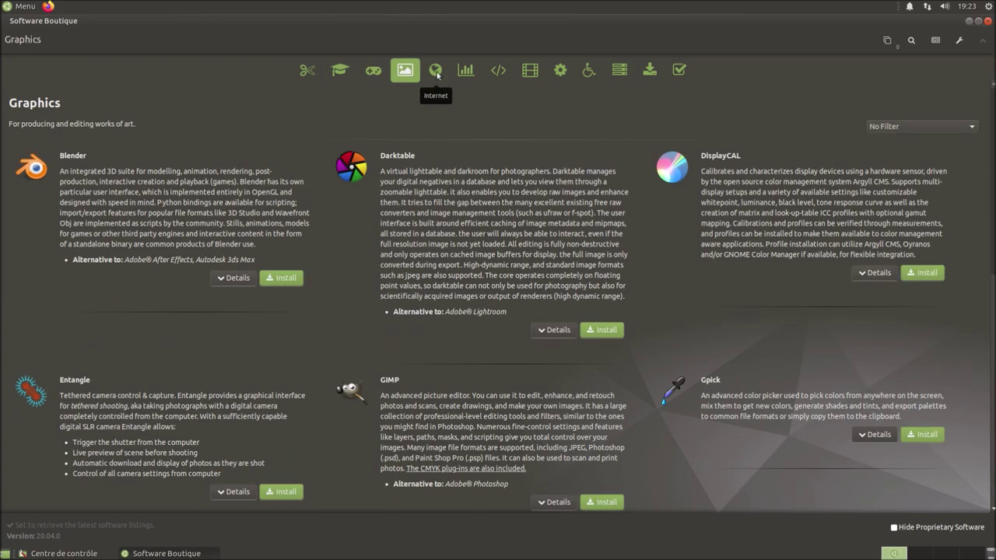
left_click(435, 71)
left_click(466, 72)
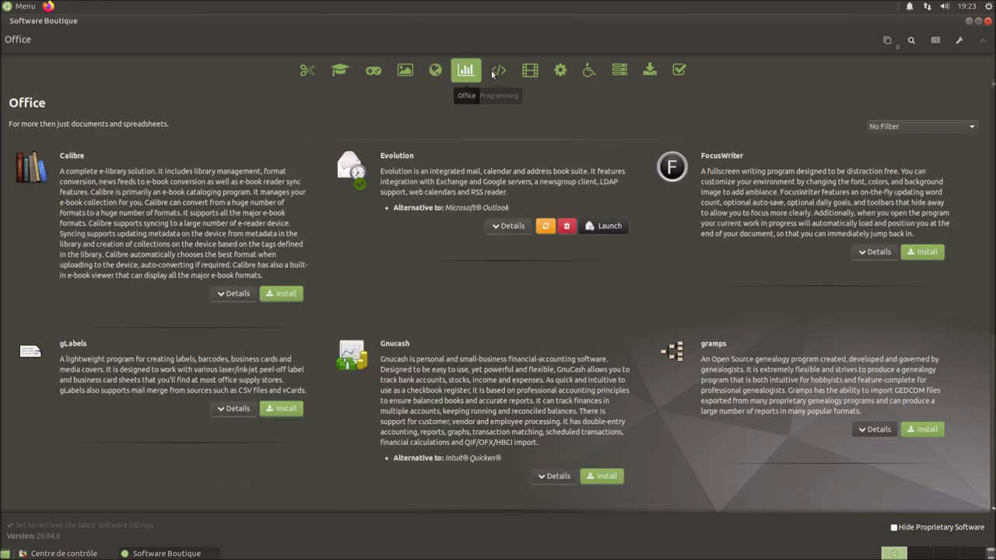
left_click(498, 71)
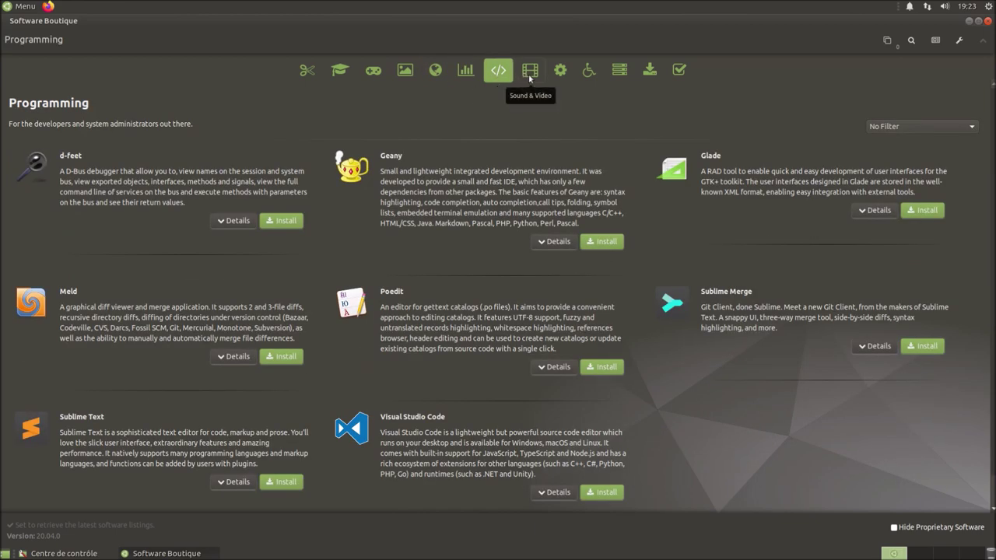
left_click(530, 75)
Look over the System Tools, Universal Access and Servers categories and the additional software centres on offer.
left_click(557, 75)
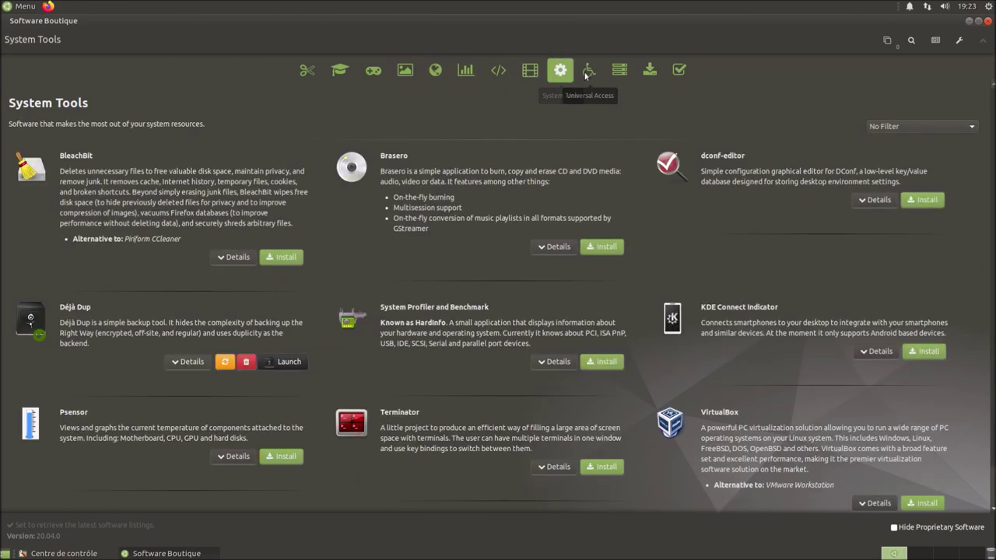
left_click(589, 71)
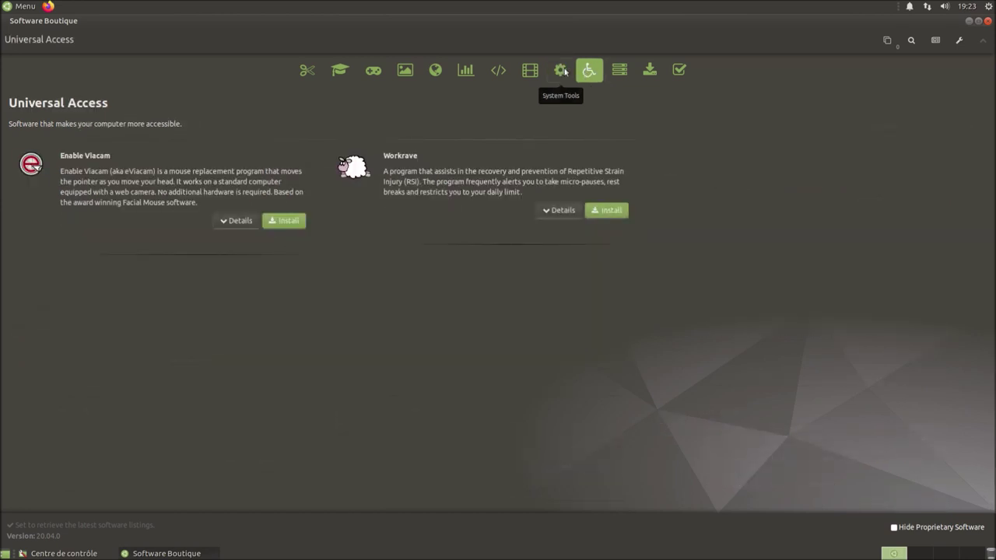
left_click(560, 70)
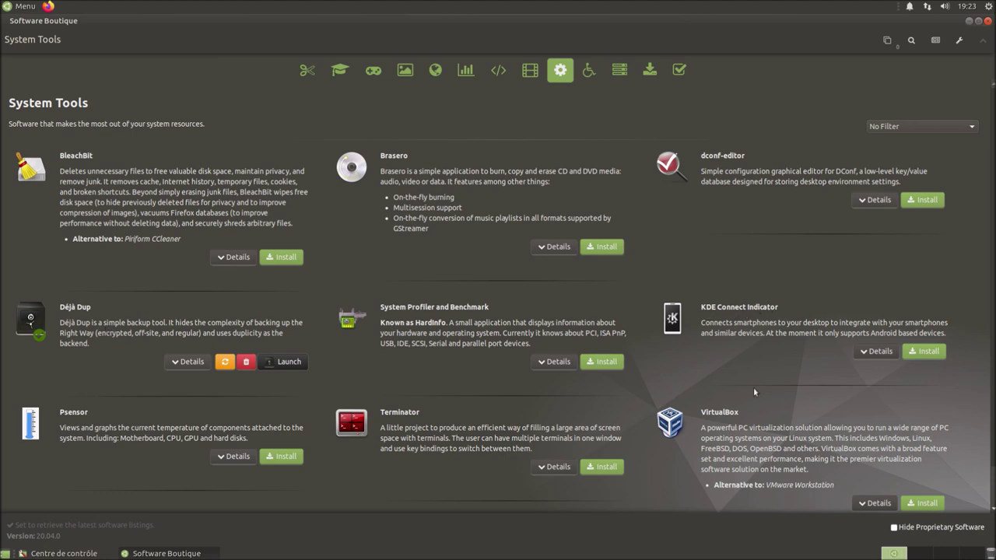
left_click(589, 71)
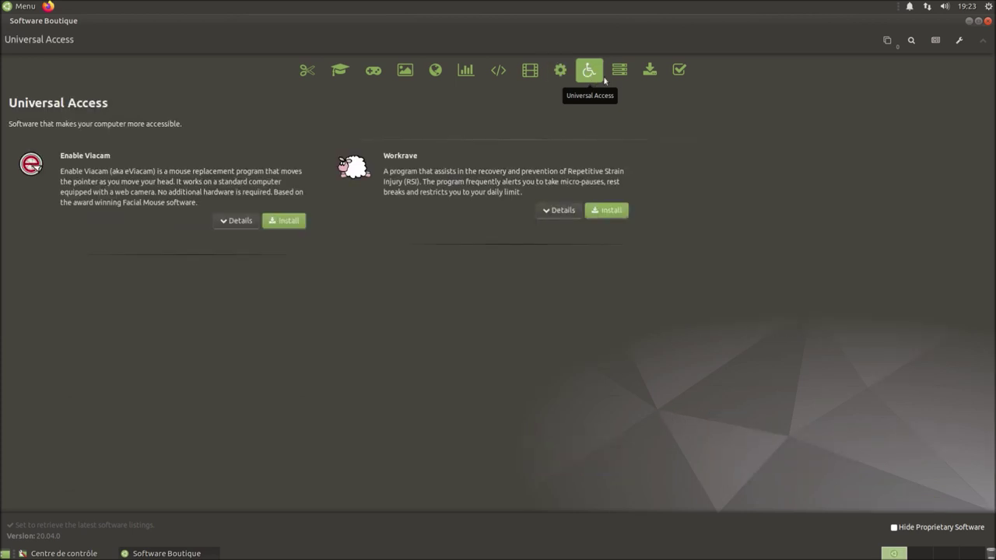
left_click(621, 72)
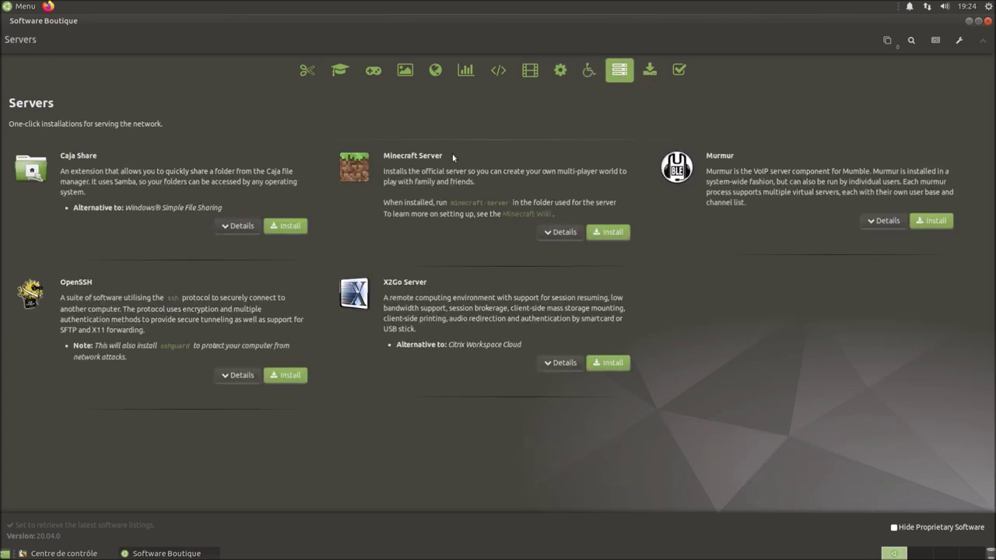
left_click(651, 71)
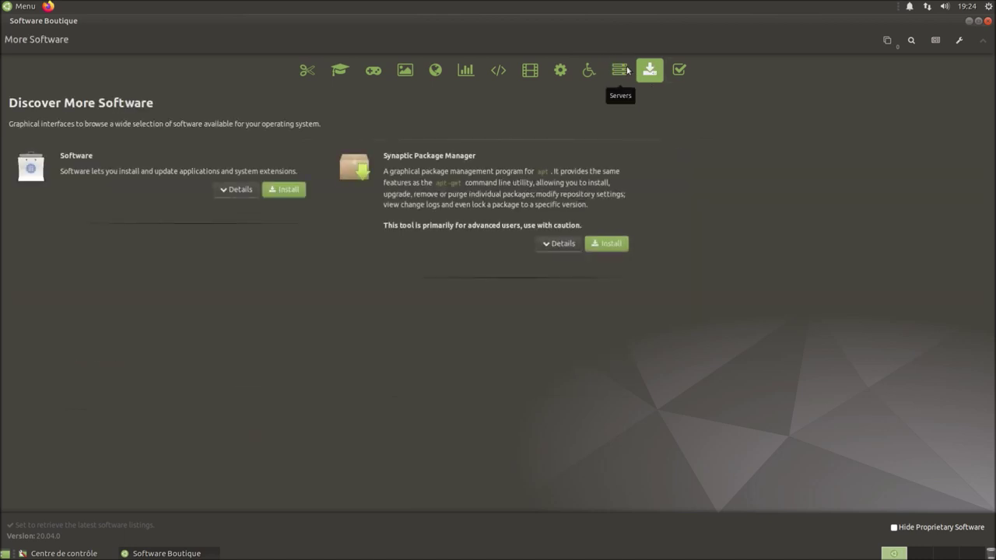
Look over the Servers, More Software and Fixes sections of the Software Boutique.
left_click(619, 70)
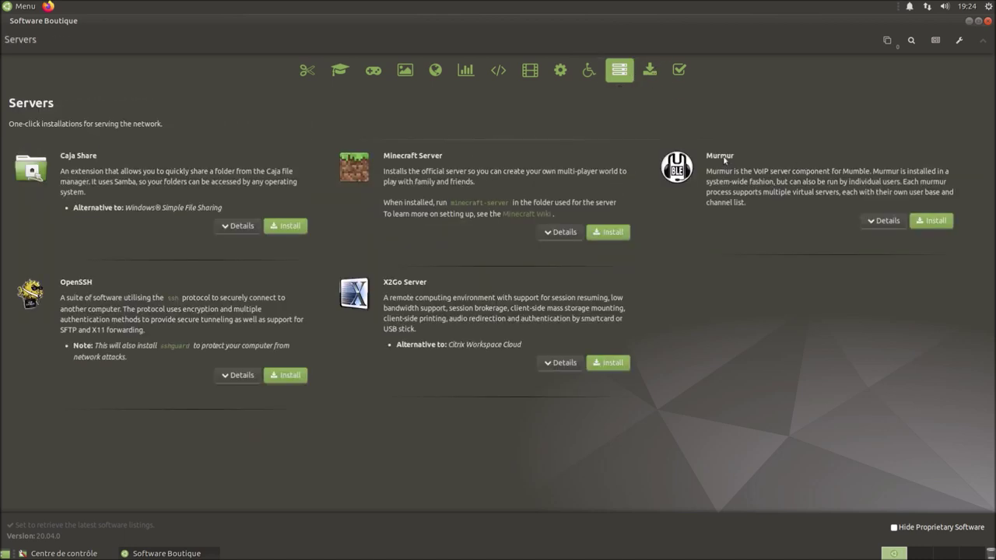
left_click(652, 73)
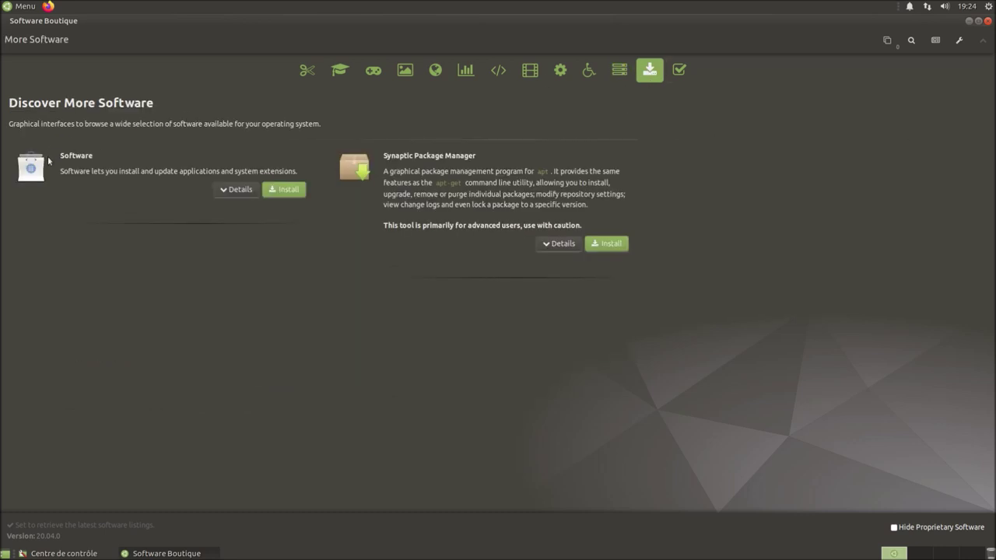
left_click(679, 71)
Search the application menu for "syn", and show the details of Synaptic Package Manager among the additional software centres.
left_click(26, 7)
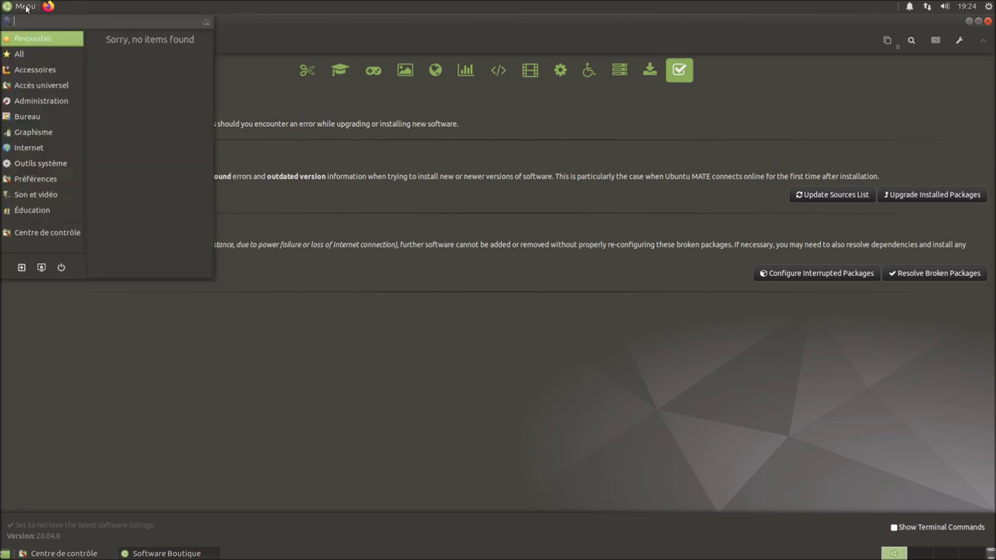
type("syn")
key("BackSpace")
key("BackSpace")
key("BackSpace")
left_click(372, 418)
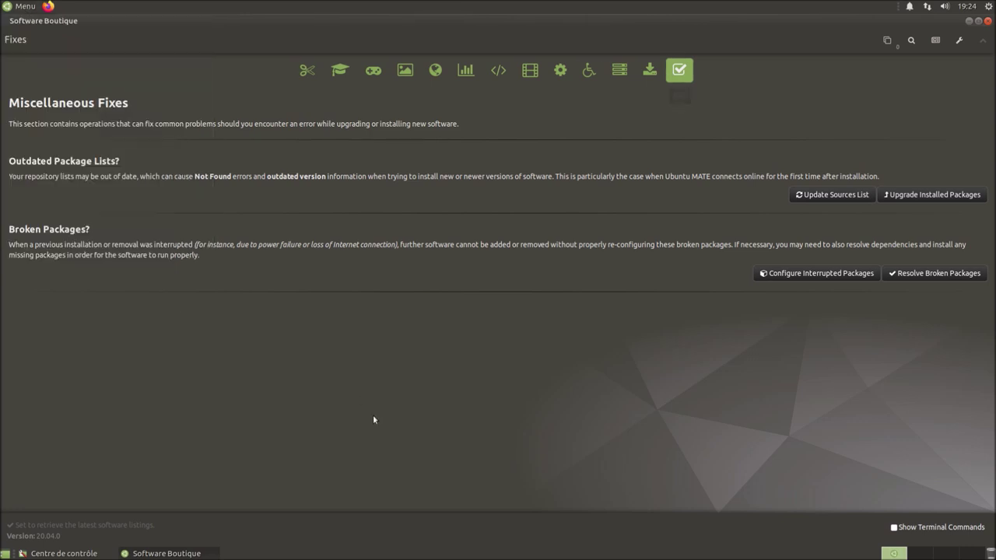
left_click(648, 71)
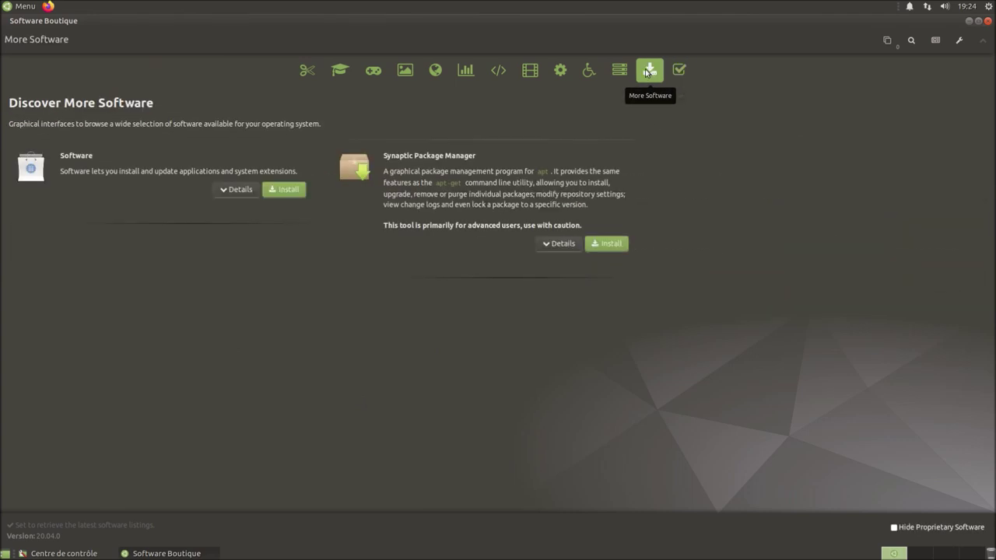
left_click(564, 243)
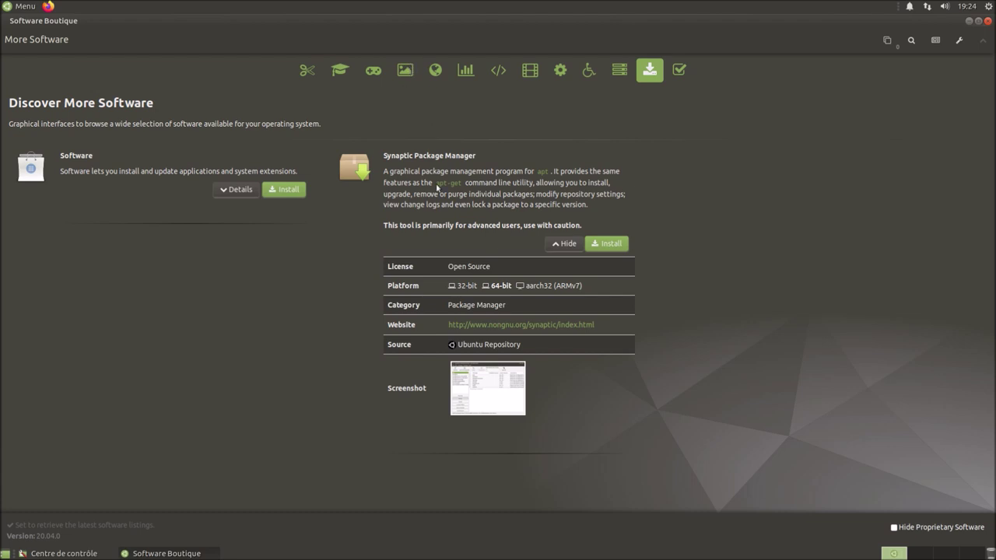
Open a MATE terminal and list the installed snap packages with "snap list".
left_click(31, 9)
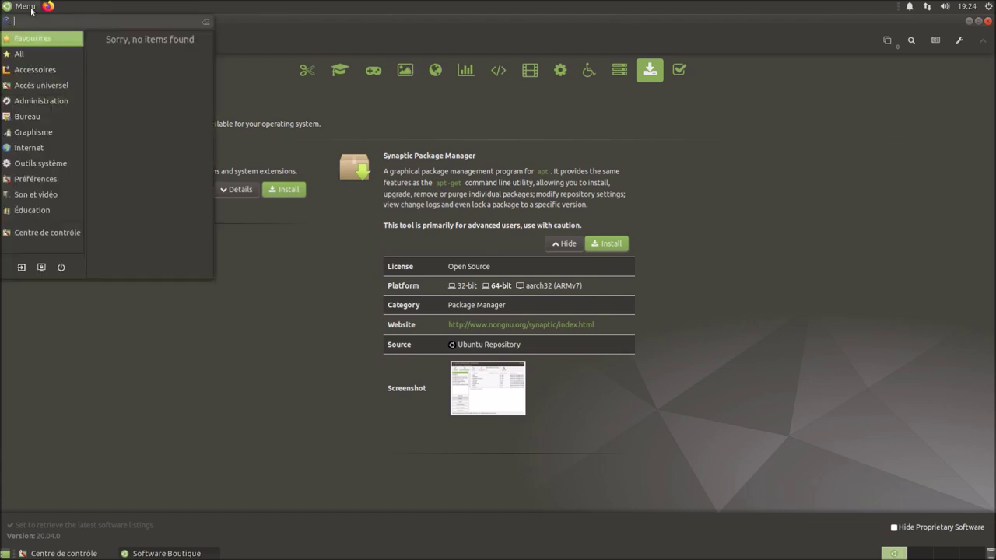
type("ter")
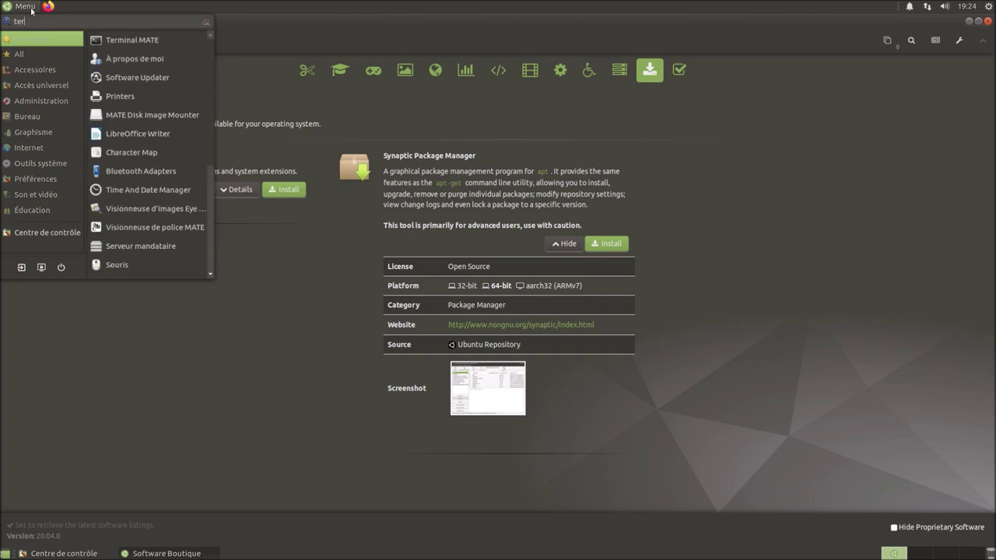
left_click(129, 39)
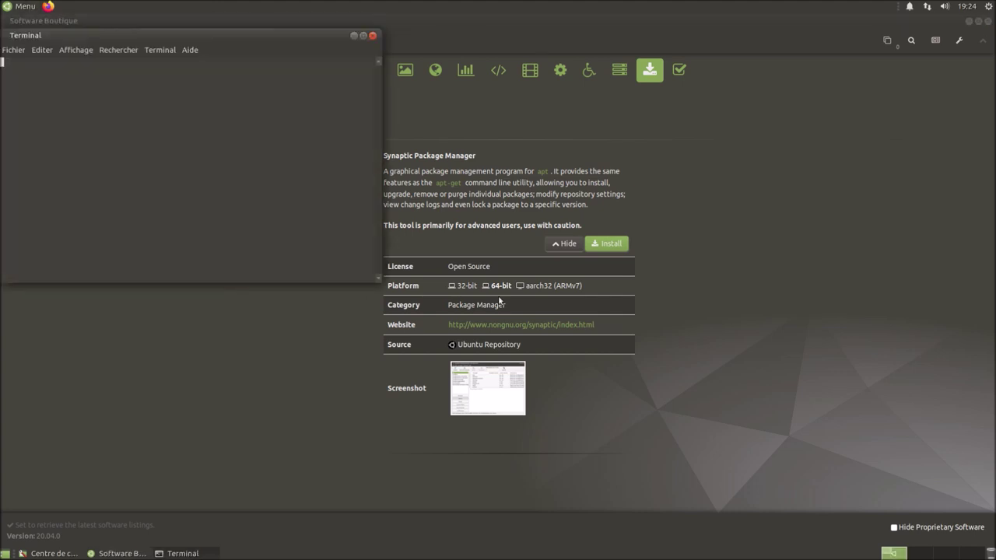
type("snap")
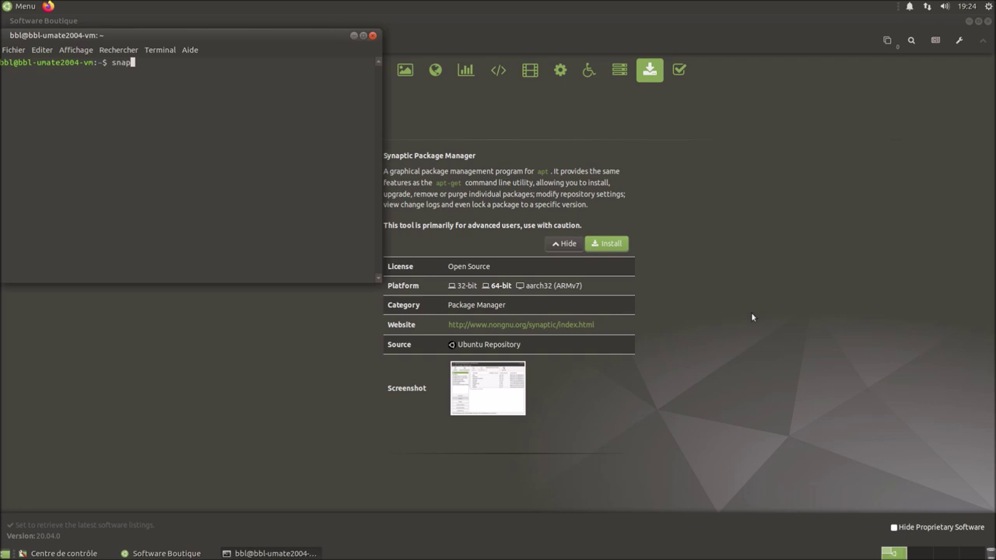
type(" list")
key("Return")
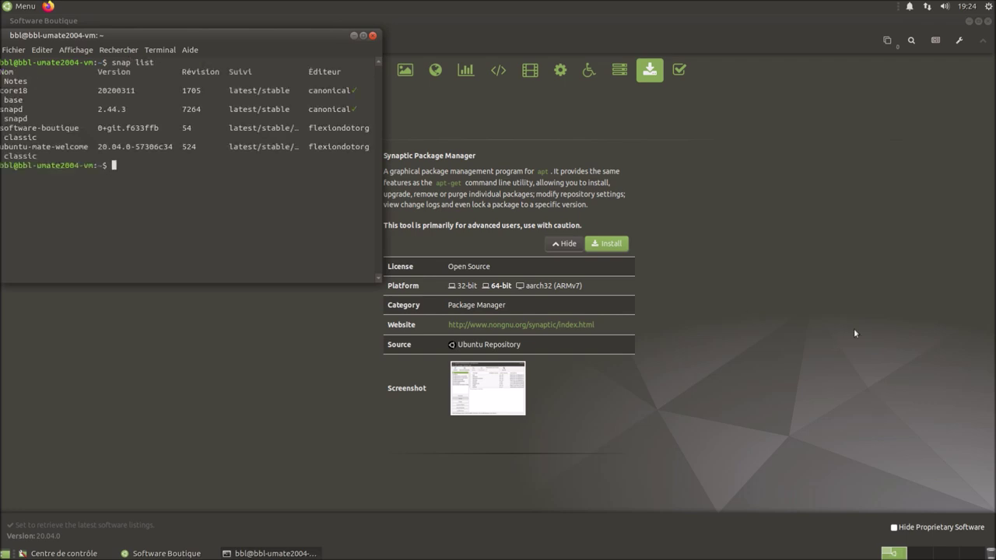
Examine the snapd, software-boutique and ubuntu-mate-welcome entries in the snap list, and close the terminal.
left_click_drag(324, 41, 617, 197)
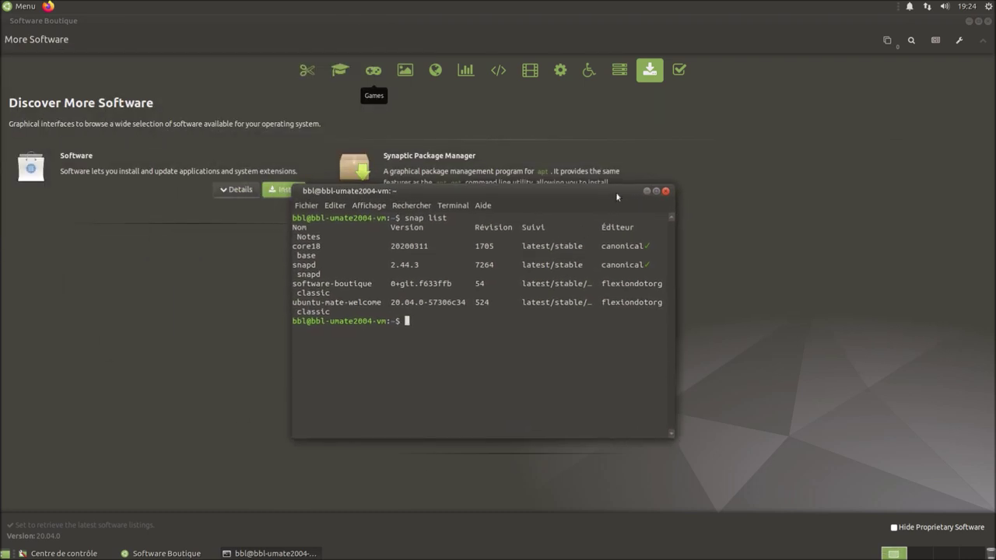
left_click_drag(296, 274, 320, 274)
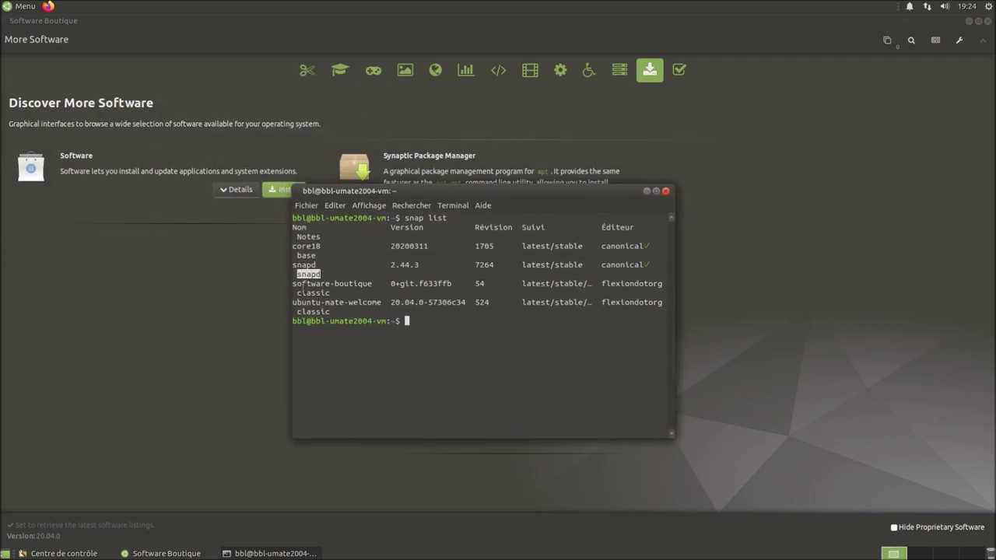
left_click_drag(293, 283, 376, 285)
triple_click(363, 288)
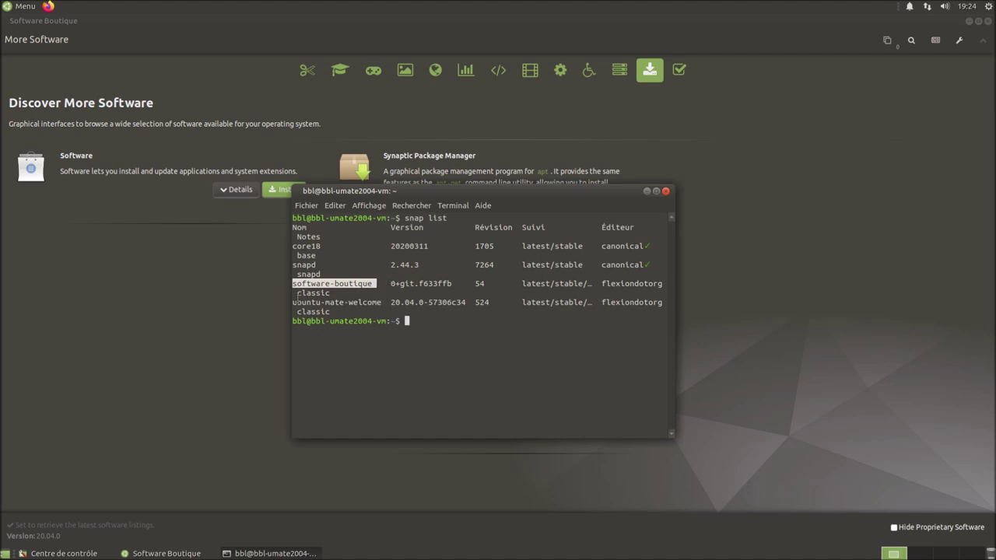
left_click_drag(296, 302, 380, 302)
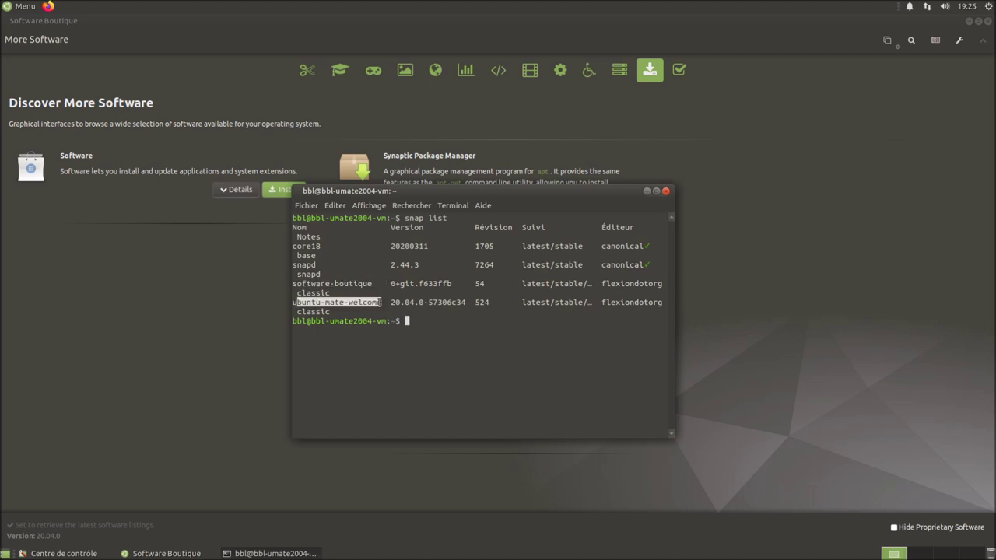
left_click(665, 191)
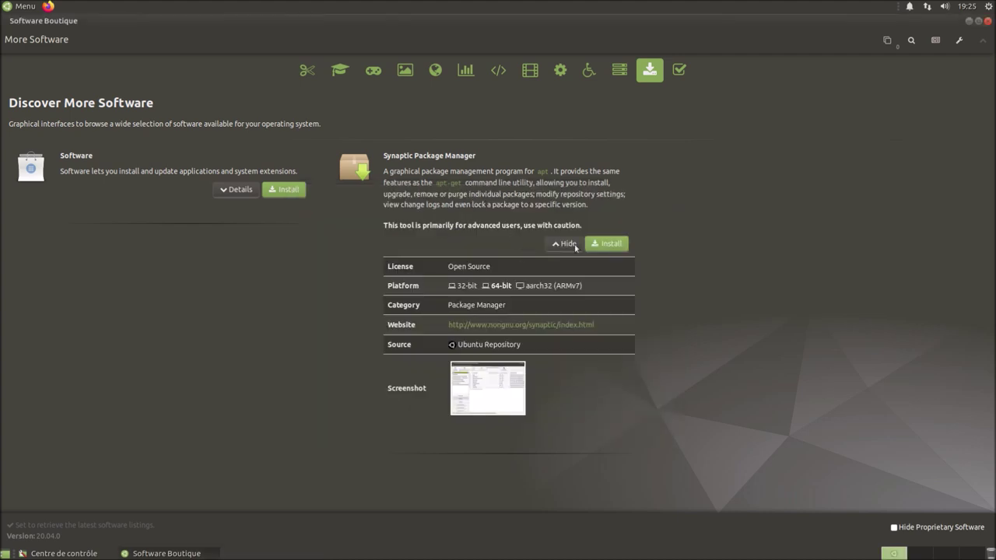
Queue Synaptic Package Manager for installation and apply the queued change, authenticating with the account password.
left_click(599, 243)
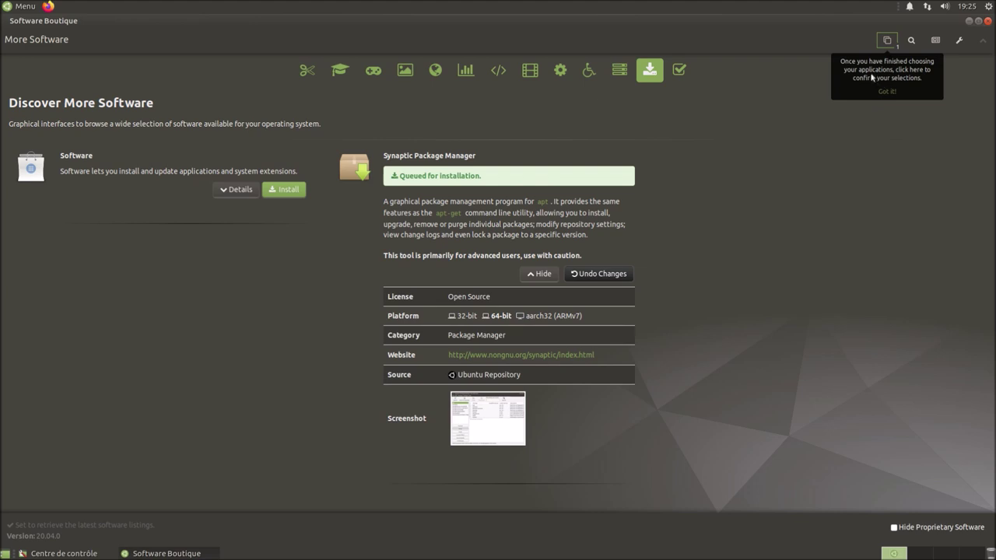
left_click(886, 41)
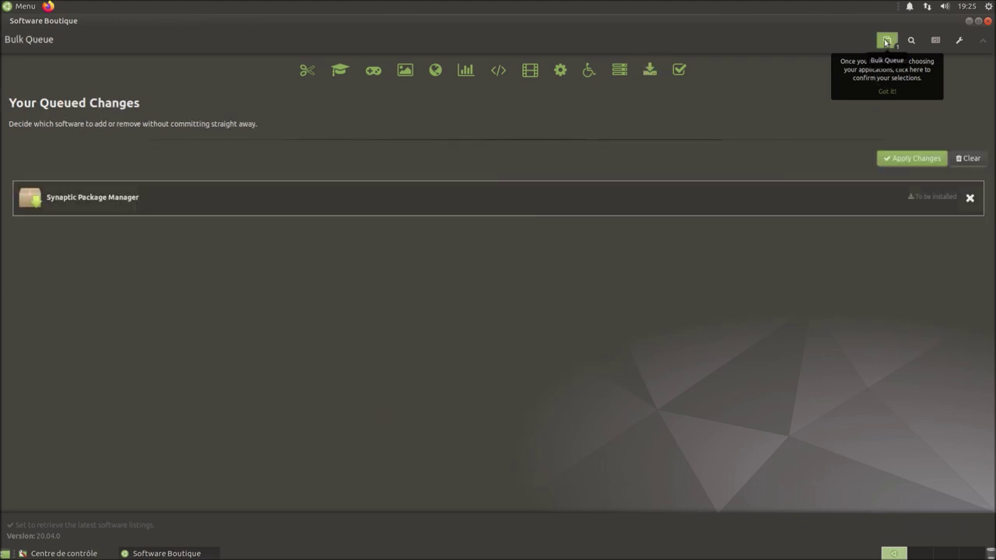
left_click(910, 159)
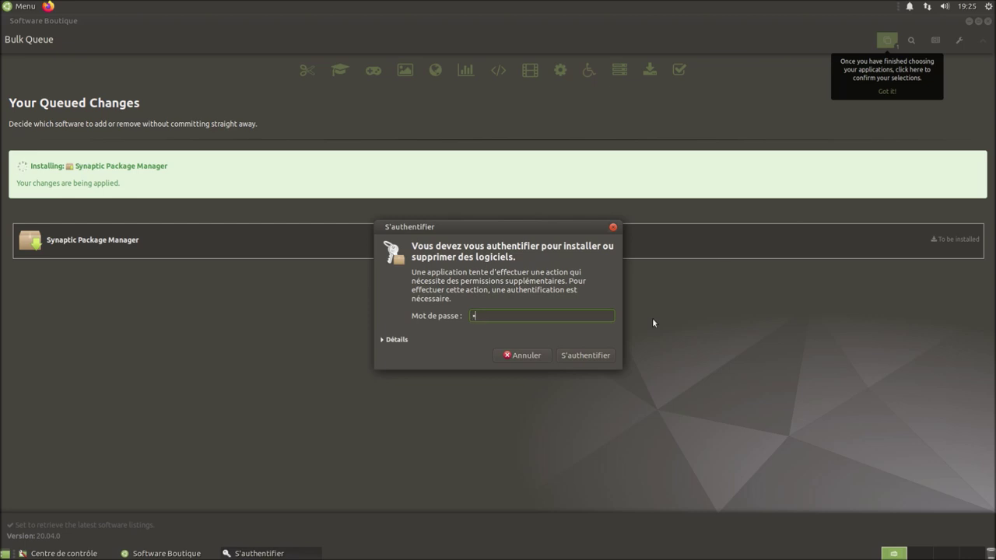
key("Return")
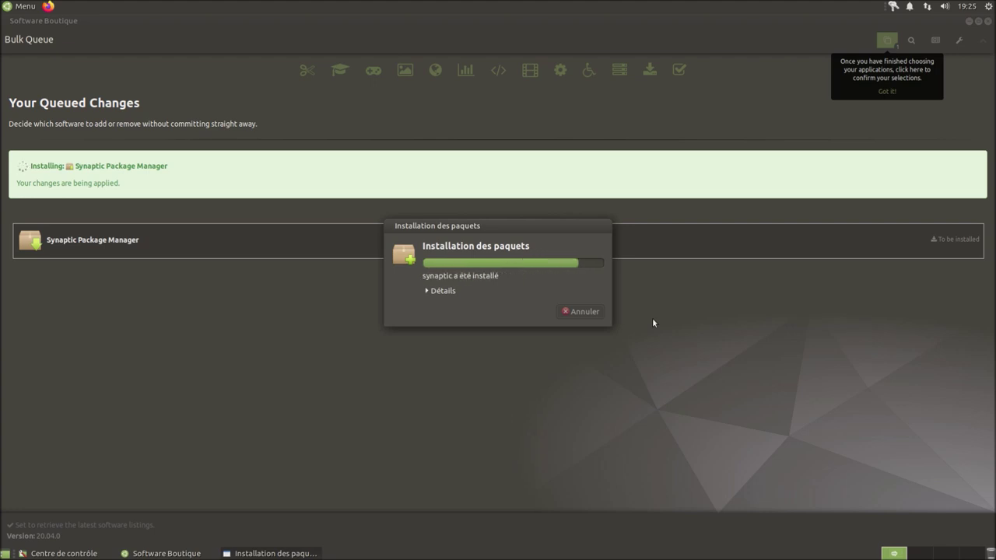
left_click(428, 290)
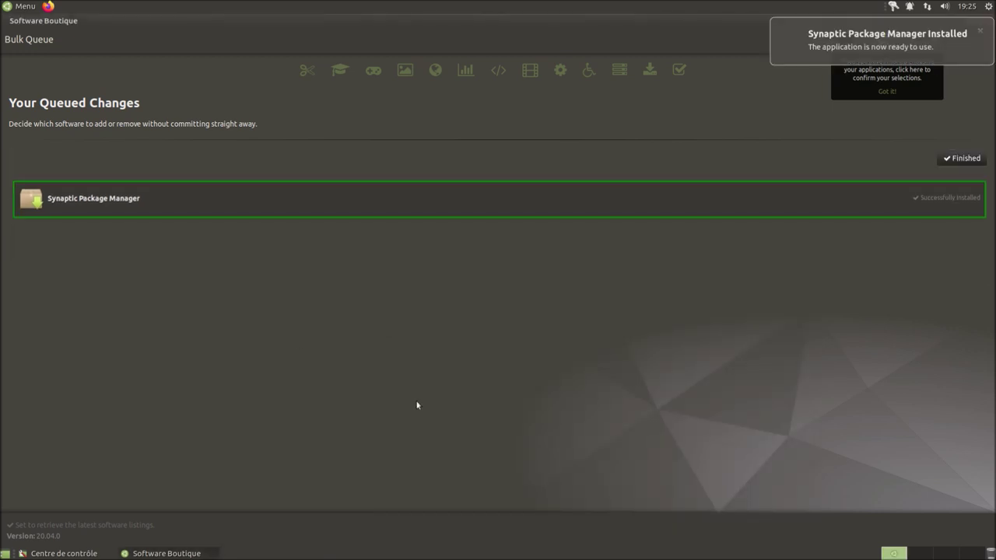
Find Synaptic Package Manager with the menu search "syn" and launch it, authenticating with the account password.
left_click(17, 7)
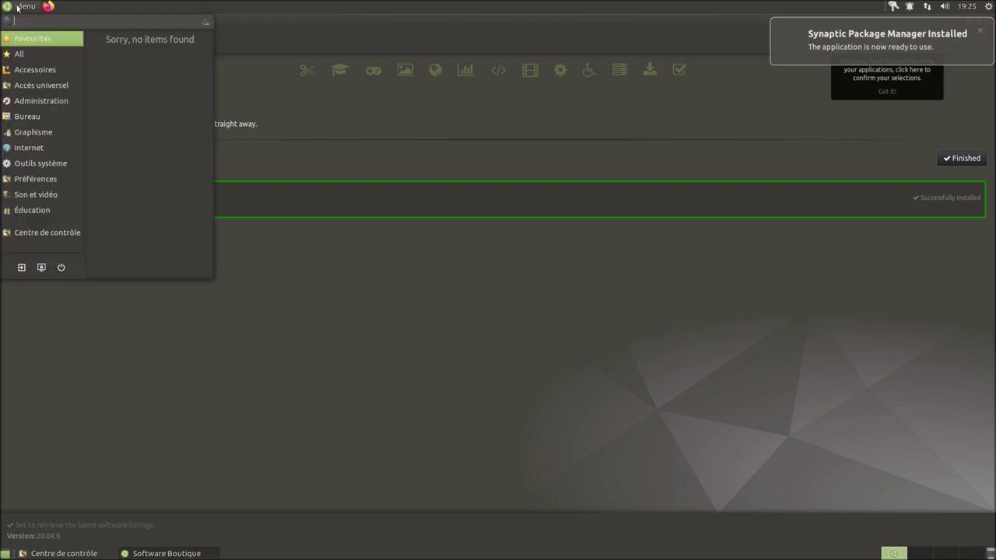
type("syn")
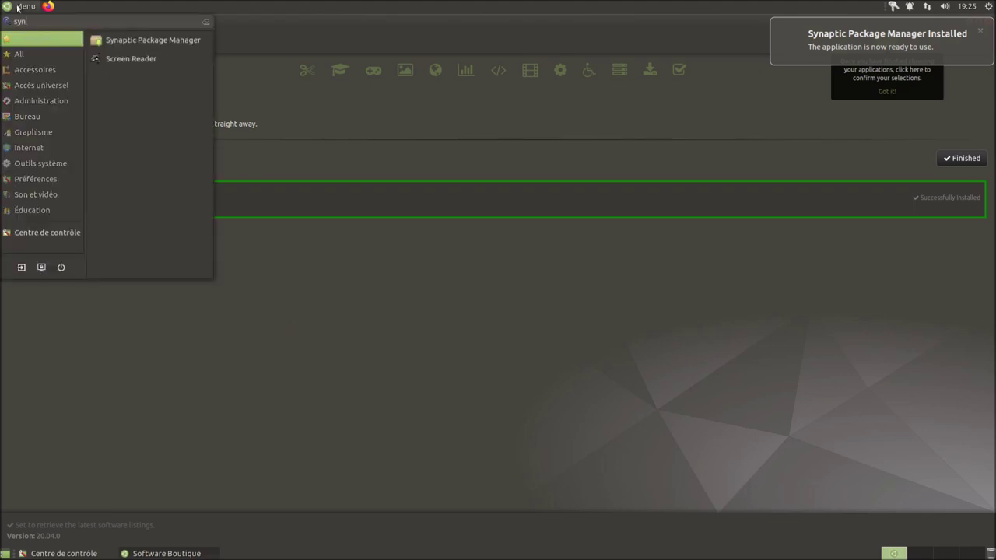
left_click(130, 44)
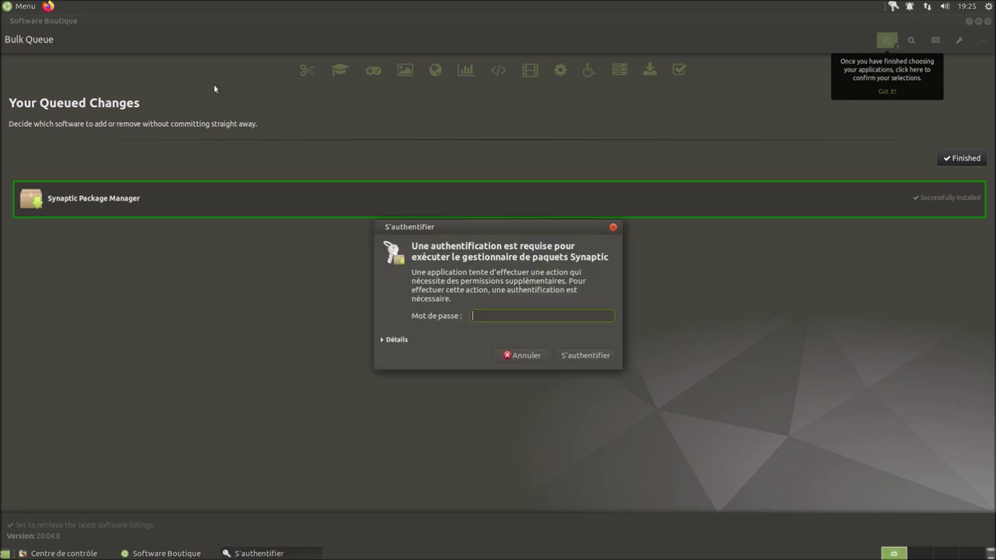
key("Return")
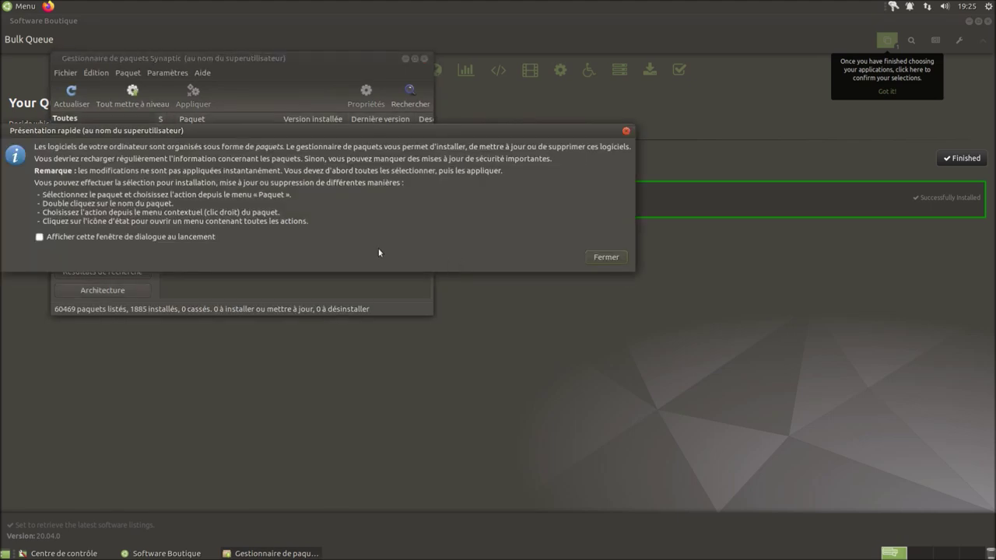
Clear away Synaptic's quick introduction and the Software Boutique window, and maximize the Synaptic window.
left_click(607, 257)
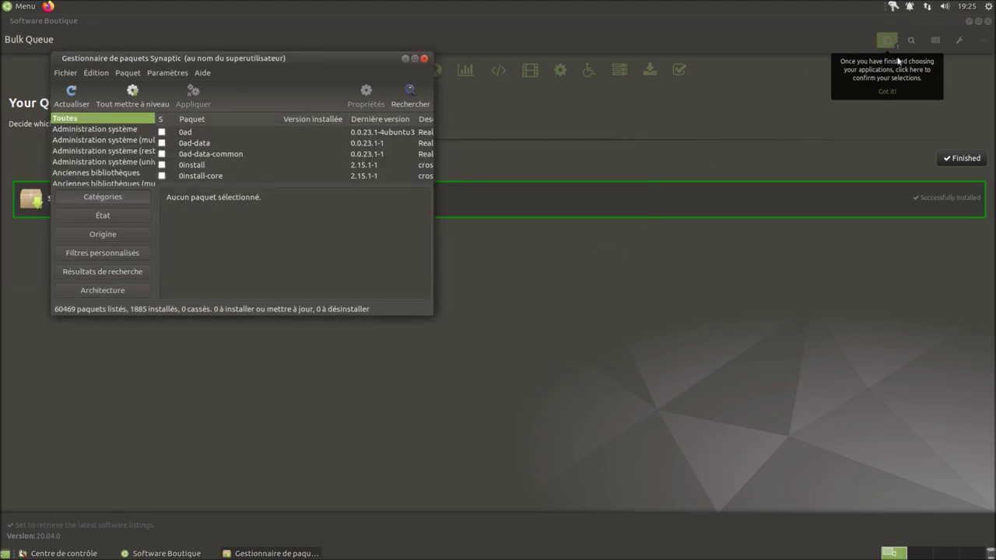
left_click(981, 21)
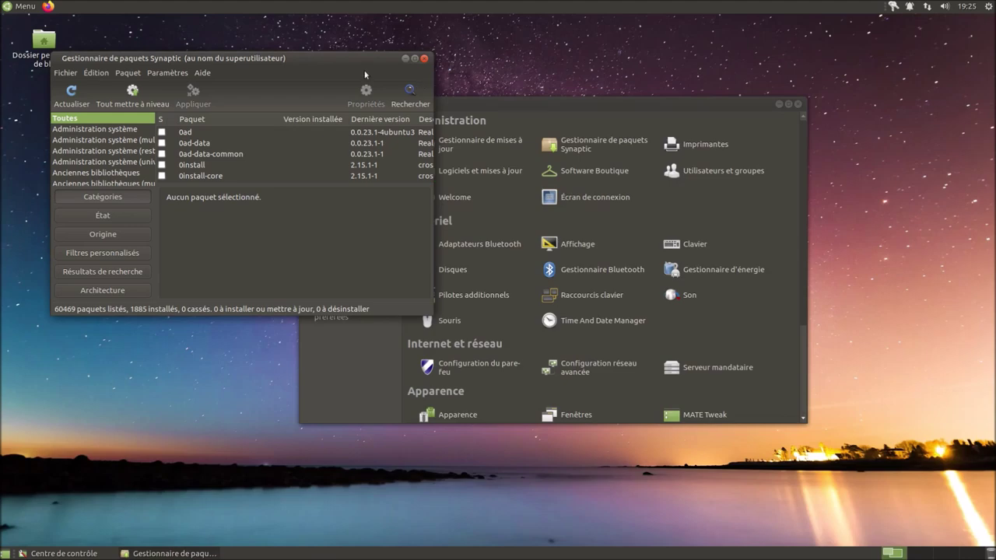
left_click(415, 58)
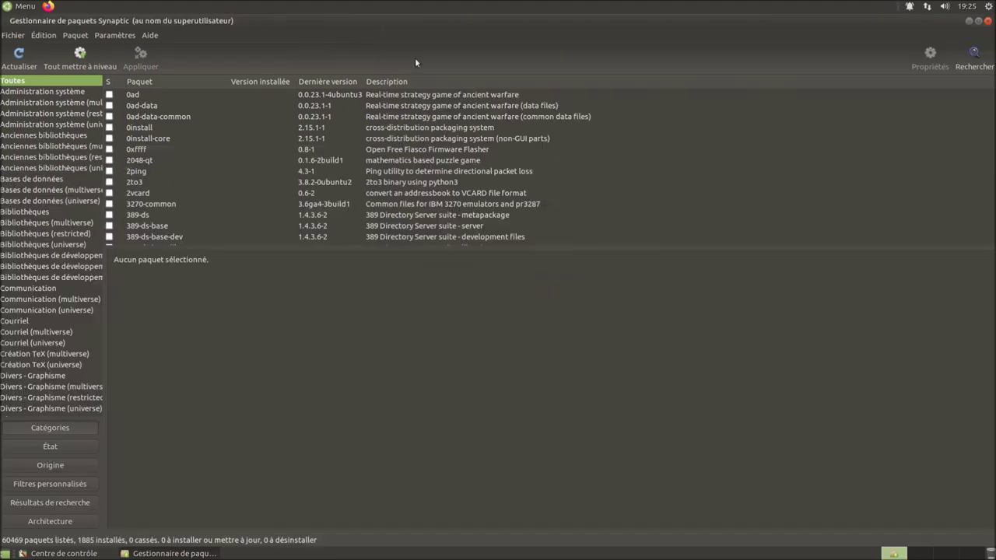
Filter the packages by status to uninstalled ones with residual configuration, and inspect the English language packs listed.
left_click(81, 449)
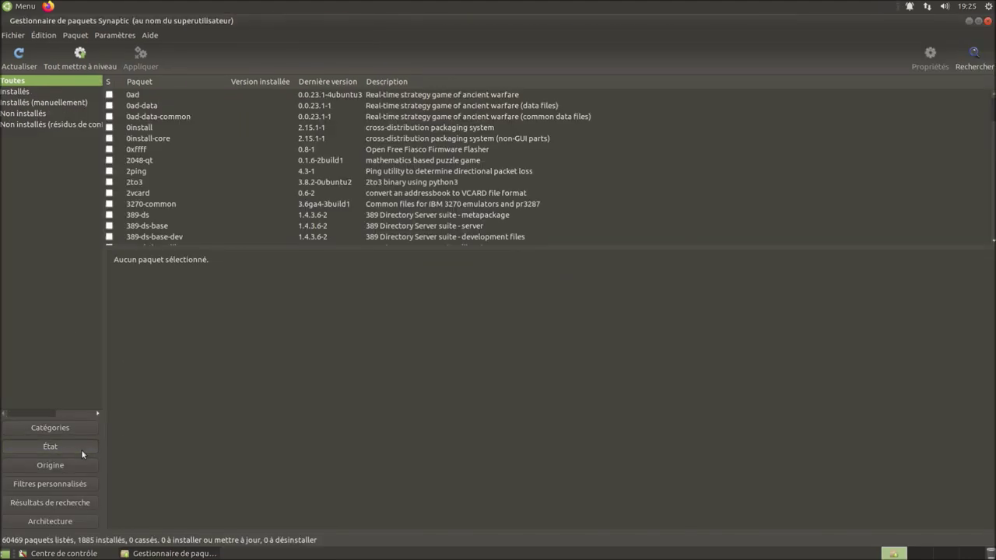
left_click(62, 125)
left_click(164, 95)
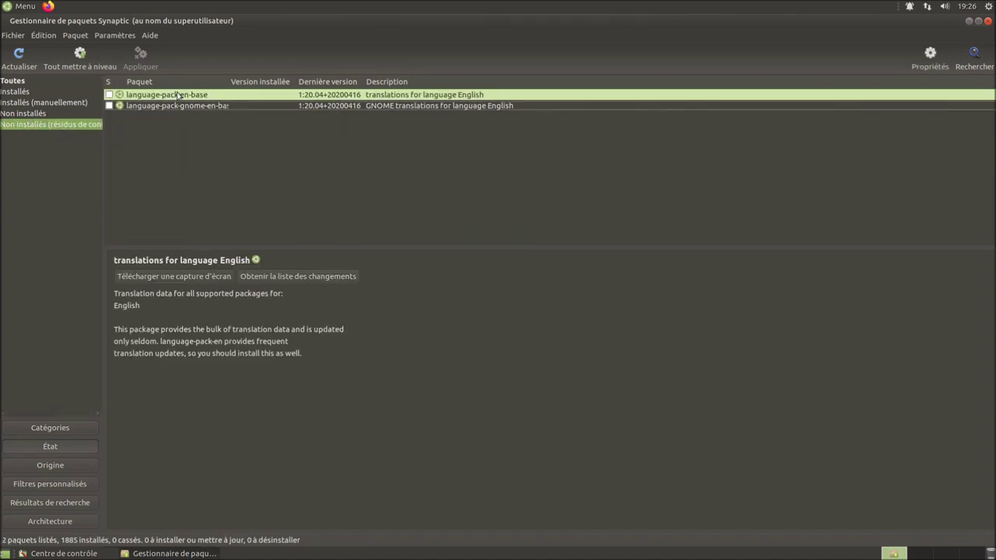
left_click(154, 107, "shift")
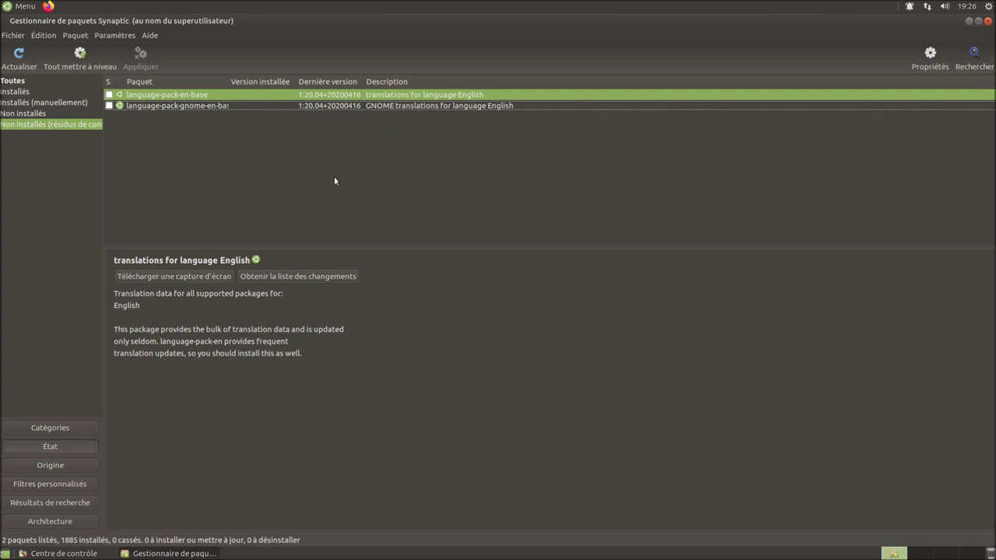
left_click(253, 106)
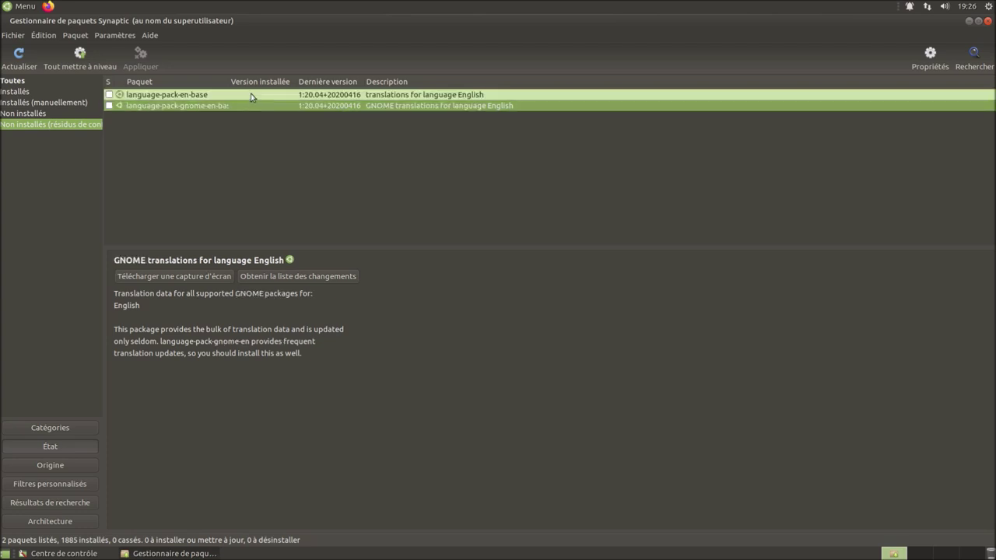
Mark language-pack-en-base and the GNOME English translations package for complete removal.
left_click(109, 95)
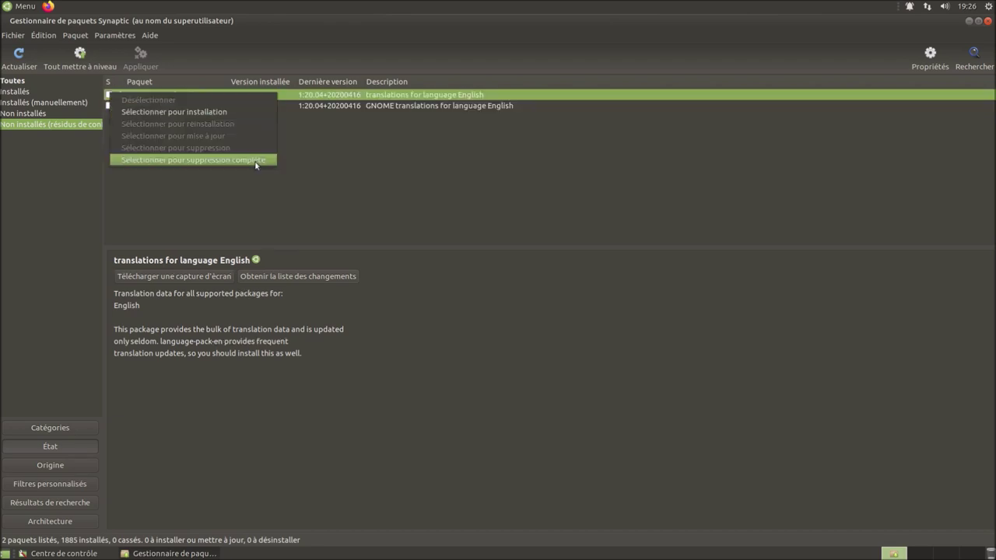
left_click(256, 160)
left_click(130, 106)
left_click(110, 105)
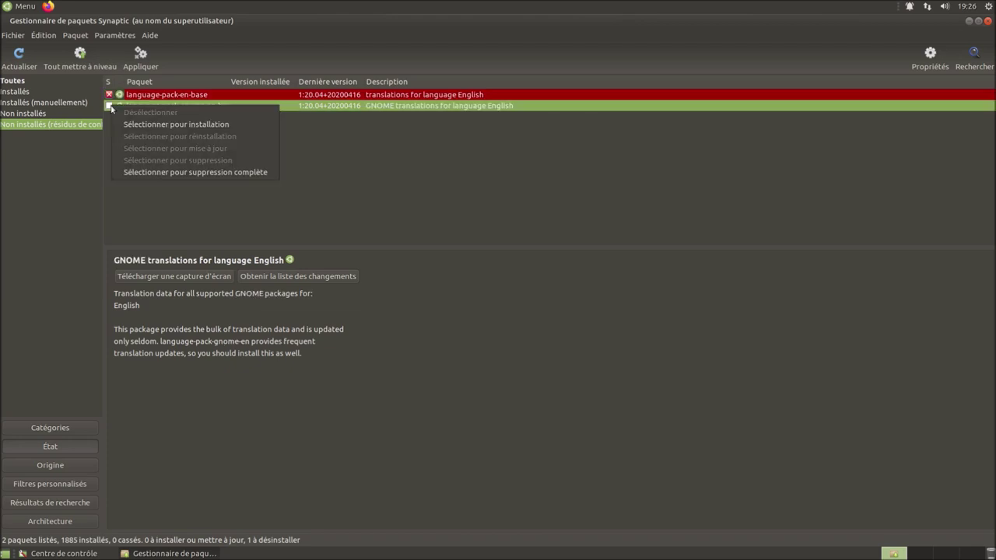
left_click(179, 172)
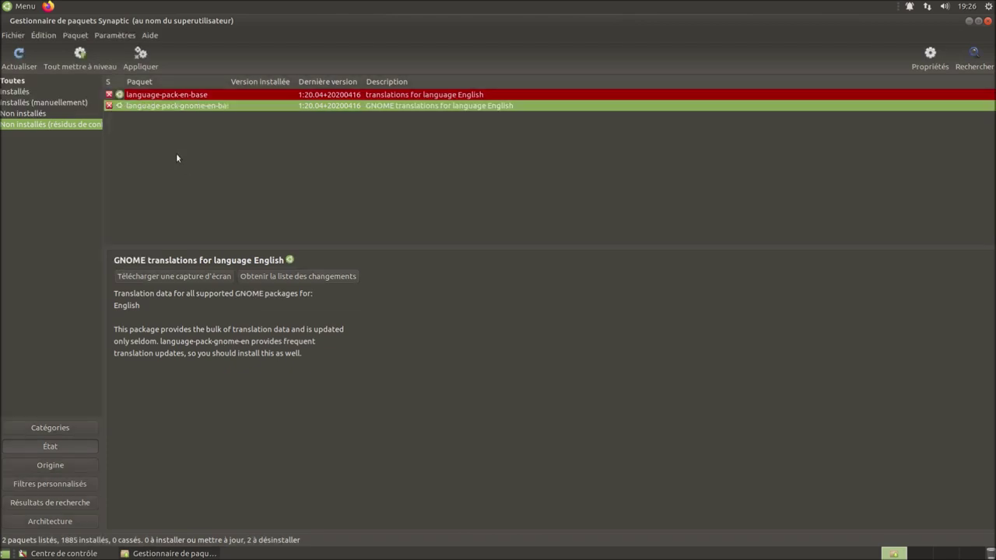
Apply the complete removal of the marked English language packs, enable closing the progress window after success, and list packages by category.
left_click(142, 56)
left_click(674, 388)
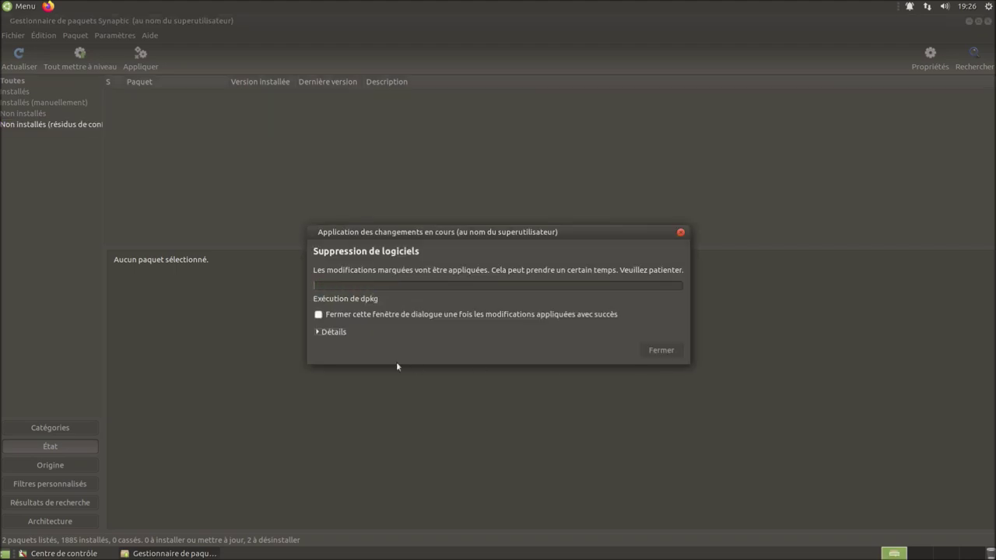
left_click(338, 319)
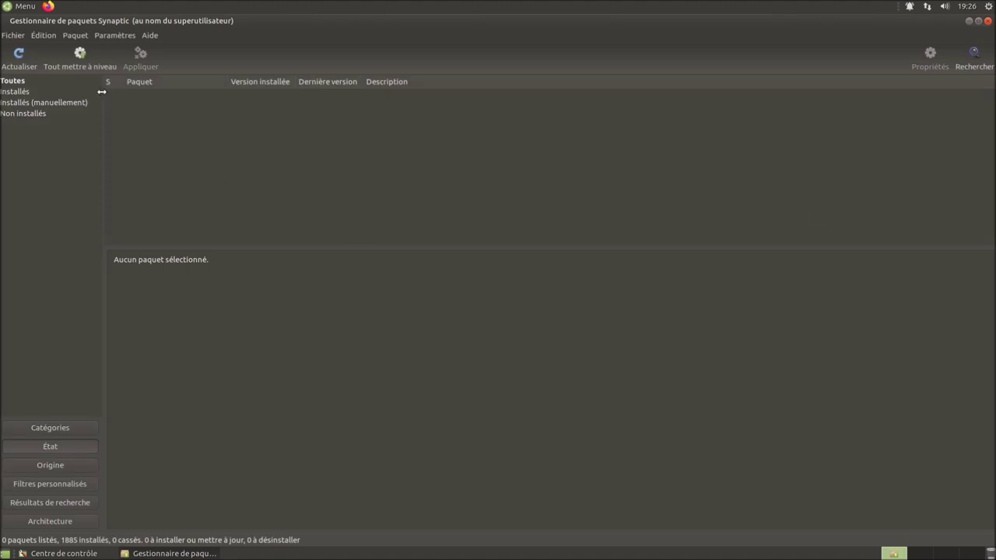
left_click(43, 428)
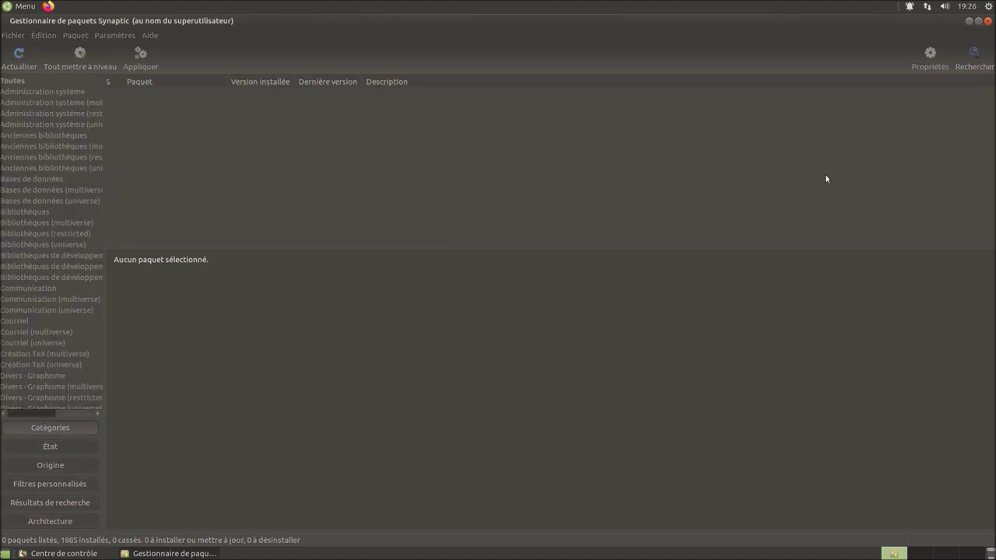
Search the application menu for "vlc", clear the search and dismiss the menu.
left_click(23, 7)
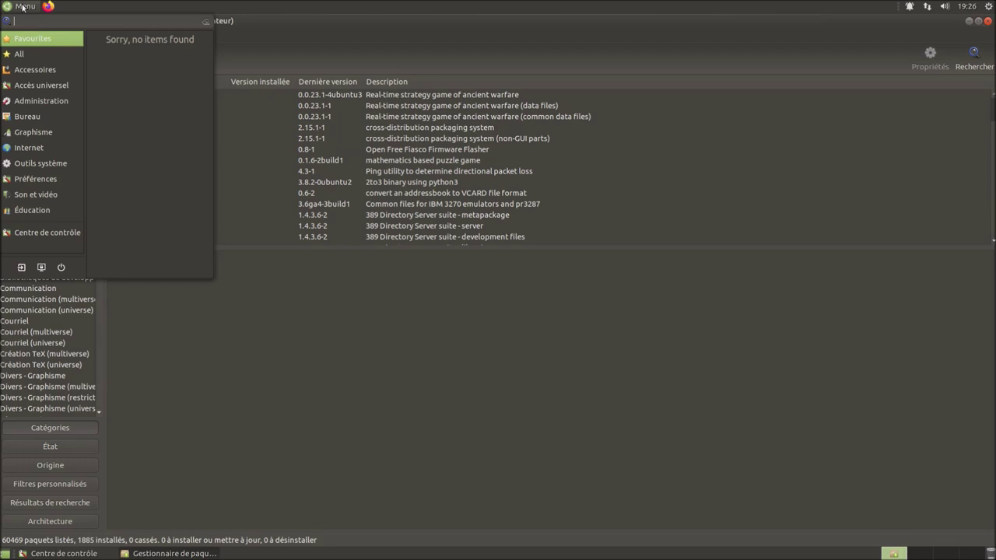
type("vlc")
key("BackSpace")
key("BackSpace")
key("BackSpace")
left_click(215, 249)
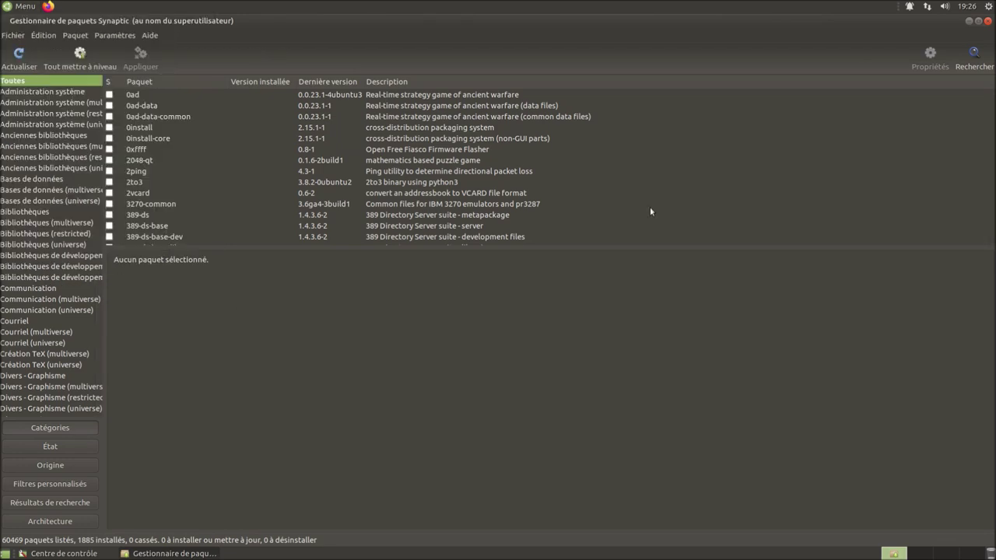
Search package descriptions and names for "vlc" in Synaptic, and mark the vlc package for installation.
left_click(966, 64)
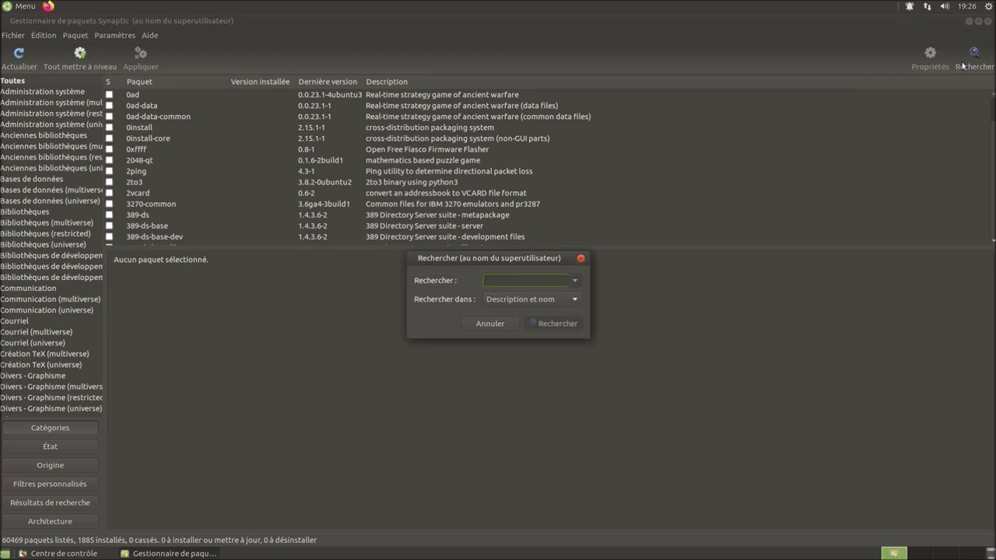
type("vlc")
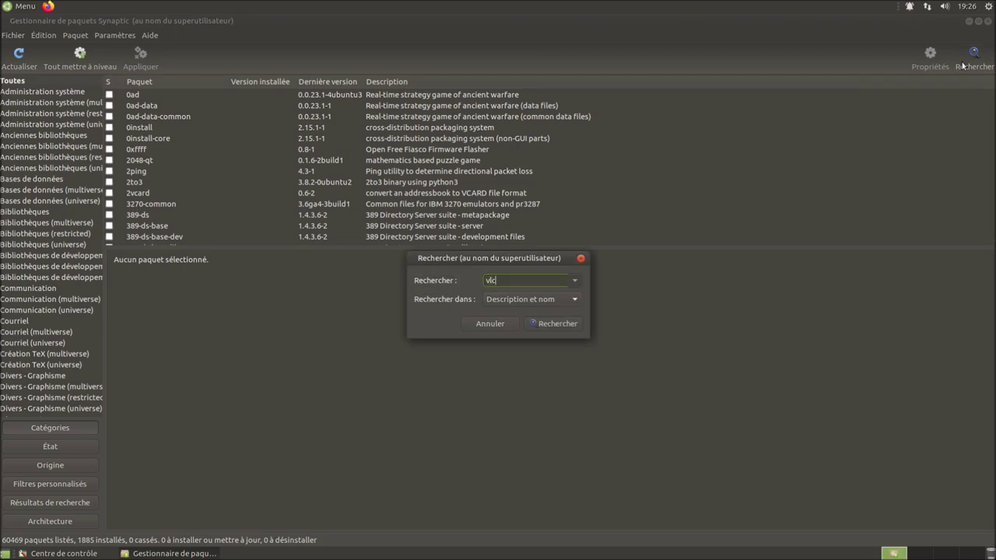
key("Return")
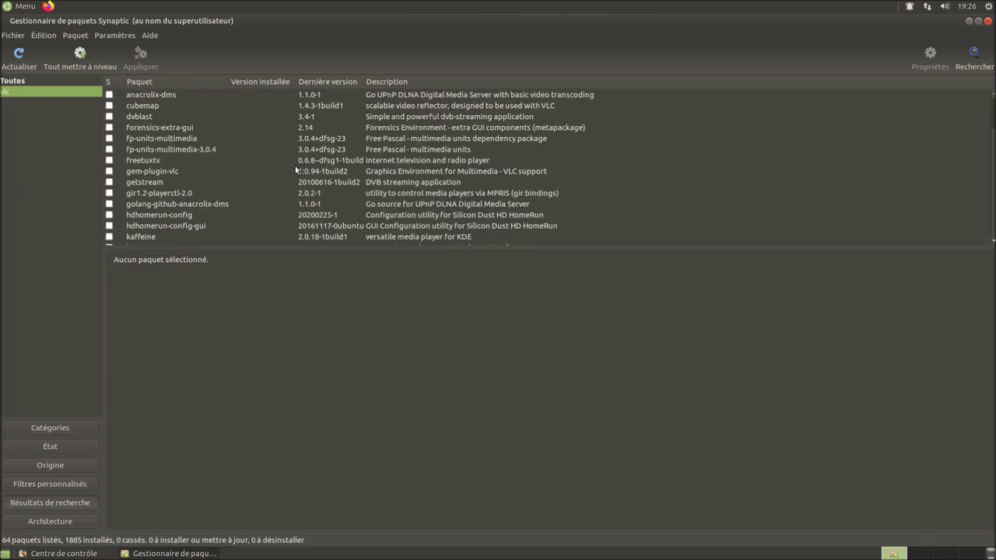
scroll(243, 160, "down", 3)
scroll(244, 160, "down", 6)
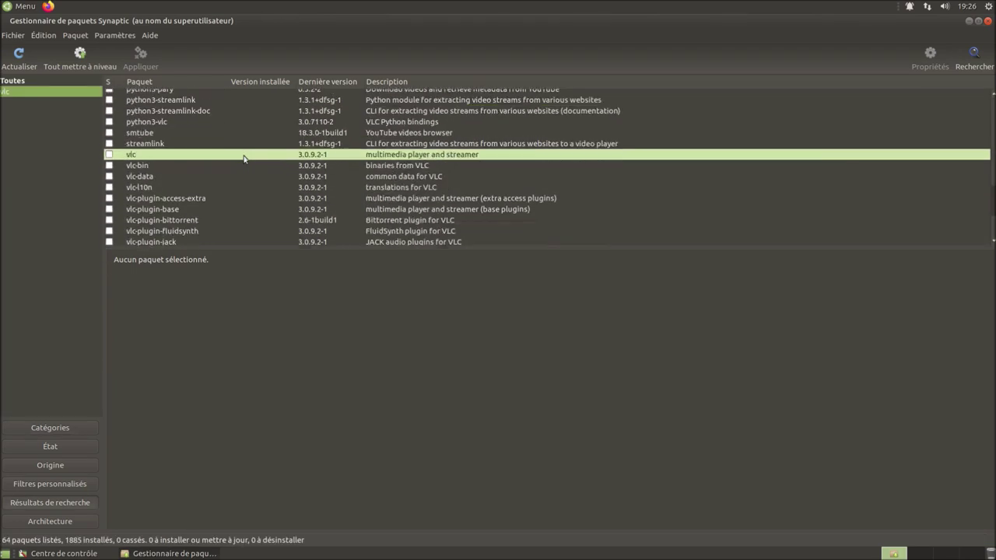
scroll(244, 159, "up", 2)
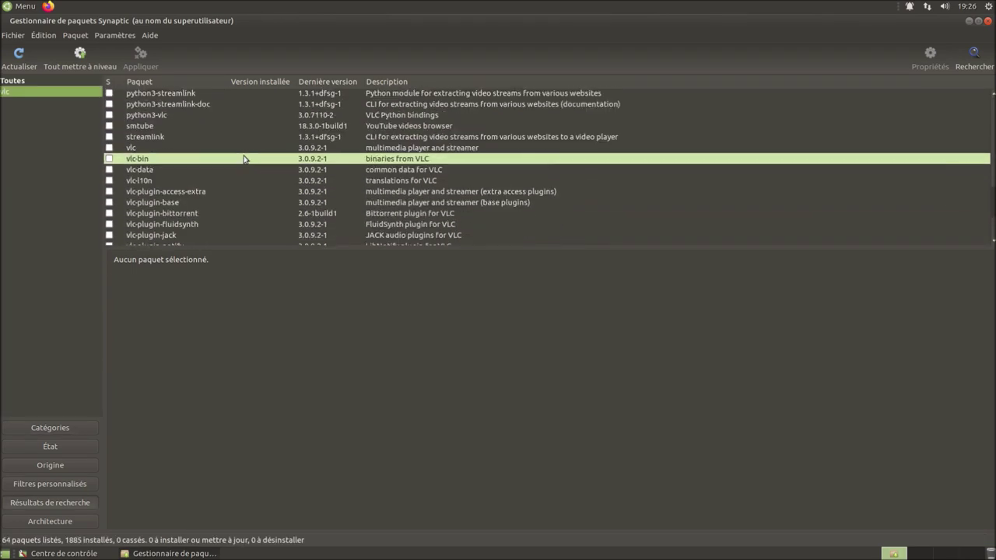
left_click(149, 146)
right_click(149, 146)
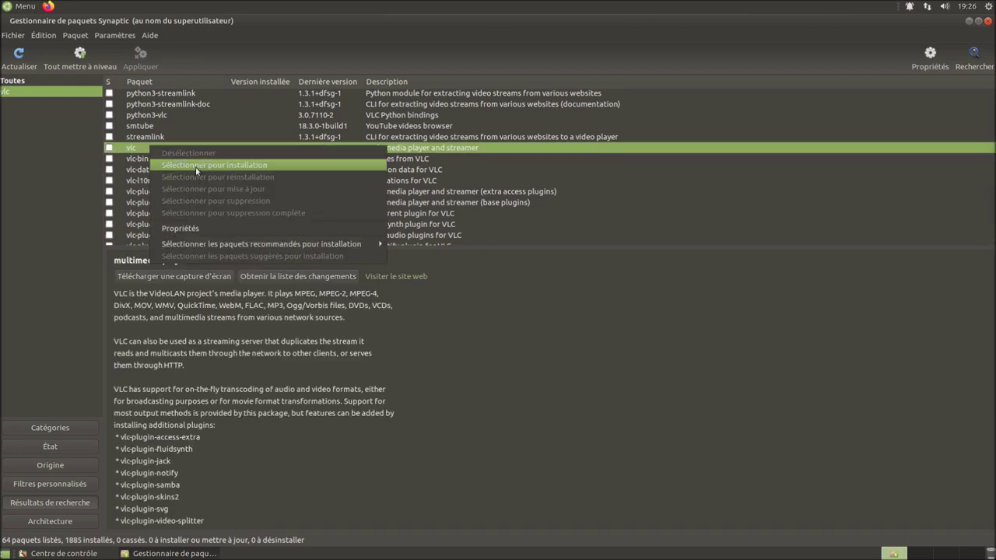
left_click(195, 164)
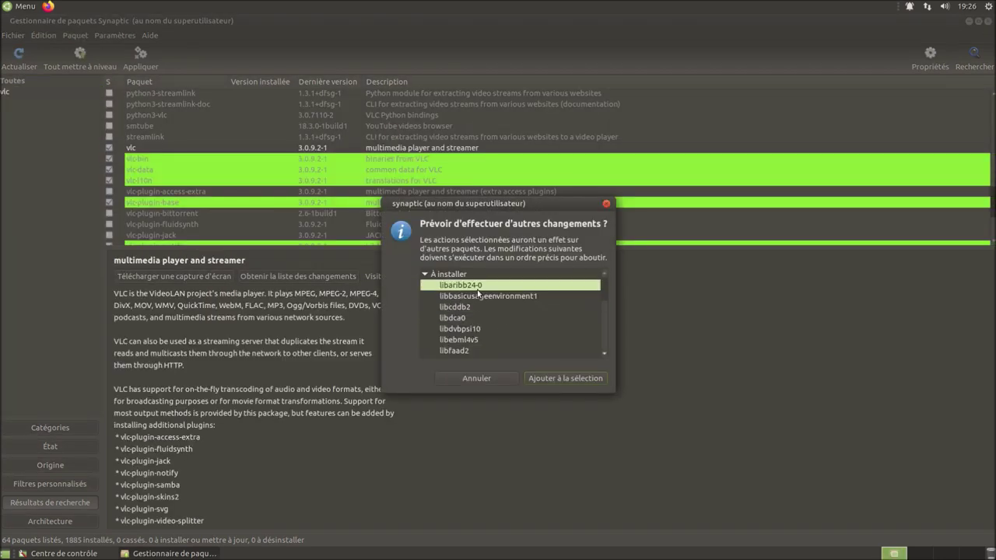
Review the additional packages VLC requires, add them to the selection, and apply the installation.
scroll(488, 290, "down", 1)
scroll(488, 290, "down", 4)
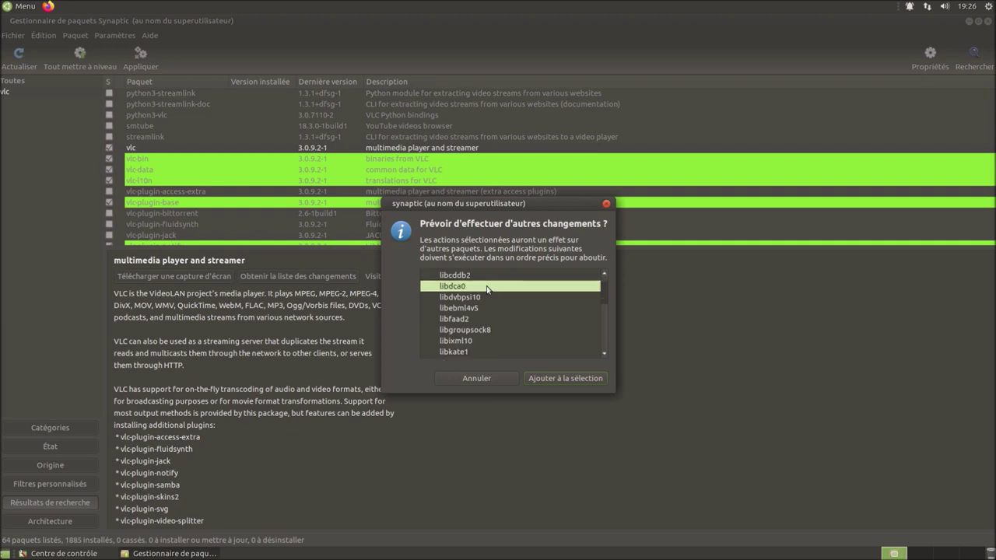
scroll(487, 290, "down", 6)
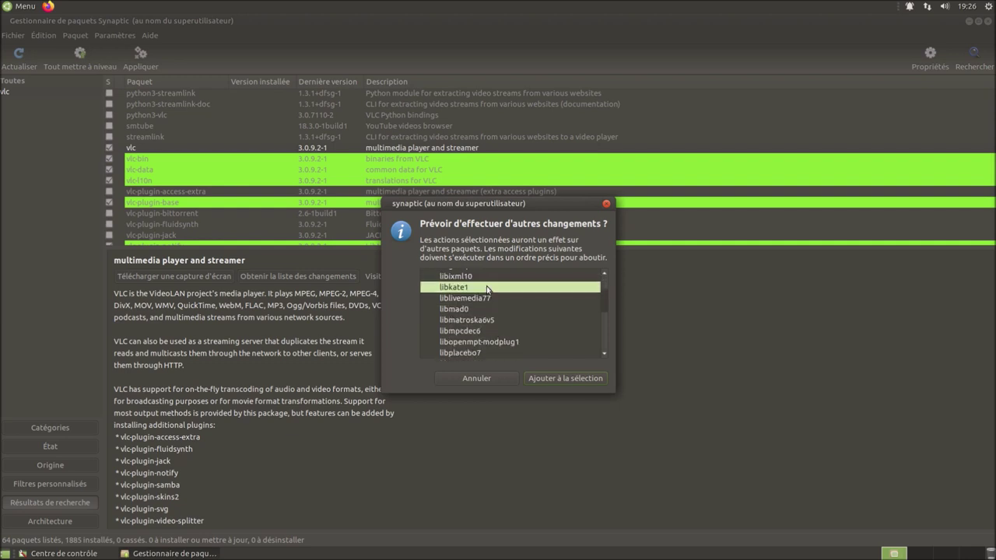
scroll(487, 289, "down", 8)
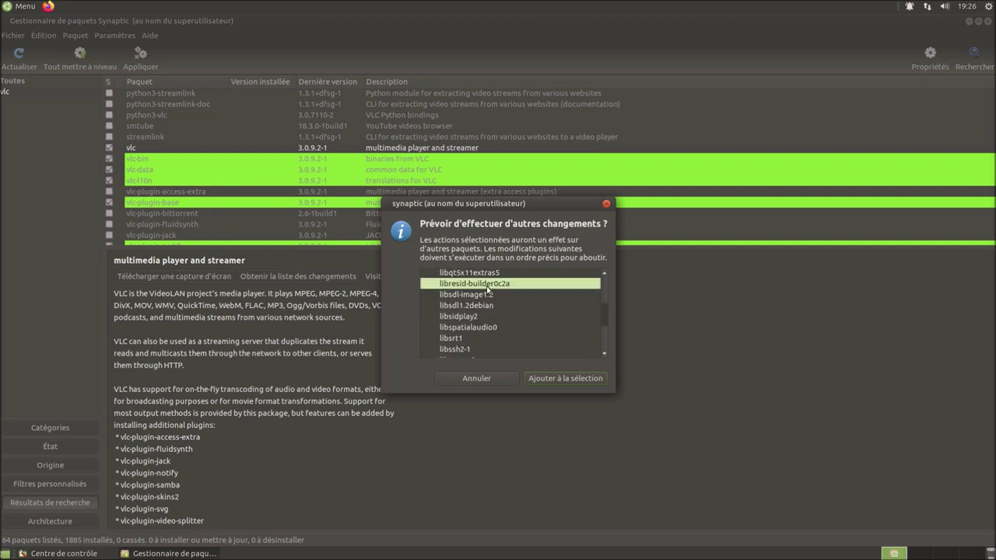
scroll(487, 290, "down", 1)
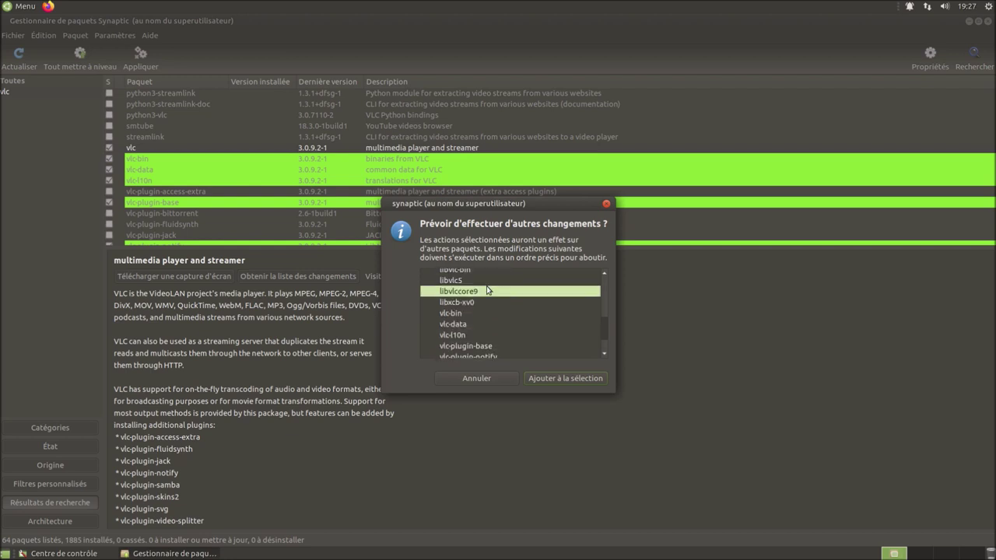
left_click(576, 379)
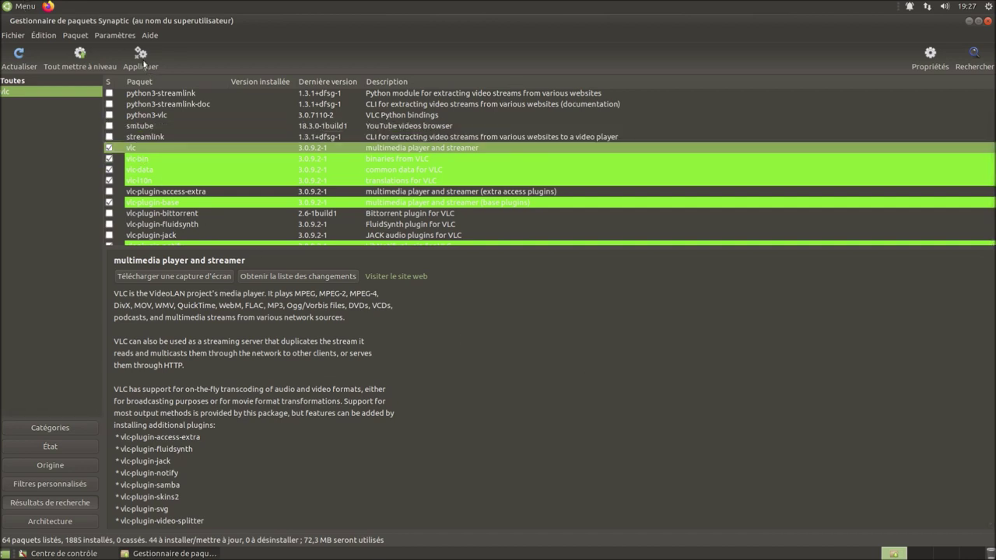
key("ctrl+p")
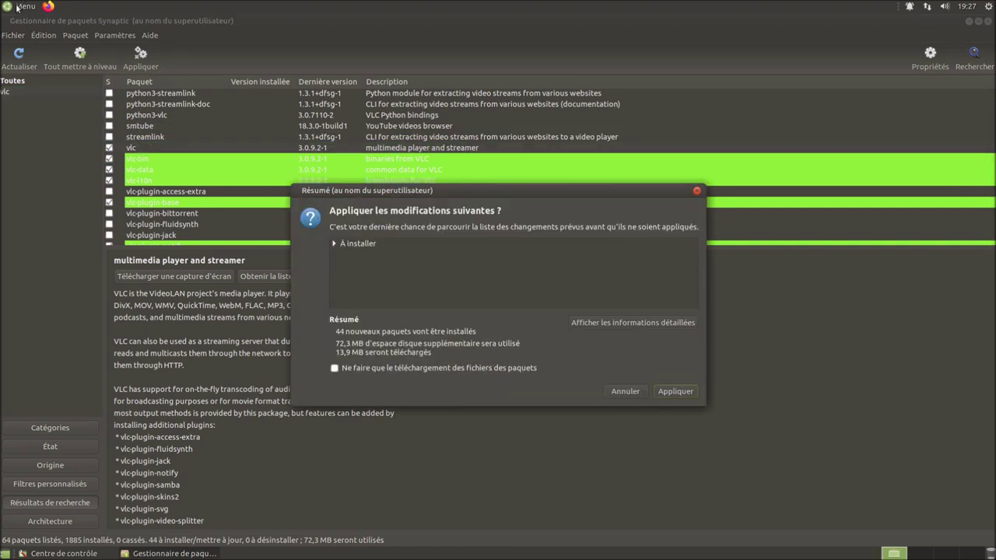
left_click(674, 391)
Find Terminal MATE with the menu search "ter", launch it, and list the installed snaps with "snap list".
left_click(23, 7)
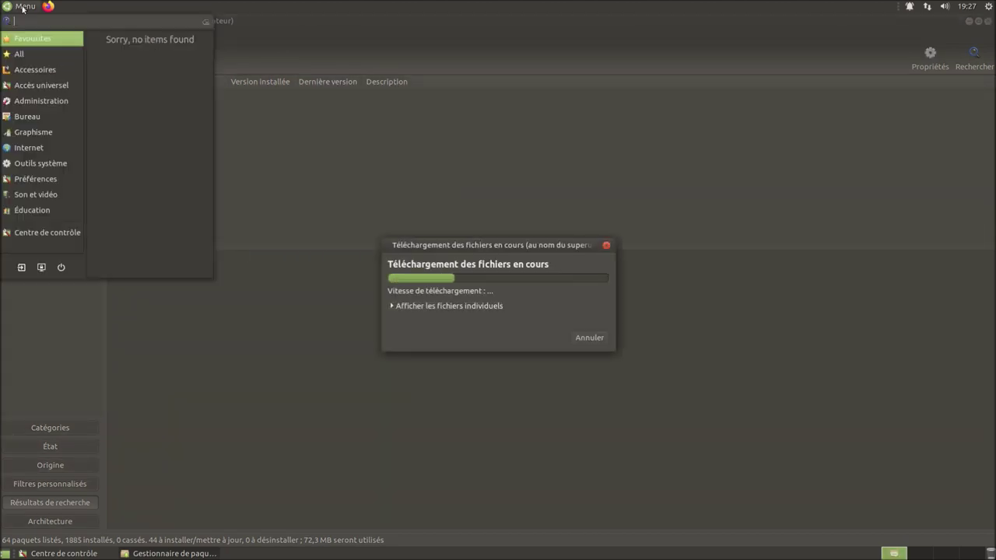
type("ter")
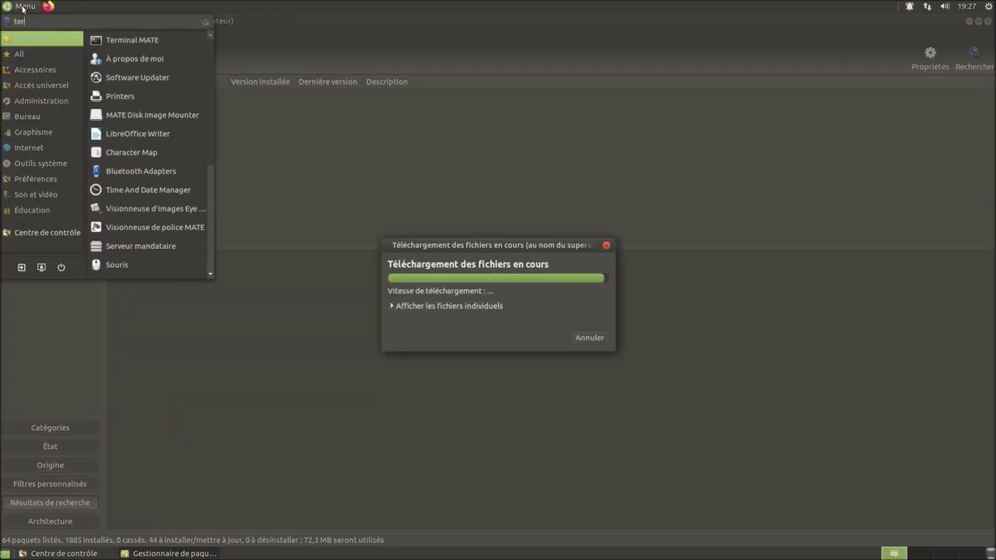
left_click(174, 36)
left_click_drag(231, 49, 247, 82)
type("snap list")
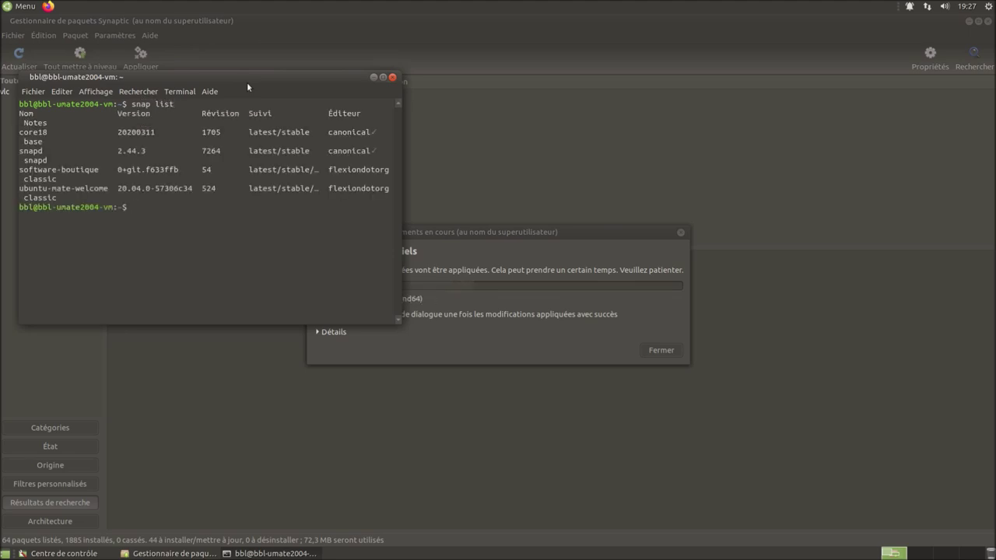
Install the snap version of VLC with "snap install vlc", authenticating with the account password.
type("snap")
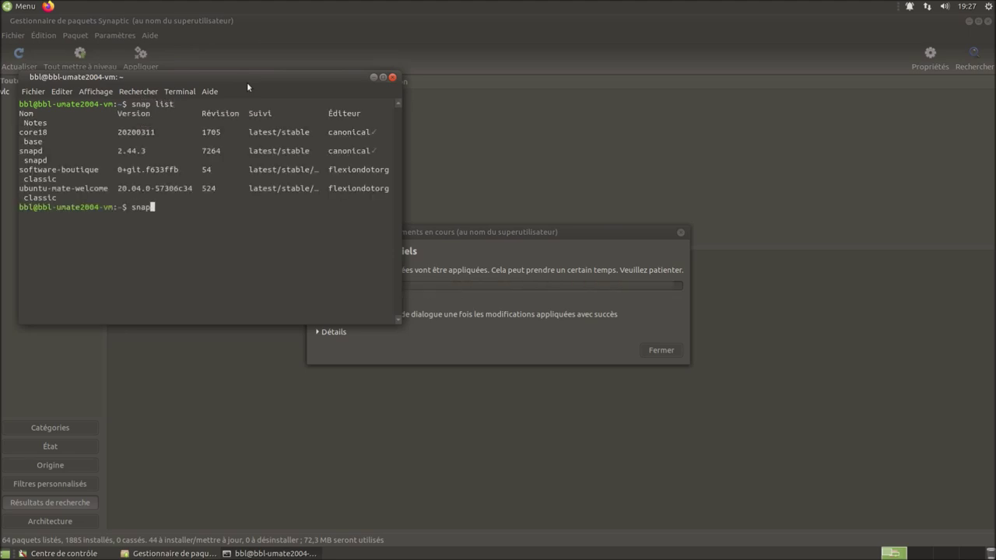
type(" install vlc")
key("Return")
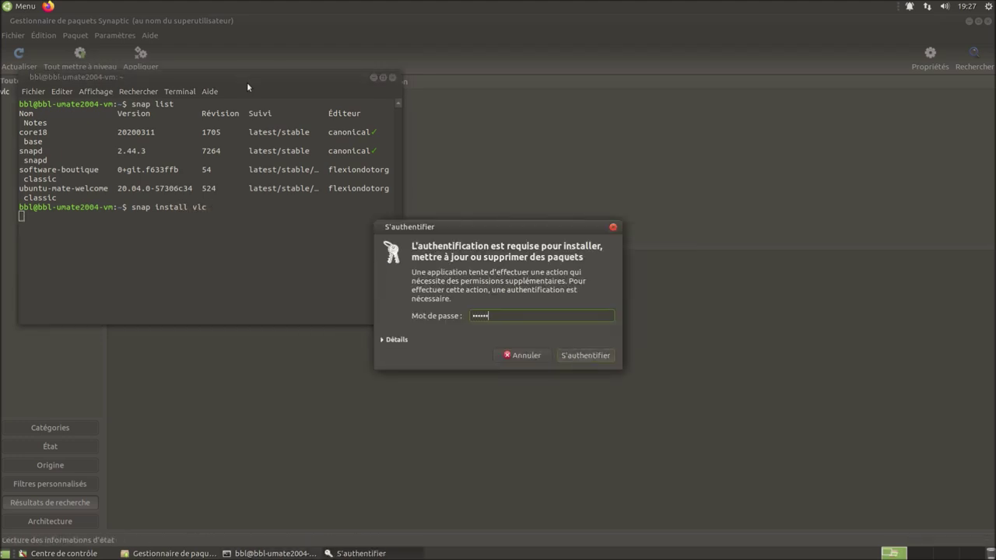
key("Return")
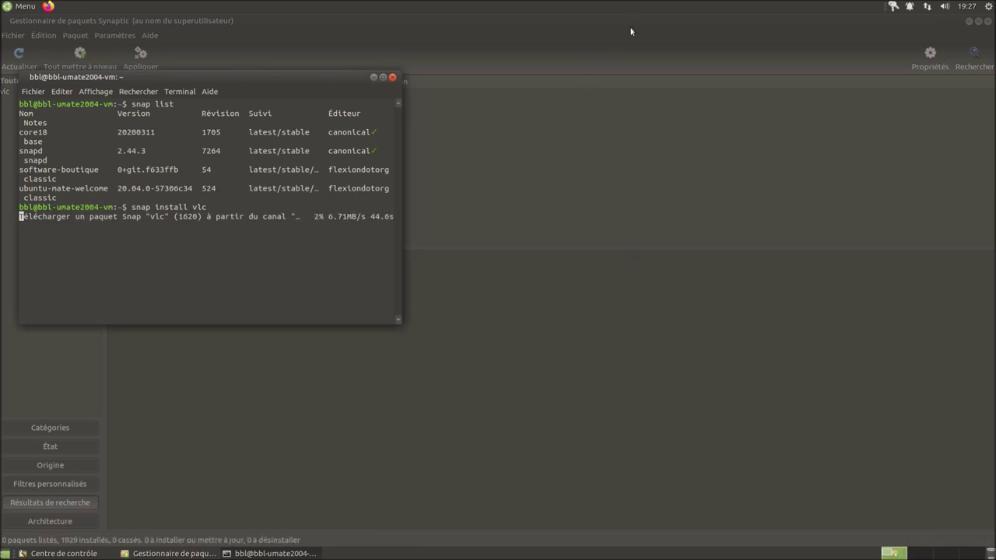
Close Synaptic, and launch the VLC media player using the menu search "vlc".
left_click(631, 31)
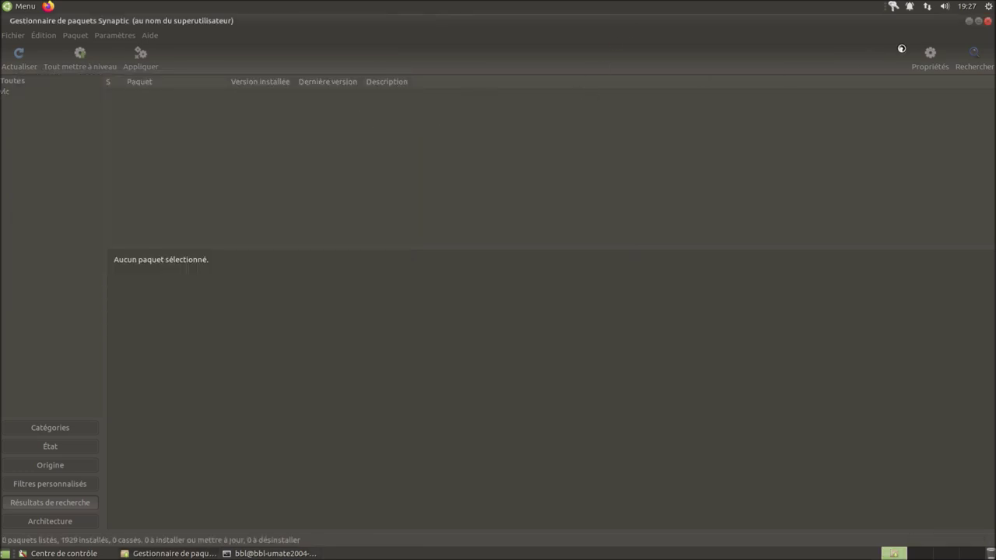
left_click(988, 22)
left_click(23, 8)
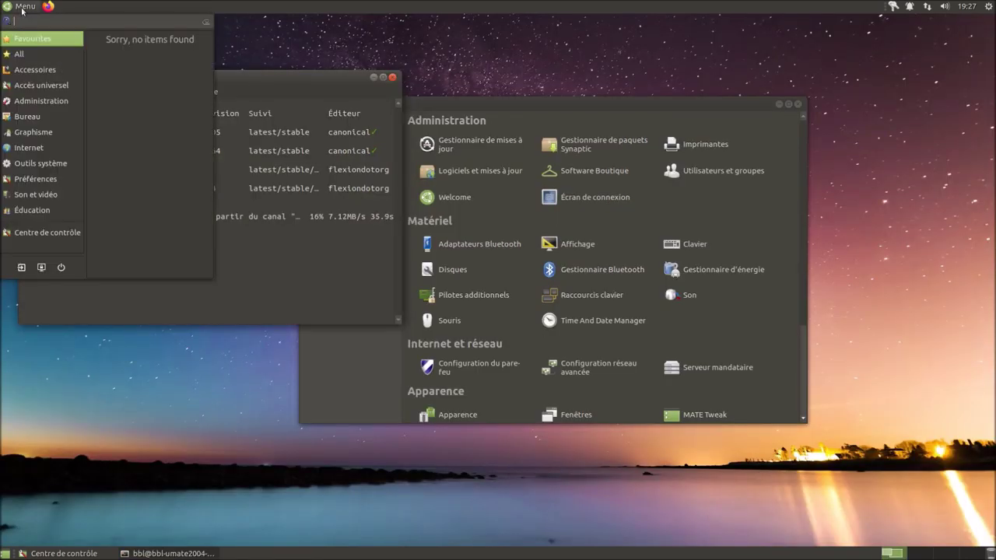
type("vlc")
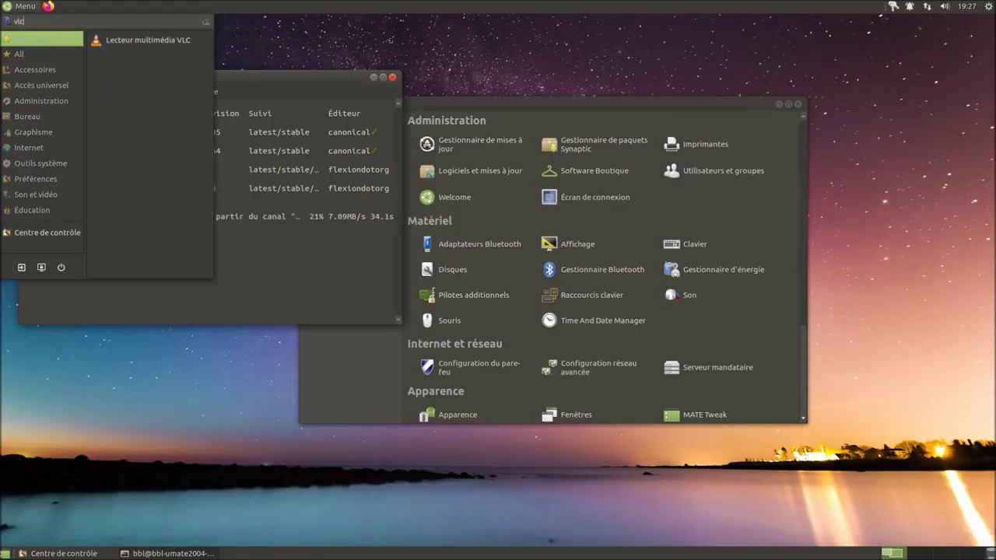
left_click(134, 41)
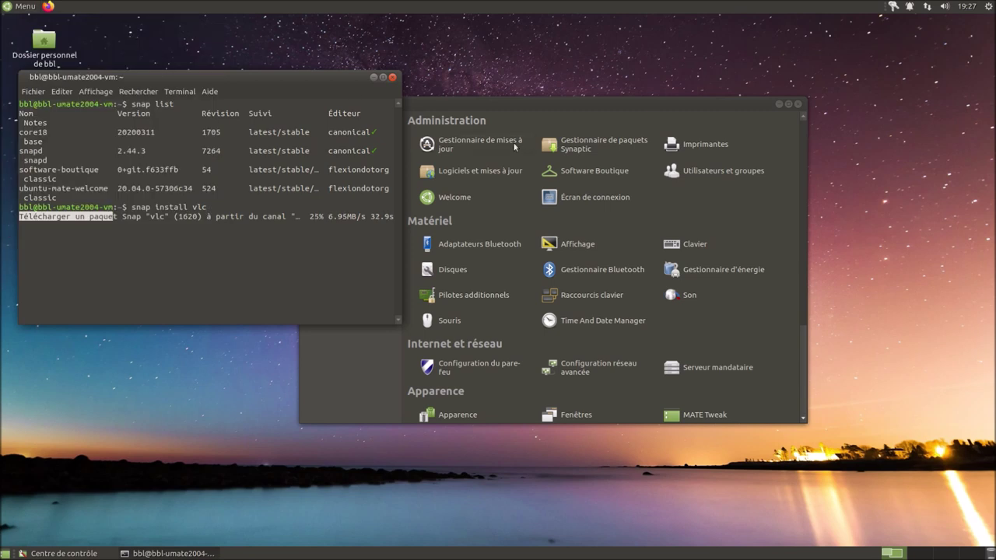
left_click(578, 372)
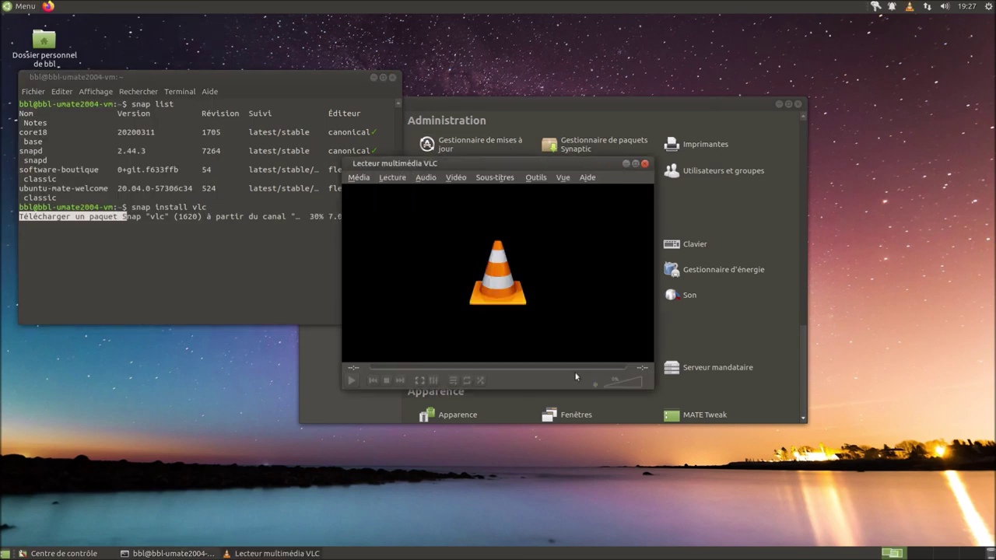
Move the VLC window clear of the terminal and open VLC's About dialog to check its version.
left_click_drag(600, 180, 849, 273)
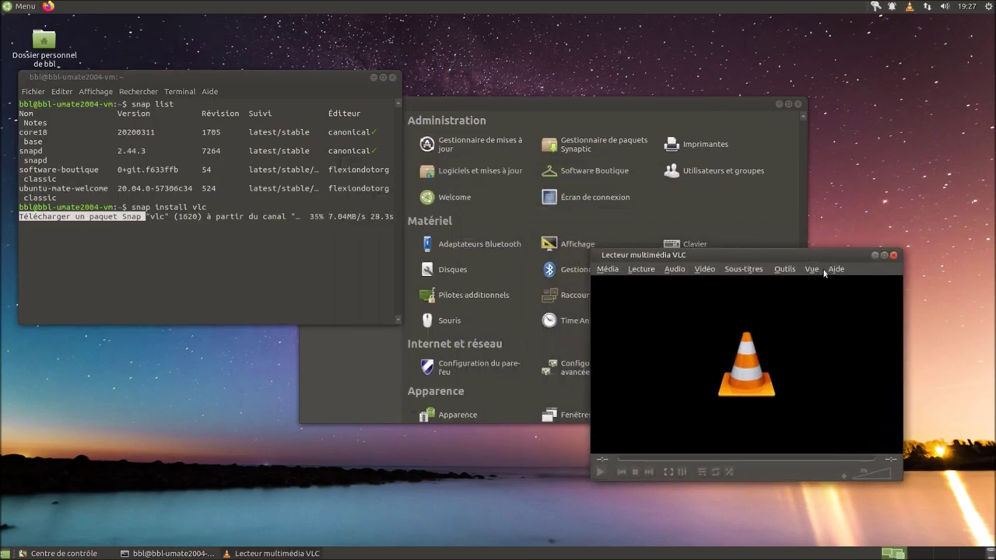
left_click(837, 269)
left_click(857, 296)
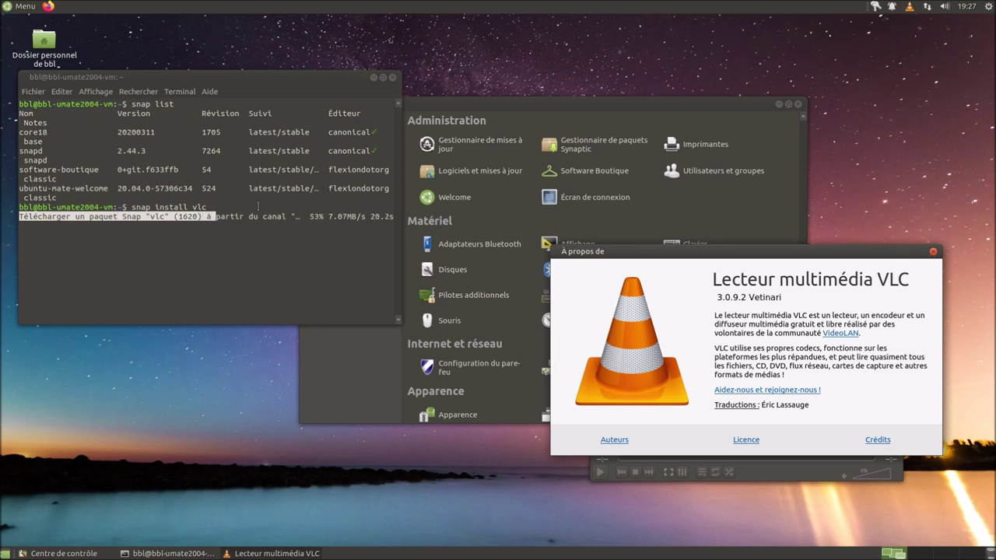
left_click_drag(748, 257, 783, 322)
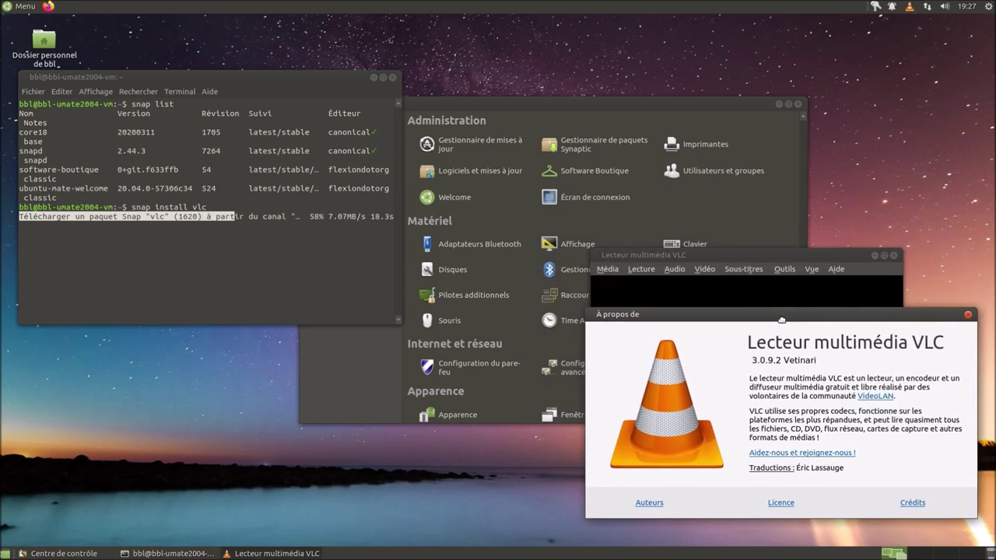
Open the users and groups settings from the Control Center, inspect the user account options, and close them.
left_click(614, 103)
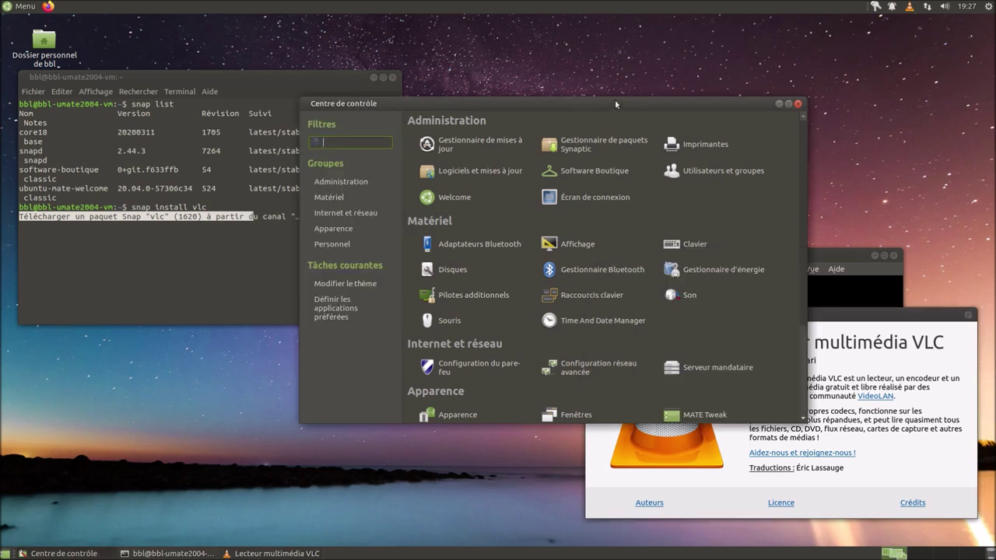
left_click(743, 172)
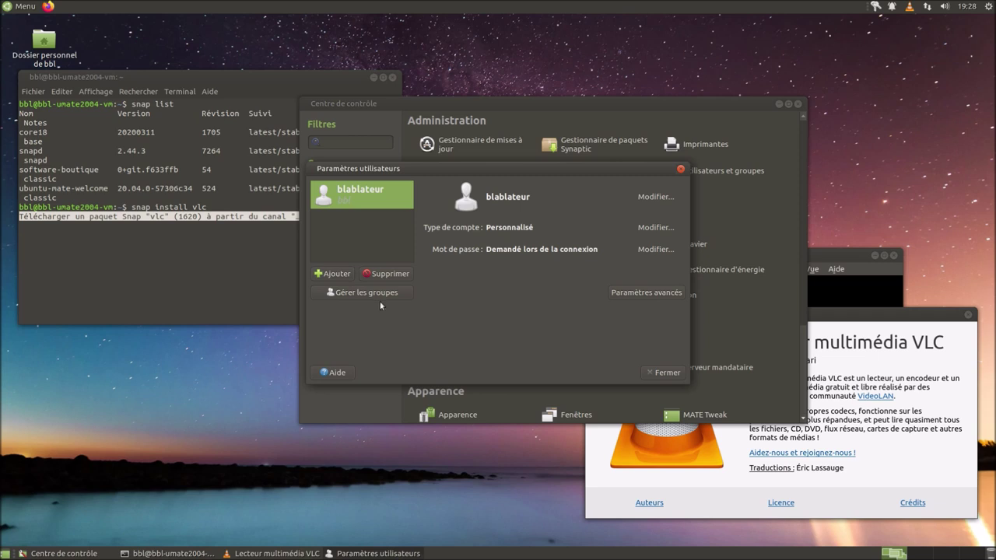
left_click(666, 373)
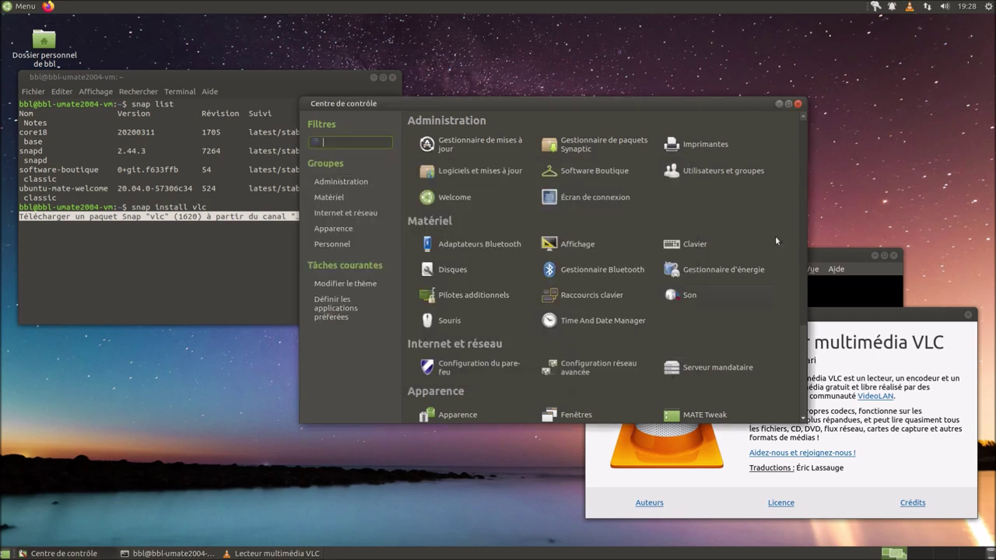
Open Welcome from the Control Center, and launch the second VLC entry found with the menu search "vlc".
left_click(459, 198)
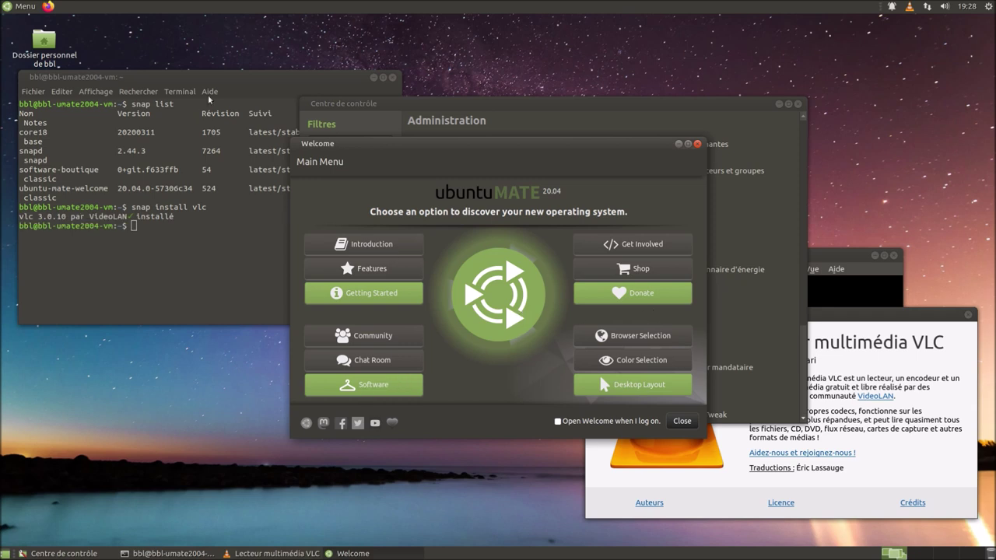
left_click(210, 83)
left_click(15, 8)
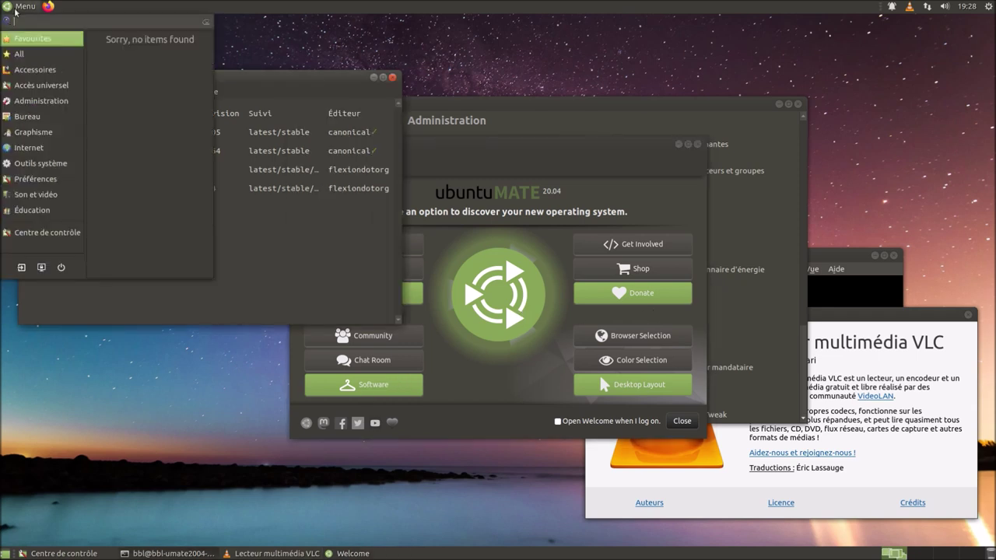
type("vlc")
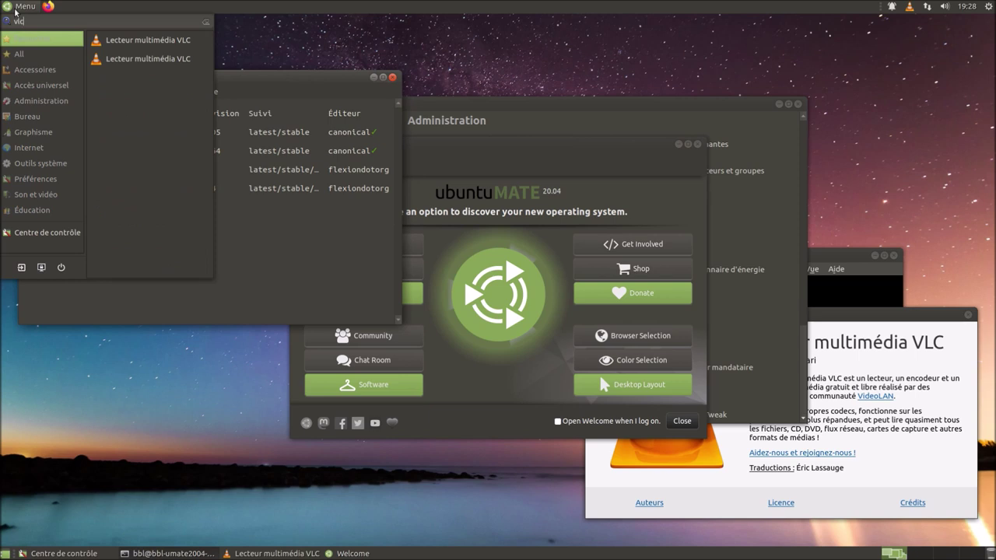
left_click(158, 59)
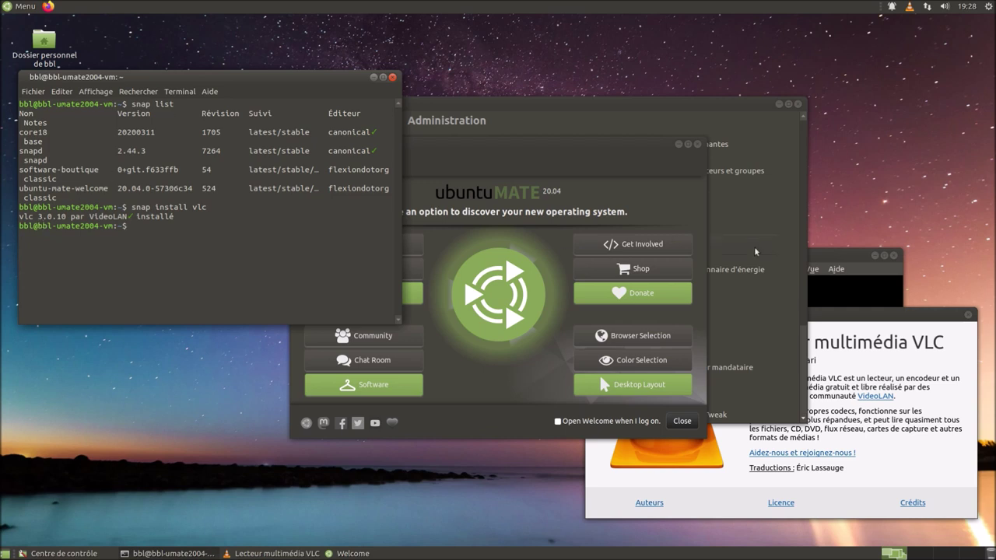
Accept the new VLC instance's privacy and network policy, check its version in the About dialog, and close that instance.
left_click(840, 314)
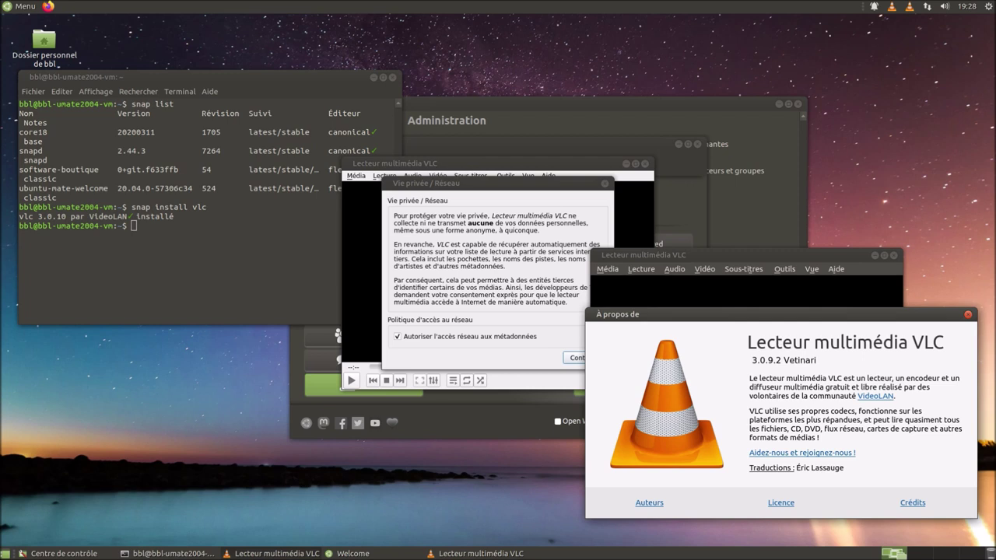
left_click(528, 192)
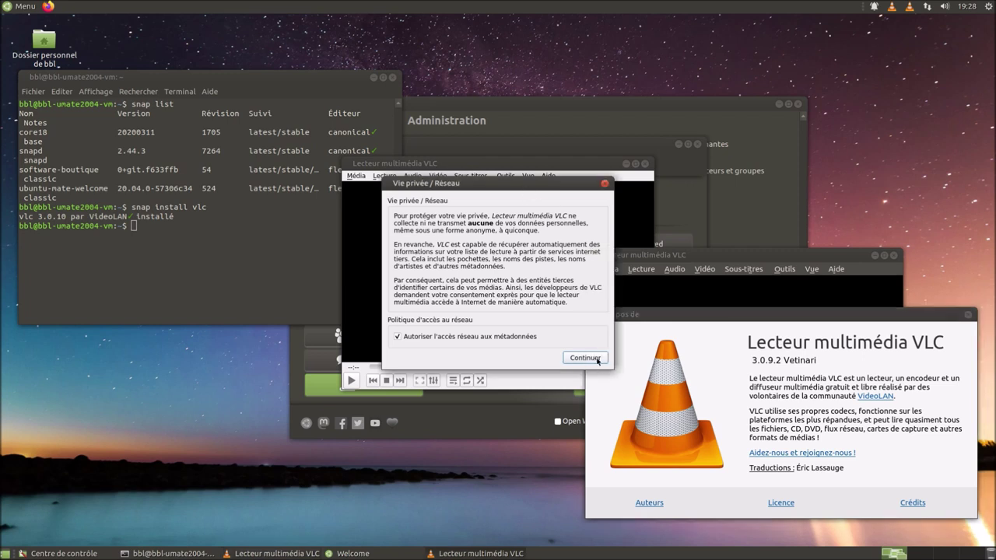
left_click(585, 358)
left_click(551, 176)
left_click(567, 201)
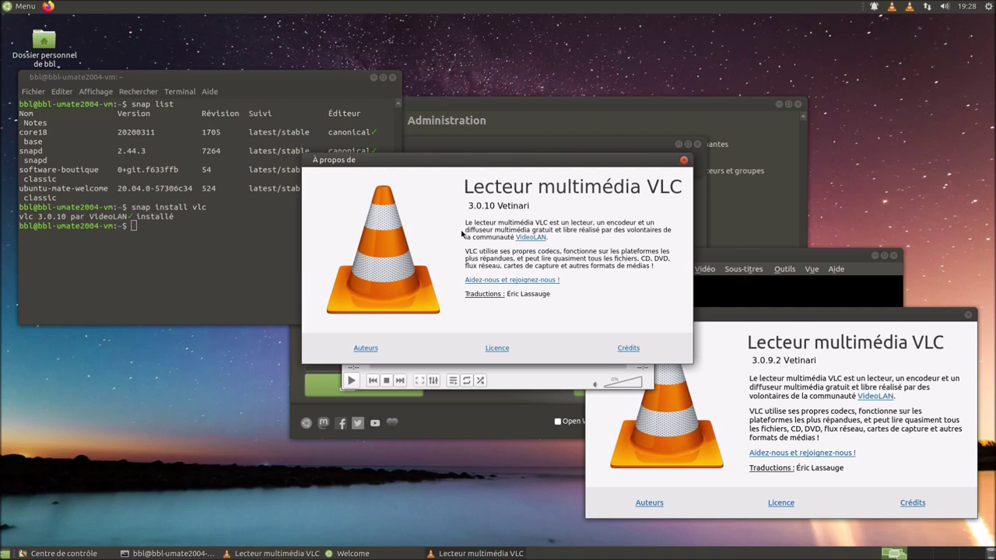
left_click(684, 160)
left_click(645, 164)
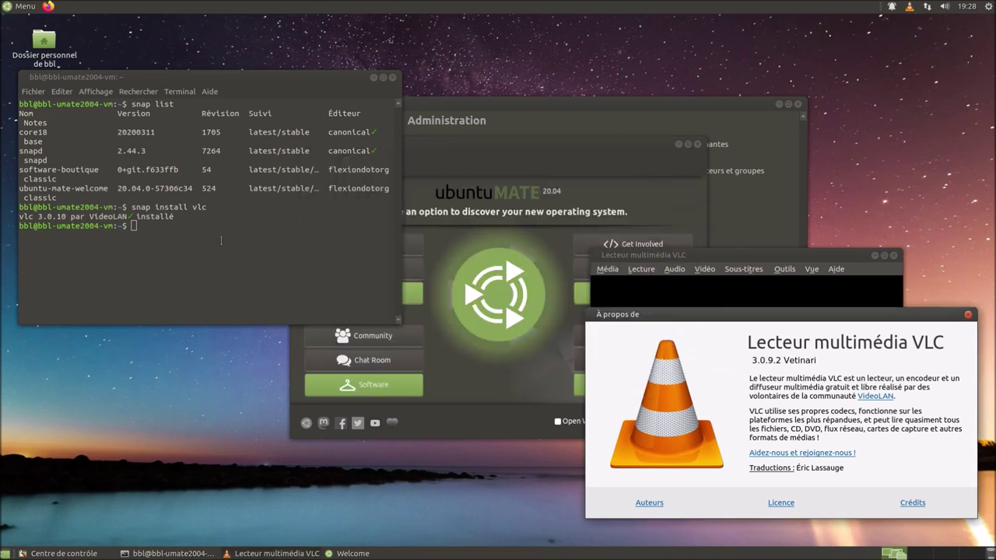
List the installed snap packages in the terminal with "snap list".
left_click(221, 241)
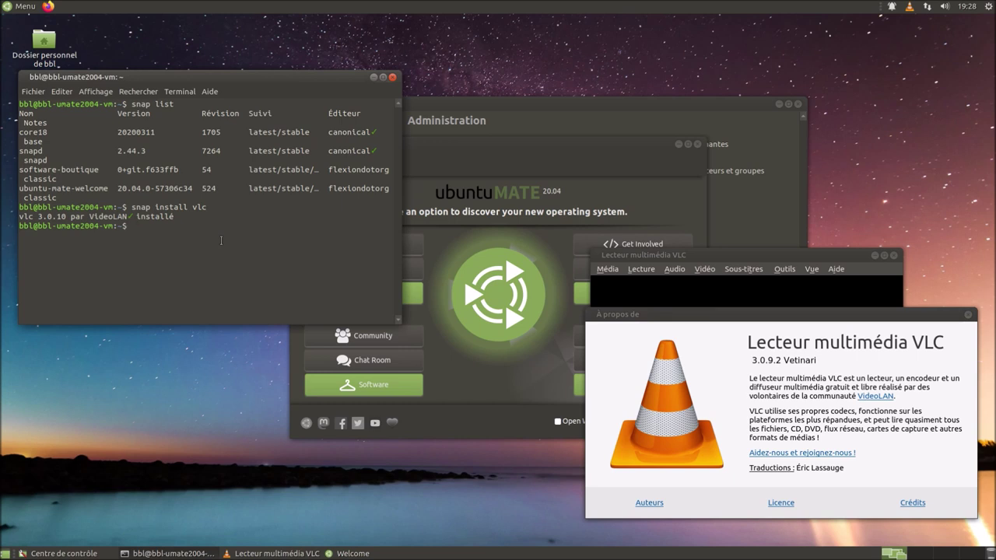
key("Up")
key("Up")
key("Return")
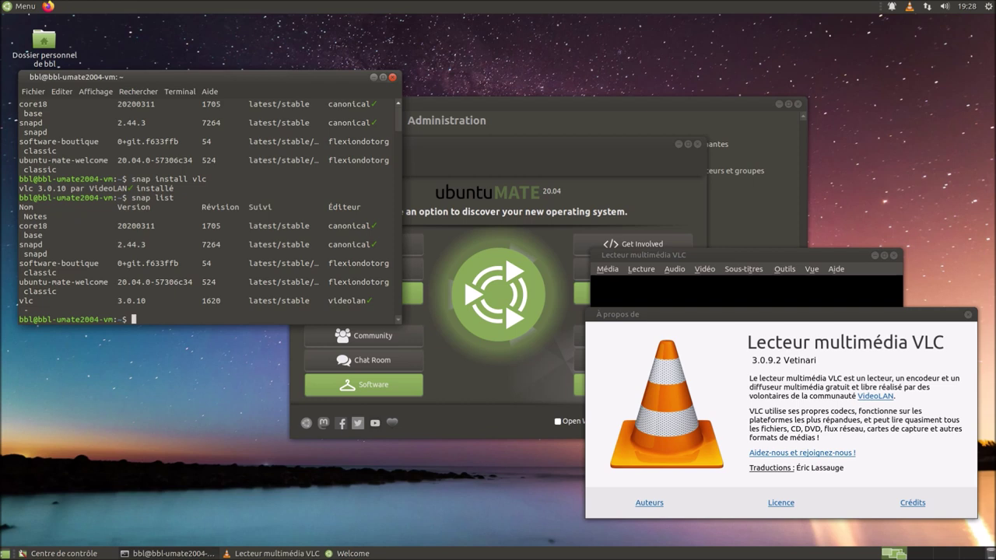
Remove the snap version of VLC with "snap remove vlc", authenticating with the account password.
type("snap remove vlc")
key("Return")
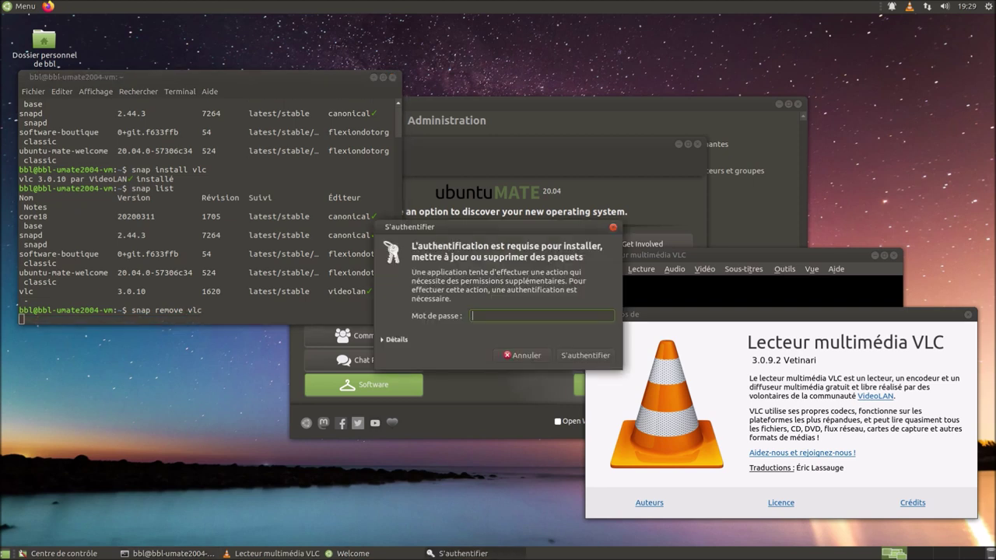
type("••••••")
key("Return")
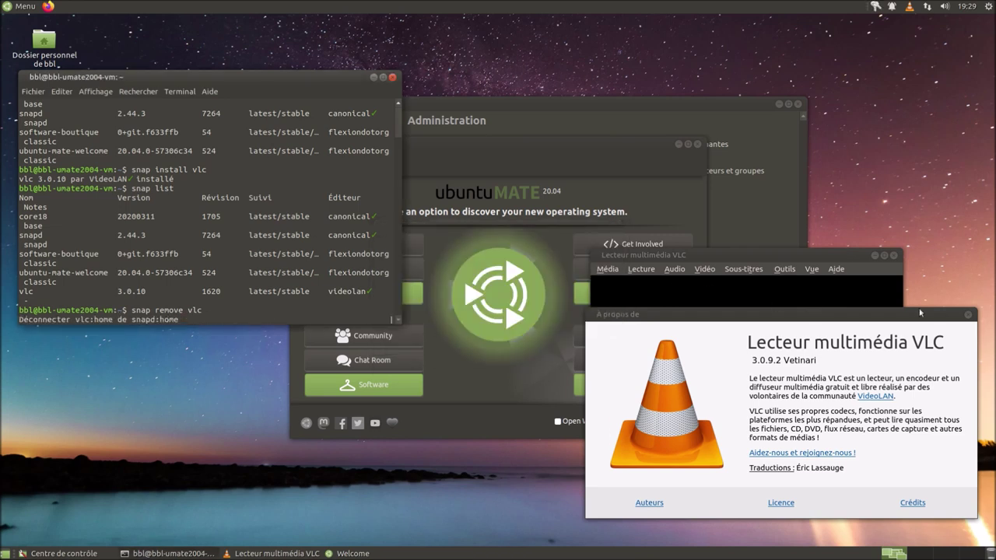
Close the remaining VLC About dialog, and open the Browser Selection page in Welcome.
left_click(968, 314)
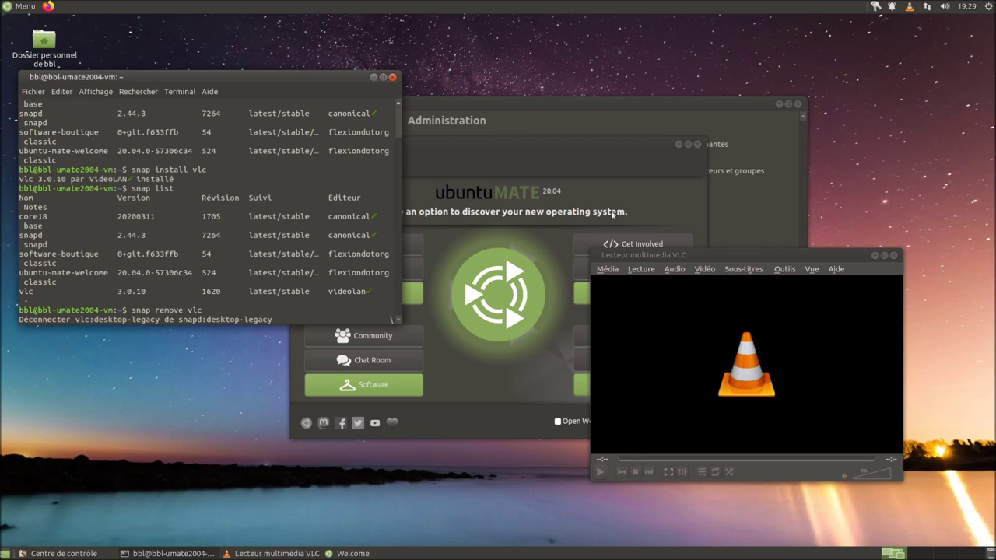
left_click(569, 159)
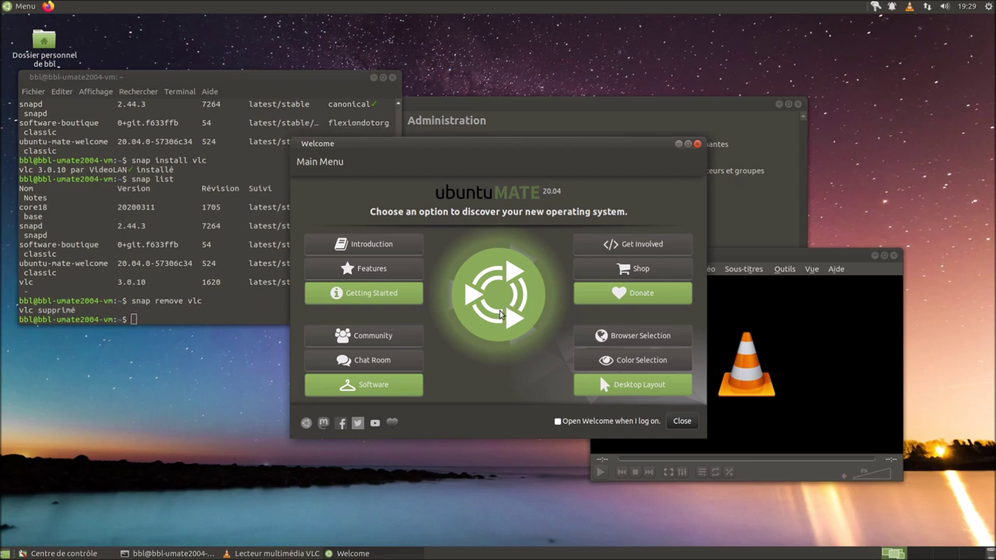
left_click(629, 336)
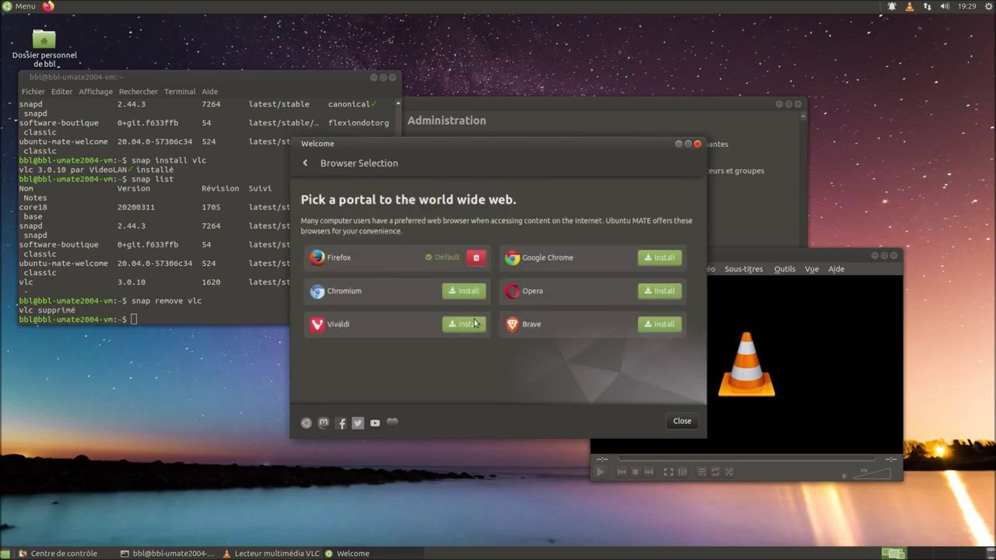
Launch Firefox using the menu search "fire", check its version in the About dialog, and close the browser.
left_click(21, 10)
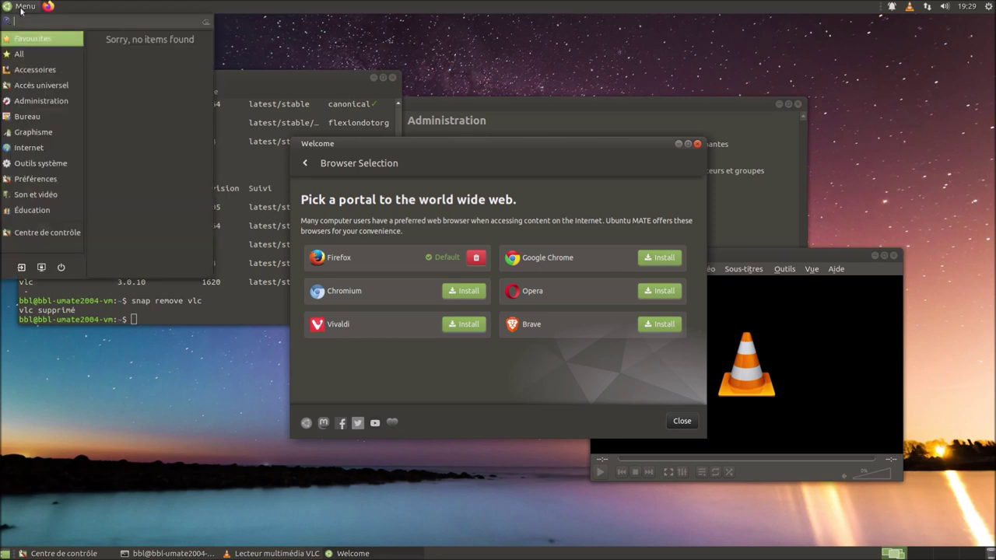
type("fire")
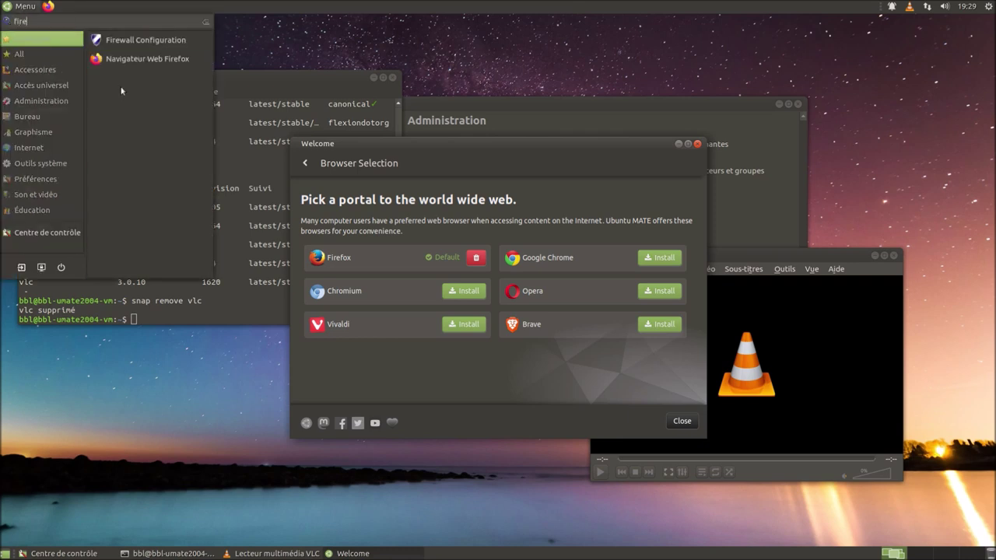
left_click(140, 62)
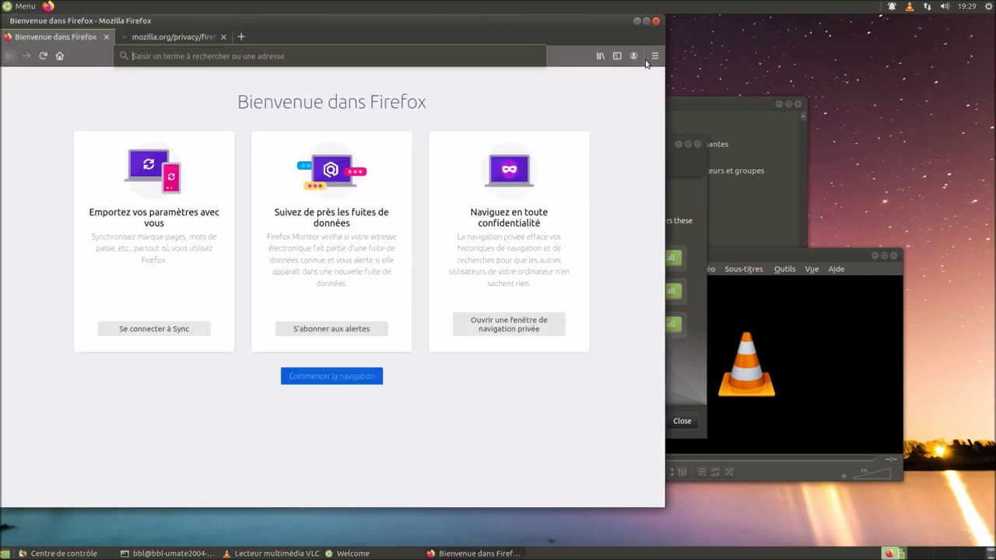
left_click(653, 57)
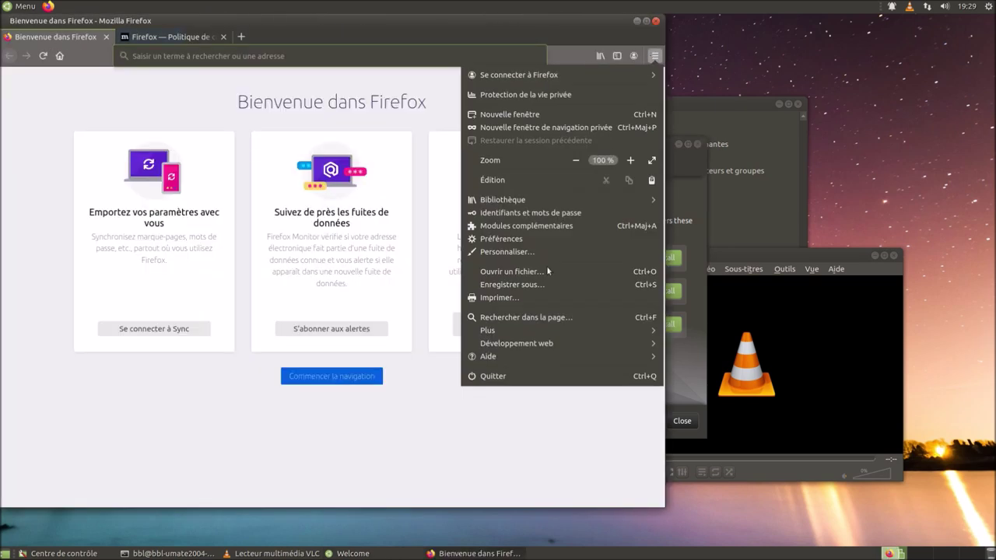
left_click(514, 356)
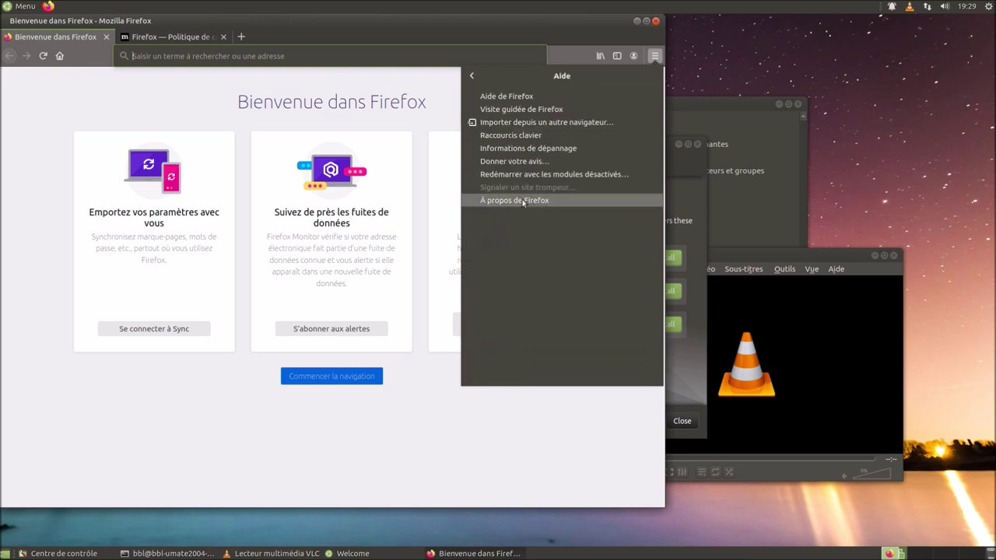
left_click(520, 200)
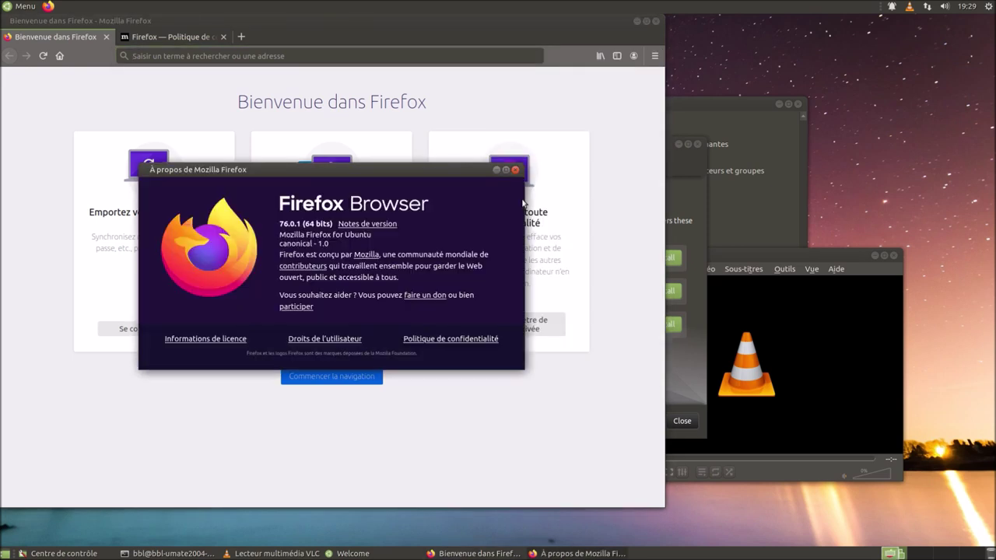
left_click(515, 170)
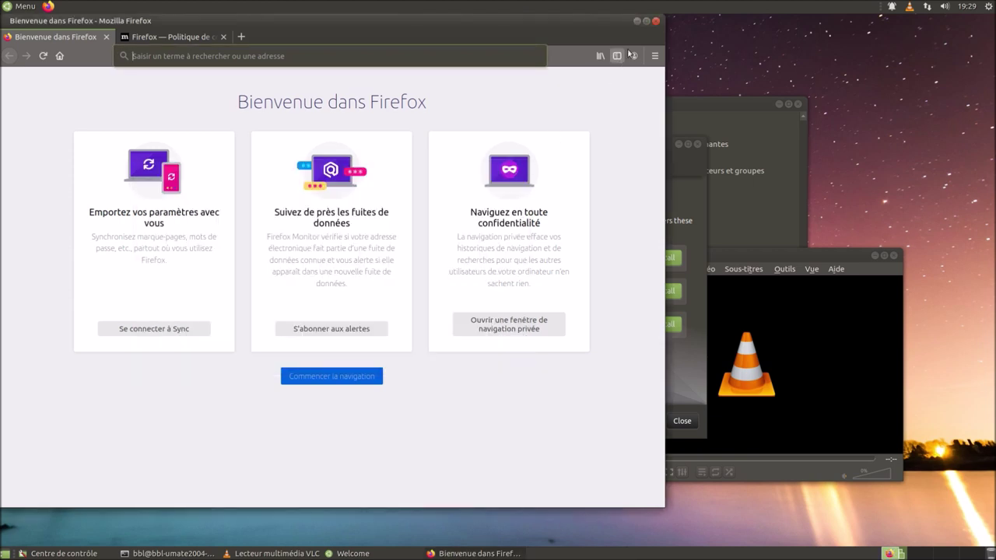
left_click(656, 21)
Install Chromium from the Browser Selection page, authenticating with the account password, and move the package installation window aside.
left_click(426, 299)
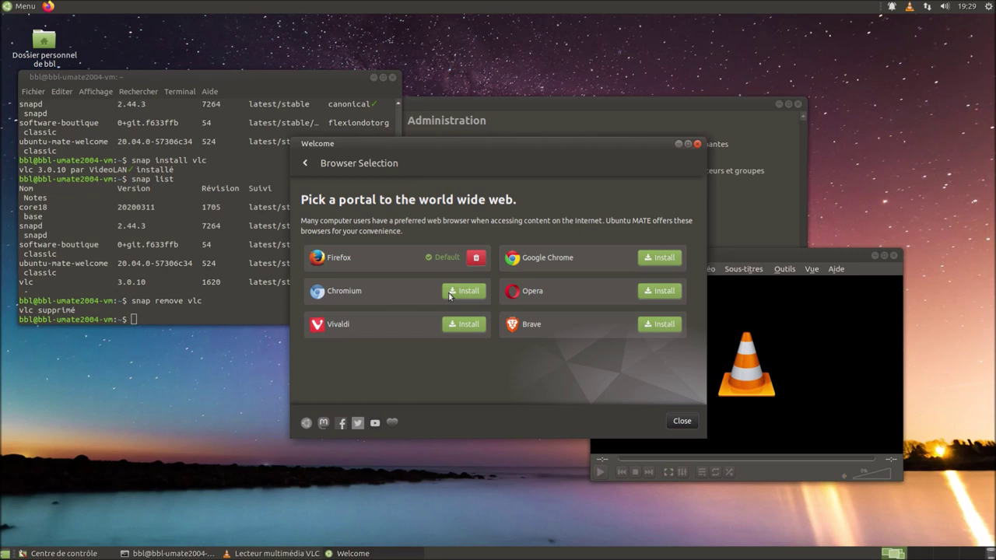
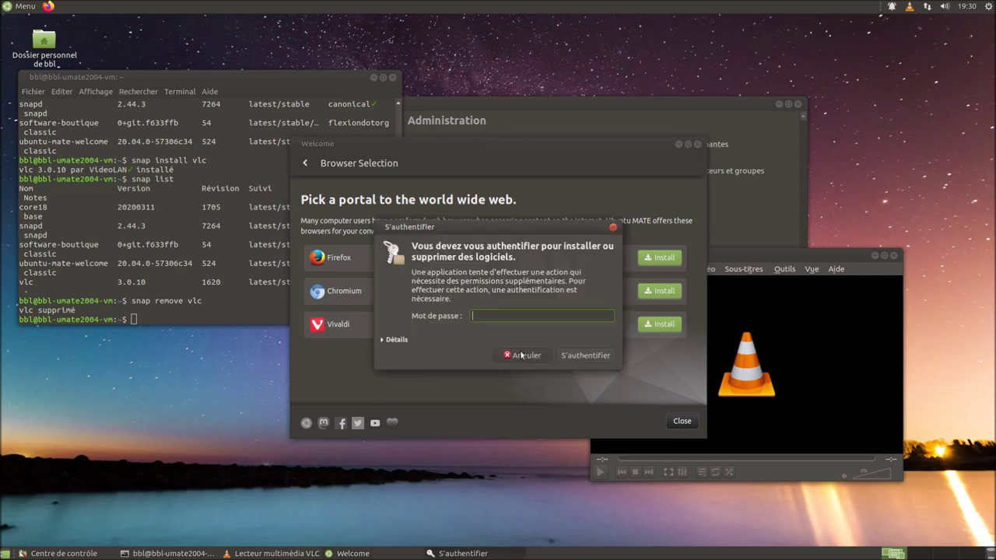
key("Return")
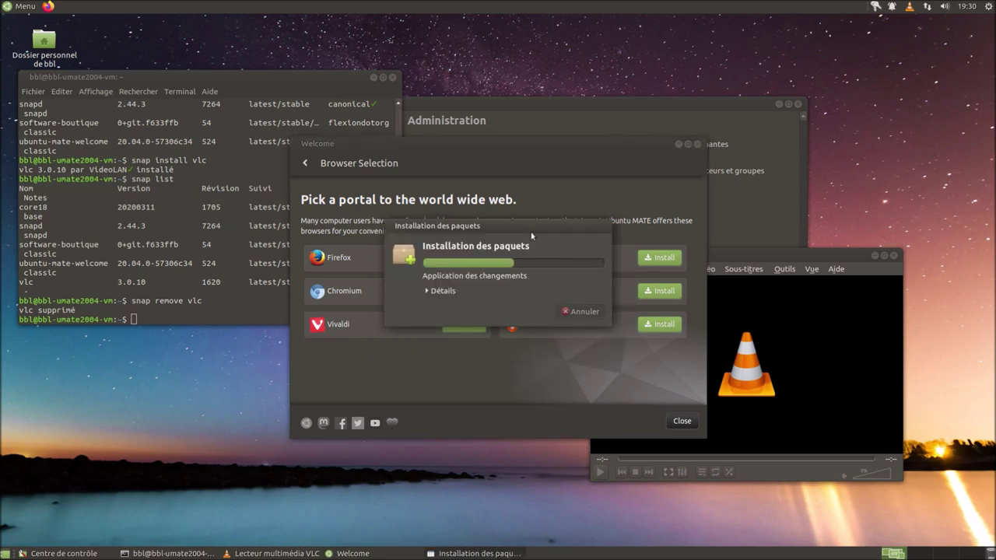
left_click_drag(532, 236, 208, 320)
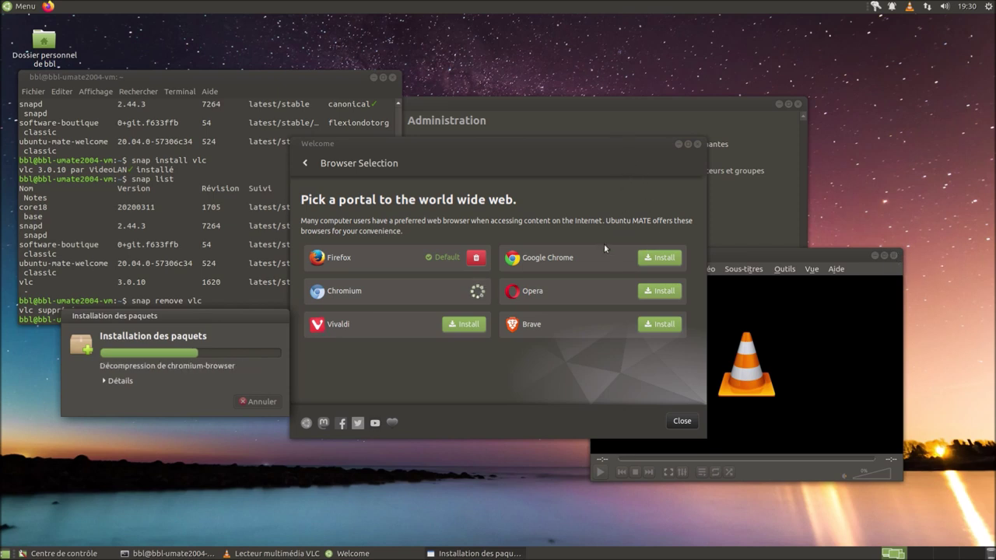
Expand the details of the Chromium package installation and highlight the line about installing the chromium snap.
left_click(658, 258)
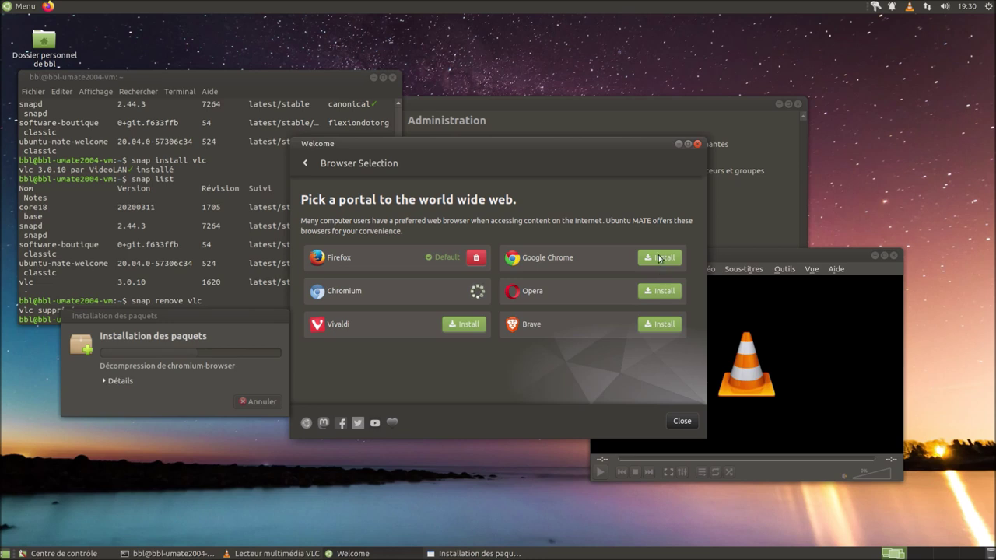
left_click(119, 381)
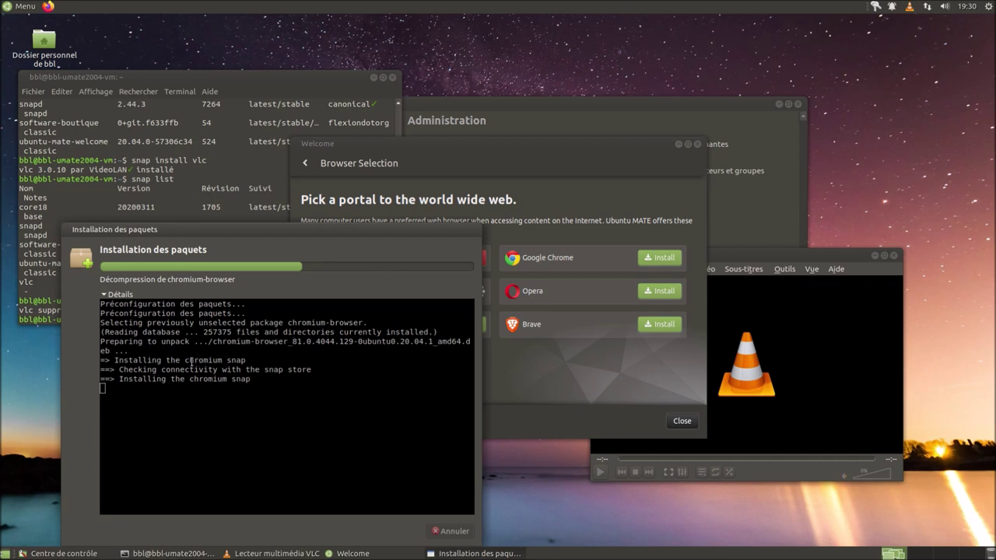
left_click_drag(191, 361, 472, 360)
Start removing the APT version of VLC in the terminal with "sudo apt autoremove vlc", authenticating with the account password.
left_click(759, 255)
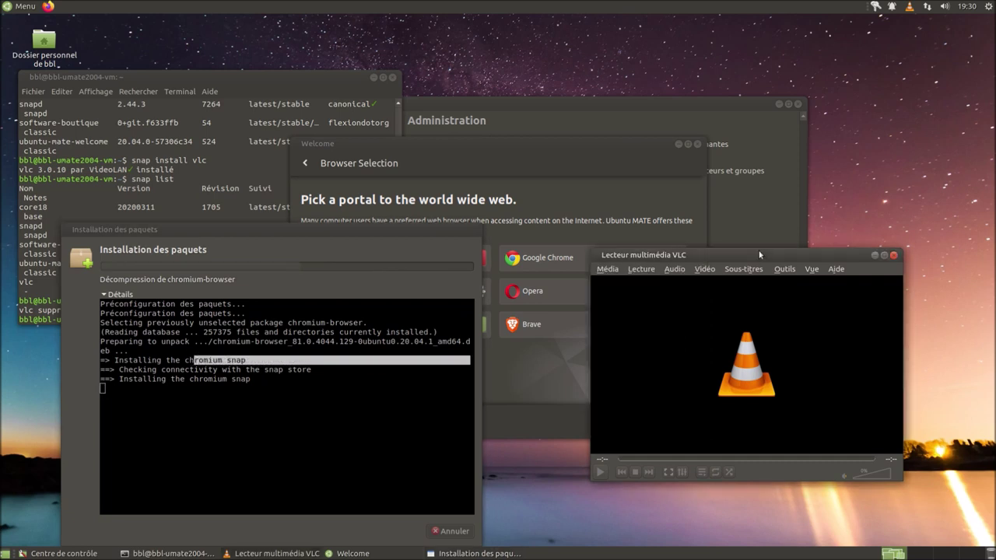
left_click(241, 80)
type("sudo apt auto")
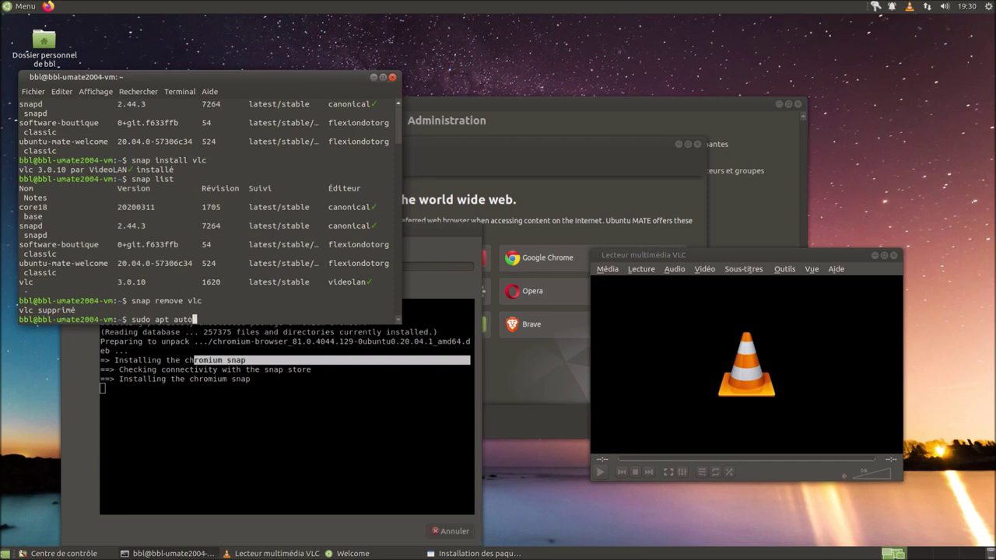
type("remove vlc")
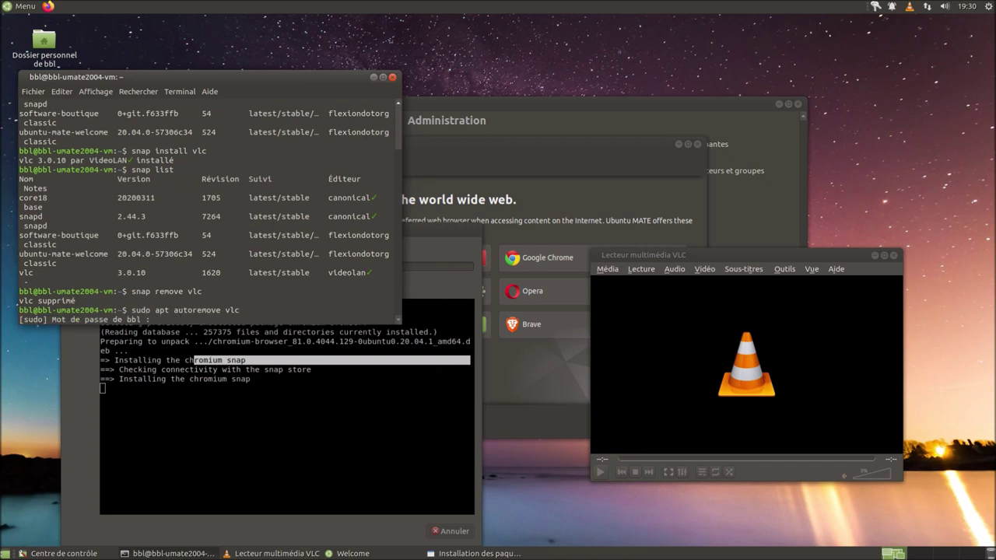
key("Return")
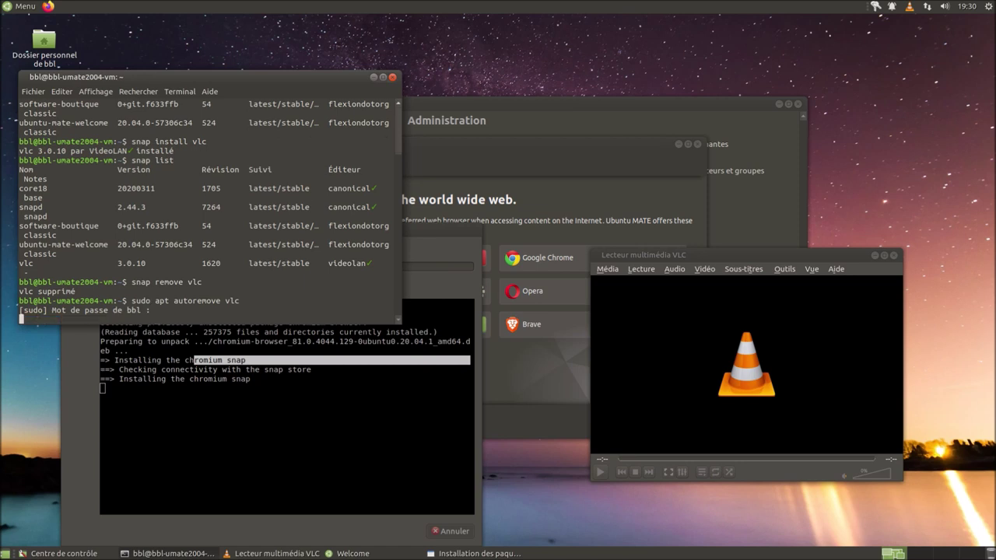
Quit the VLC media player that is still running.
left_click(606, 269)
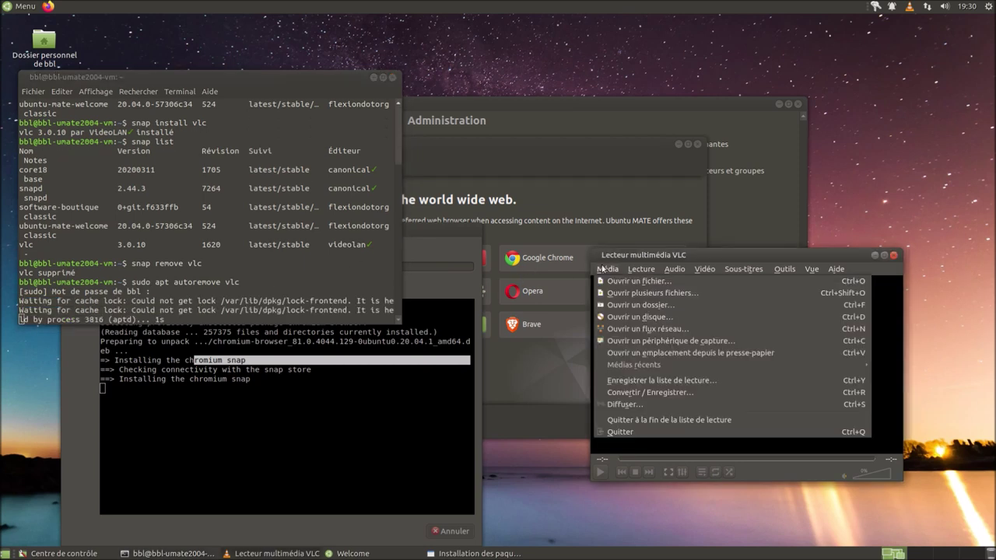
left_click(633, 438)
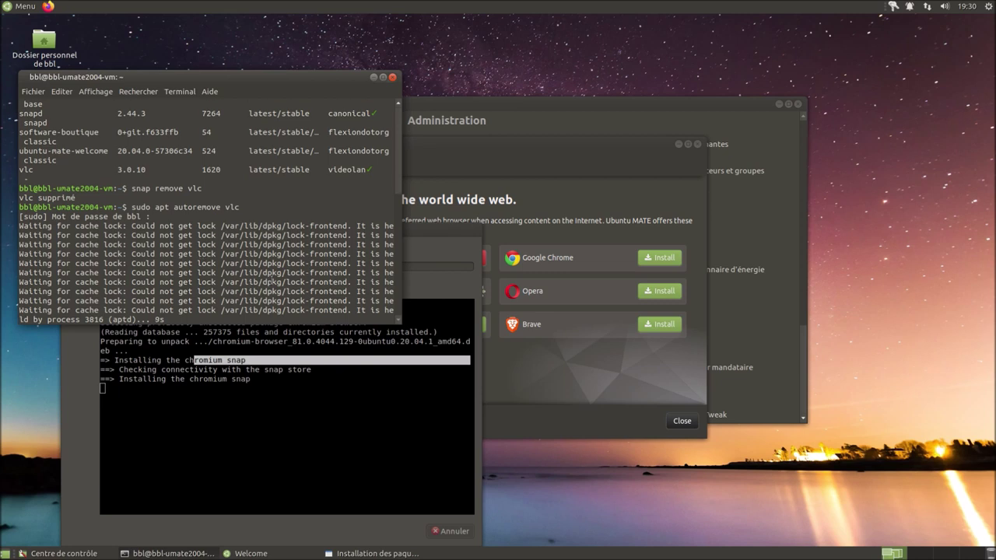
left_click_drag(467, 227, 508, 224)
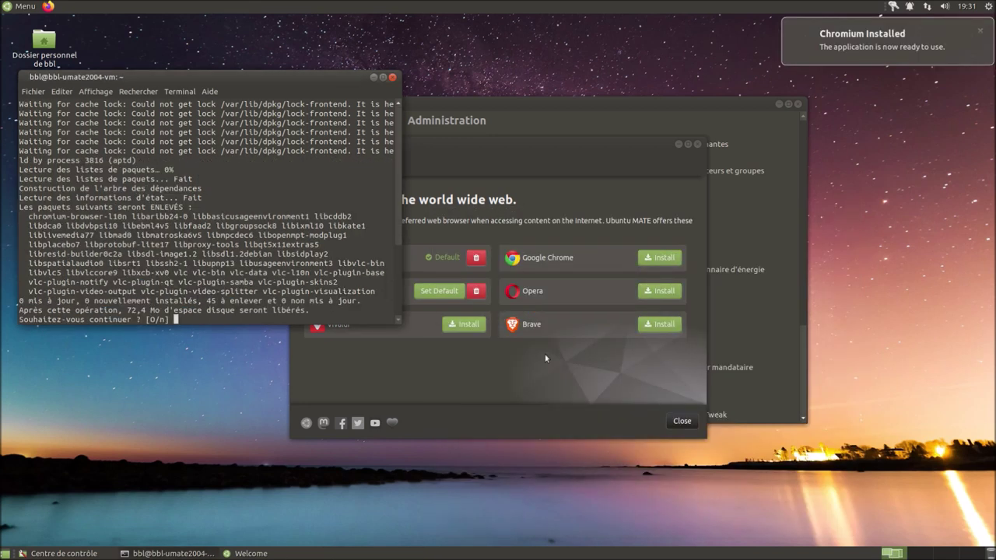
Confirm the removal of the APT version of VLC and its unused dependencies in the terminal.
type("o")
key("Return")
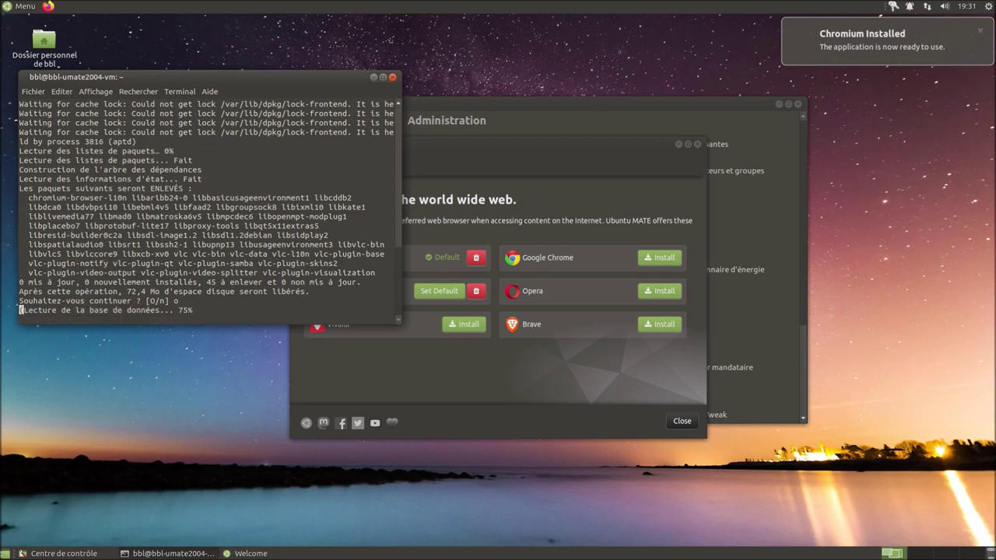
Install Google Chrome from Welcome's Browser Selection page, moving that window clear of the others, and close the terminal.
left_click_drag(638, 151, 840, 207)
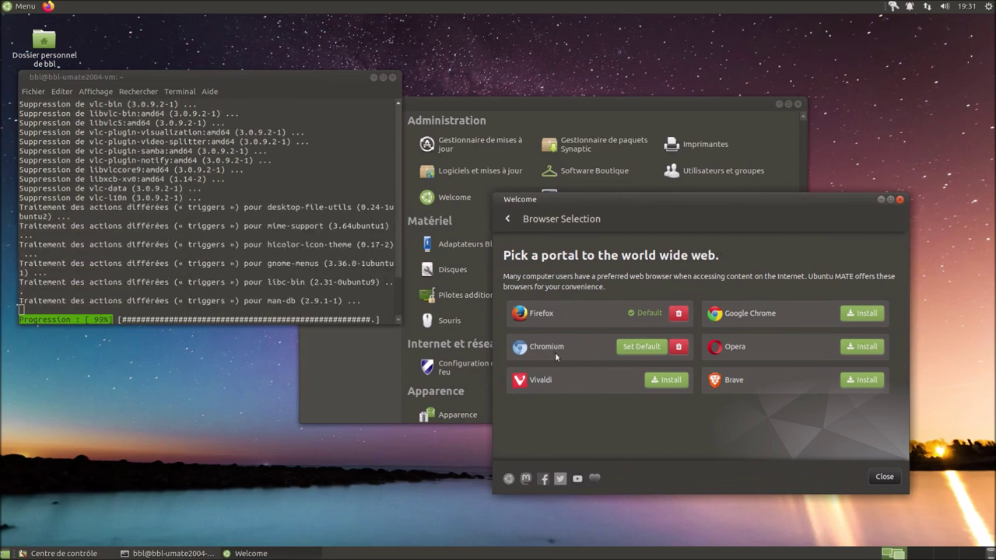
left_click(870, 314)
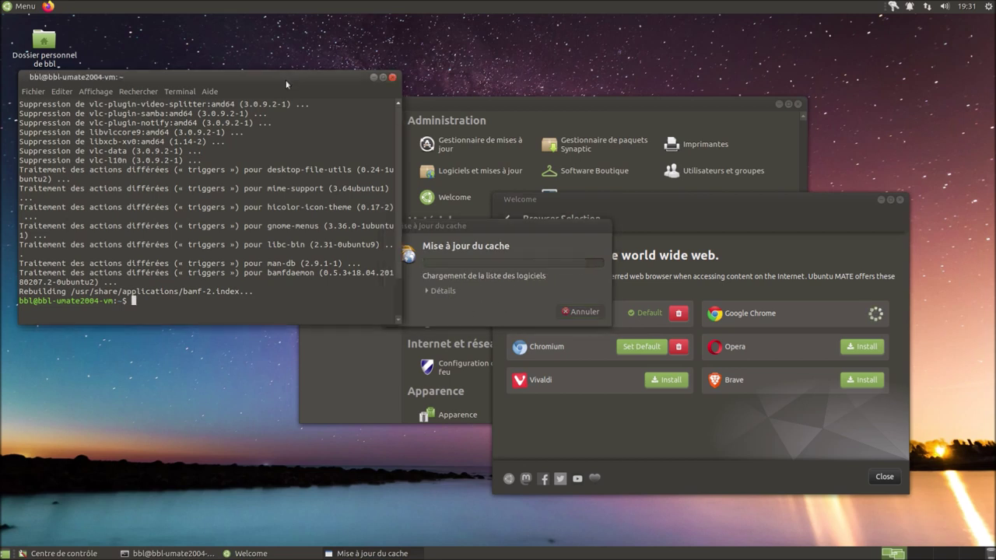
left_click(393, 78)
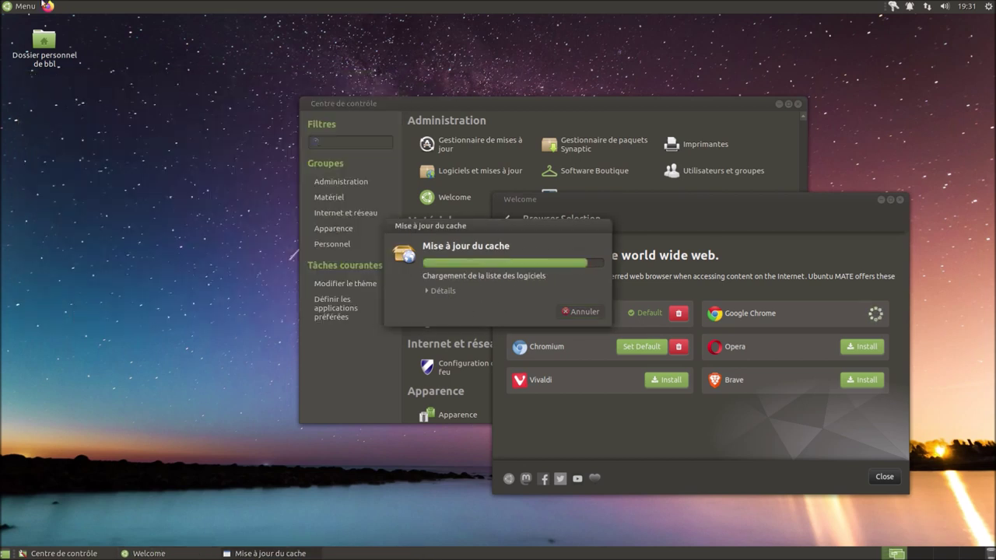
Open a new MATE Terminal, list the installed snap packages with "snap list", and close the terminal.
left_click(24, 7)
type("vi")
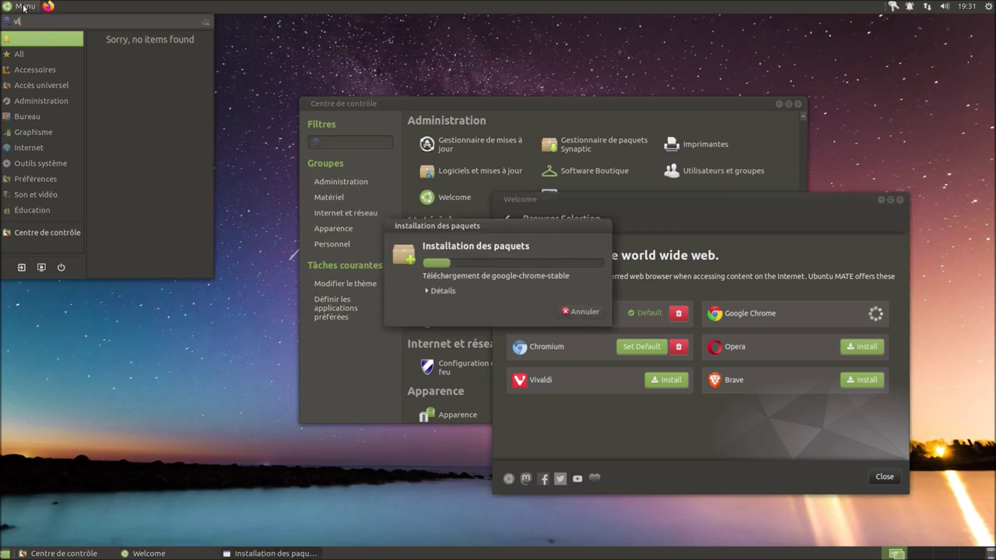
key("BackSpace")
key("BackSpace")
key("BackSpace")
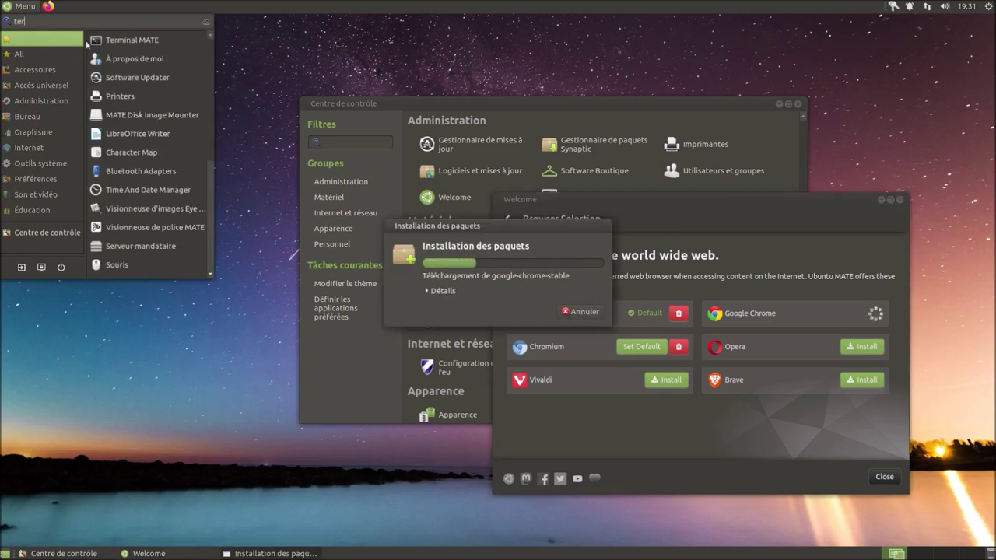
left_click(117, 40)
type("snap list")
key("Return")
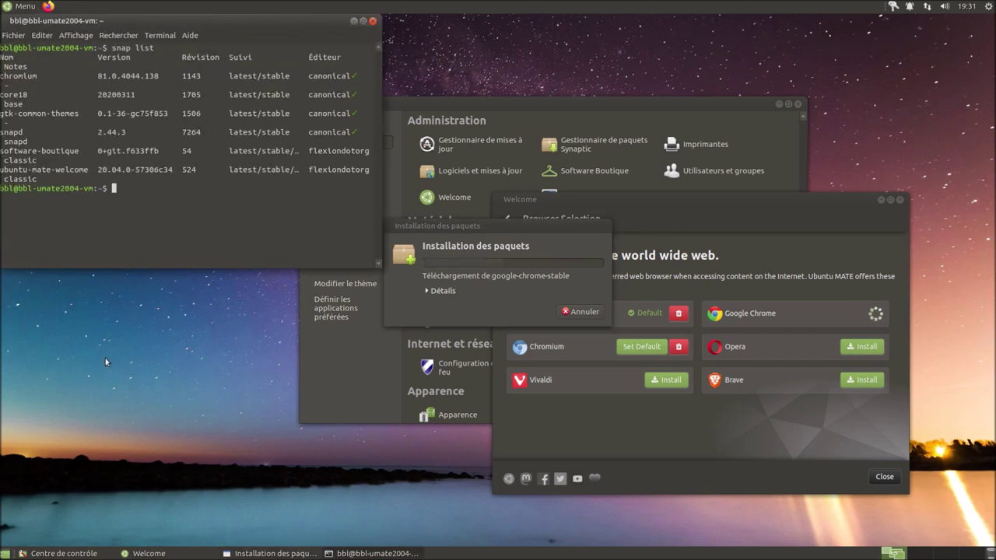
left_click(373, 21)
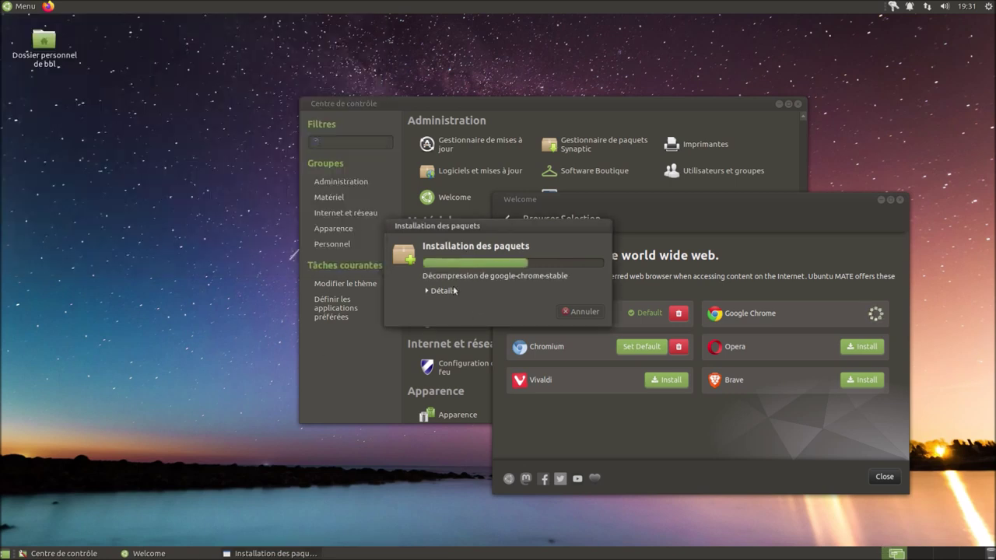
Search the installed applications for "chr" and launch the Chromium web browser.
left_click(21, 10)
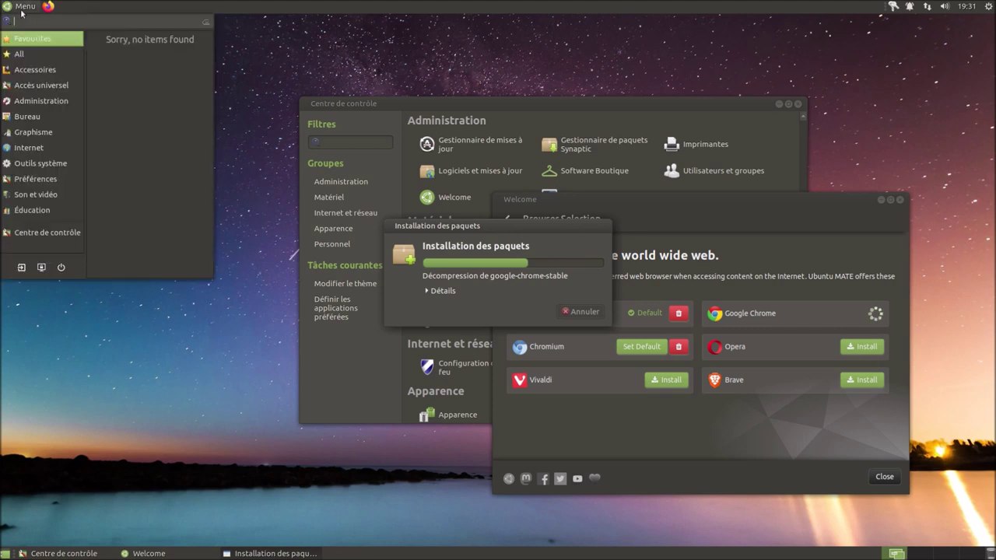
type("chr")
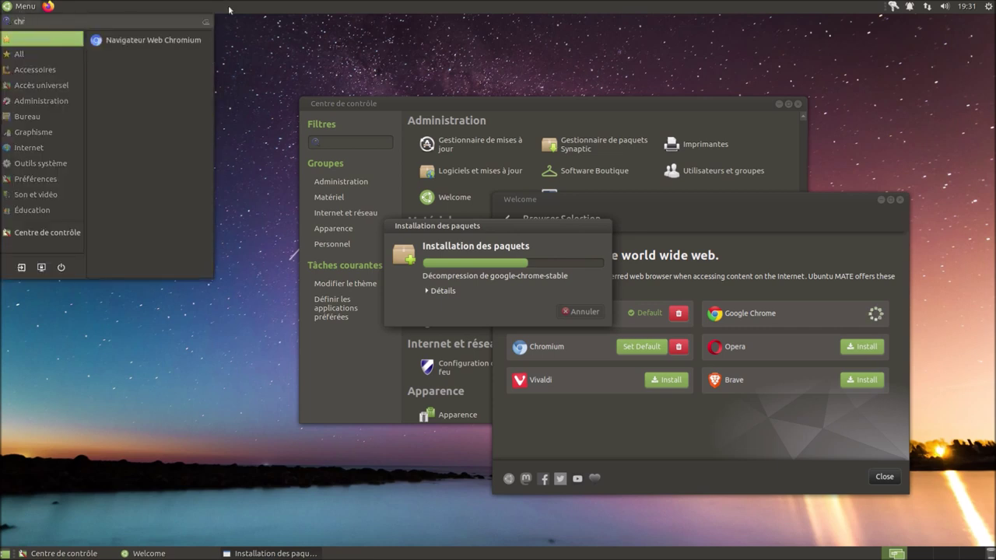
left_click(129, 40)
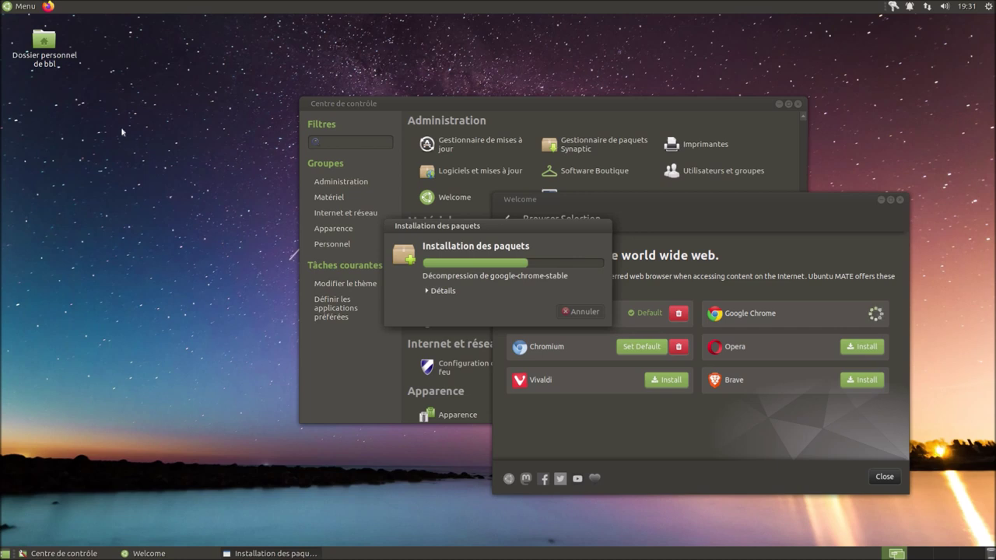
Run "snap list" again in a fresh terminal while Chromium starts, and close the terminal.
left_click(11, 9)
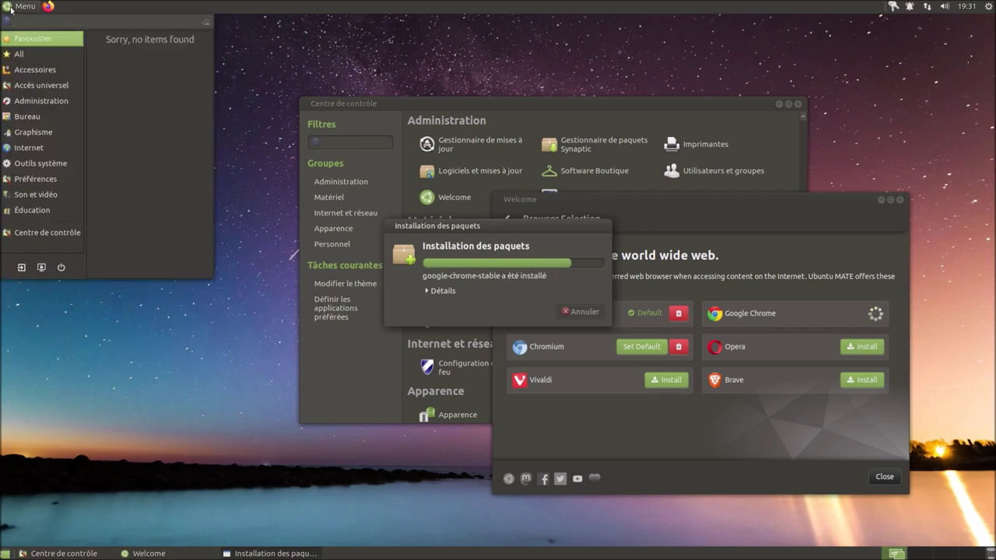
left_click(10, 10)
left_click(23, 9)
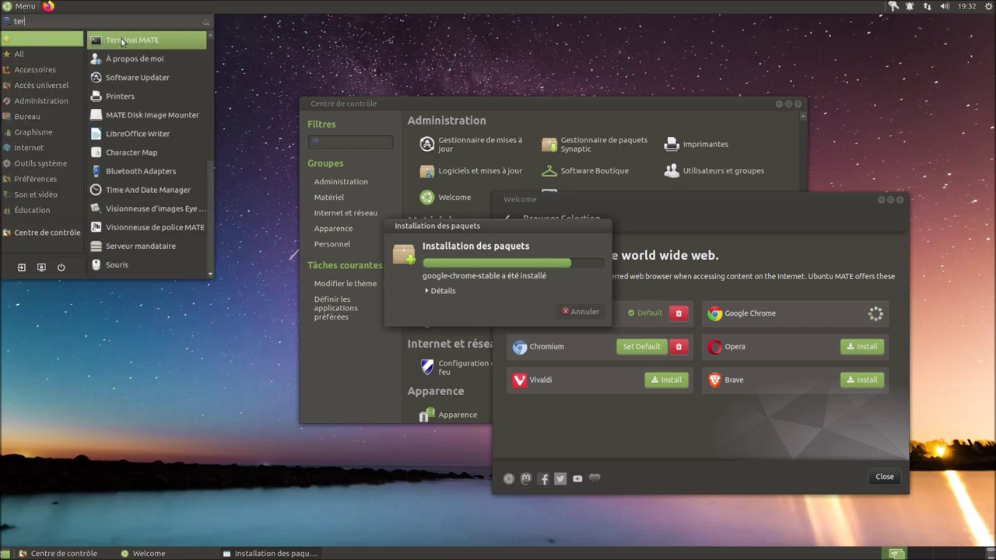
left_click(120, 43)
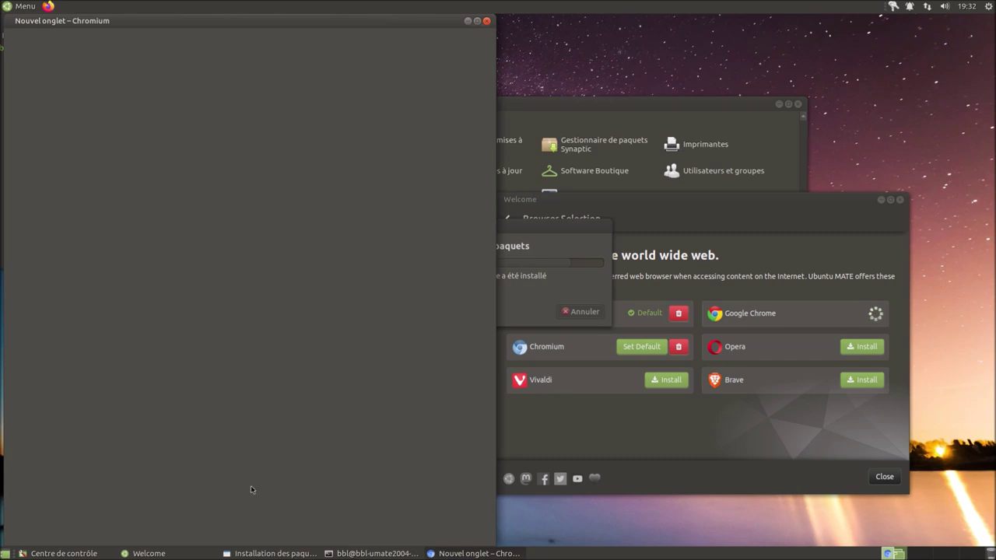
left_click(372, 553)
type("snap list")
key("Return")
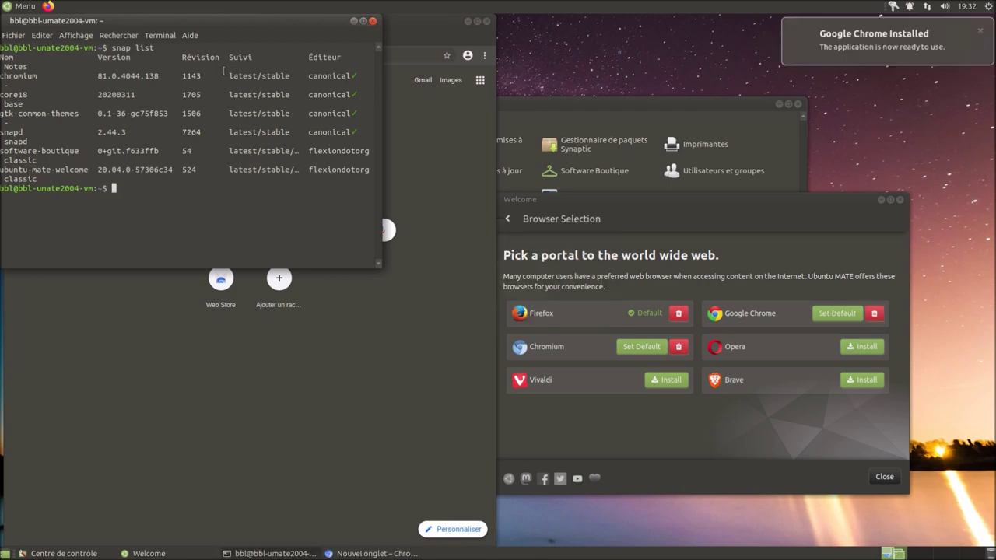
left_click(372, 21)
Open Chromium's About page, highlight the snap mention in its version line, and quit the browser.
left_click(484, 56)
left_click(395, 250)
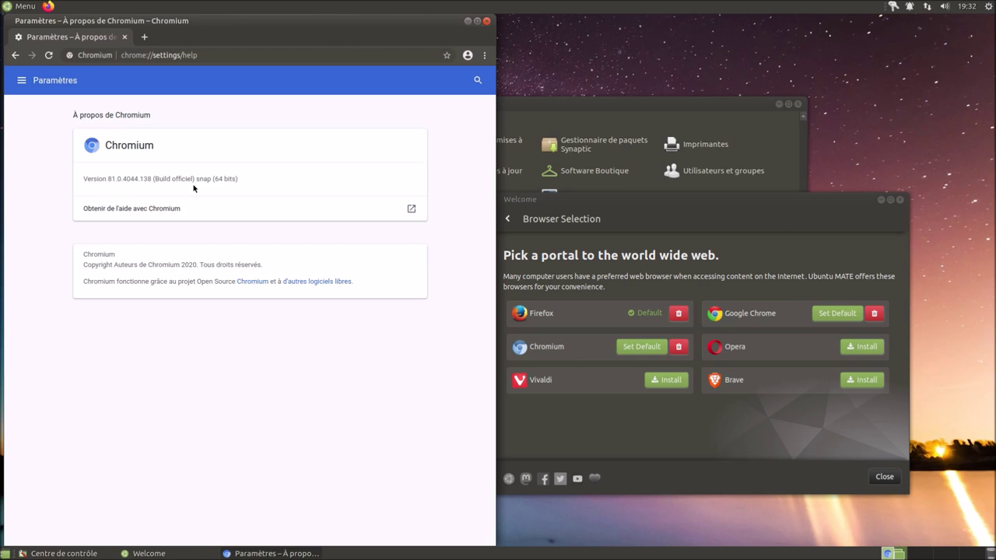
left_click_drag(196, 180, 230, 180)
left_click(484, 55)
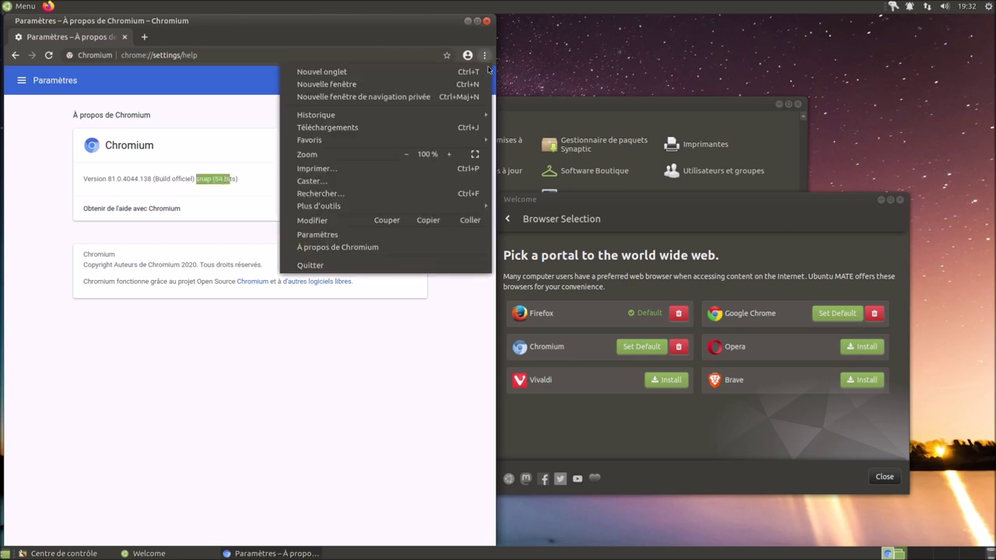
left_click(448, 266)
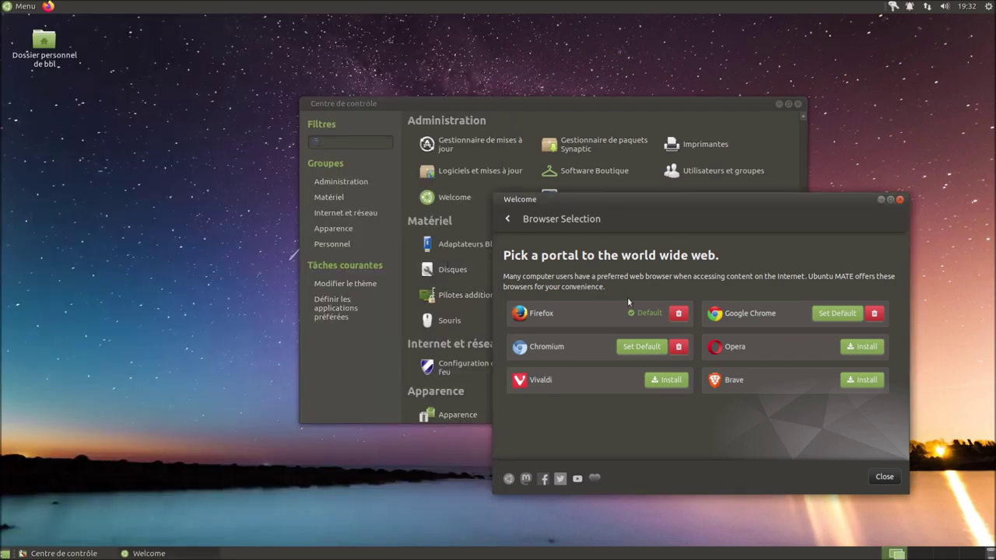
Look for Google Chrome among the installed applications by searching "chro" and checking the Internet category.
left_click(21, 8)
type("ch")
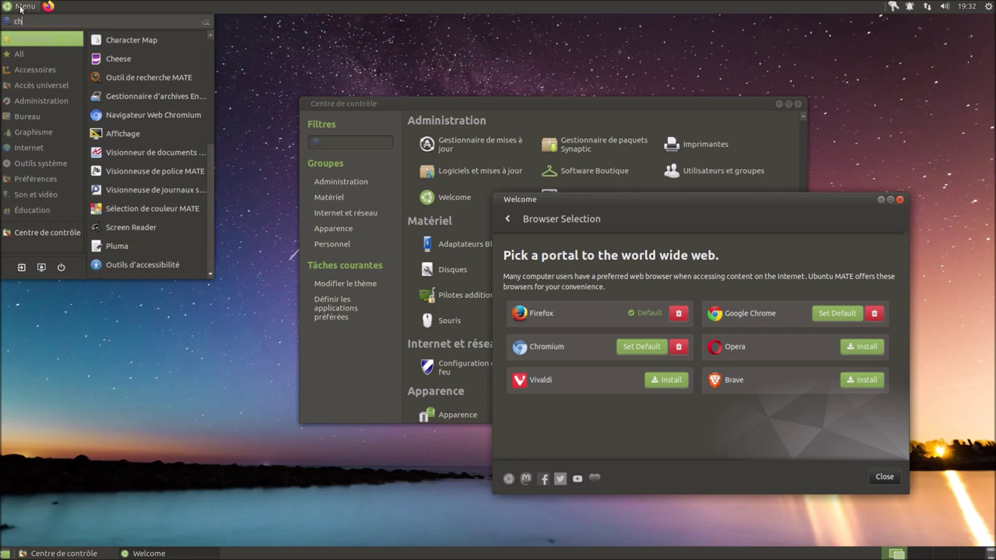
type("ro")
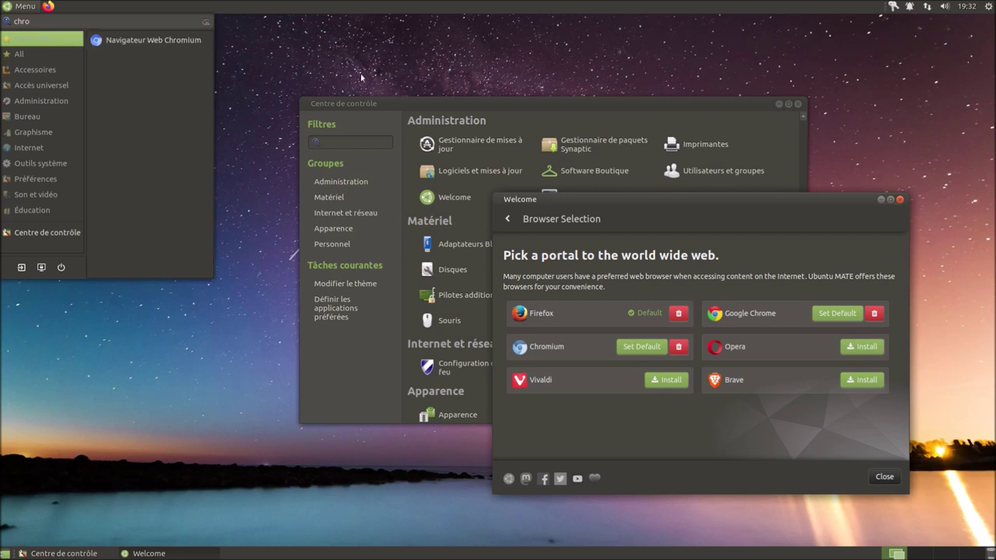
left_click(389, 70)
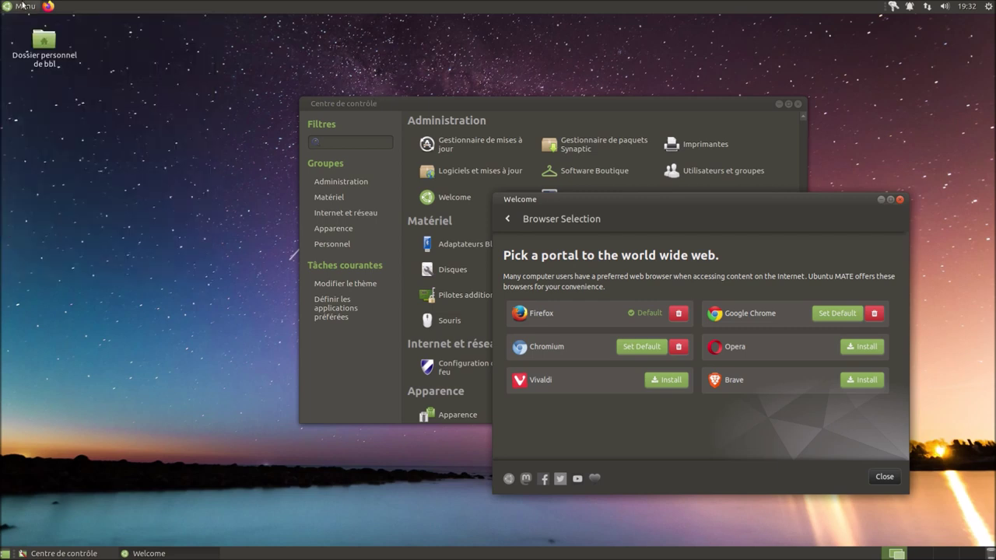
left_click(24, 6)
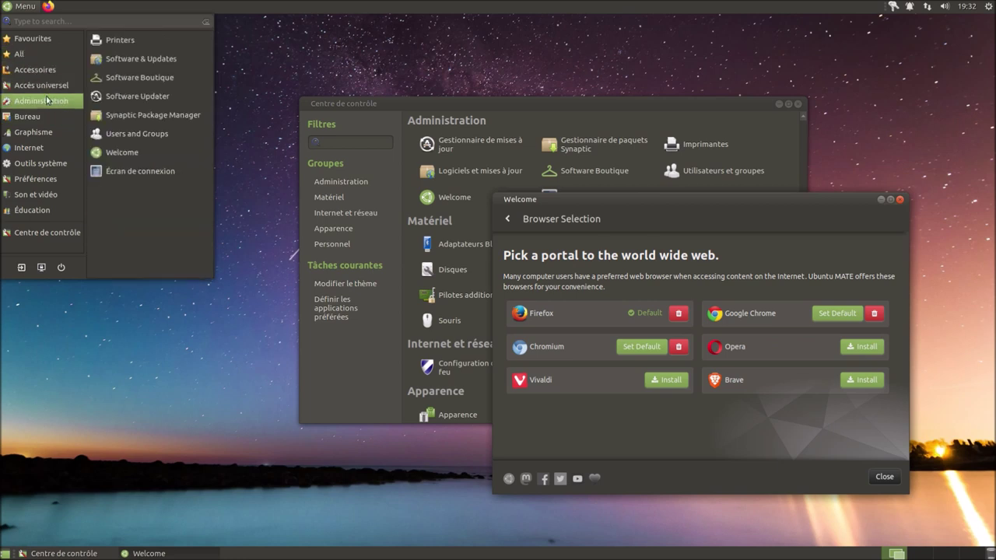
mouse_move(42, 150)
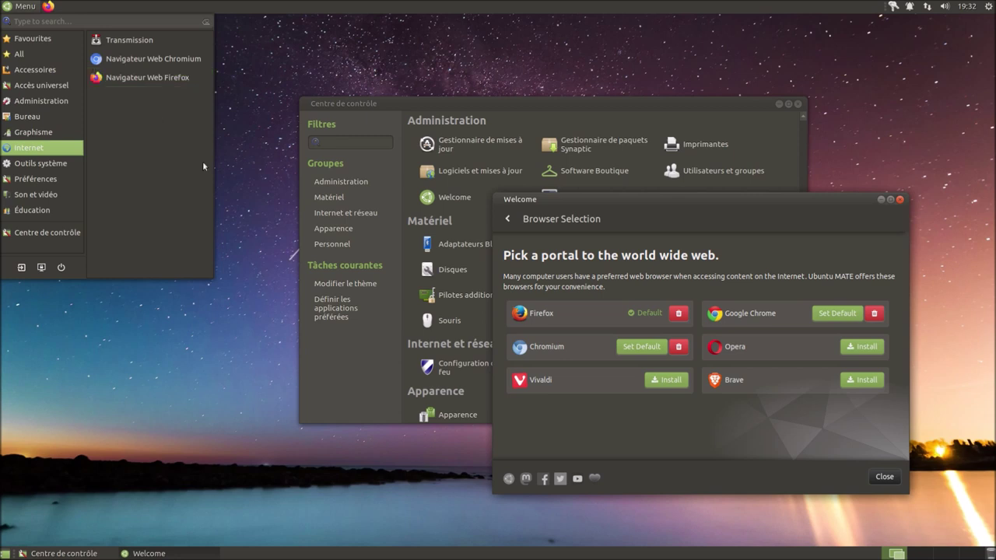
left_click(593, 422)
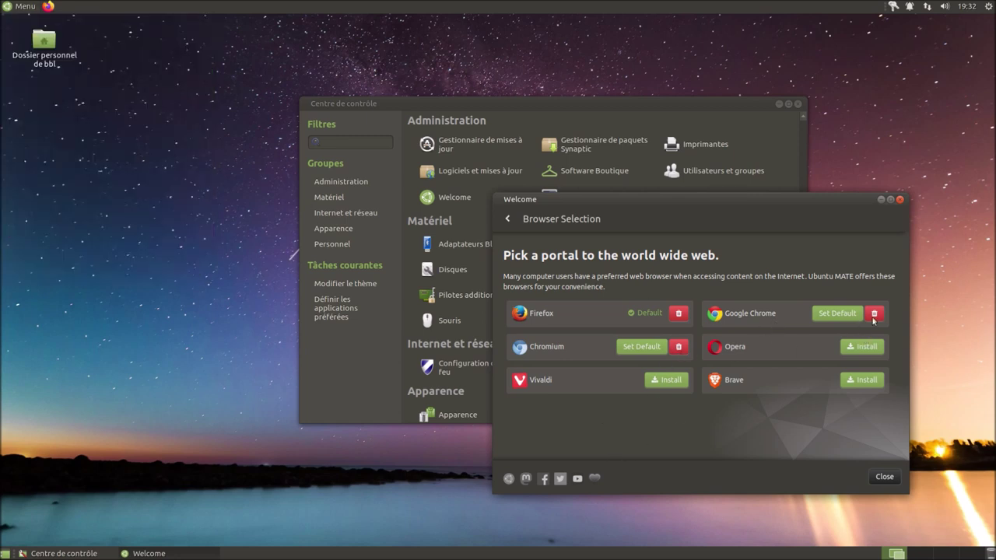
Uninstall Chromium and Google Chrome from the Browser Selection page, moving the Control Centre window aside.
left_click(678, 348)
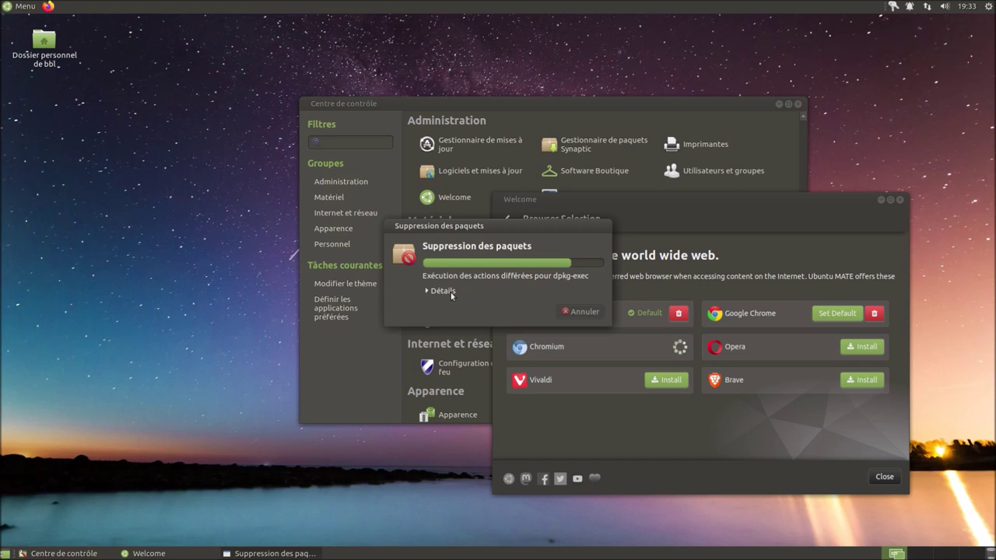
left_click_drag(585, 101, 367, 72)
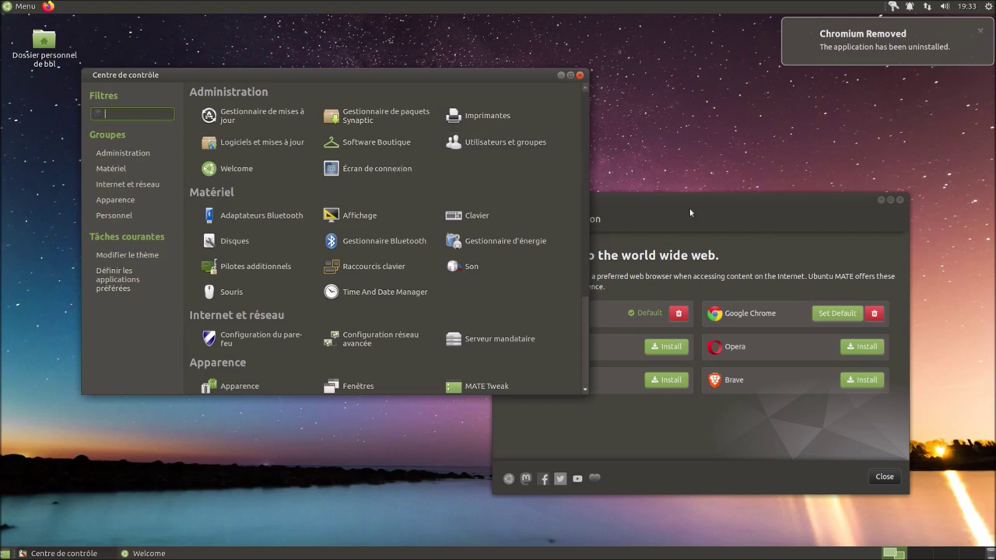
left_click_drag(491, 77, 449, 93)
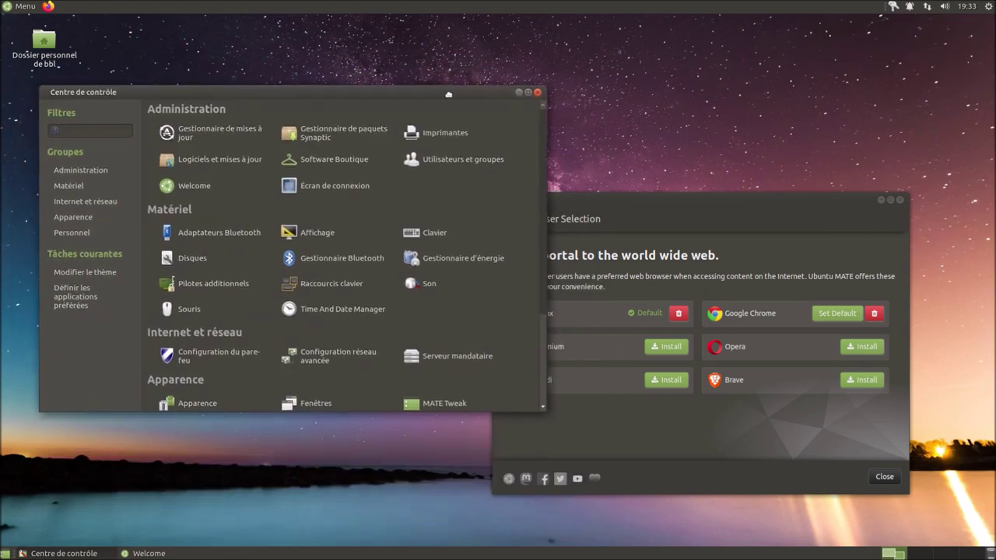
left_click(737, 201)
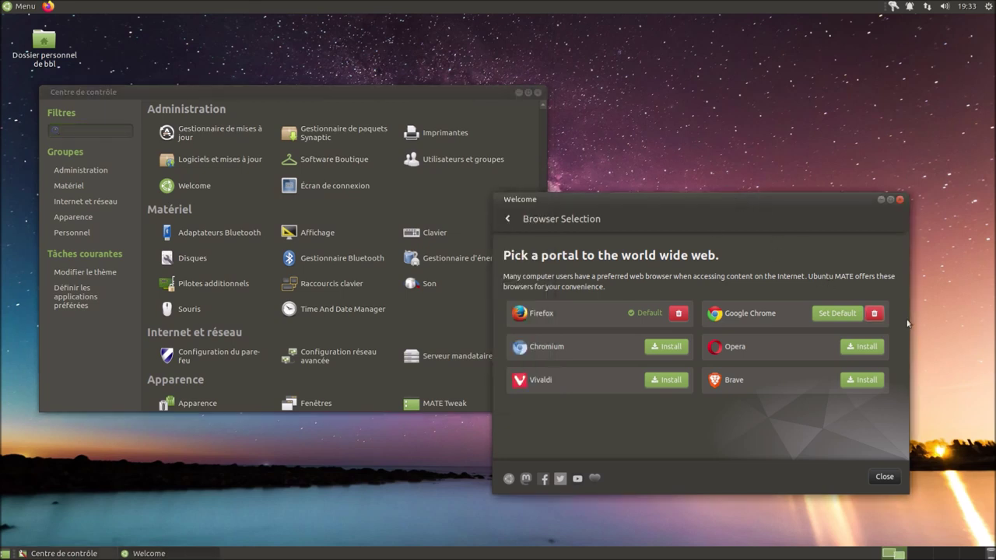
left_click(876, 314)
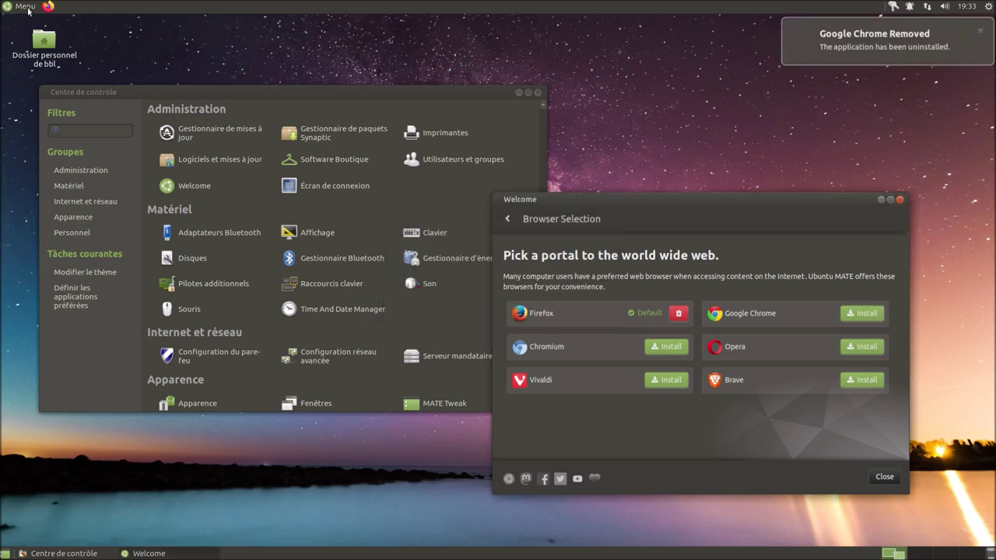
Find and launch the Synaptic Package Manager, authenticating with the account password.
left_click(27, 10)
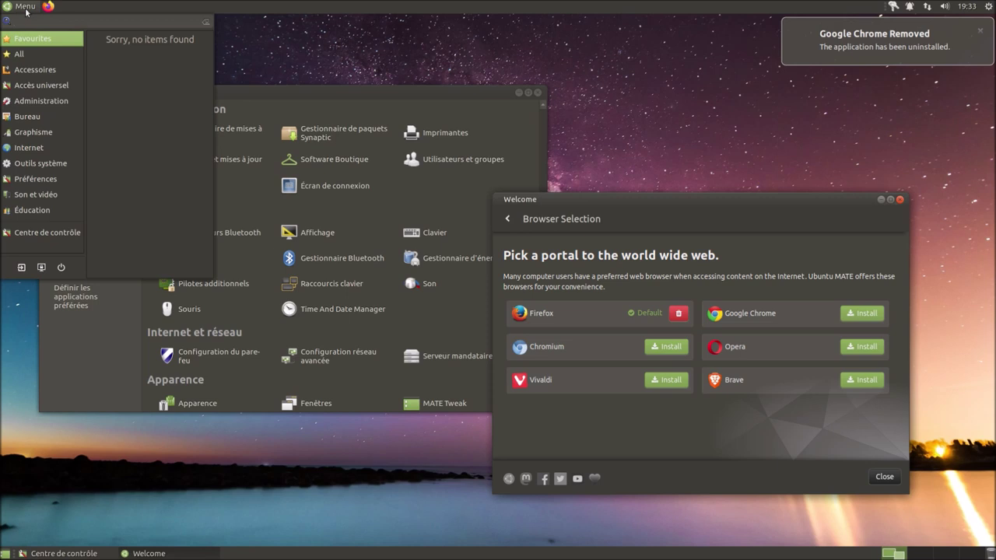
type("syn")
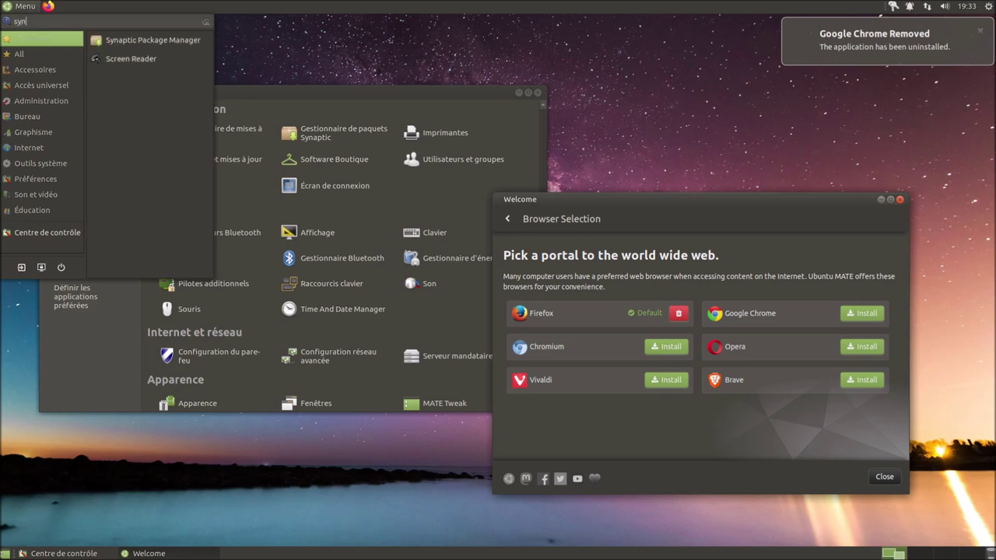
left_click(147, 40)
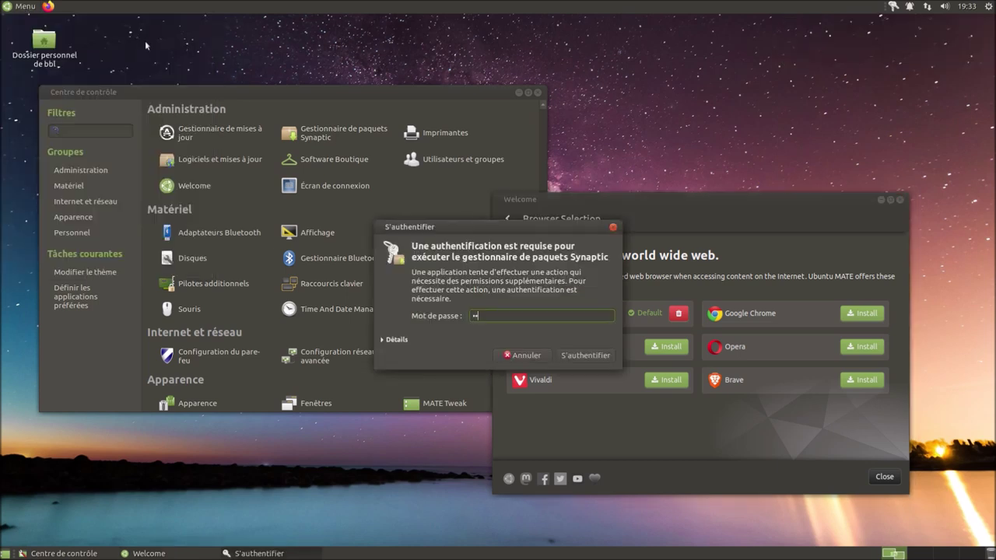
key("Return")
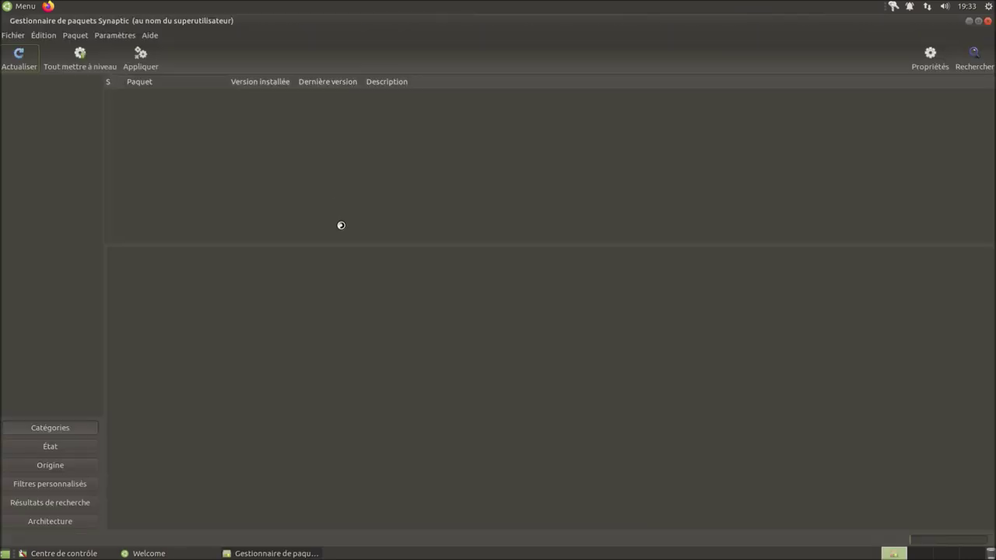
List the uninstalled packages with leftover configuration and mark chromium-browser and google-chrome-stable for complete removal.
left_click(47, 447)
left_click(46, 124)
left_click(165, 96)
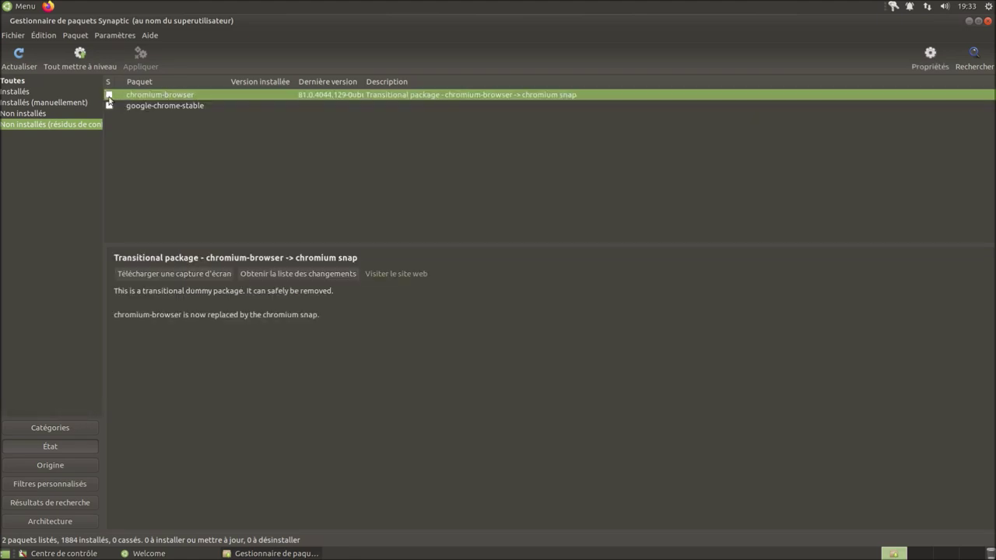
key("ctrl+a")
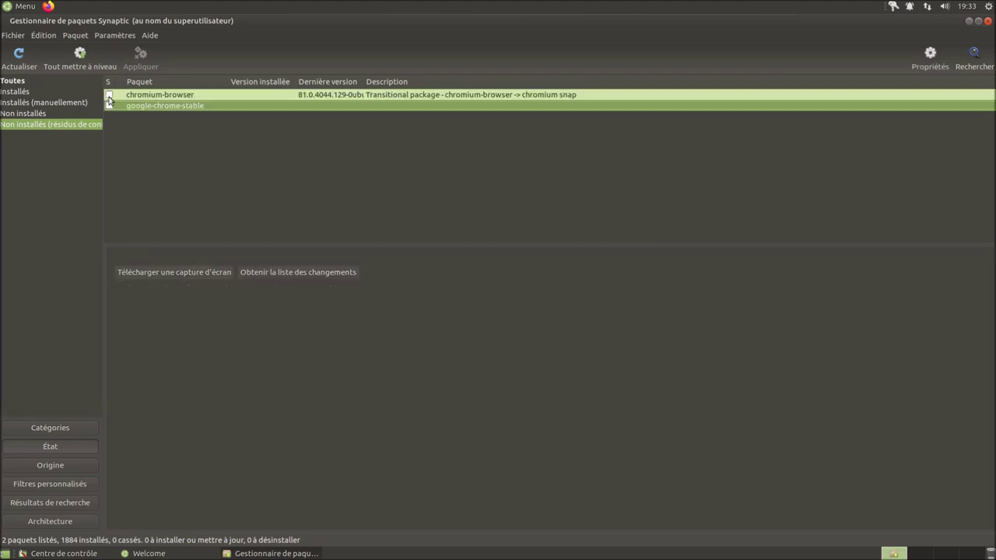
right_click(178, 106)
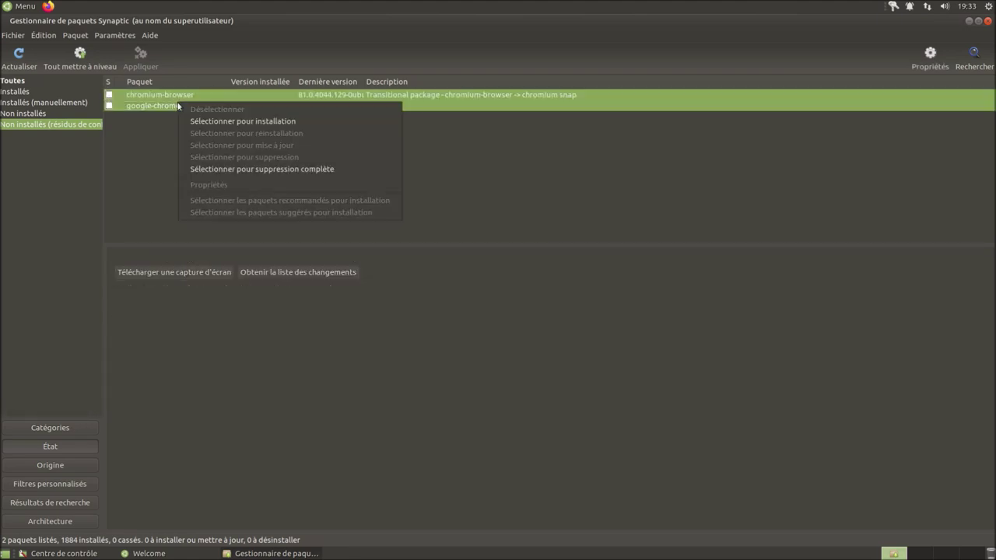
left_click(230, 171)
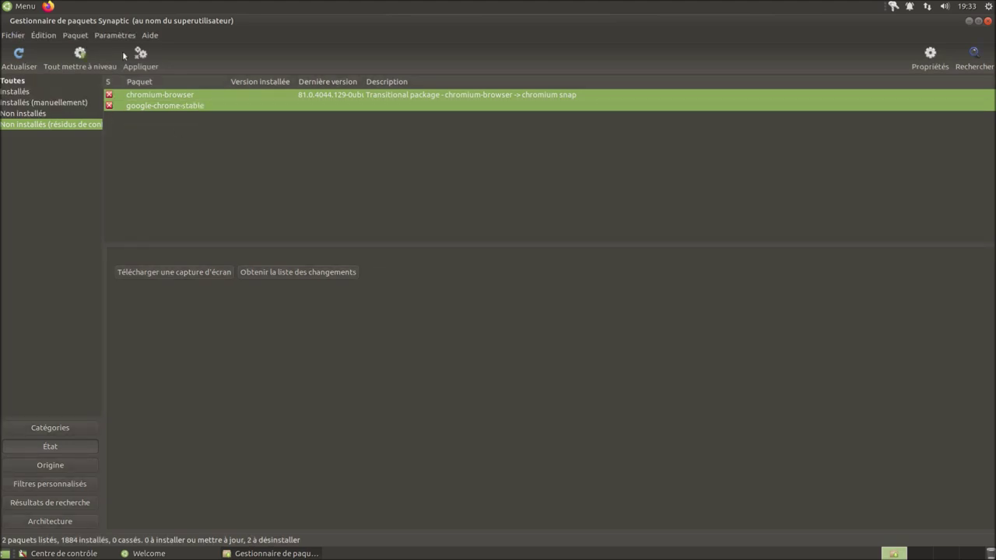
Apply the marked complete removals, expand the progress details, and close the package manager.
left_click(144, 58)
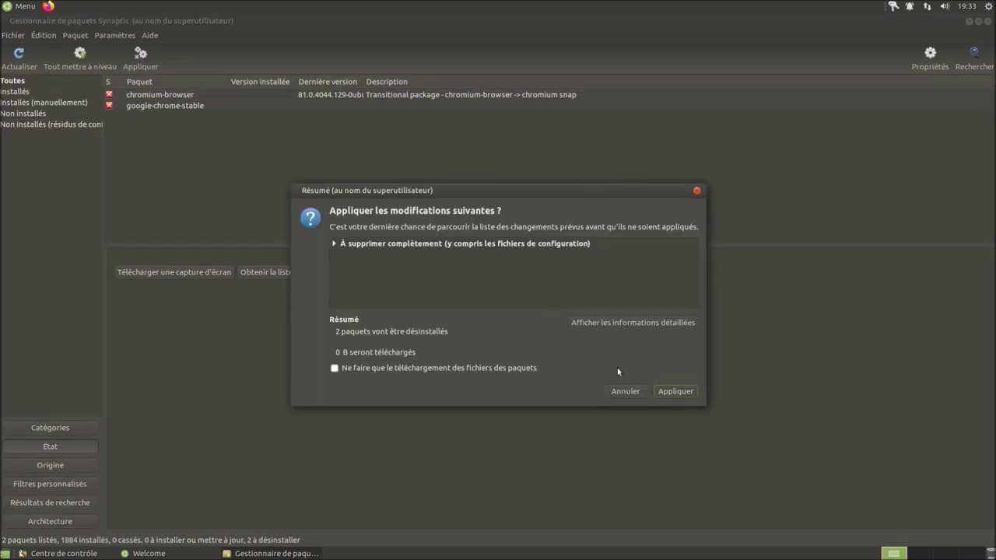
left_click(676, 391)
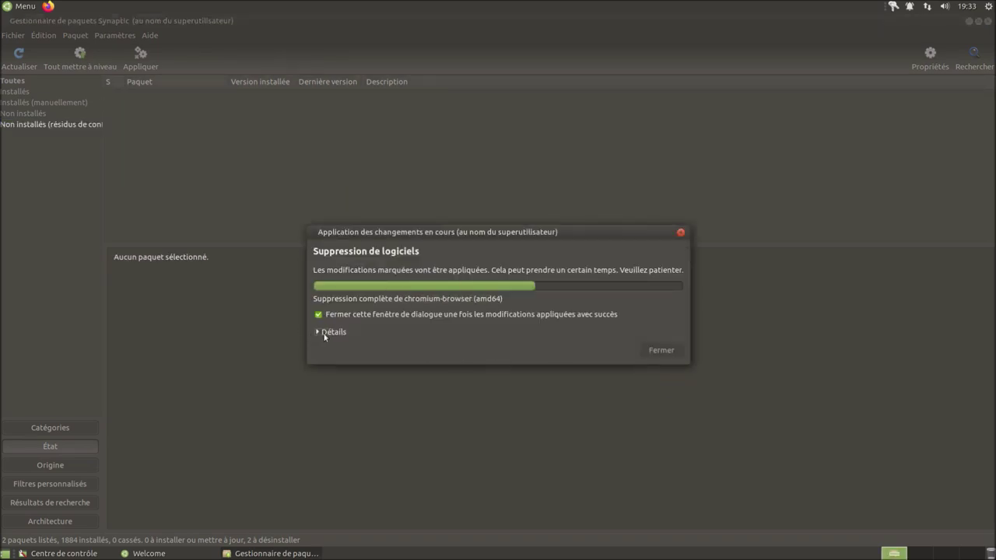
left_click(327, 333)
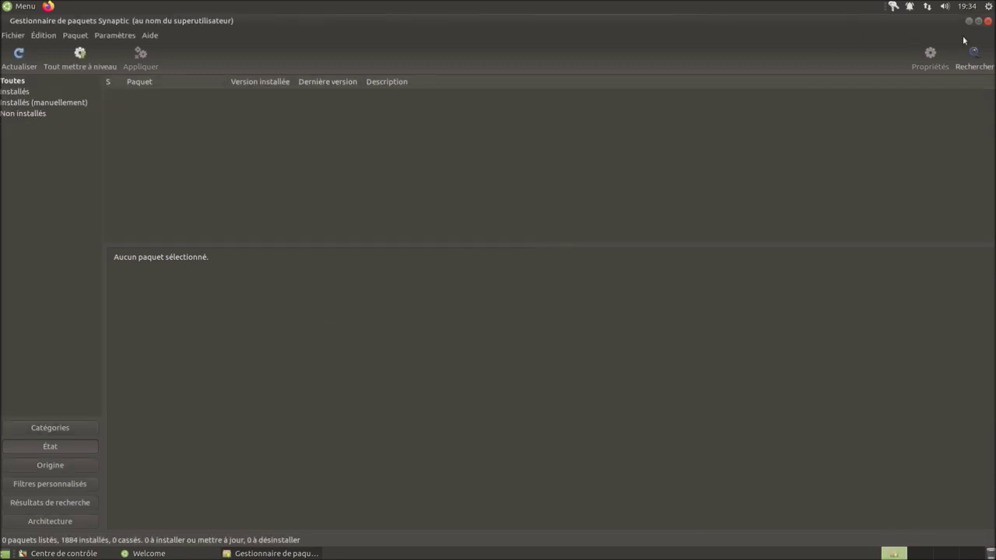
left_click(988, 21)
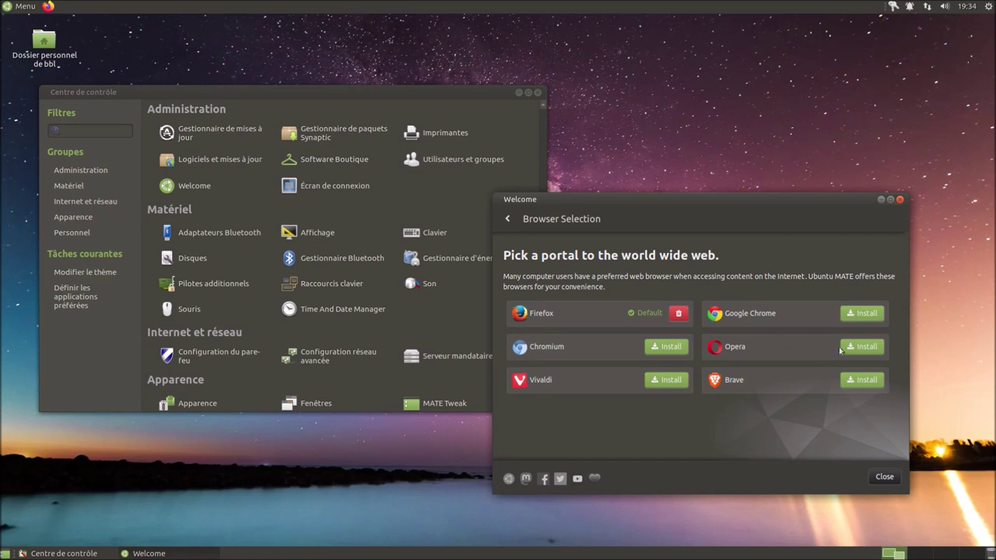
Start installing Google Chrome from Welcome's Browser Selection page and return to the Control Centre.
left_click(866, 313)
left_click(377, 106)
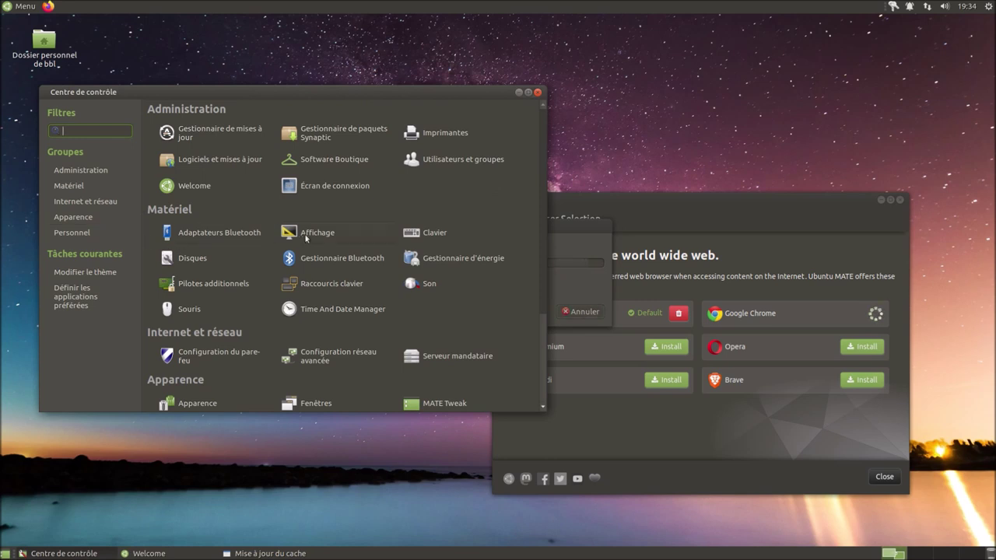
Enable write caching in the 21 GB disk's drive settings in Disks, authenticating with the account password, and close Disks.
left_click(194, 261)
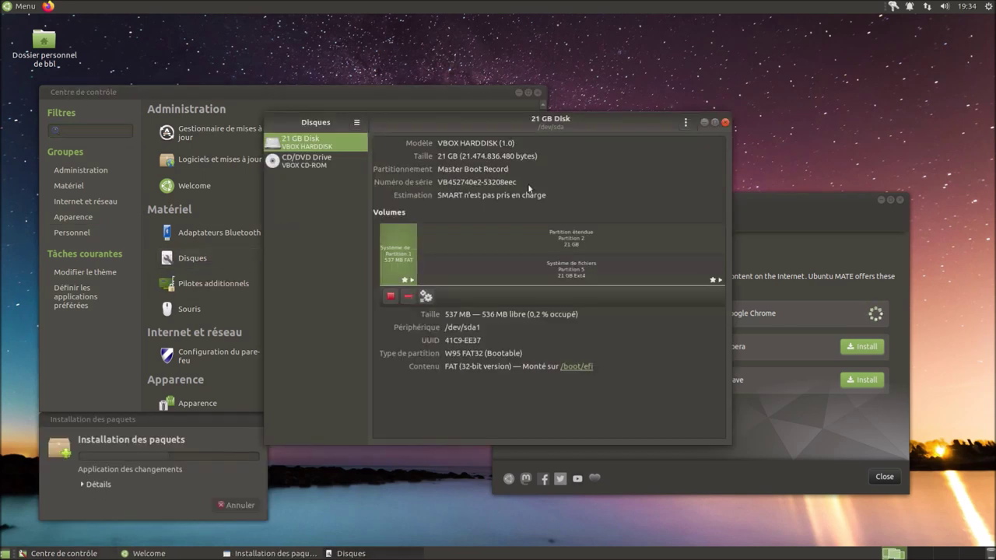
left_click(686, 122)
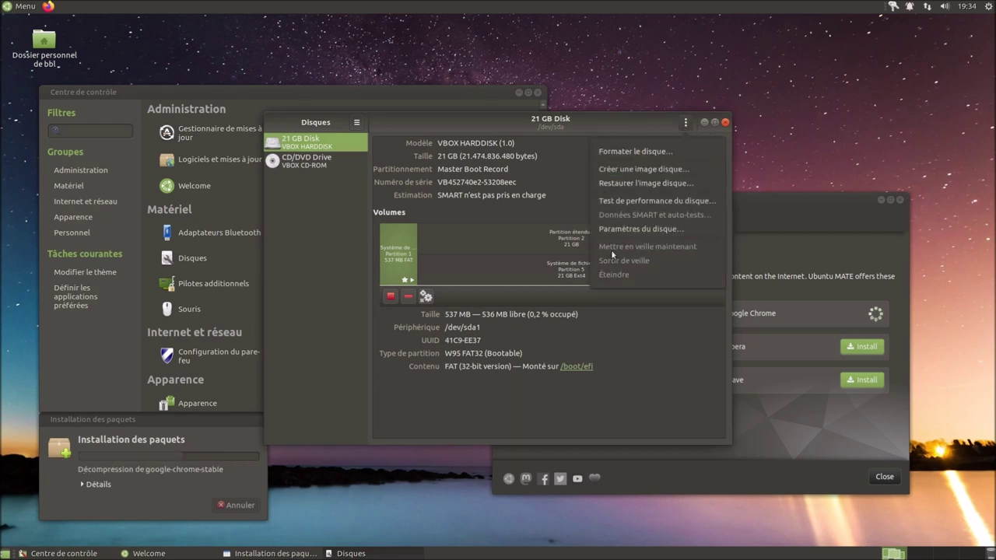
left_click(617, 230)
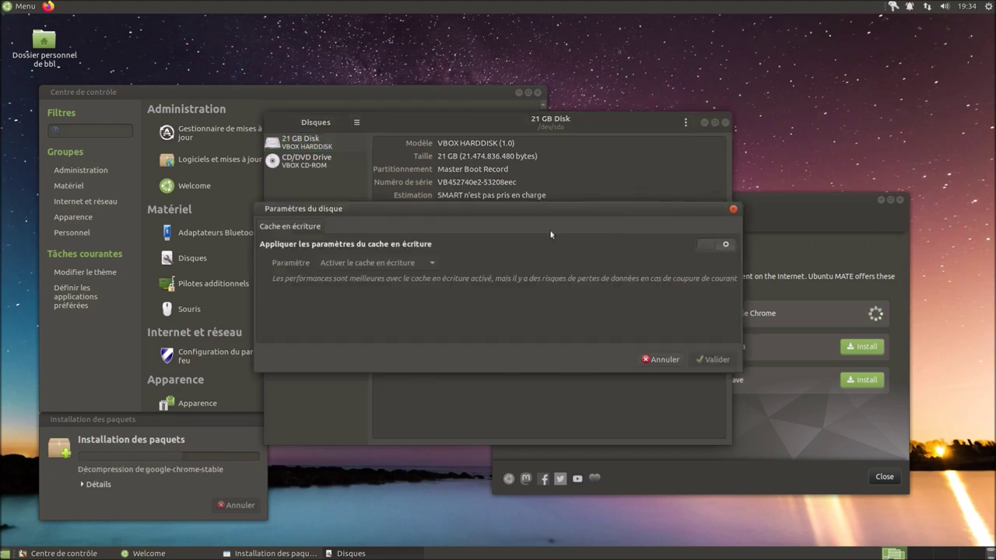
left_click(708, 244)
left_click(717, 360)
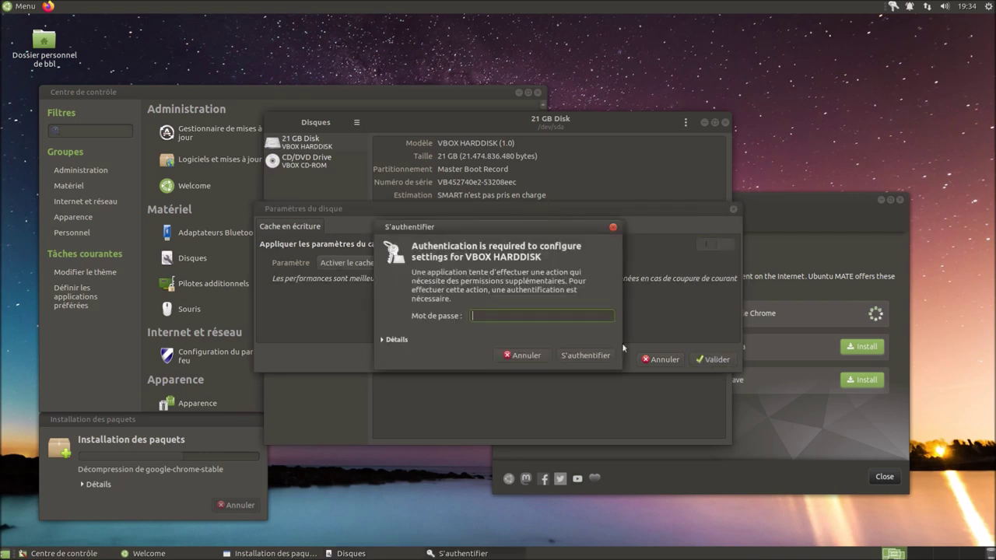
type("•")
key("Return")
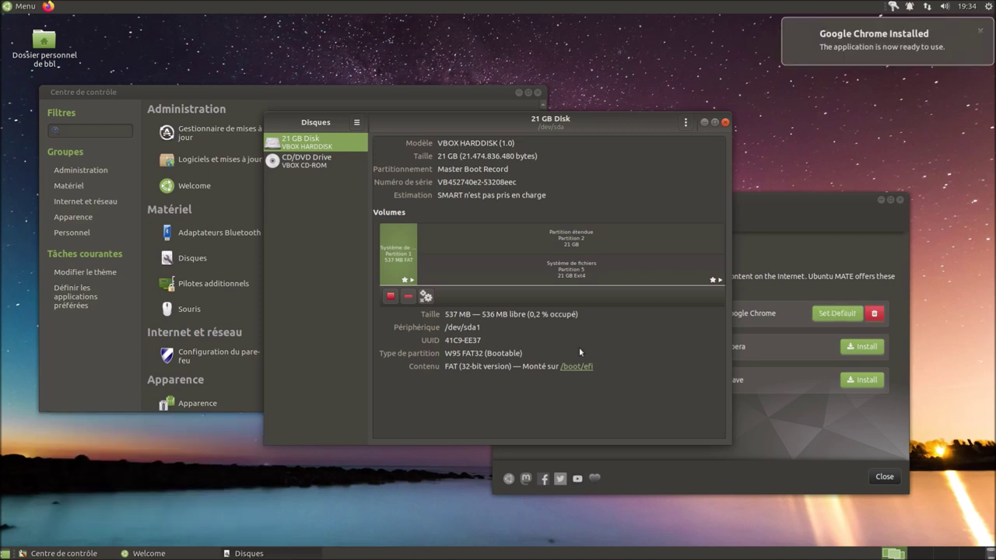
left_click(723, 123)
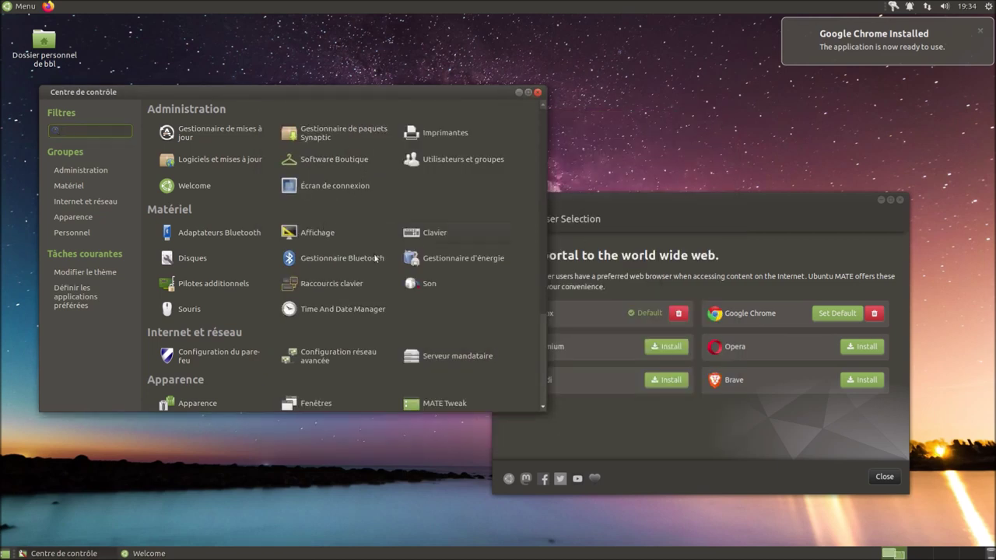
Review the mains power and general actions in the power management preferences and close them.
left_click(458, 264)
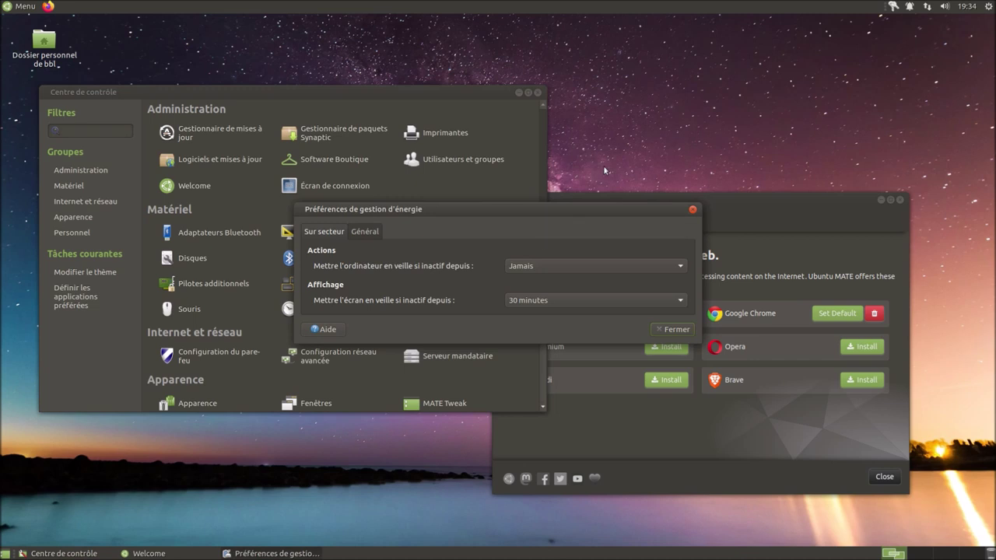
left_click(367, 233)
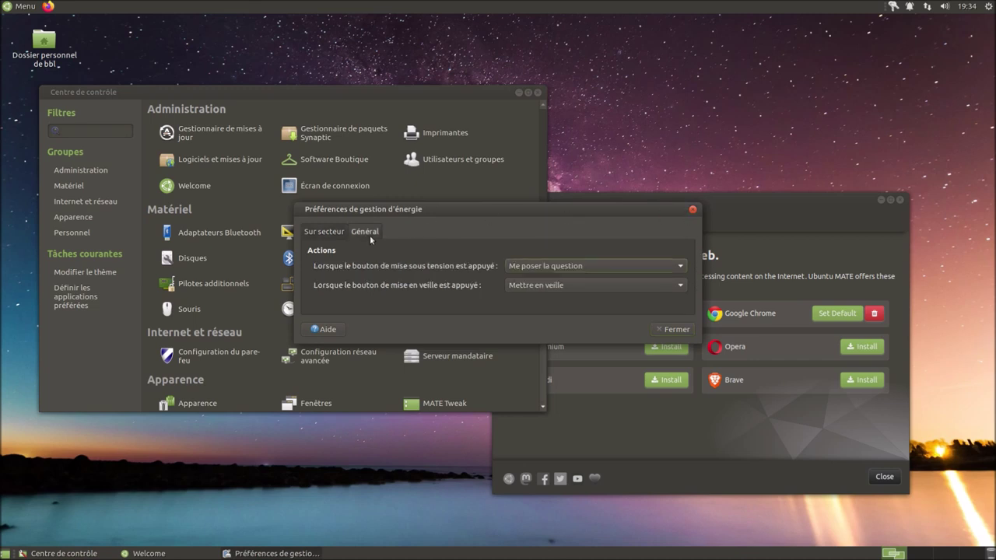
left_click(692, 211)
Open the applications menu.
left_click(9, 7)
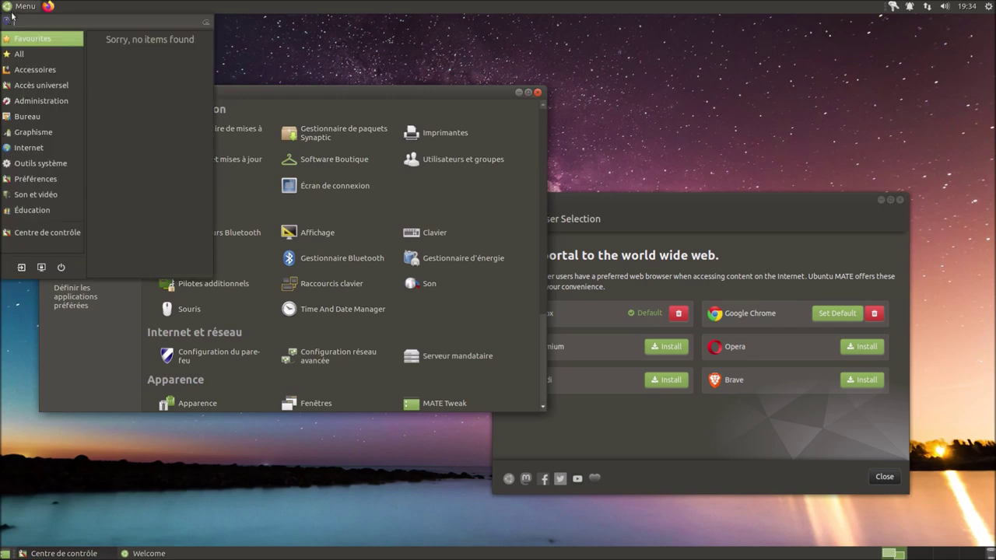
Launch the Chromium browser, check its version and package type on the About Chromium page, and close the browser.
type("ch")
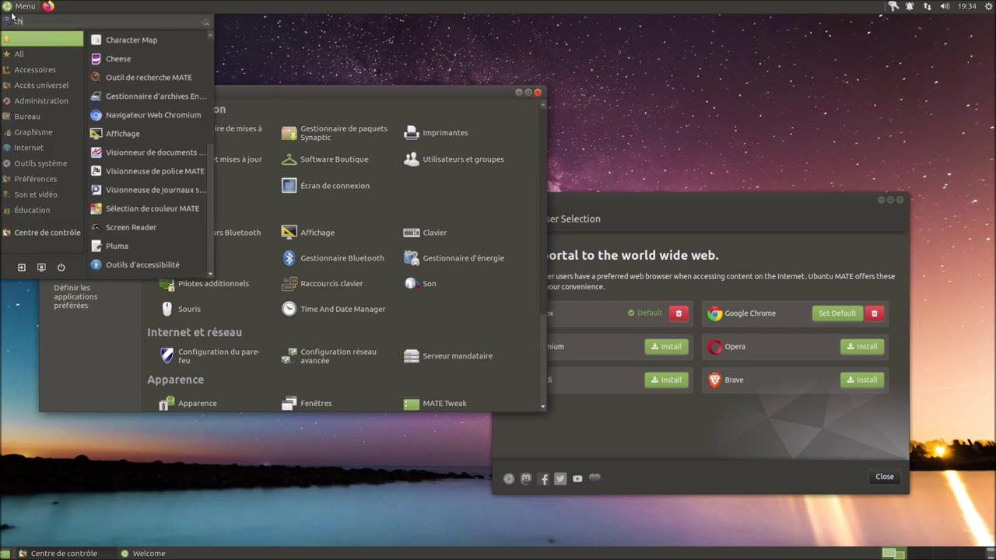
type("ro")
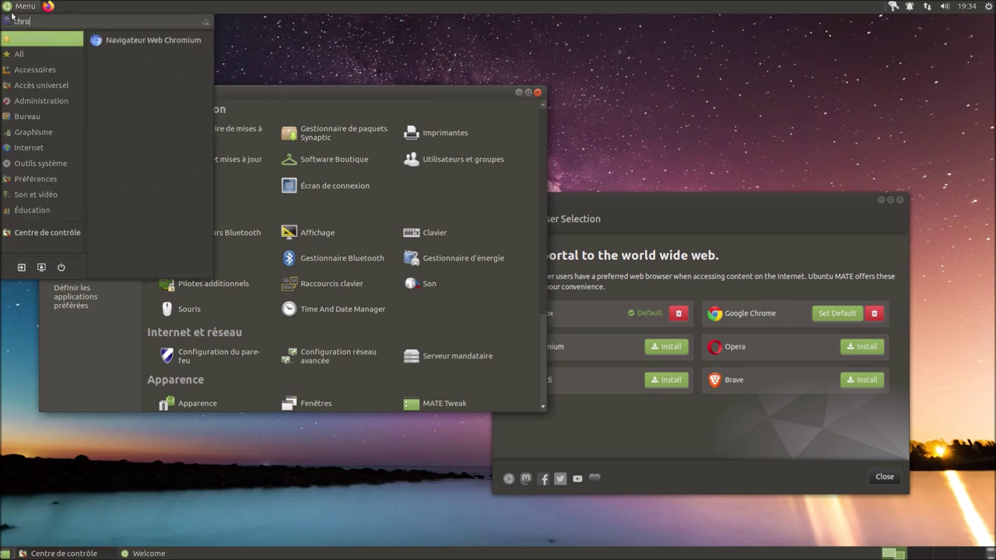
left_click(134, 48)
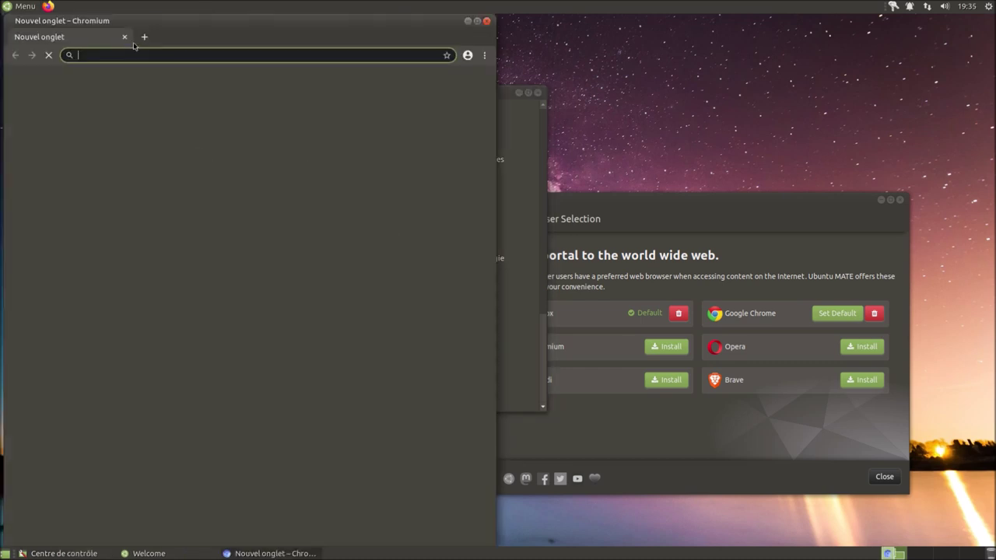
left_click(484, 58)
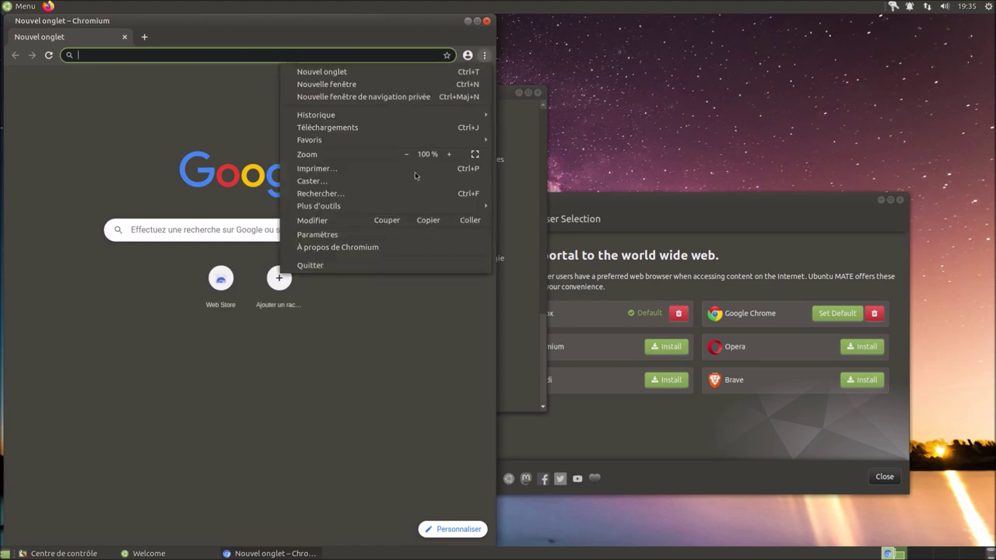
left_click(426, 248)
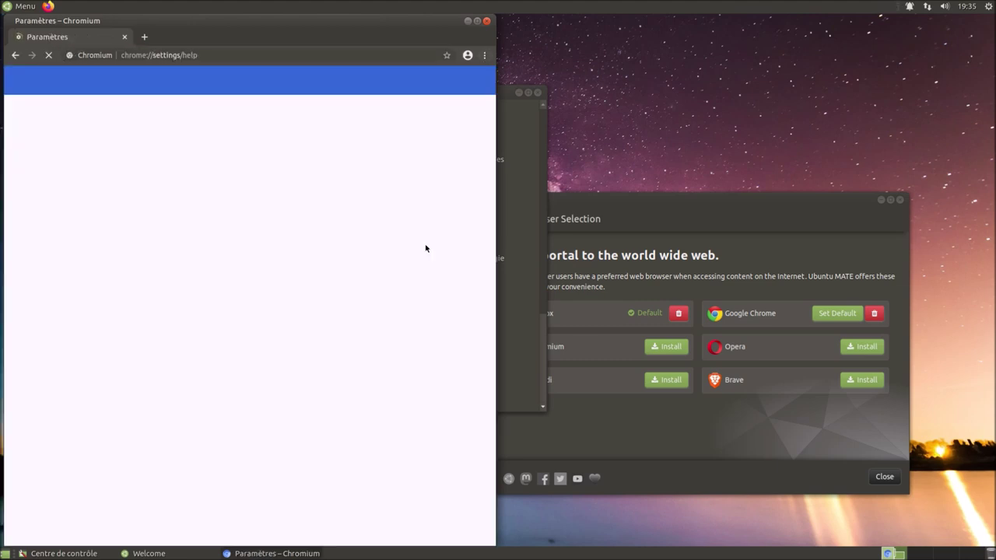
left_click_drag(198, 179, 219, 179)
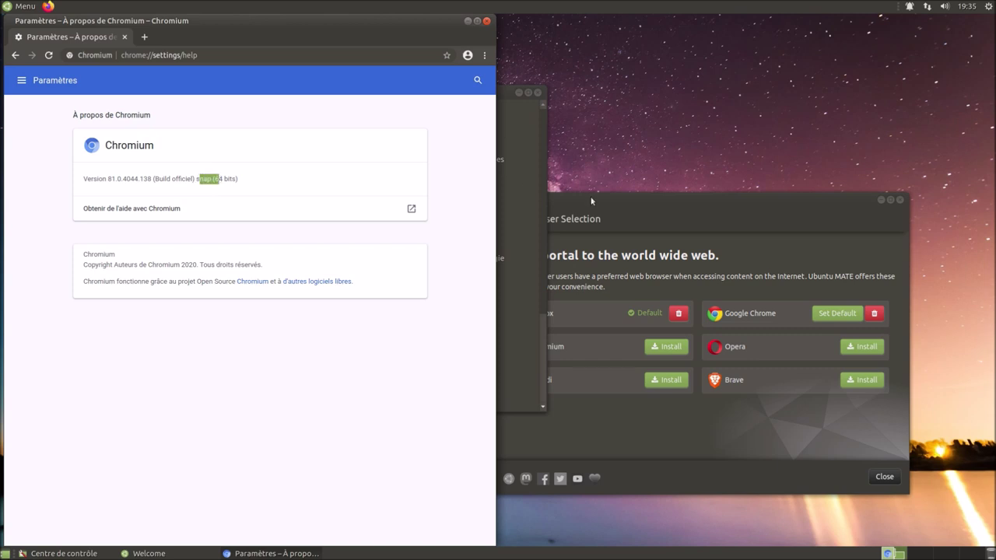
left_click(486, 21)
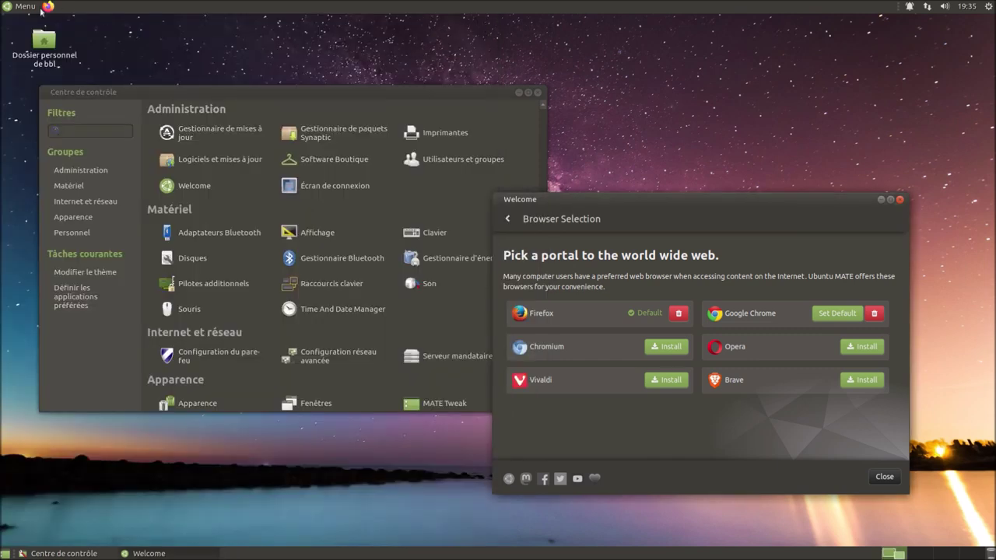
Open Terminal MATE and list the installed snap packages with "snap list".
left_click(23, 10)
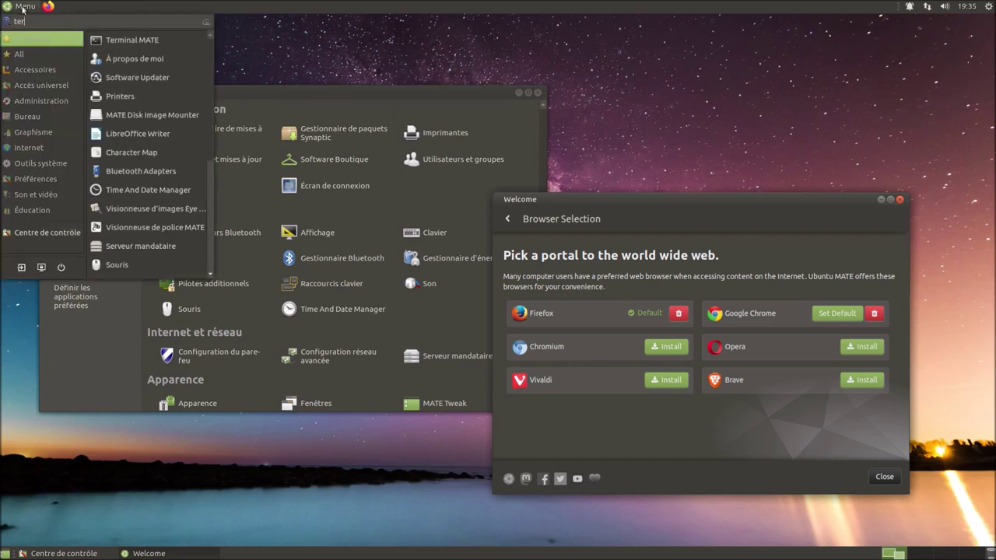
left_click(143, 44)
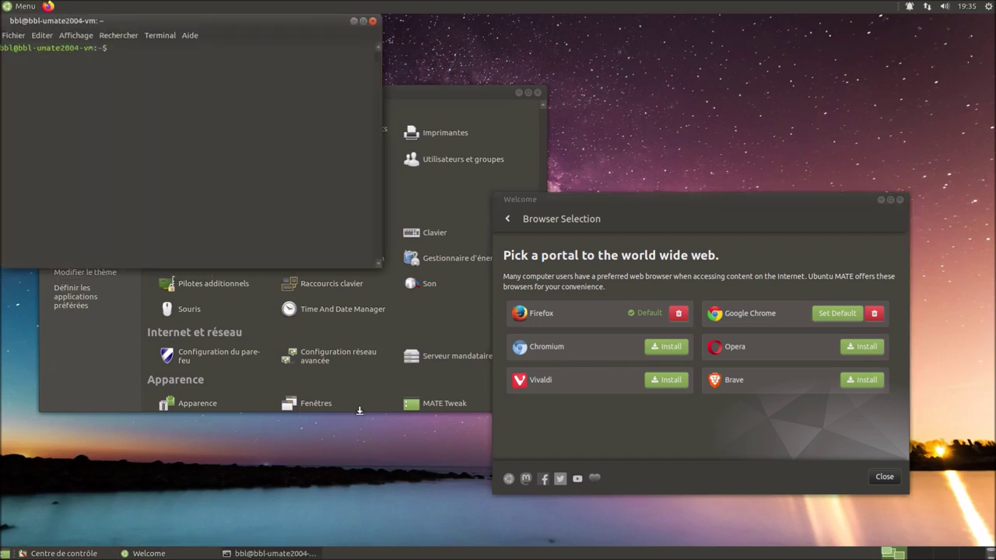
type("snap list")
key("Return")
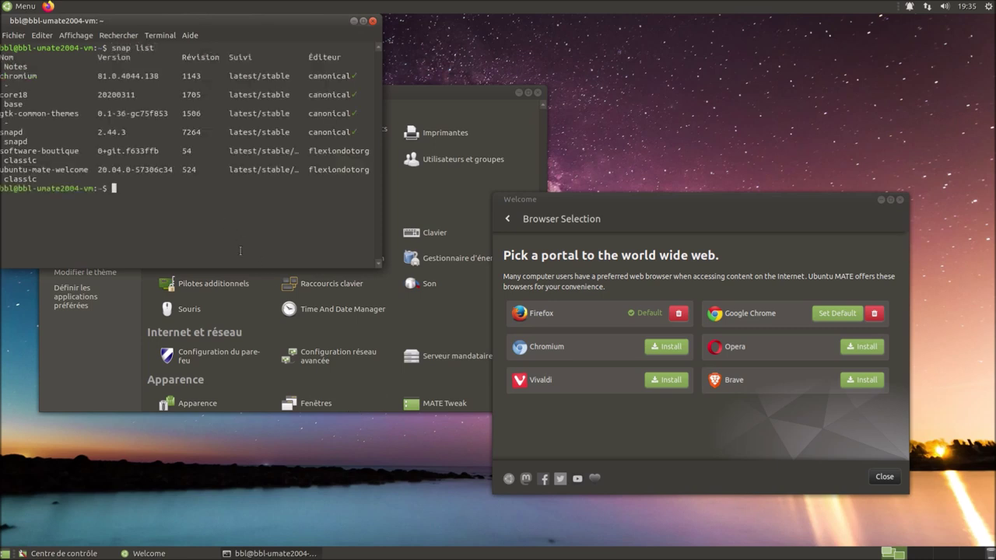
Close the Welcome window and uninstall Chromium with "snap remove chromium", entering the account password to authenticate.
type("snap")
left_click(900, 201)
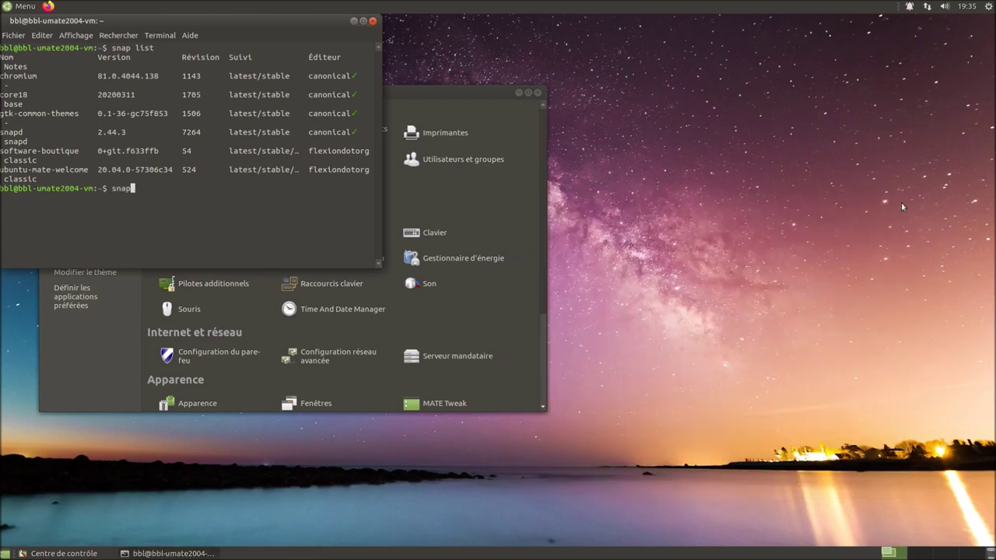
type("remove chromium")
key("Return")
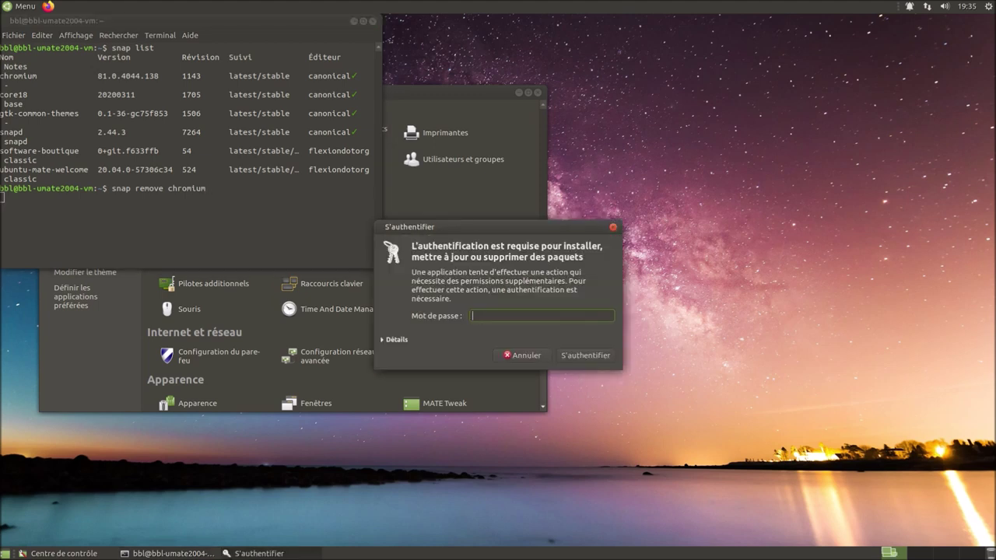
type("••••")
key("Return")
Reopen Welcome and uninstall Google Chrome from Browser Selection, entering the account password to authorise the removal.
left_click(28, 7)
type("wel")
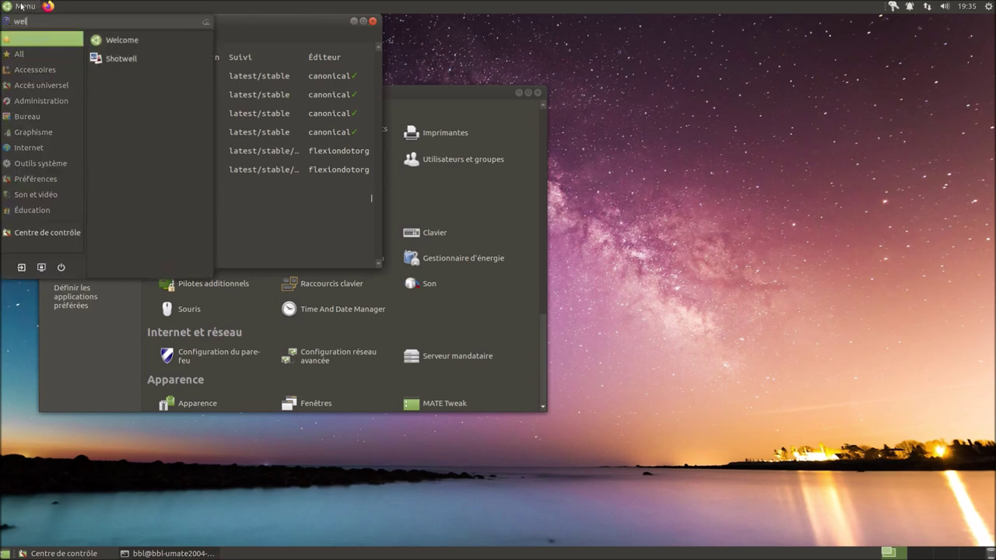
left_click(151, 39)
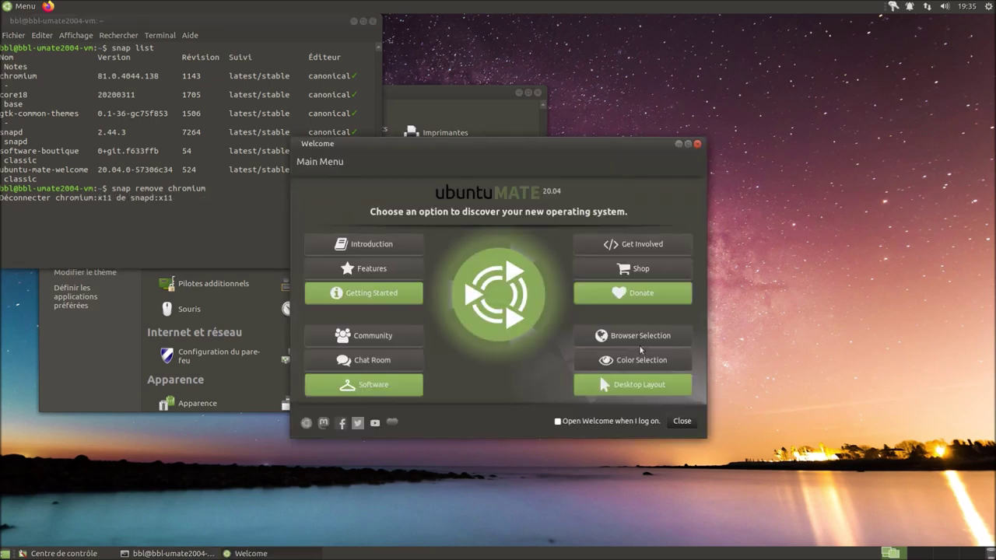
left_click(640, 336)
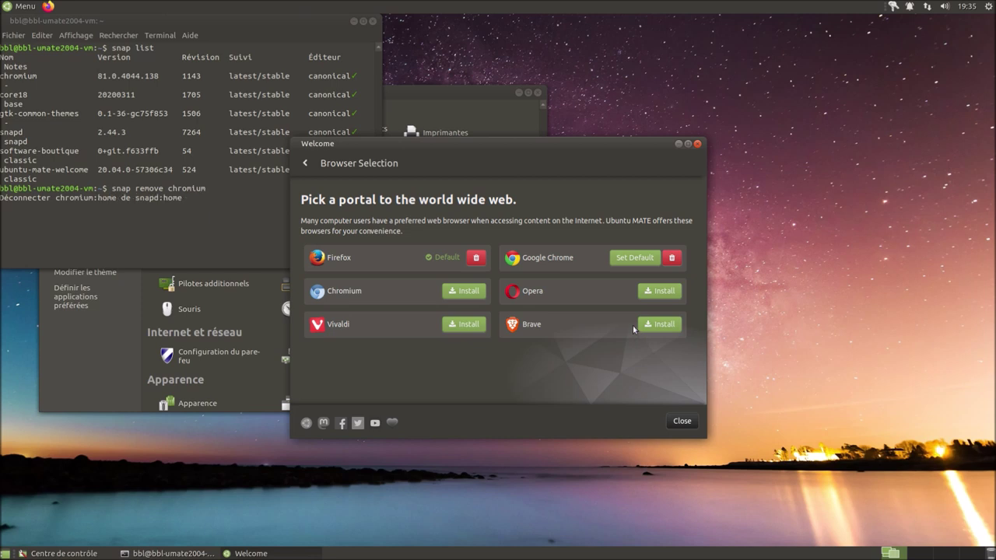
left_click(670, 259)
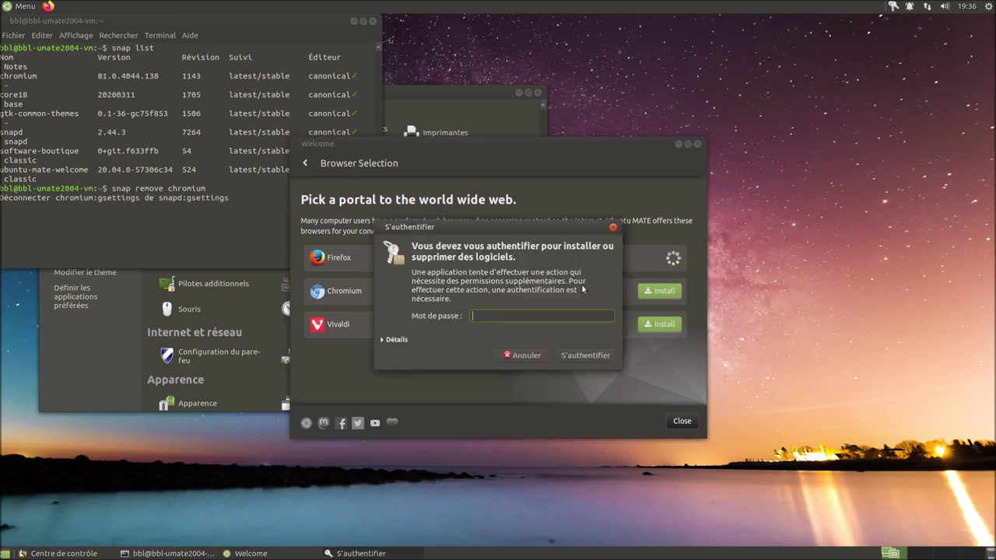
type("******")
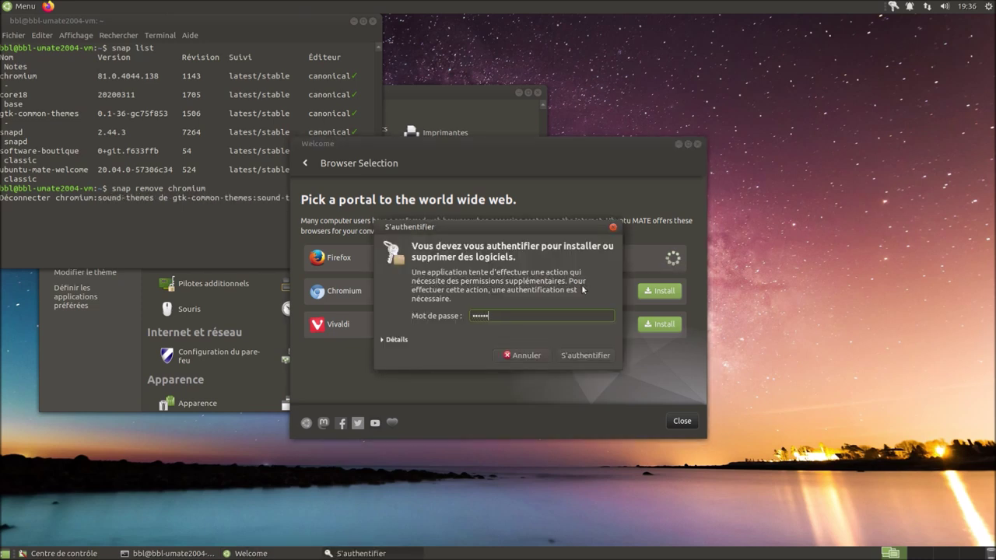
key("Return")
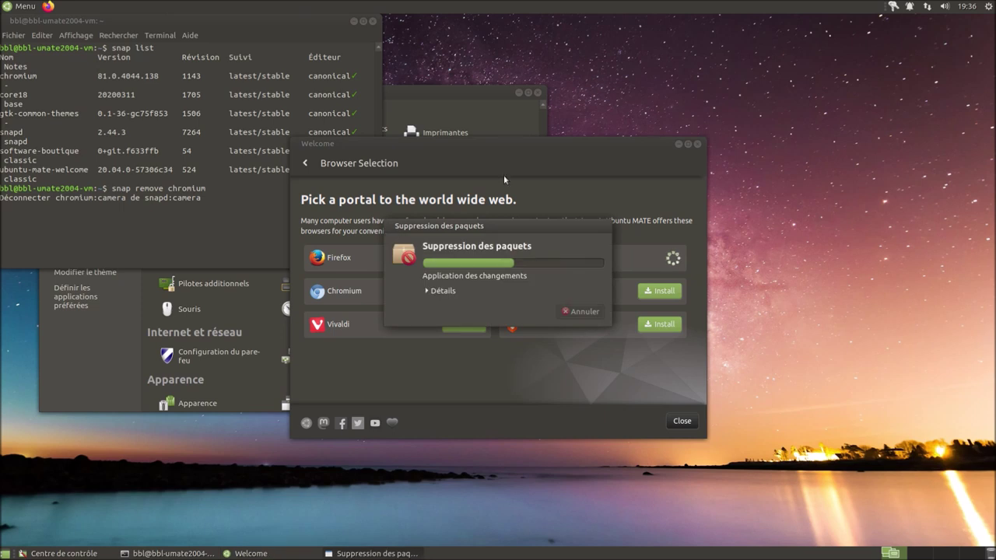
Review the theme, background, font and interface settings in the Control Centre's Appearance preferences, and close them.
left_click(476, 101)
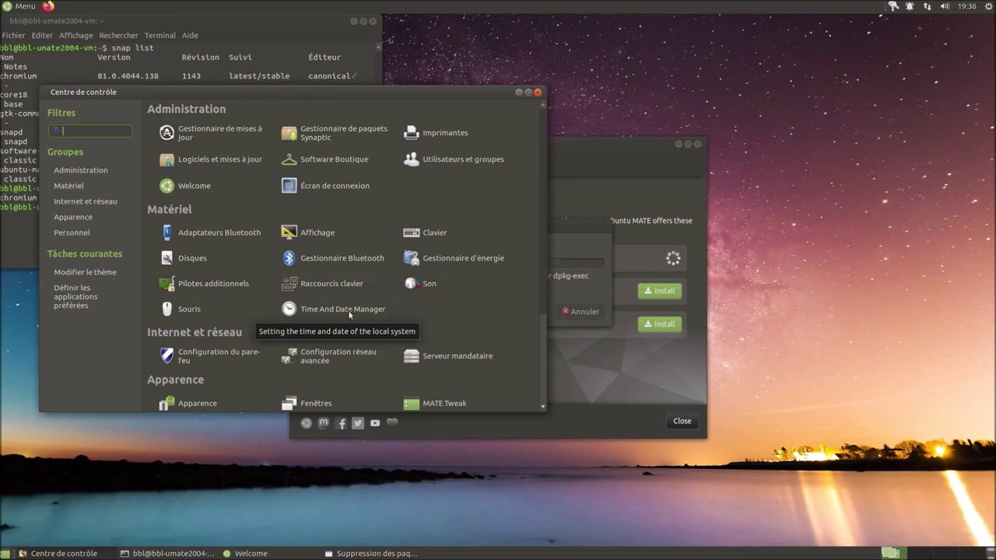
scroll(350, 314, "down", 2)
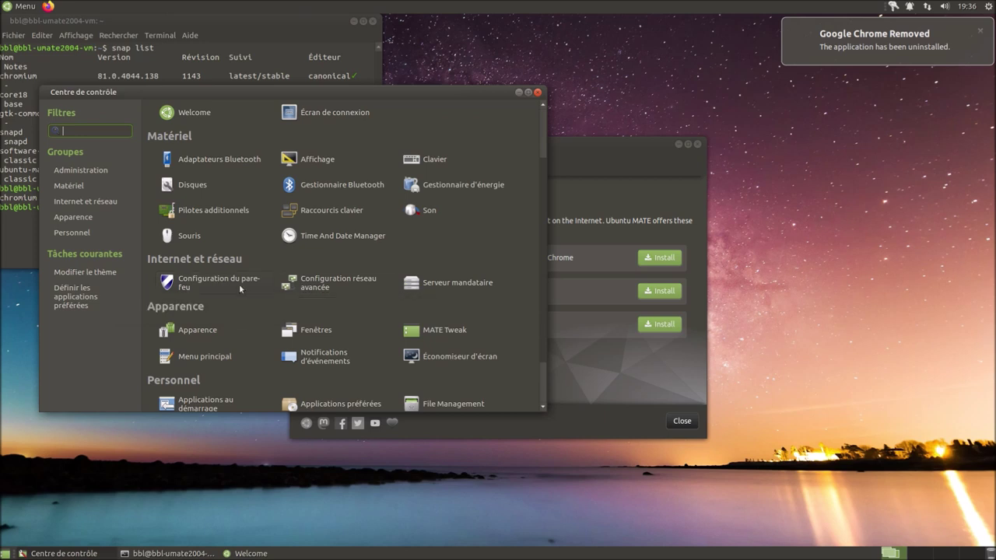
left_click(208, 328)
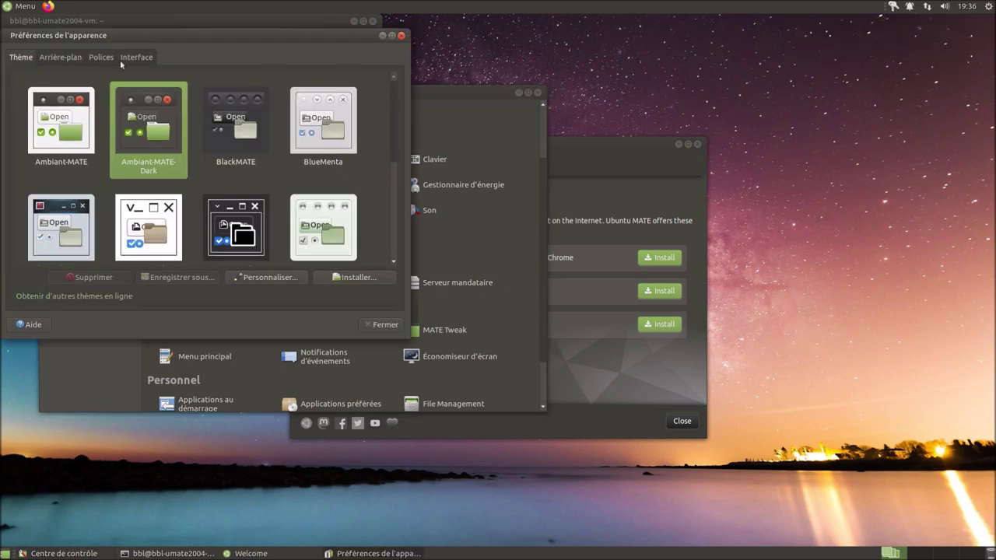
left_click(47, 57)
left_click(101, 58)
left_click(135, 59)
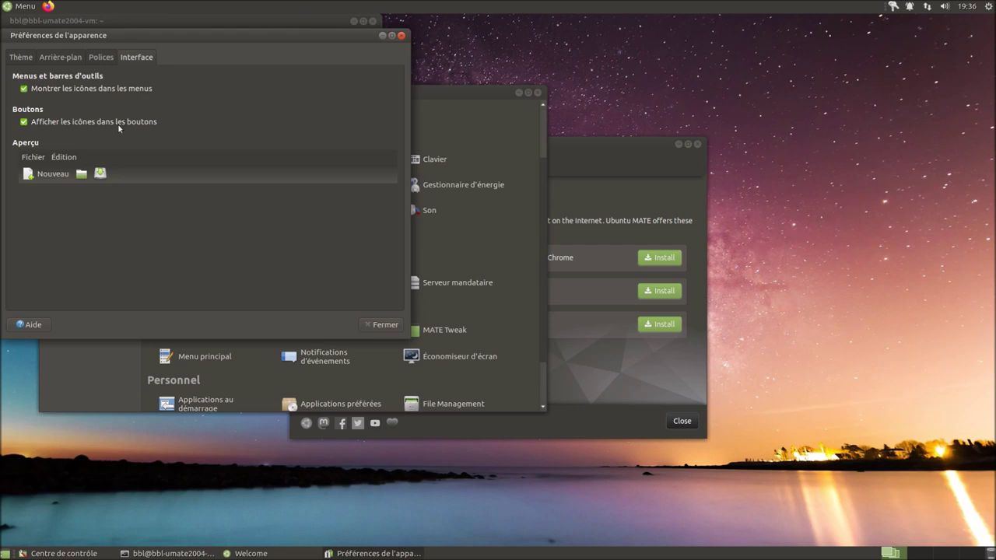
left_click(401, 35)
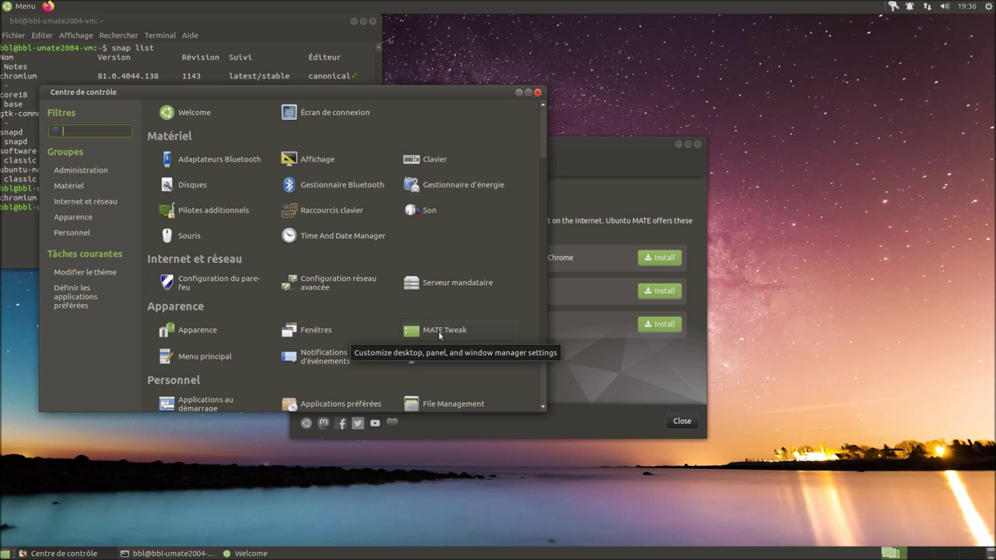
Open MATE Tweak, move its window clear of the terminal, and look through its desktop, panel and window settings.
left_click(439, 332)
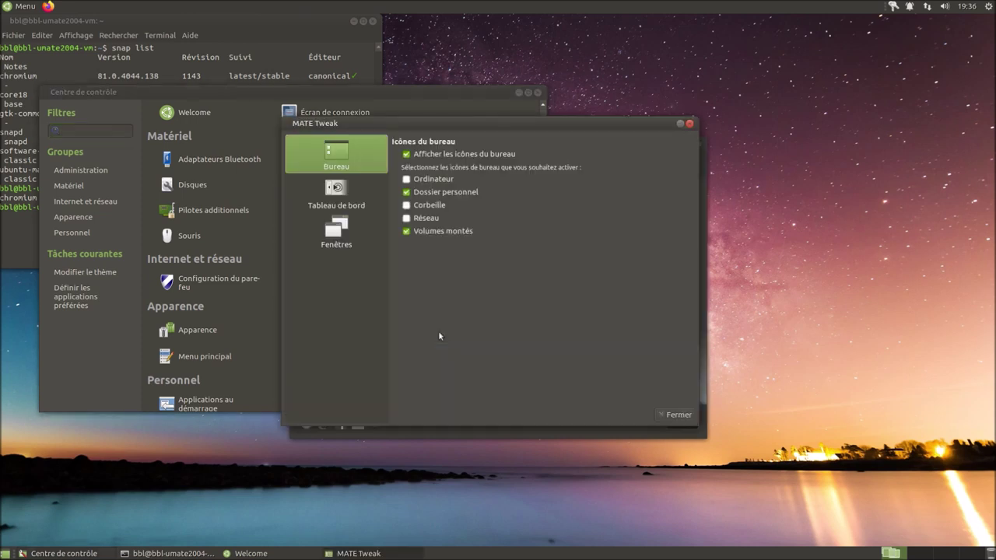
left_click(320, 31)
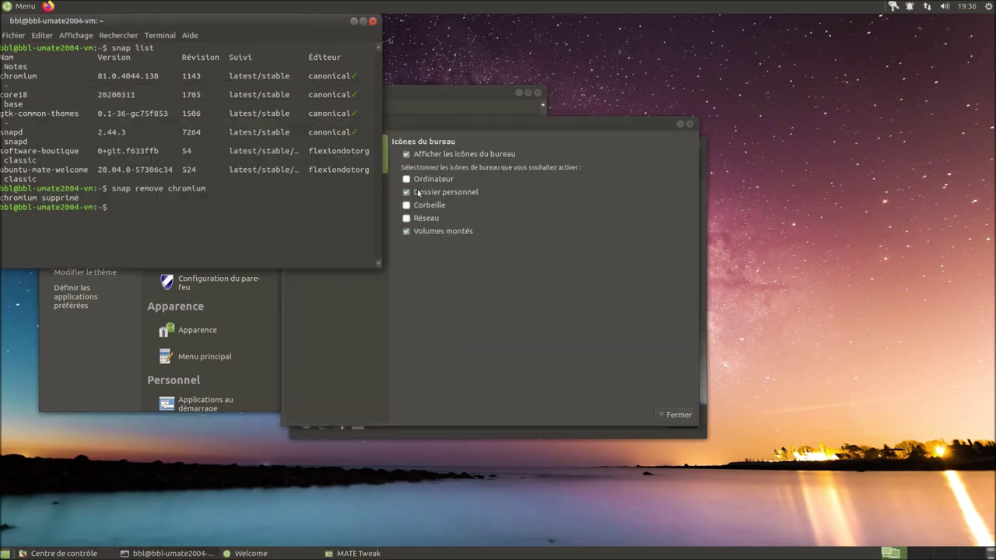
left_click_drag(471, 120, 691, 192)
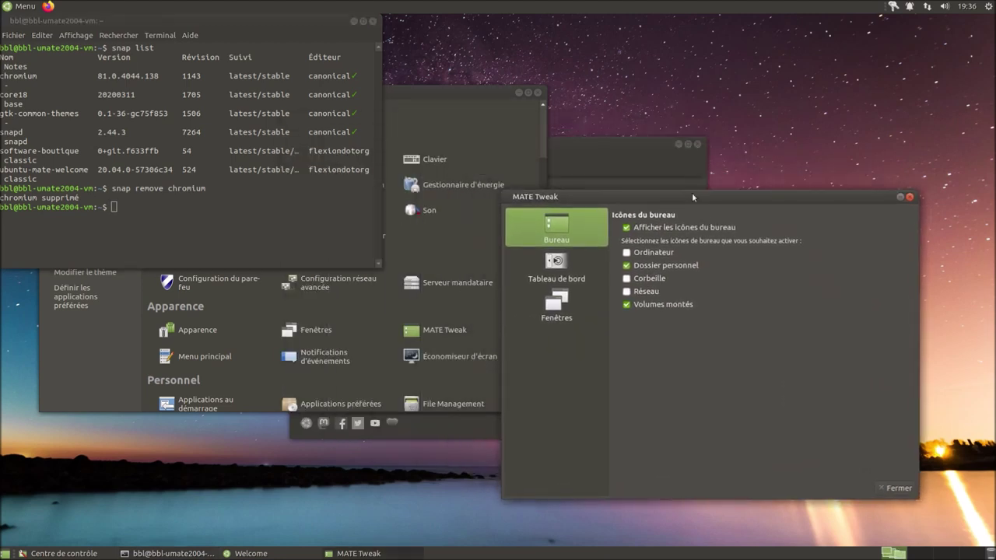
left_click(588, 272)
left_click(566, 313)
left_click(590, 224)
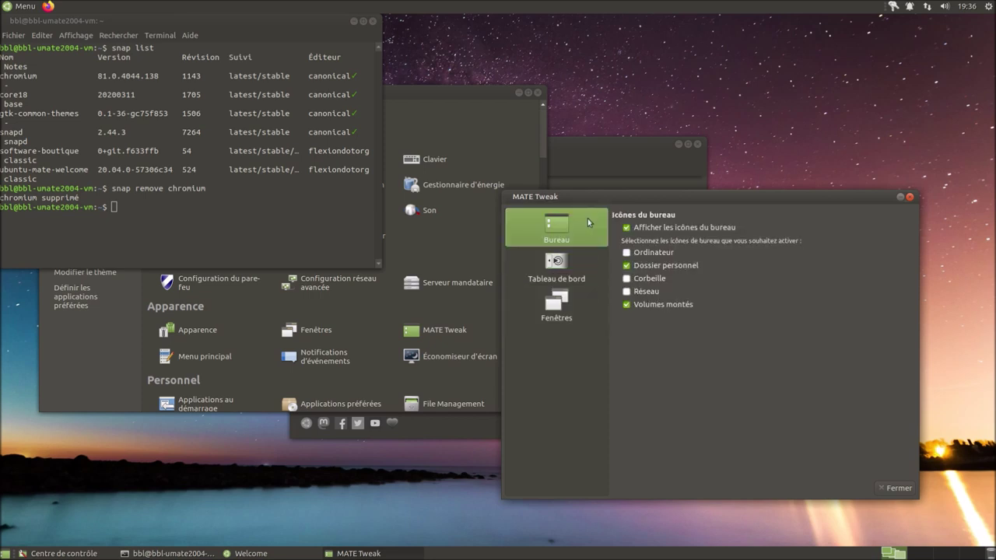
Return to the terminal, rerun "snap list" to check the installed snaps, and maximize the terminal window.
left_click(455, 91)
left_click(276, 70)
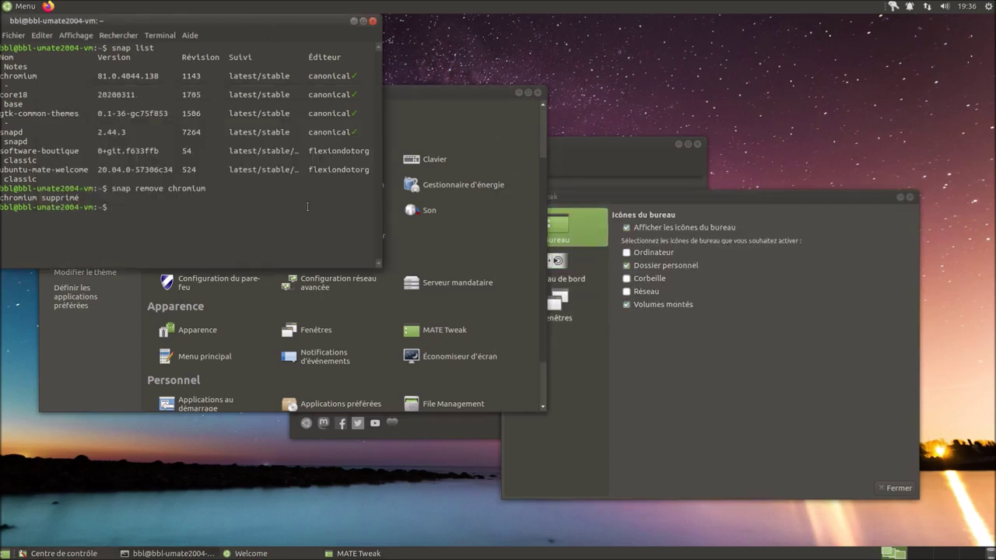
key("Up")
key("Up")
key("Return")
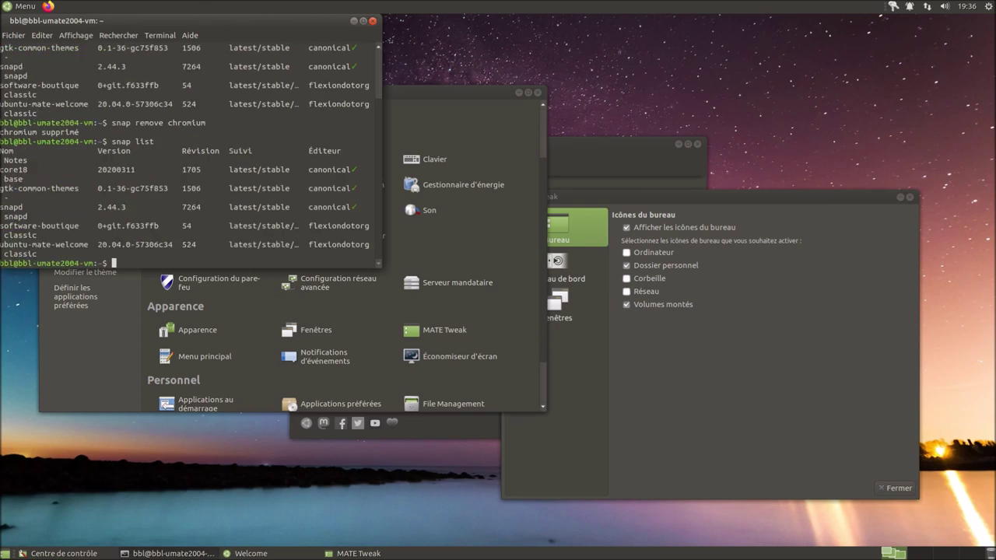
left_click(362, 20)
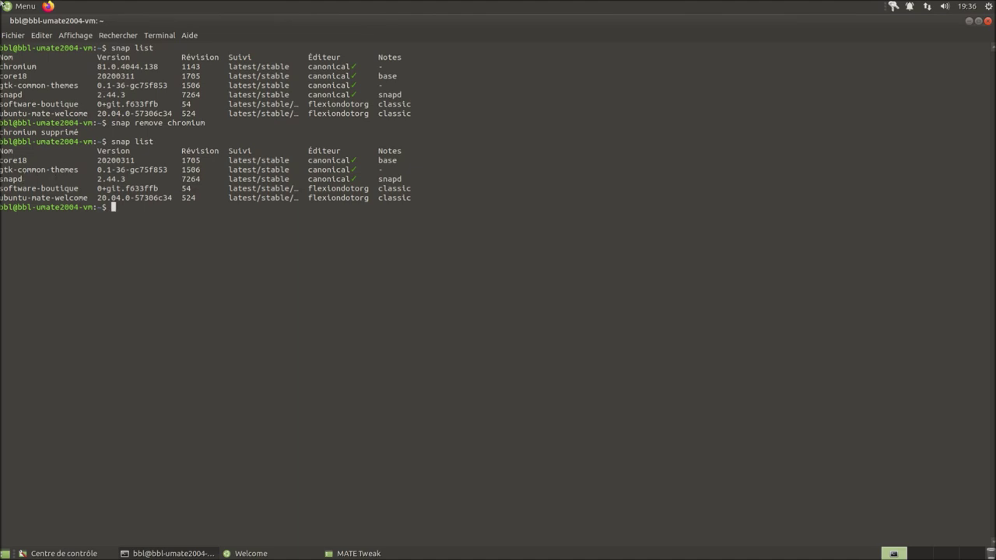
Search the installed applications for "chr" to check for remaining Chrome or Chromium entries, and return to the terminal.
left_click(25, 7)
type("chr")
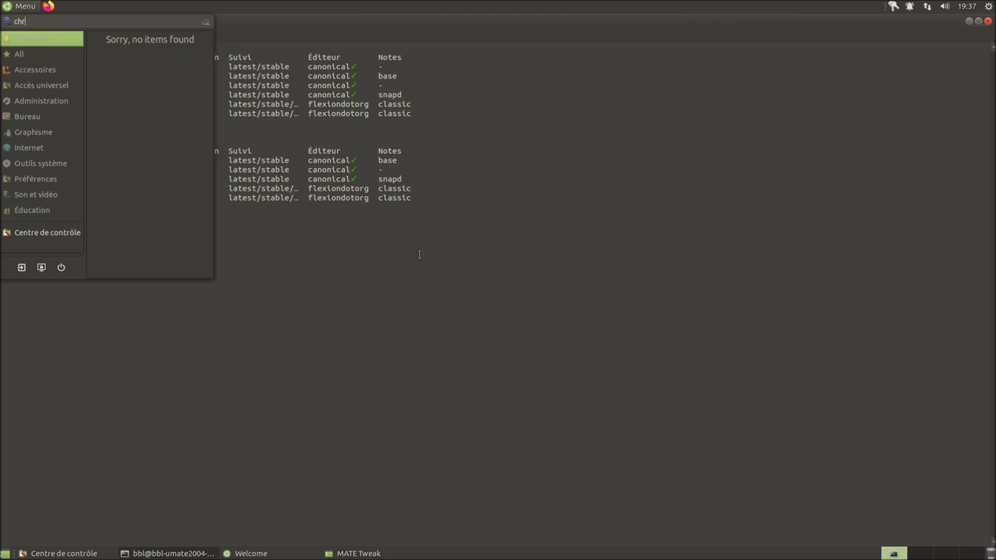
left_click(421, 259)
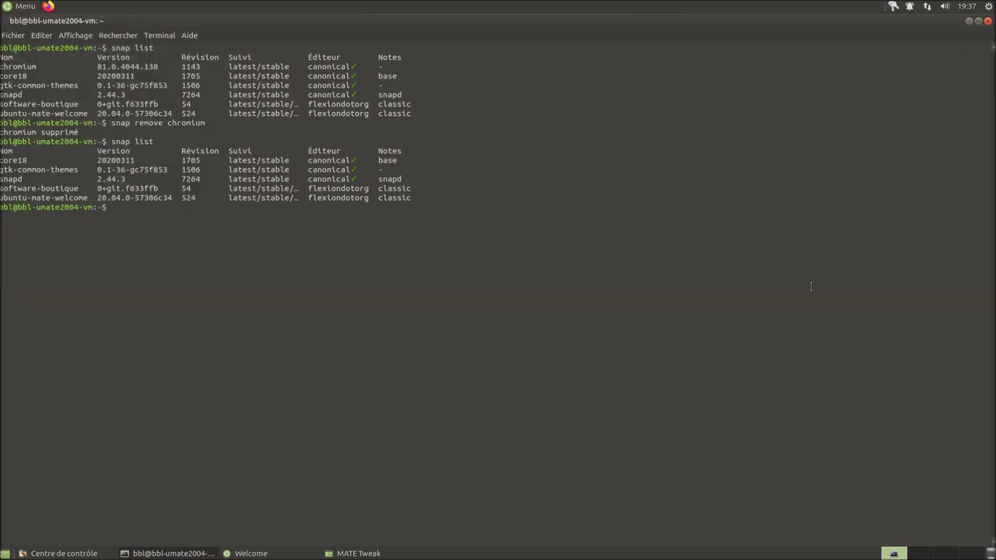
Run "sudo apt autoremove" to clear unneeded packages, entering the account password for sudo.
type("sudo apt autoremove")
key("Return")
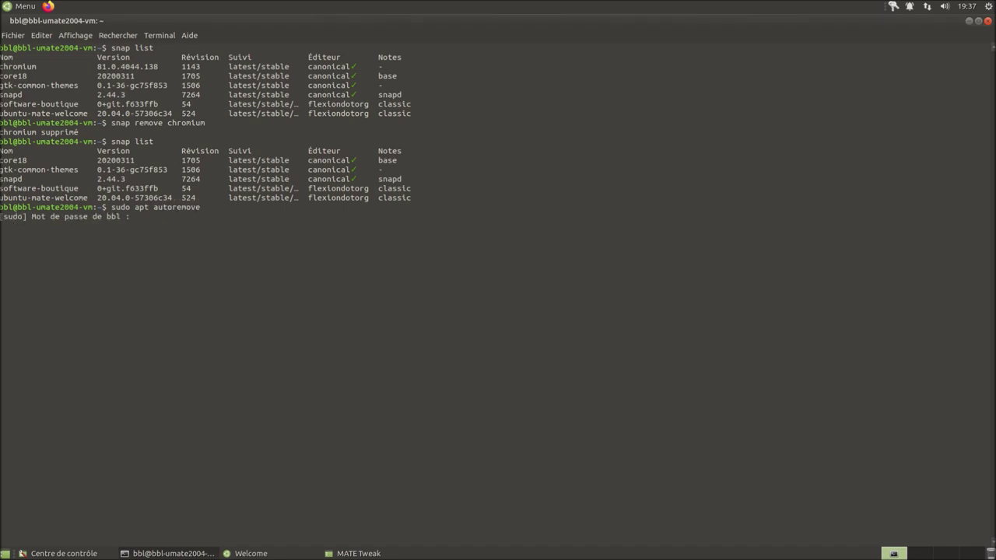
key("Return")
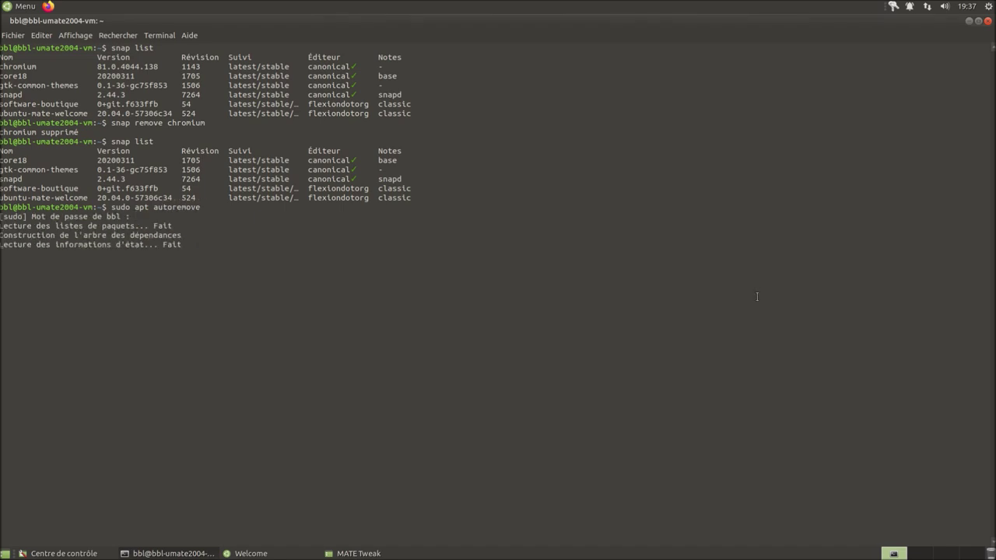
Run "htop" to view the running processes, close the terminal window, and bring MATE Tweak back to the front.
type("htop")
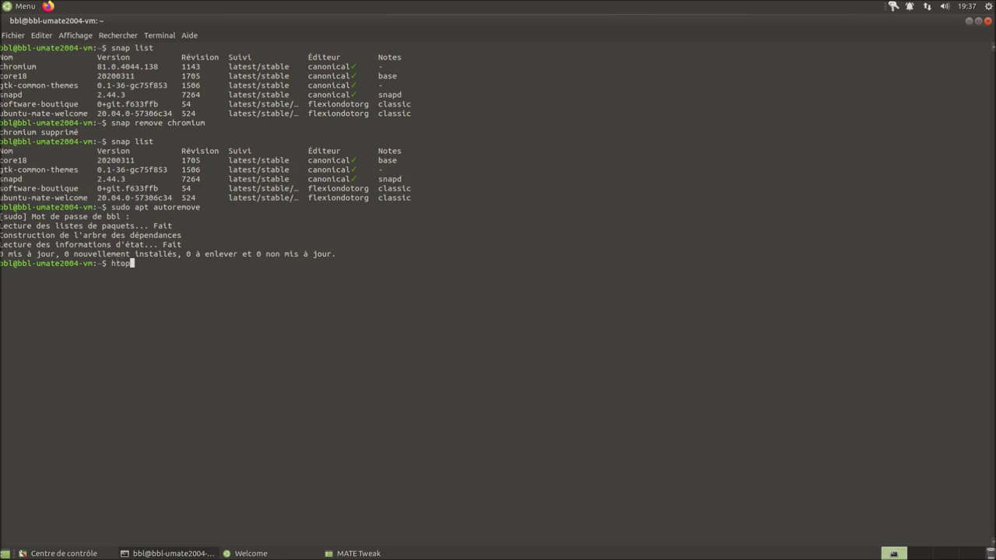
key("Return")
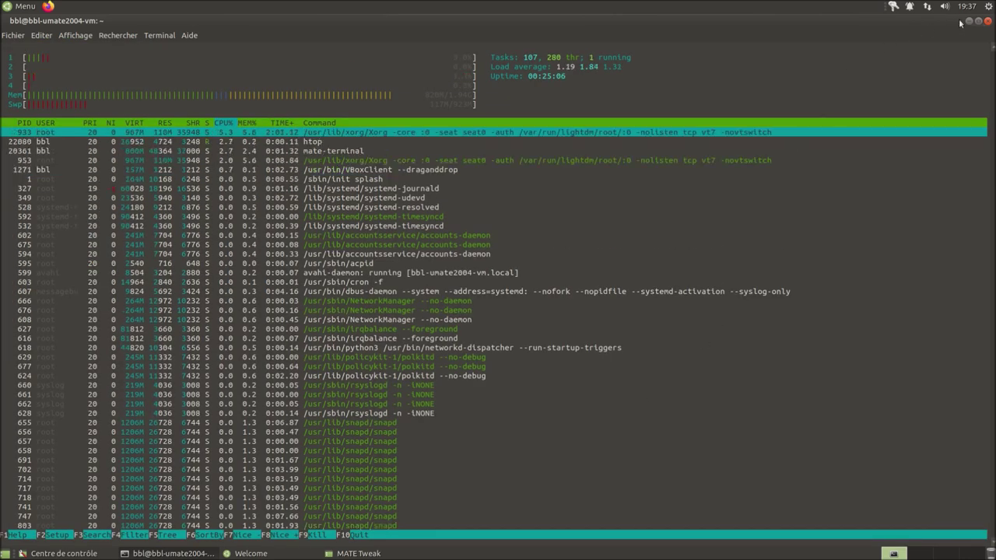
left_click(989, 21)
left_click(611, 331)
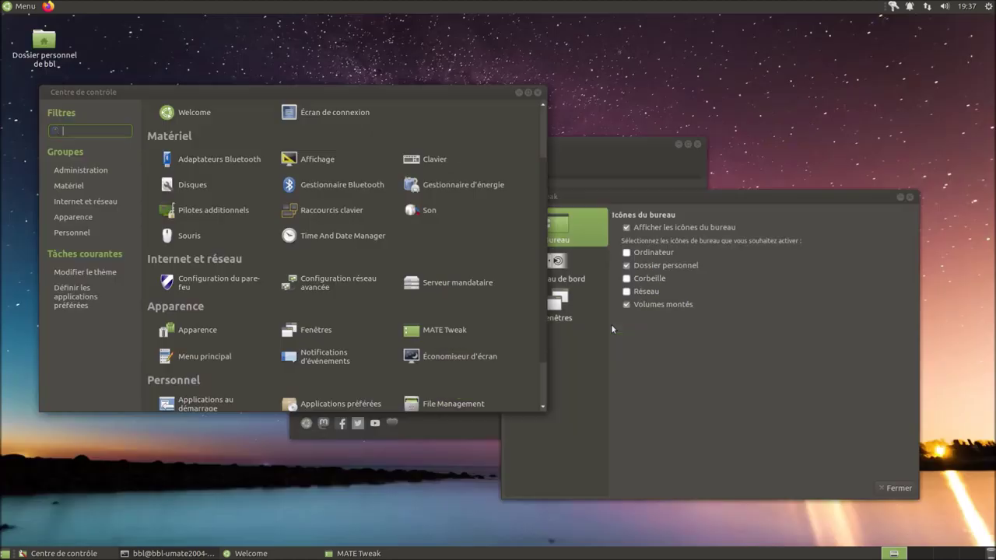
left_click_drag(803, 192, 776, 195)
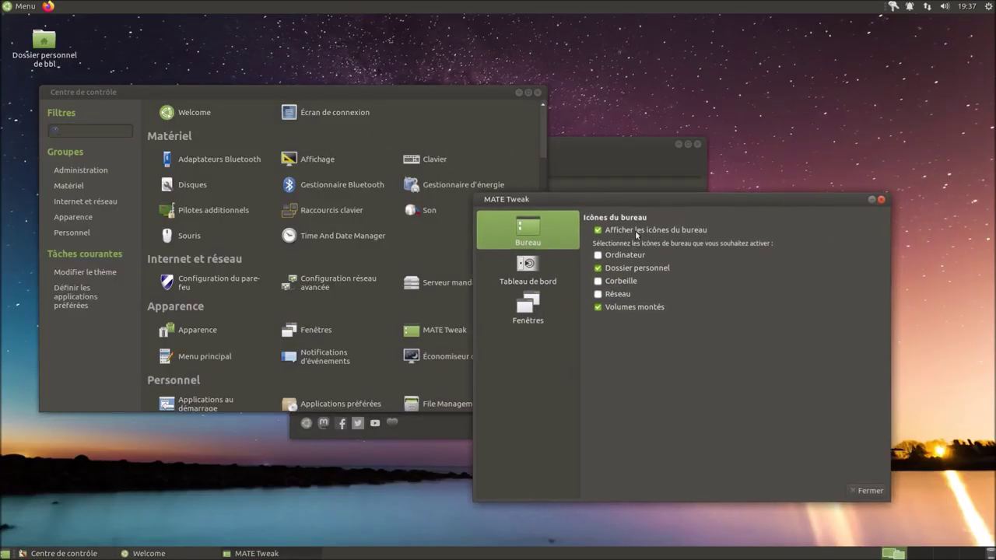
Switch the desktop icons off and on again, and enable the Ordinateur, Corbeille and Réseau icons.
left_click(600, 231)
left_click(598, 230)
left_click(598, 255)
left_click(598, 281)
left_click(599, 294)
Disable the Ordinateur, Dossier personnel, Corbeille, Réseau and Volumes montés desktop icons.
left_click(598, 294)
left_click(598, 281)
left_click(598, 268)
left_click(599, 255)
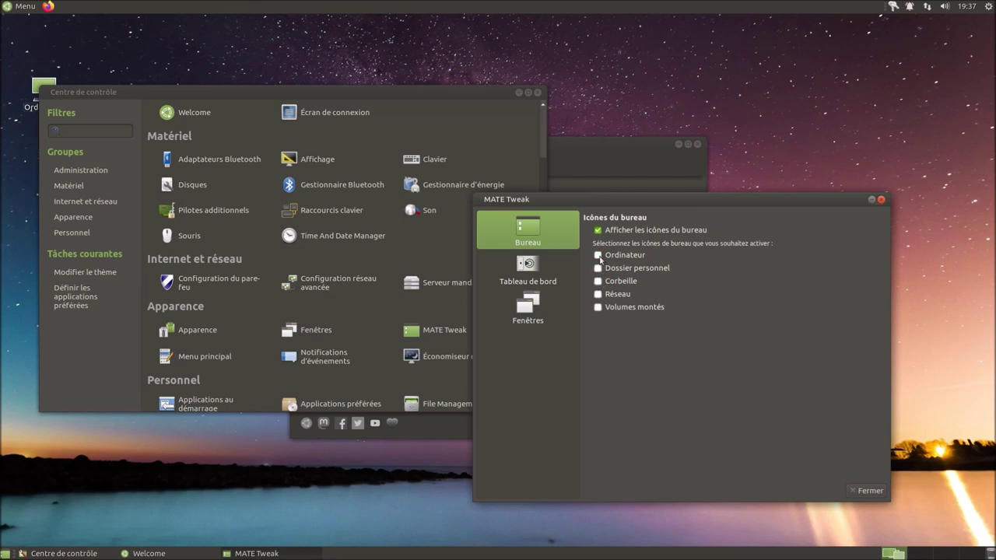
Open the Tableau de bord settings in MATE Tweak and try the dock by enabling and disabling it.
left_click(523, 269)
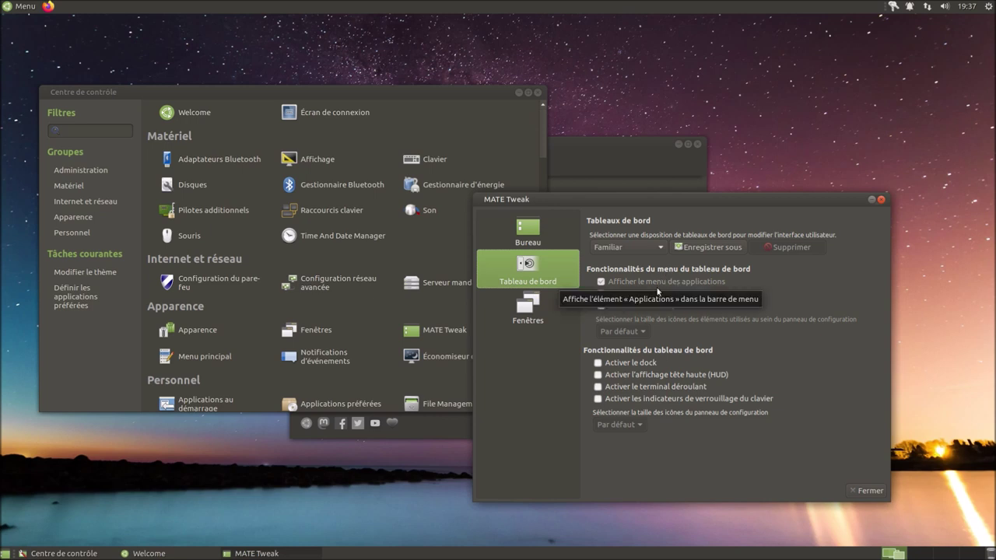
left_click(621, 365)
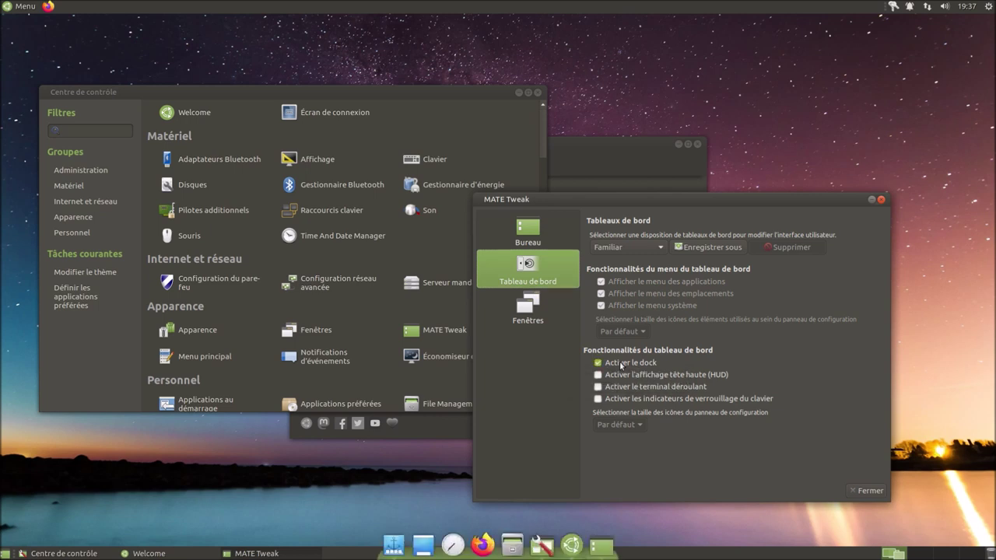
left_click(621, 364)
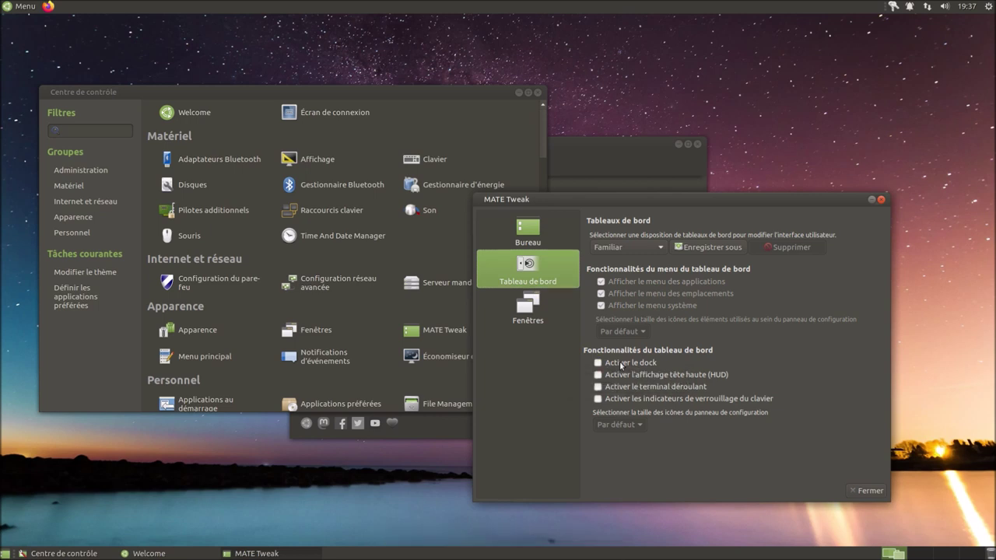
Apply the Contemporary panel layout and briefly look at its application menu.
left_click(652, 248)
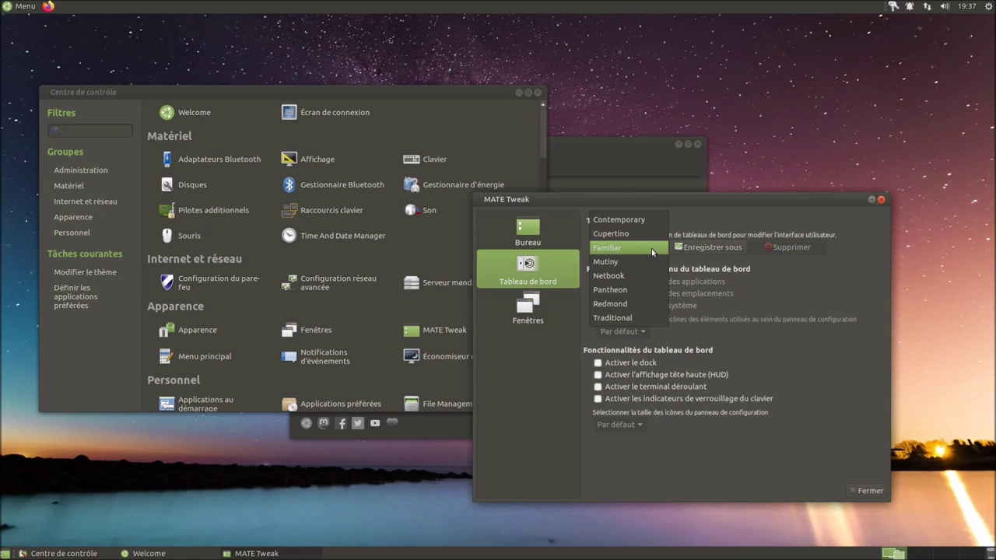
left_click(642, 222)
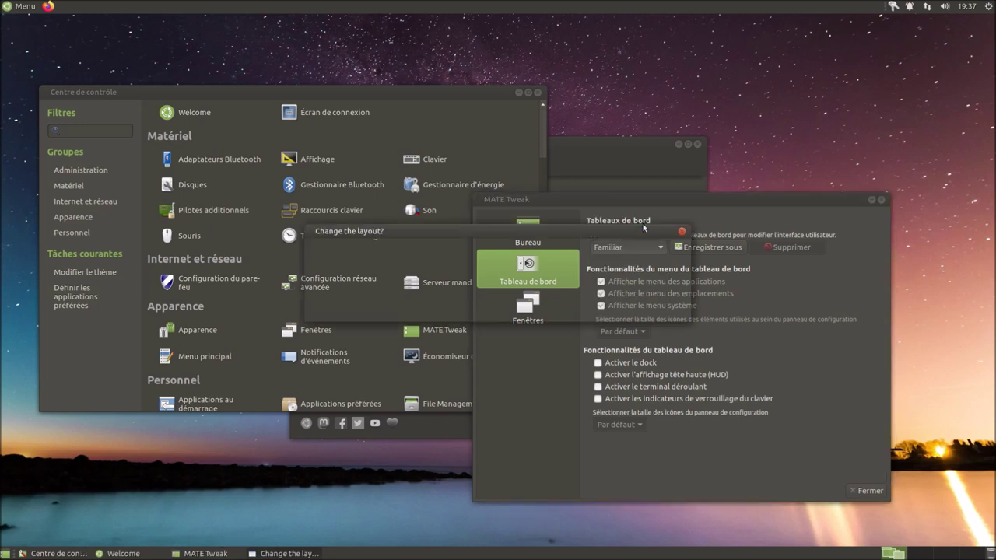
left_click(651, 306)
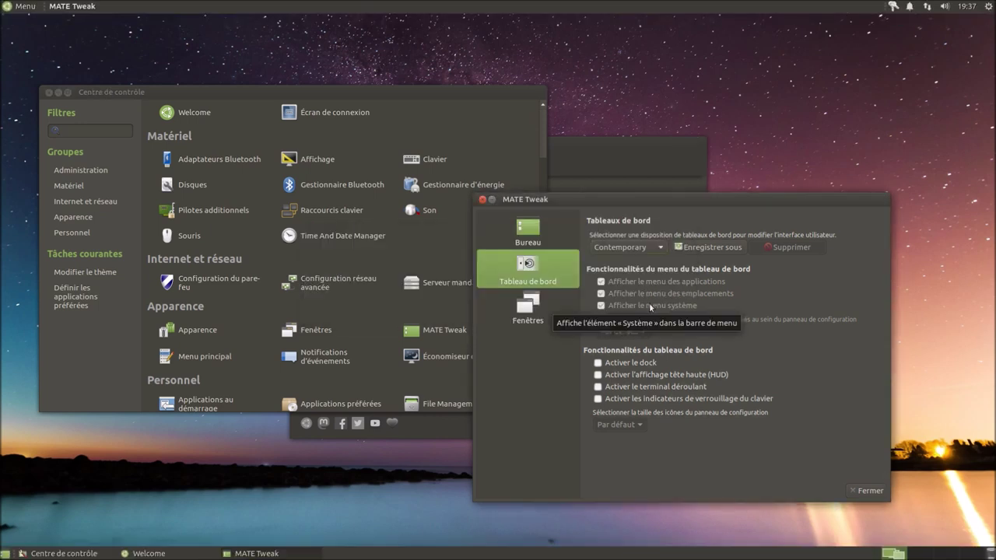
left_click(11, 8)
left_click(11, 8)
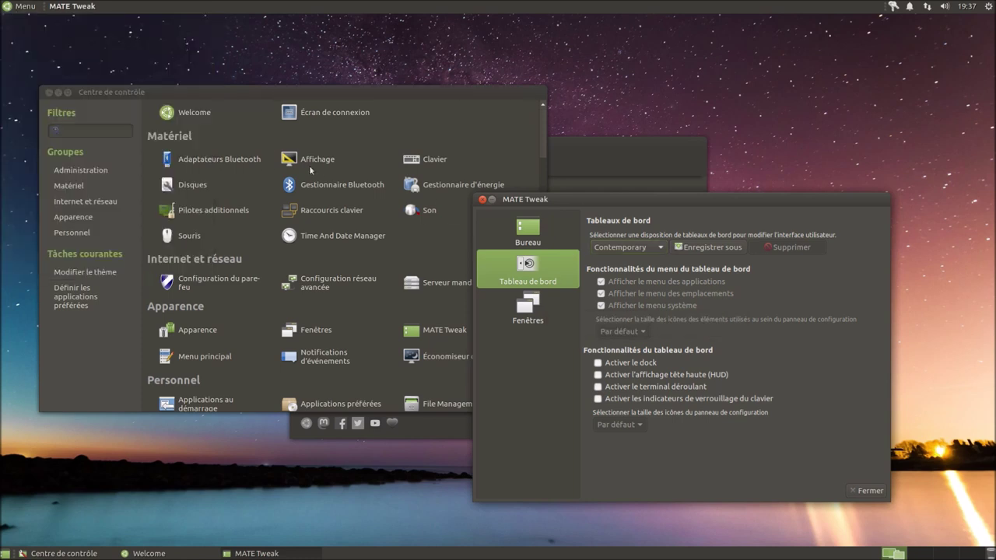
Switch the panel layout to Cupertino and accept replacing the current configuration.
left_click(627, 248)
left_click(614, 265)
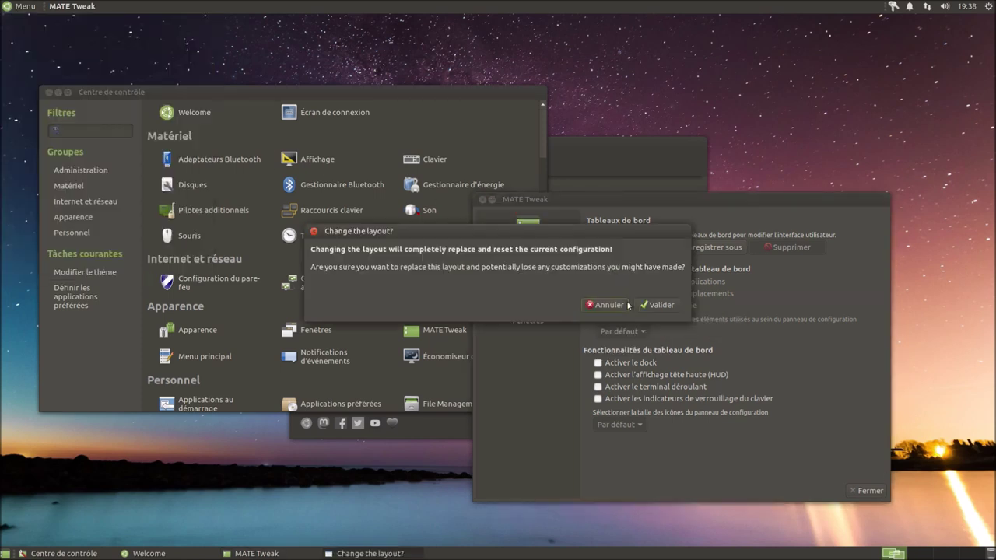
left_click(644, 307)
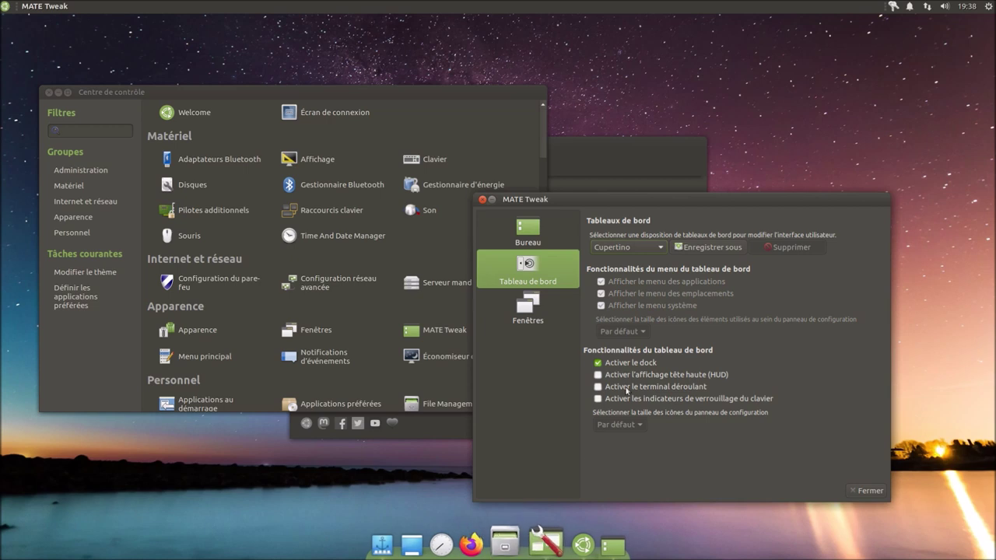
Switch the panel layout from Cupertino back to Familiar and briefly look at its application menu.
left_click(634, 248)
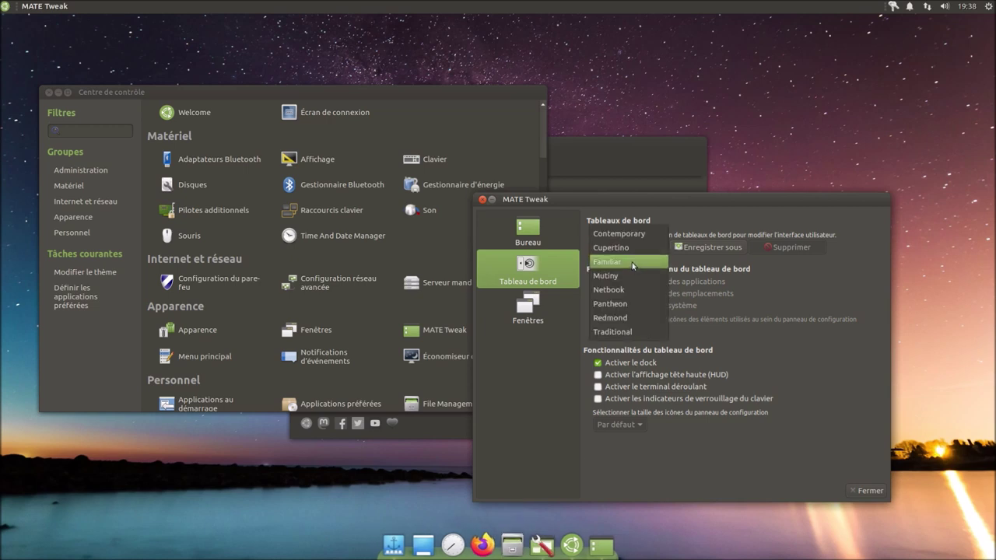
left_click(632, 262)
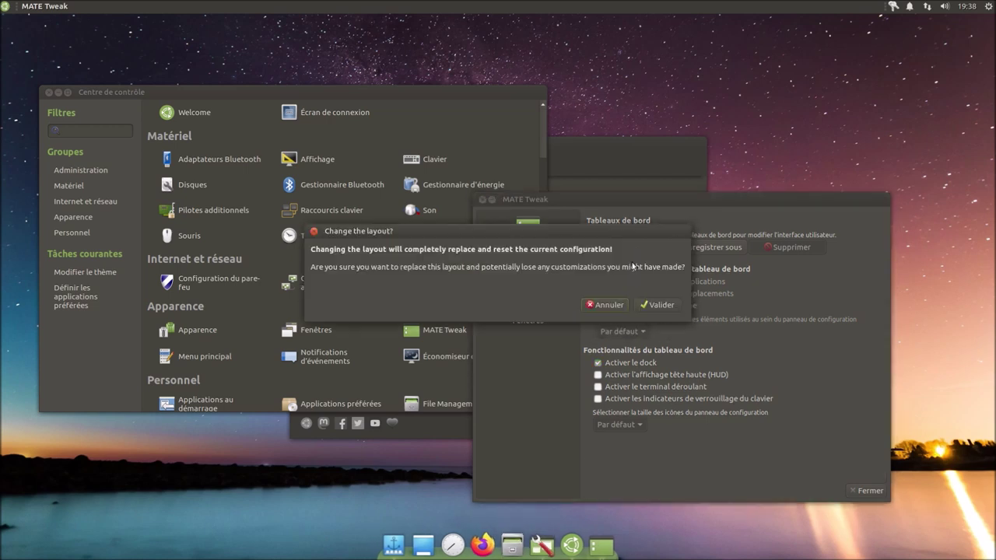
left_click(656, 305)
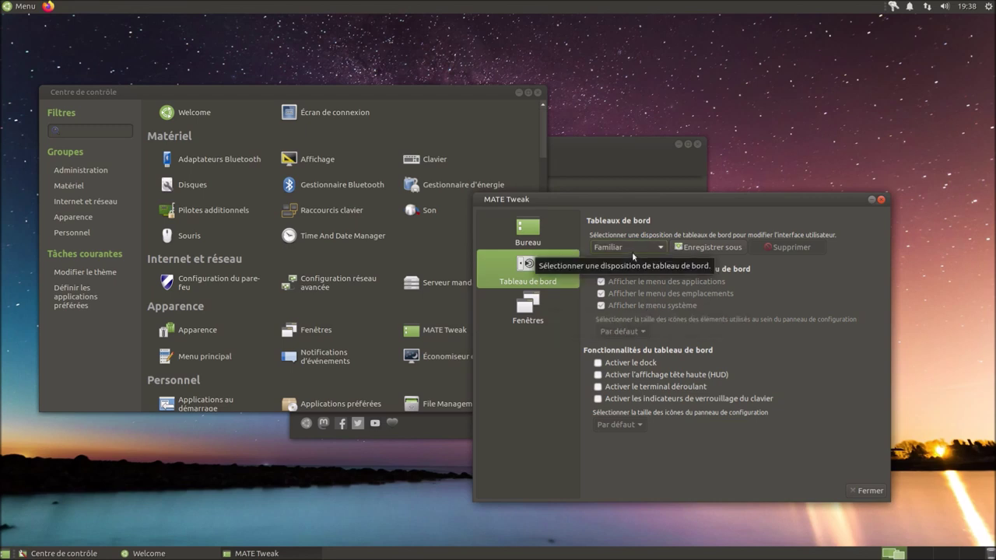
left_click(23, 10)
left_click(23, 9)
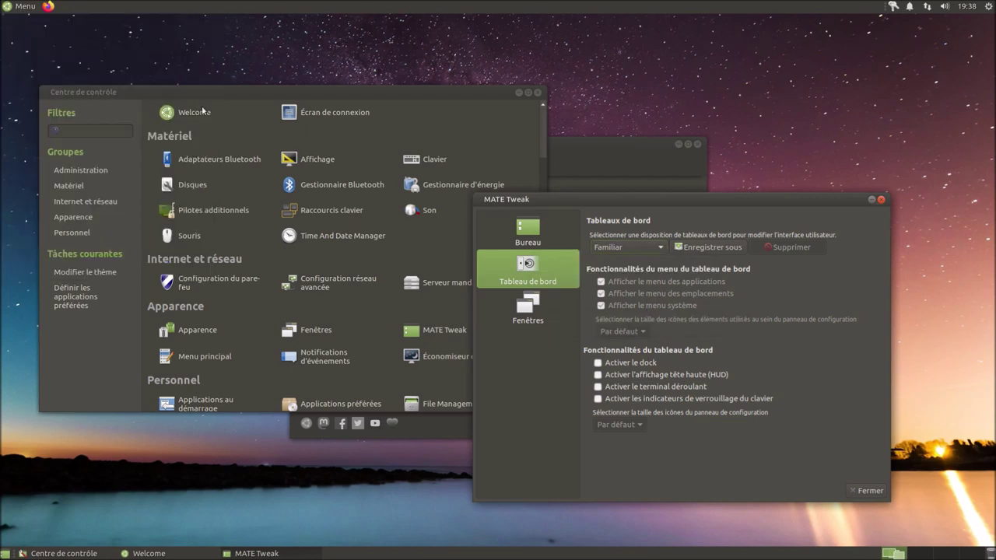
Apply the Mutiny panel layout and accept resetting the current configuration.
left_click(629, 249)
left_click(634, 263)
left_click(656, 305)
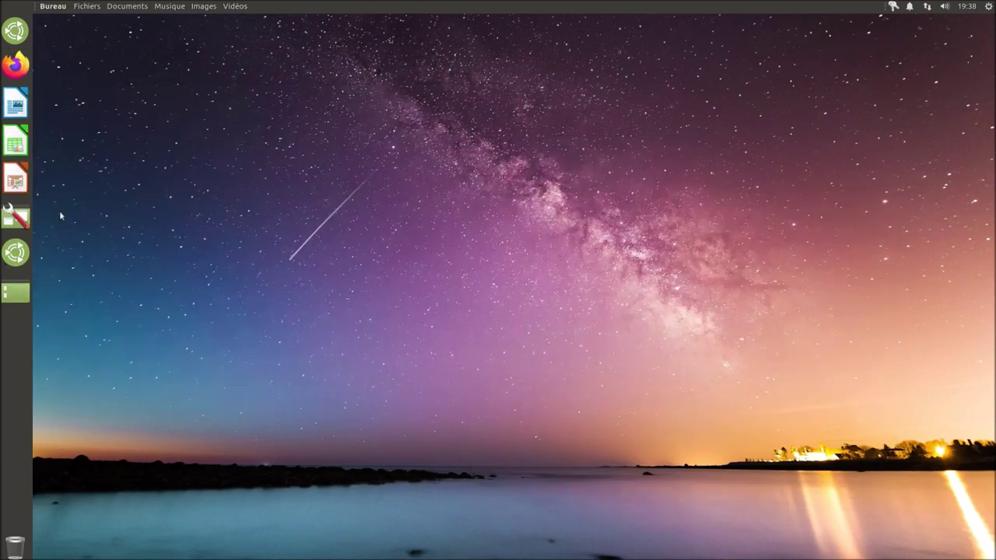
Restore the Centre de contrôle and Welcome windows, close Welcome, and bring MATE Tweak back up.
left_click(28, 220)
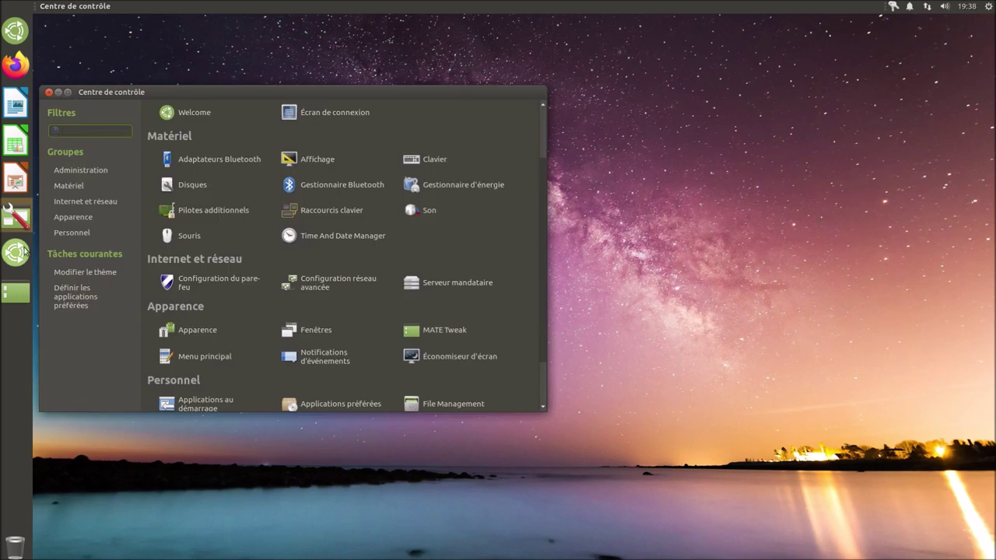
left_click(23, 252)
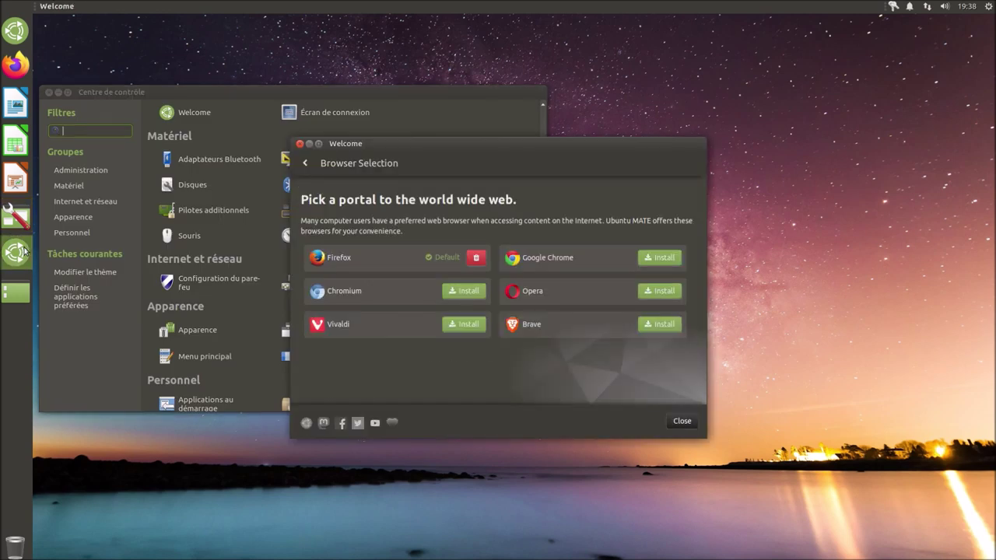
left_click(682, 421)
left_click(14, 256)
Apply the Netbook panel layout and briefly look at its application menu.
left_click(615, 248)
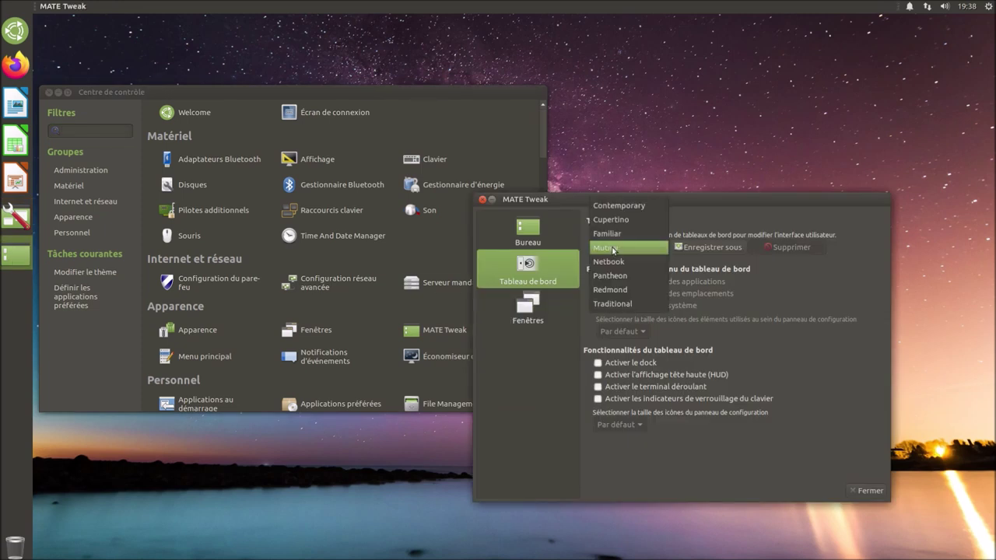
left_click(621, 266)
left_click(652, 306)
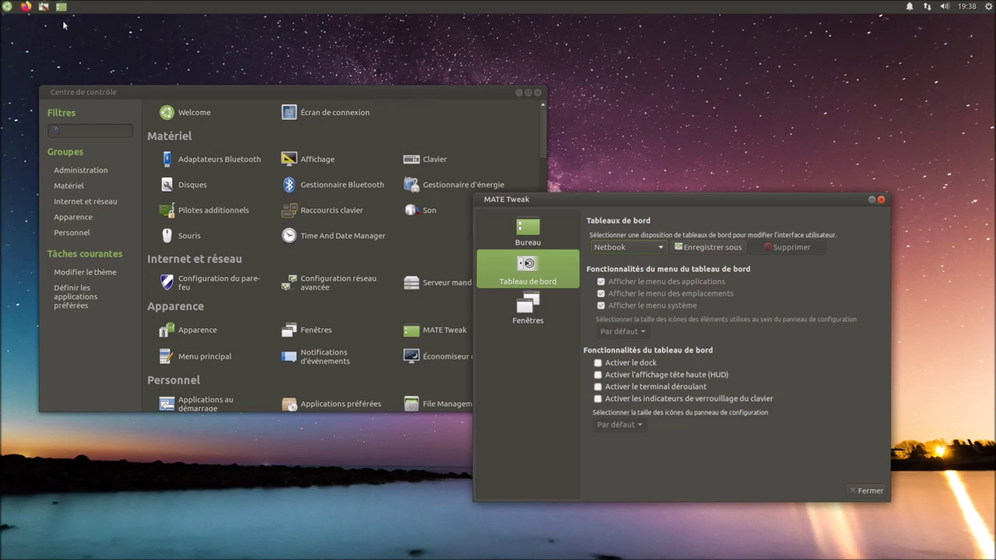
left_click(7, 9)
left_click(6, 11)
Apply the Pantheon panel layout and bring the MATE Tweak window back up from the dock.
left_click(630, 246)
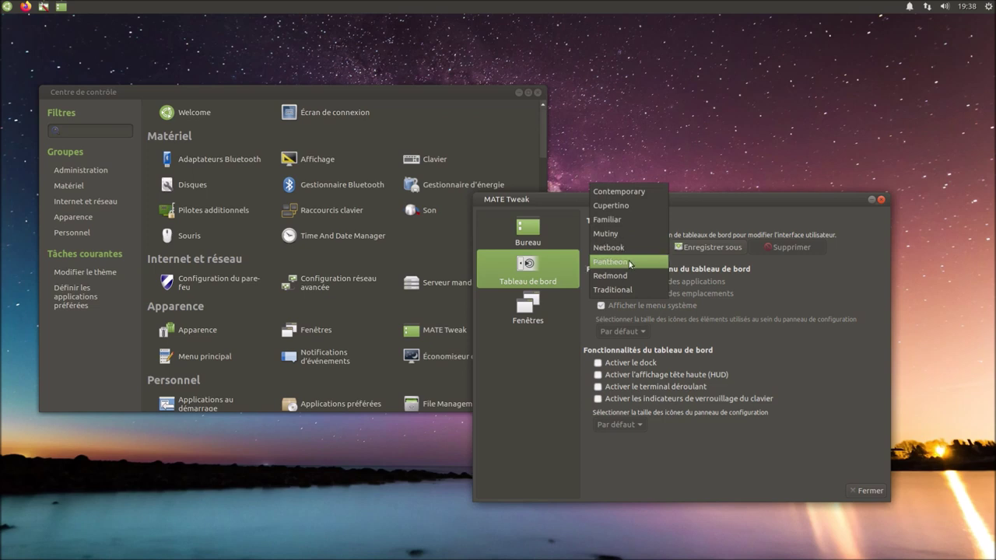
left_click(629, 261)
left_click(651, 303)
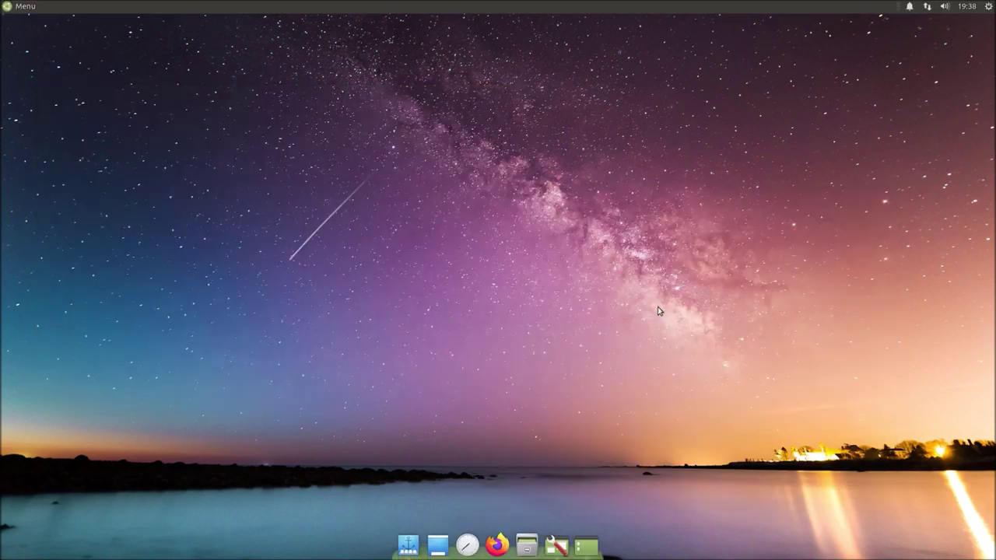
left_click(589, 546)
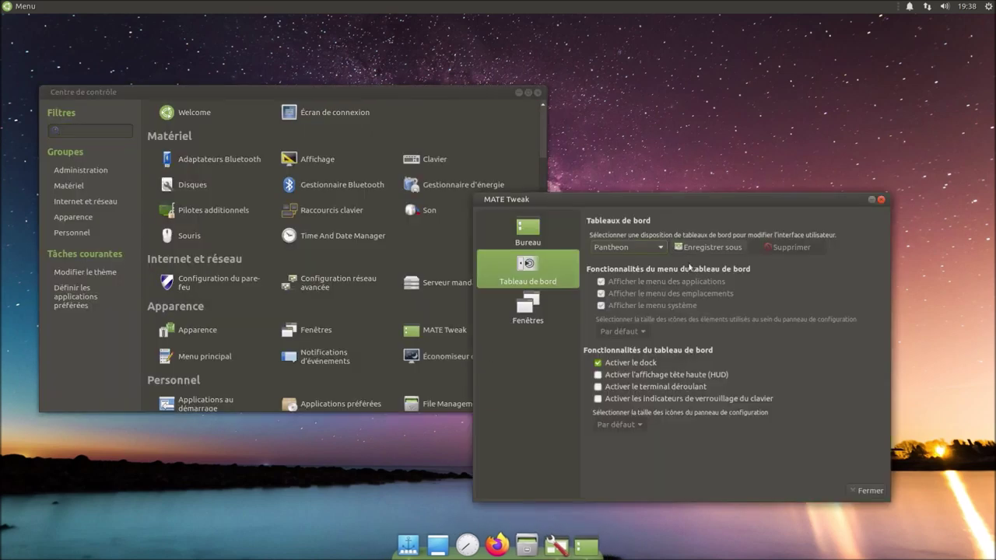
Switch the panel layout to Redmond and confirm the layout change.
left_click(654, 247)
left_click(654, 265)
left_click(657, 306)
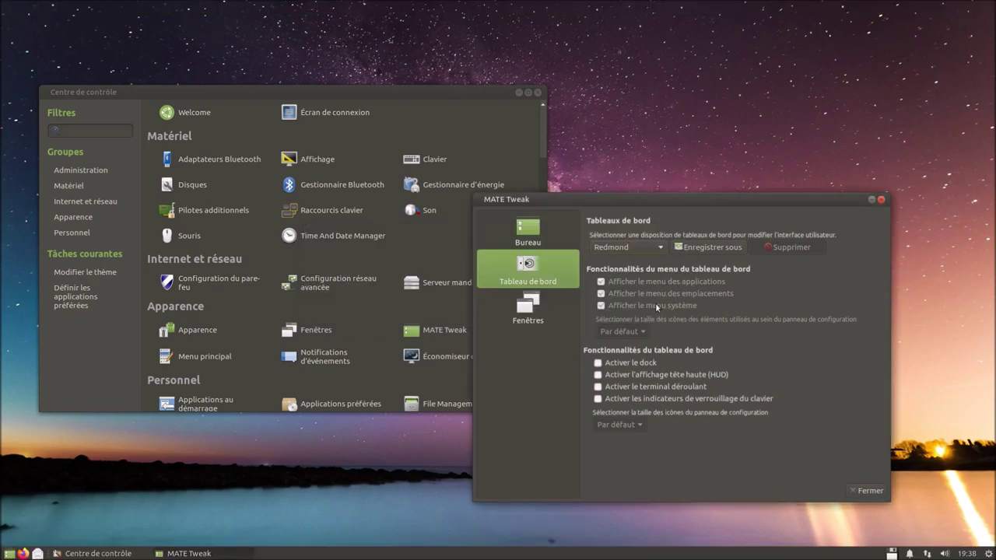
Switch the panel layout to Traditional and confirm the layout change.
left_click(650, 247)
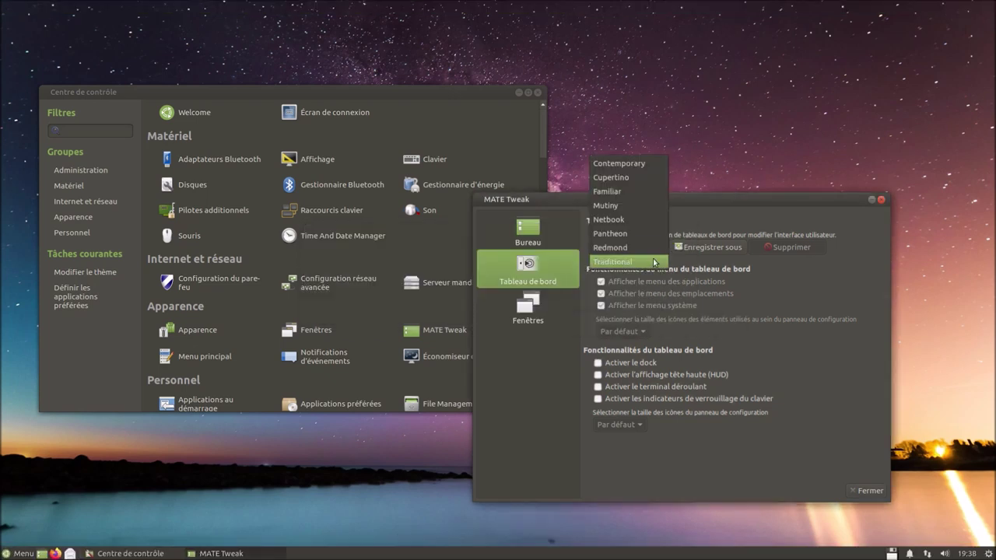
left_click(652, 260)
left_click(661, 306)
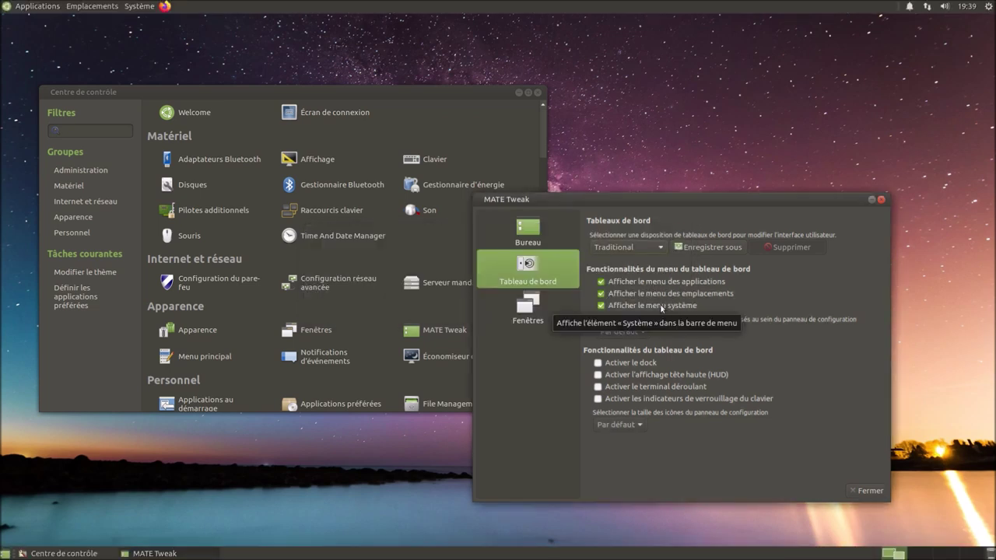
Restore the Familiar panel layout in place of Traditional and confirm the replacement.
left_click(617, 248)
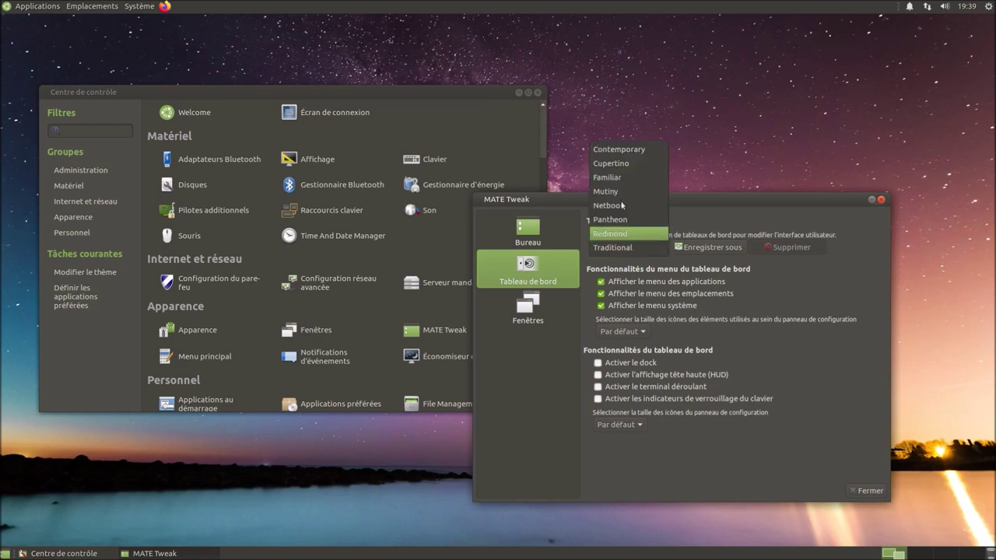
left_click(632, 177)
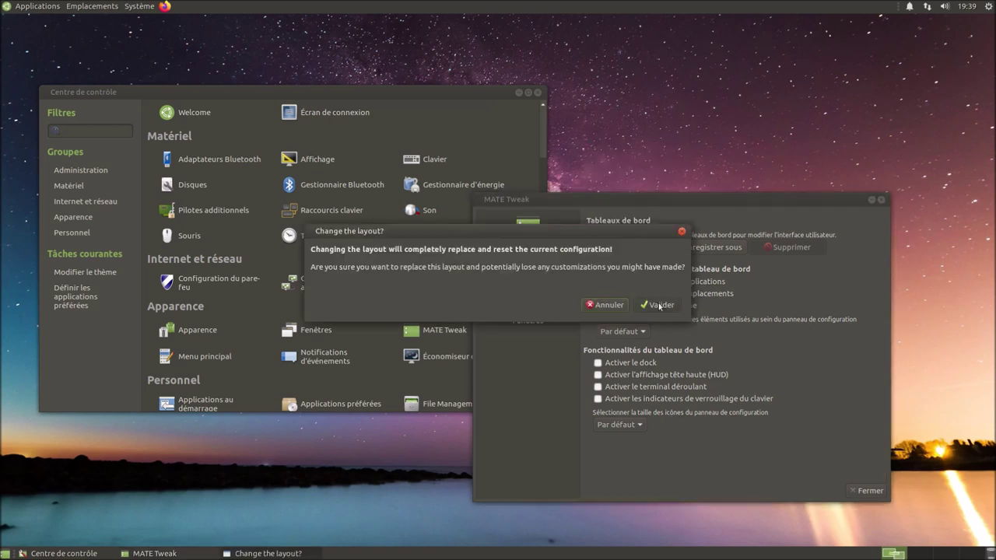
left_click(662, 306)
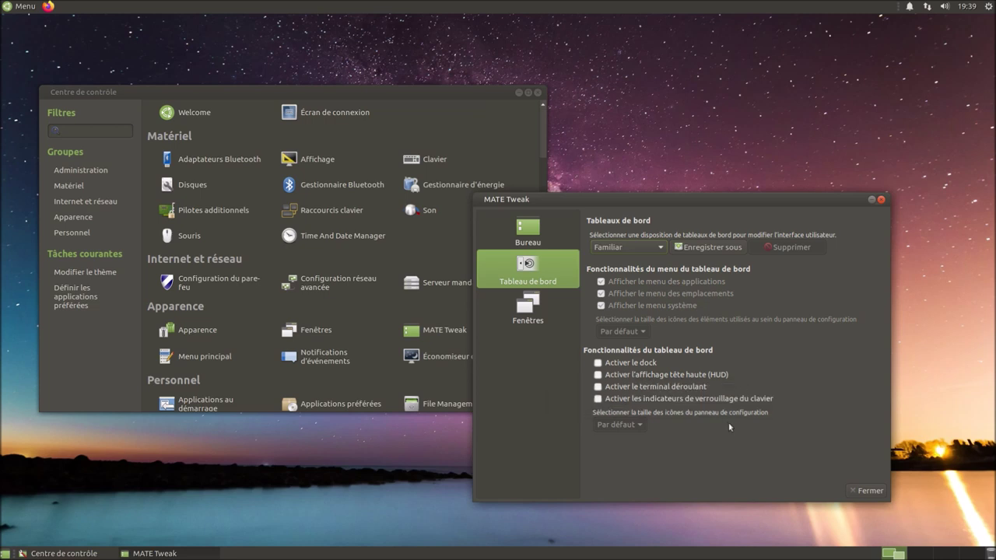
Enable the drop-down terminal (Activer le terminal déroulant) and show and hide it repeatedly to test it.
left_click(671, 392)
key("F12")
key("F12")
key("F12")
key("F12")
Search the application menu for "gua", clear the search and close the menu.
left_click(12, 11)
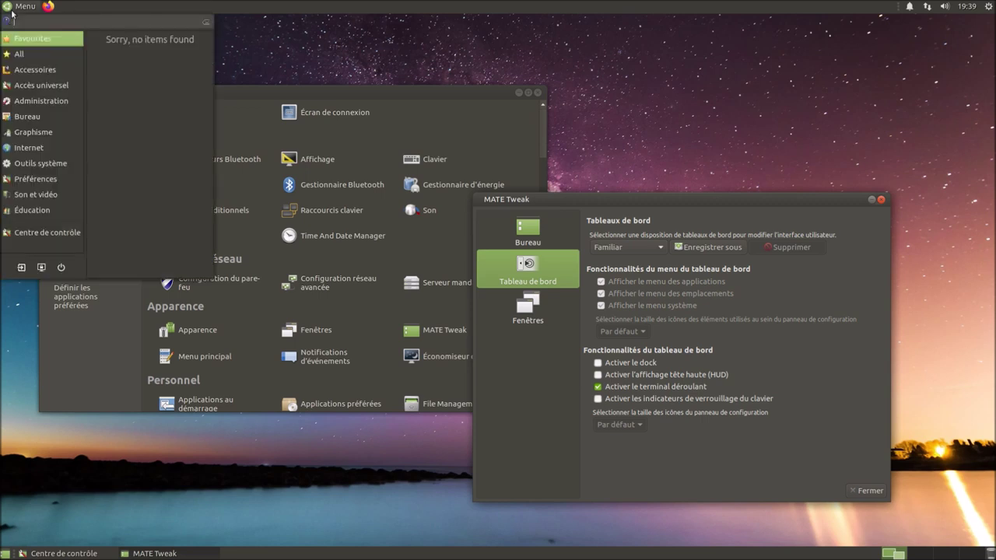
type("gu")
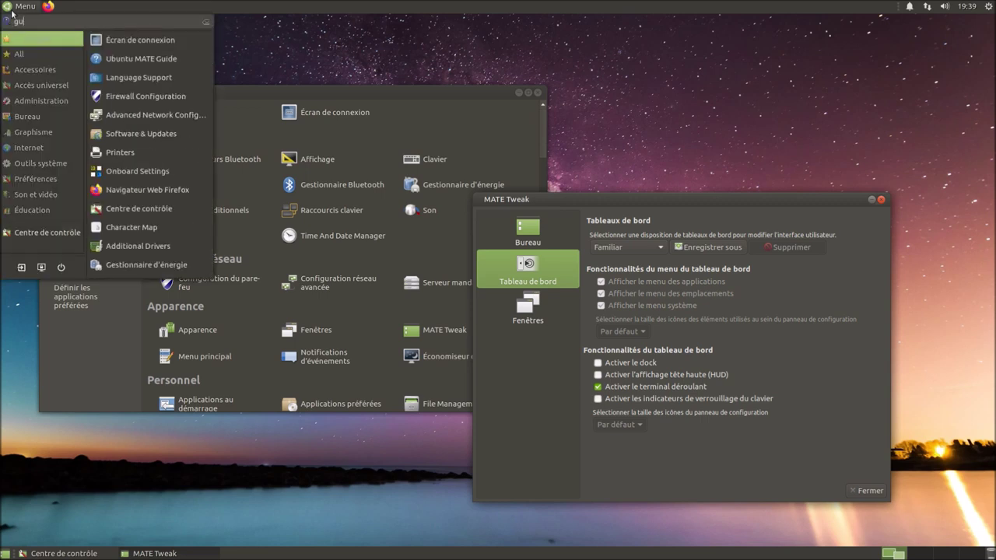
type("a")
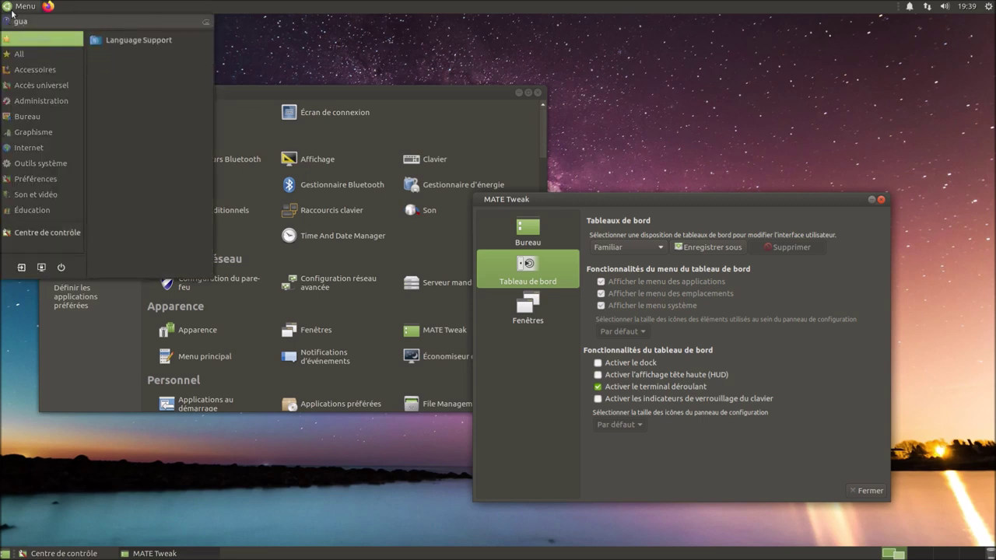
key("BackSpace")
key("BackSpace")
key("BackSpace")
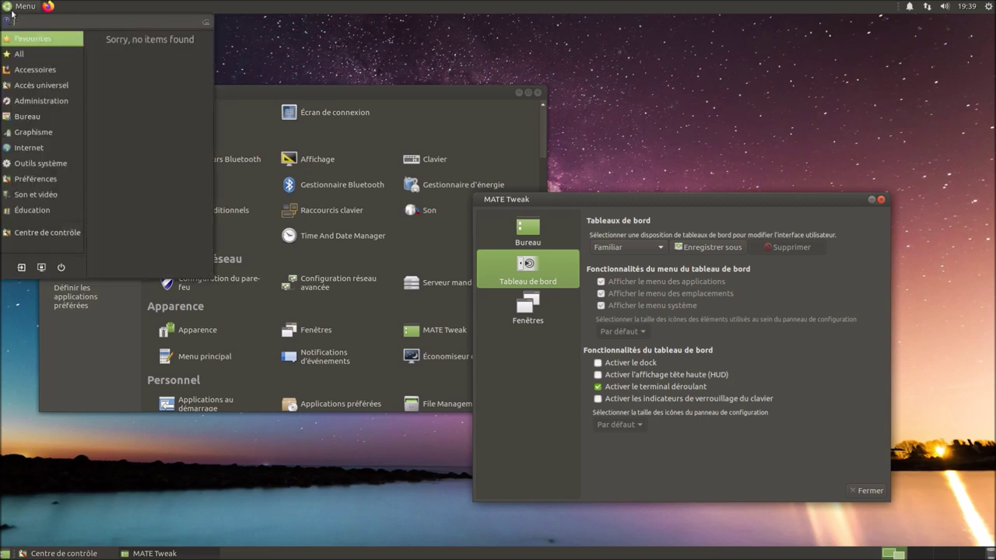
left_click(667, 453)
Compare minimizing and restoring MATE Tweak with Activer les animations on and off, and leave animations enabled.
left_click(528, 308)
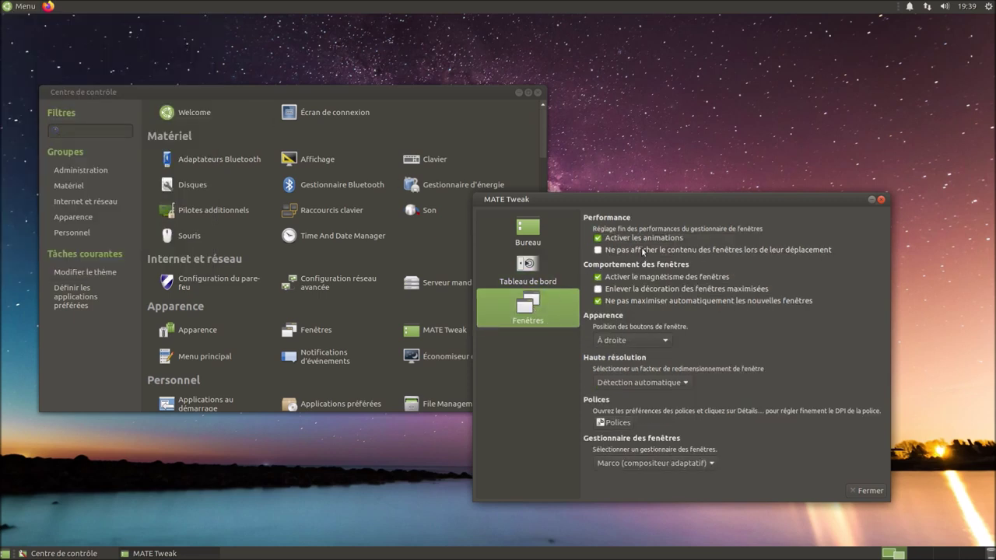
left_click(881, 200)
left_click(193, 548)
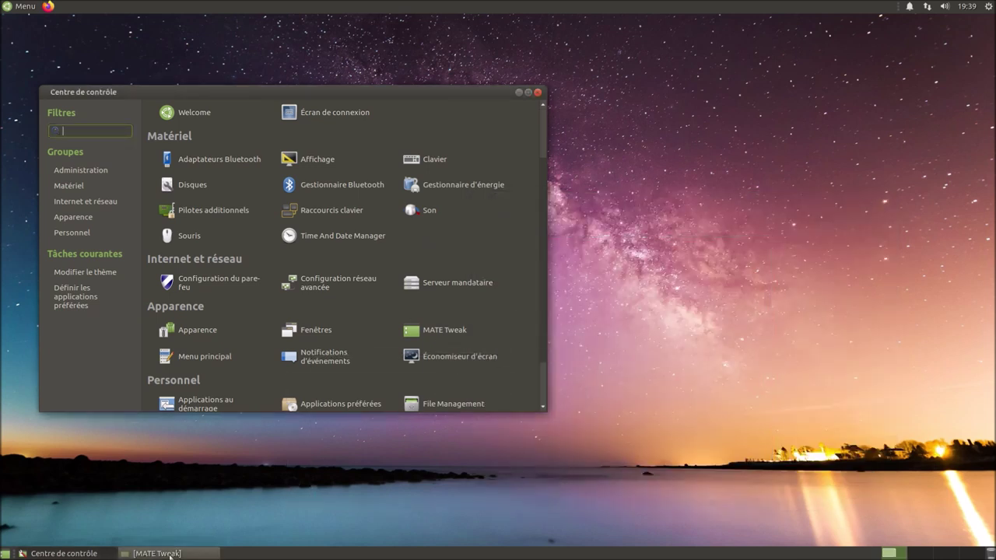
left_click(599, 238)
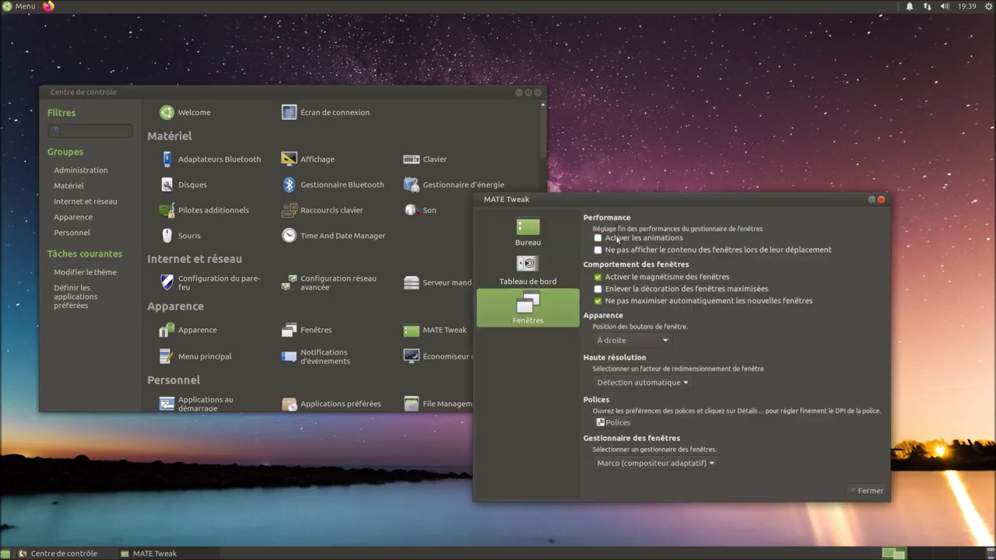
left_click(872, 201)
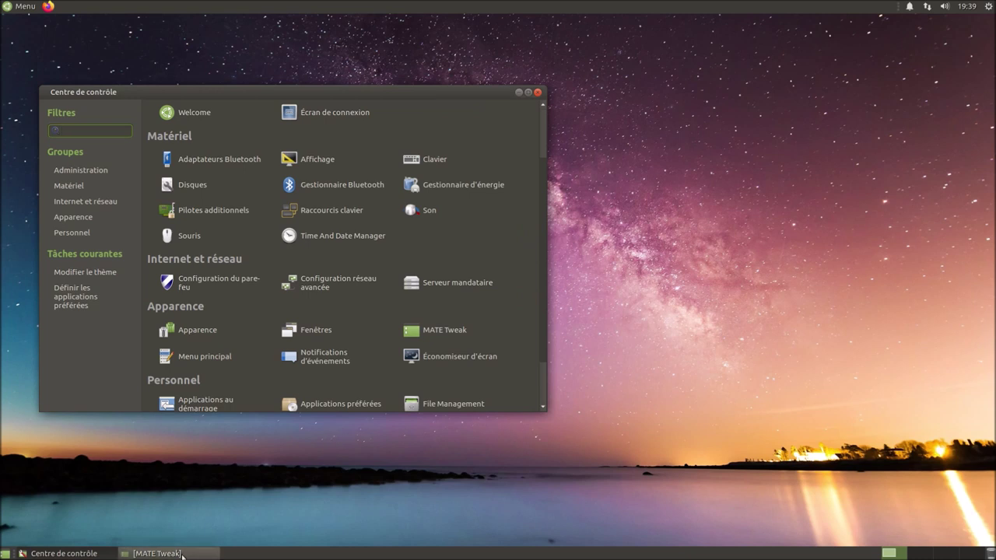
left_click(152, 553)
left_click(598, 238)
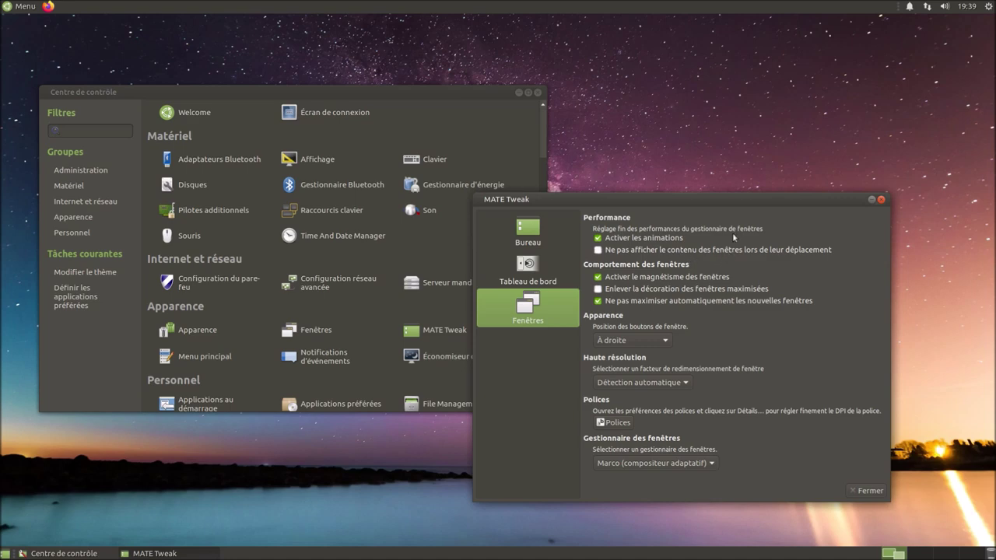
Test moving MATE Tweak with Ne pas afficher le contenu des fenêtres lors de leur déplacement enabled, and disable the option again.
mouse_move(742, 202)
left_mouse_down()
mouse_move(565, 188)
mouse_move(758, 187)
mouse_move(733, 199)
left_mouse_up()
left_click(589, 247)
left_click_drag(554, 201, 537, 216)
left_click(572, 261)
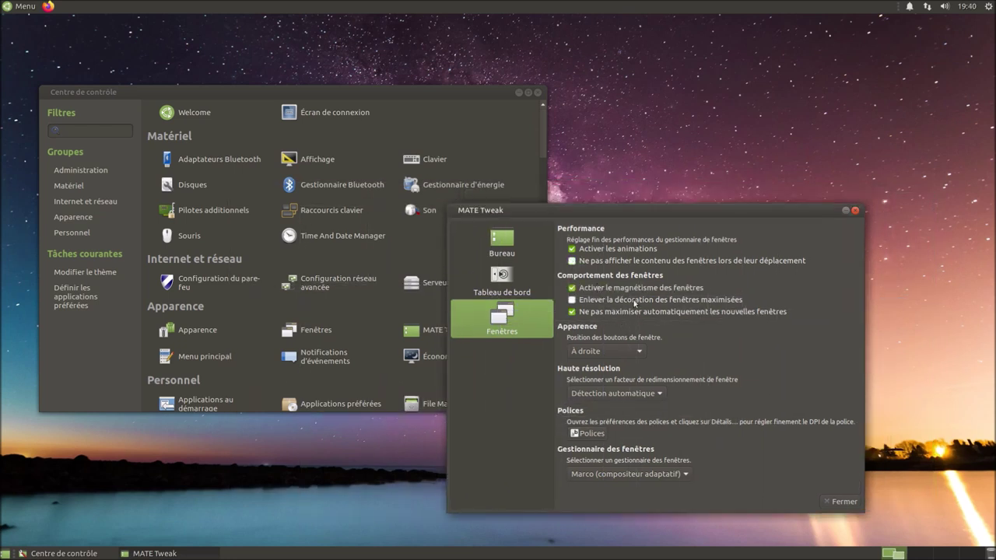
Move MATE Tweak clear of the Control Center and toggle Activer le magnétisme des fenêtres off and back on.
left_click_drag(684, 211, 747, 187)
left_click(721, 265)
left_click(737, 269)
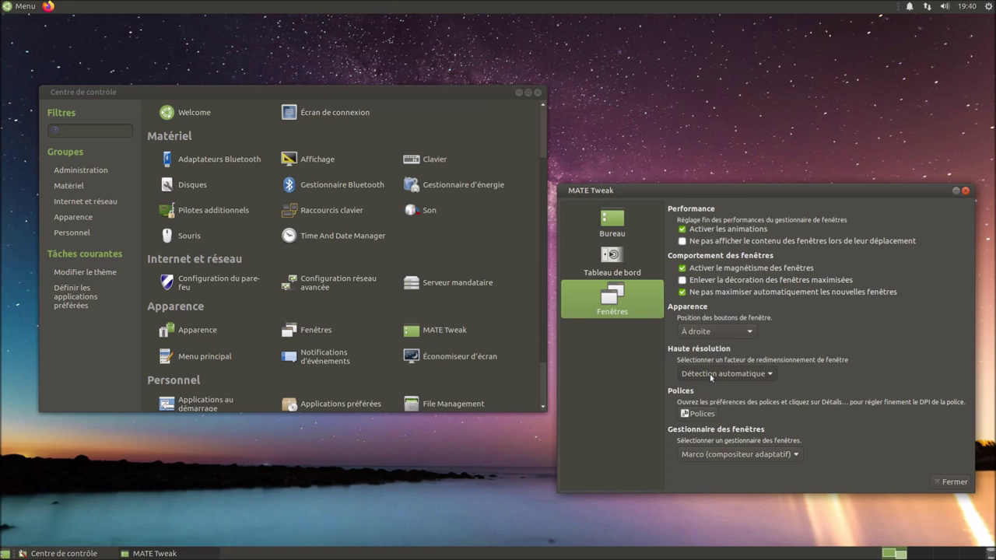
Close MATE Tweak, and view the Menu principal editor before closing it.
left_click(956, 483)
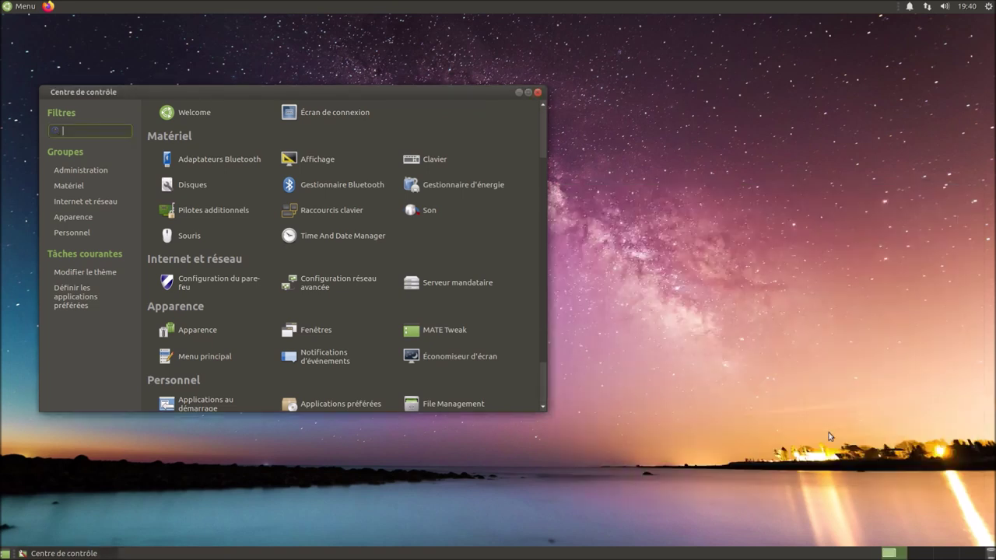
left_click(217, 362)
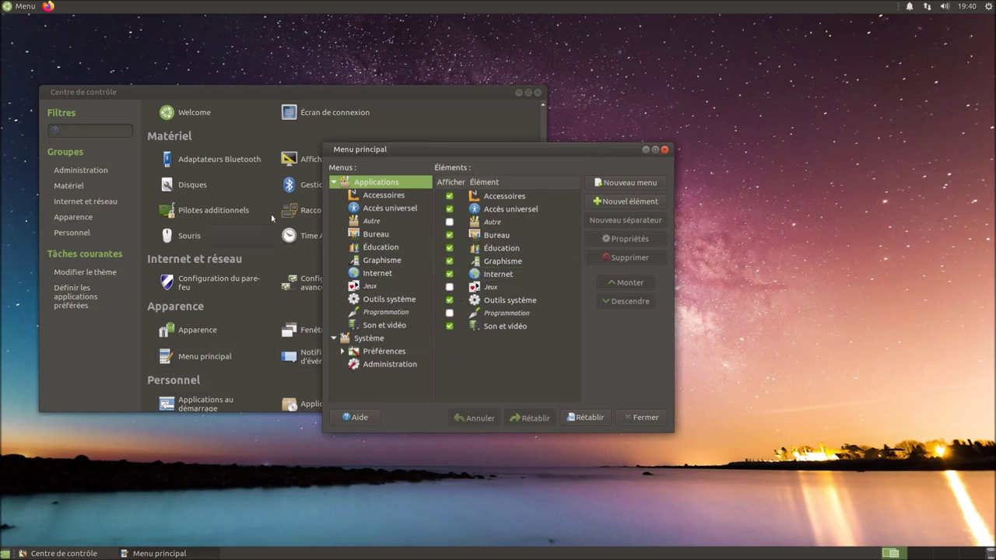
left_click(665, 149)
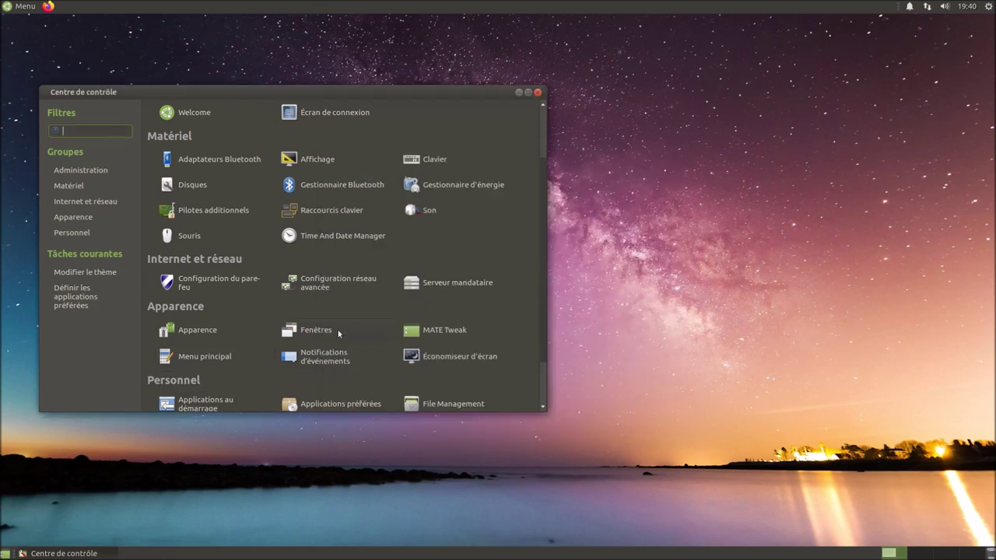
In the Fenêtres settings, disable and re-enable Activer le gestionnaire de fenêtres avec composition logicielle to compare the display.
left_click(326, 333)
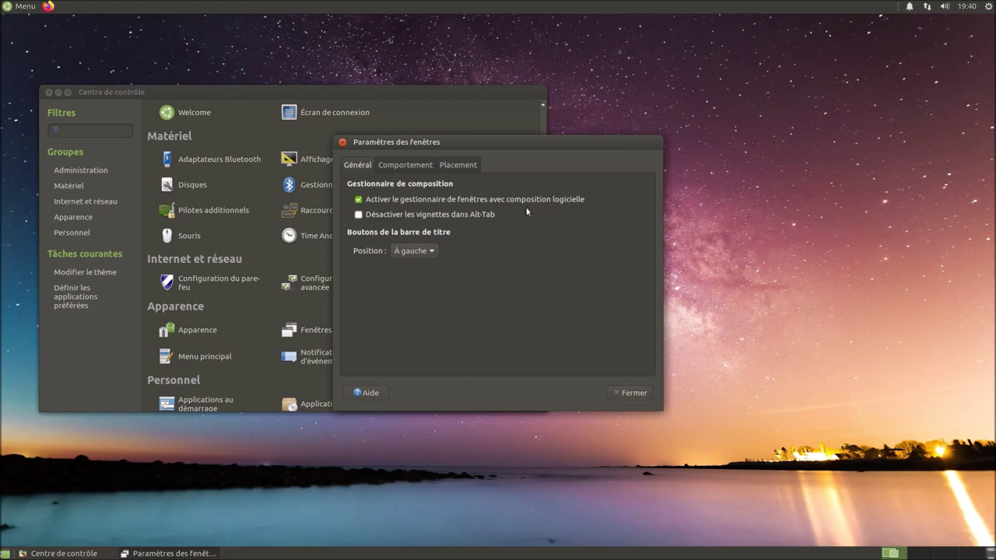
left_click(358, 200)
left_click_drag(467, 141, 604, 158)
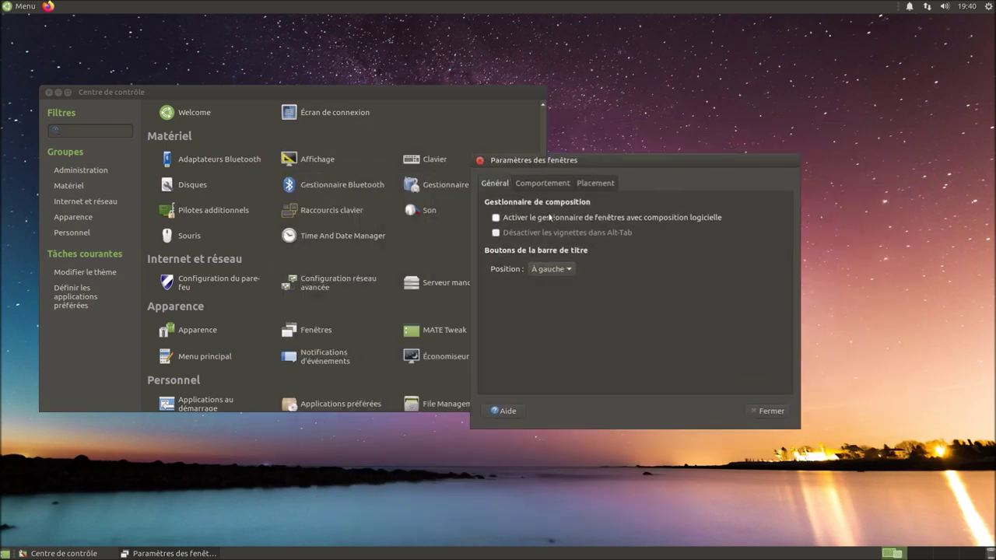
left_click(496, 218)
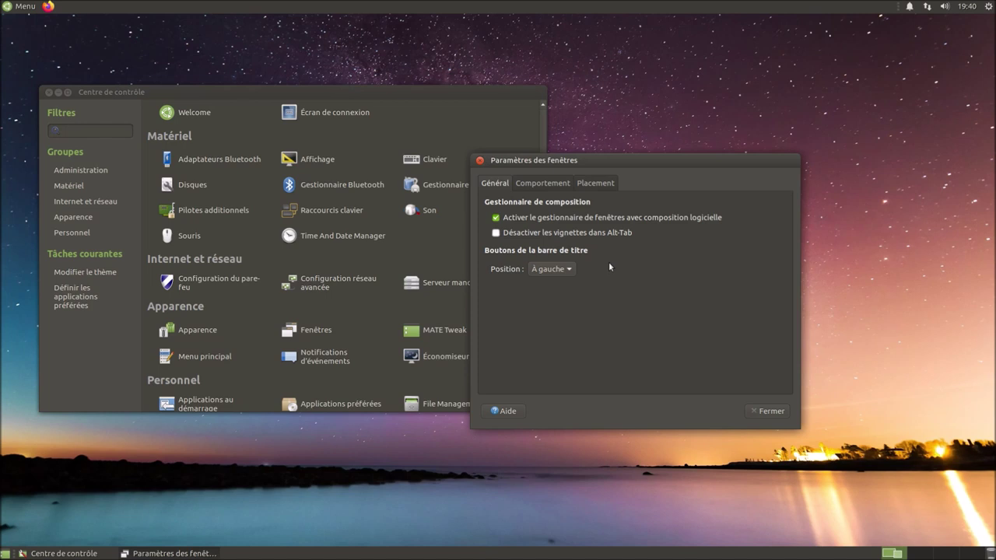
Compare the window switcher with Désactiver les vignettes dans Alt-Tab off and on, and leave the option disabled.
key("alt+Tab")
key("alt+Tab")
key("alt+Tab")
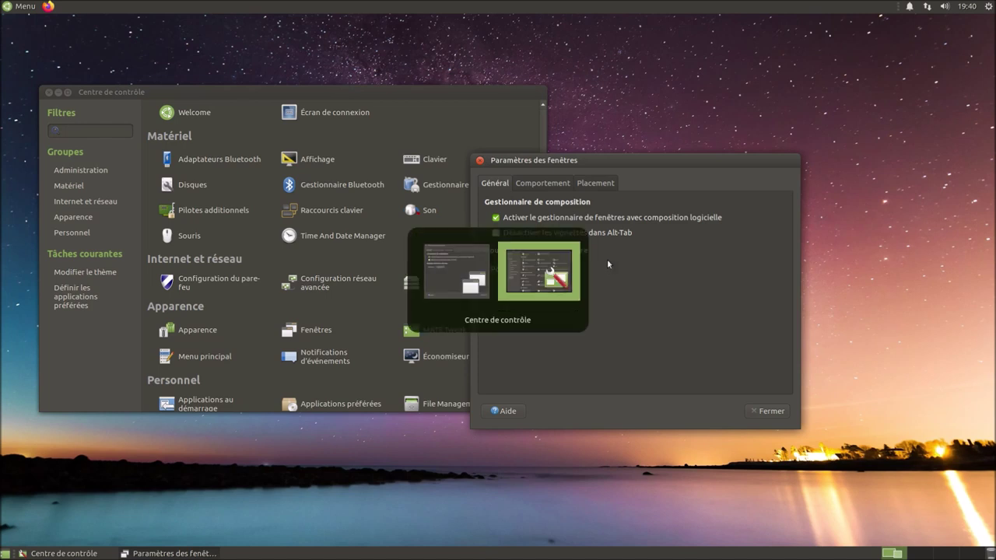
left_click(652, 166)
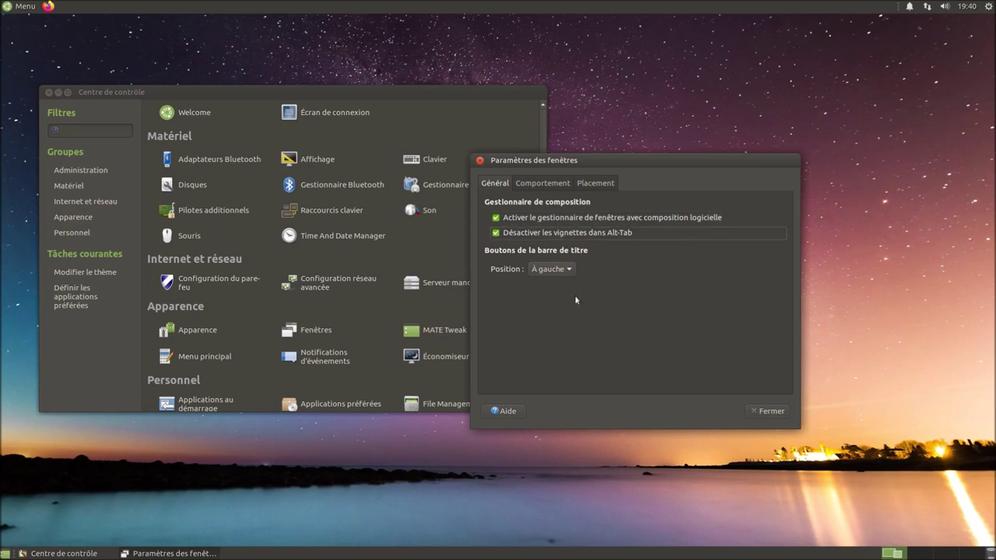
key("alt+Tab")
key("alt+Tab")
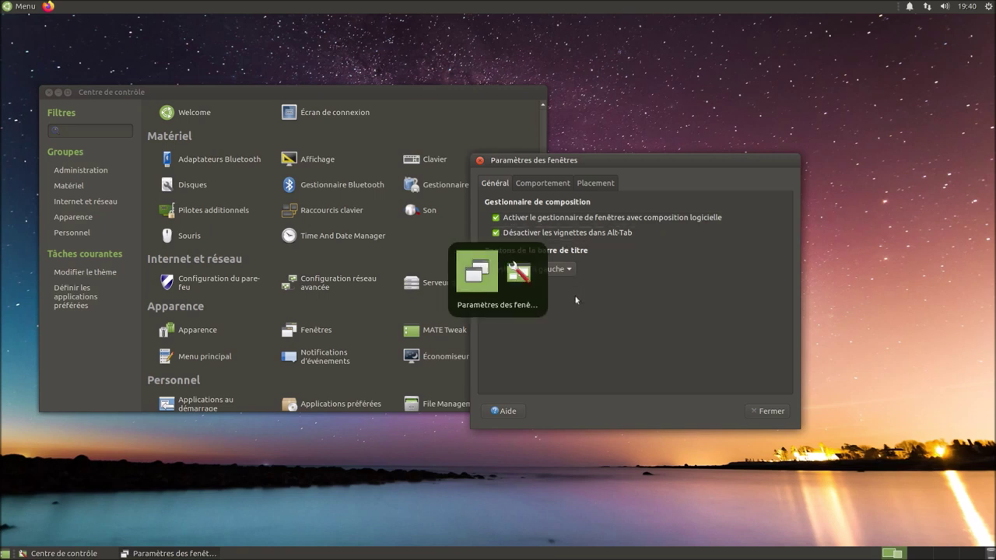
key("alt+Tab")
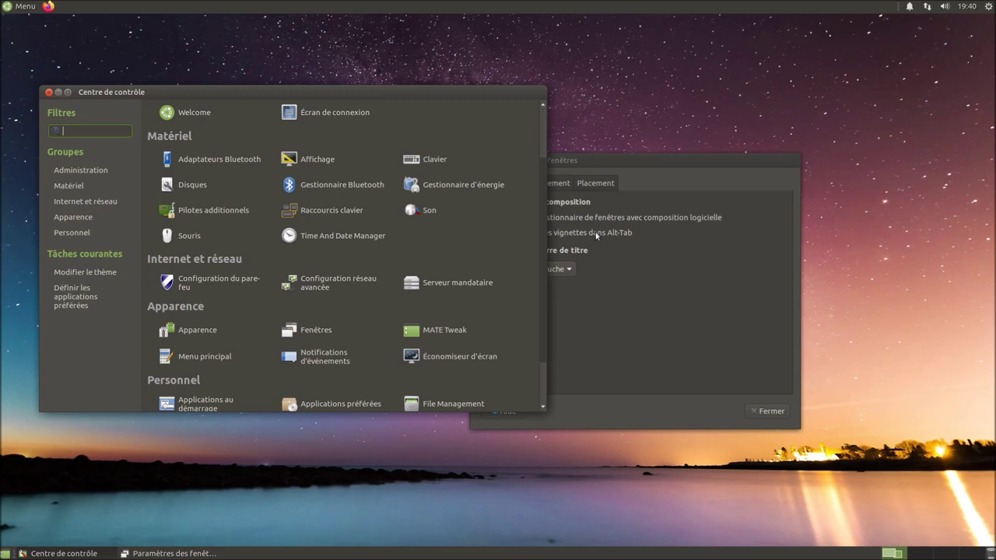
left_click(597, 236)
key("alt+Tab")
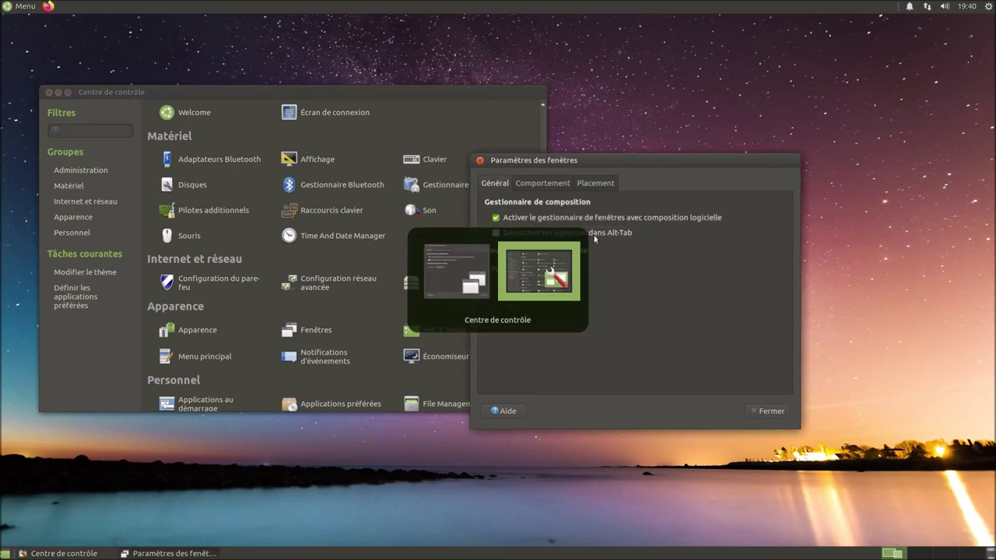
key("alt+Tab")
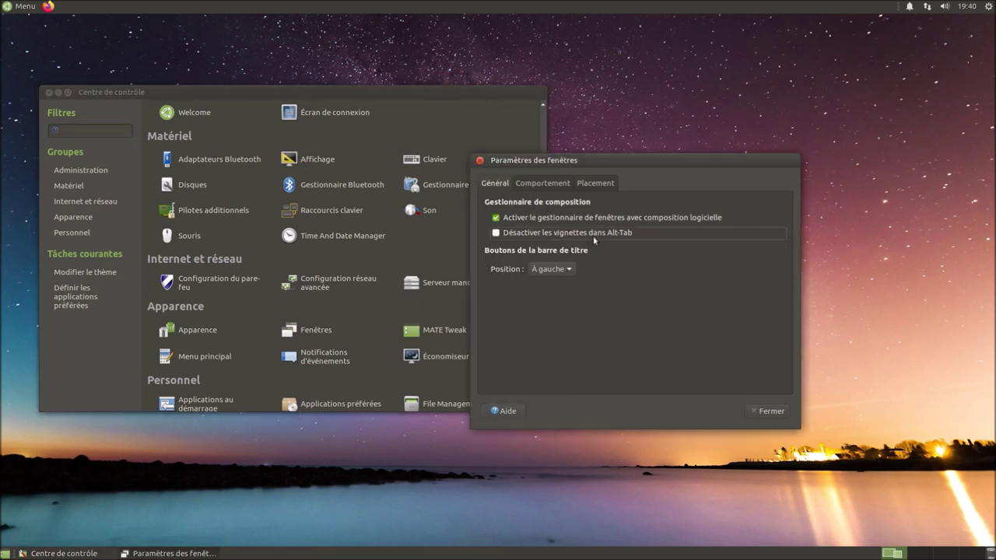
View the Comportement and Placement window settings and close the dialog.
left_click(555, 184)
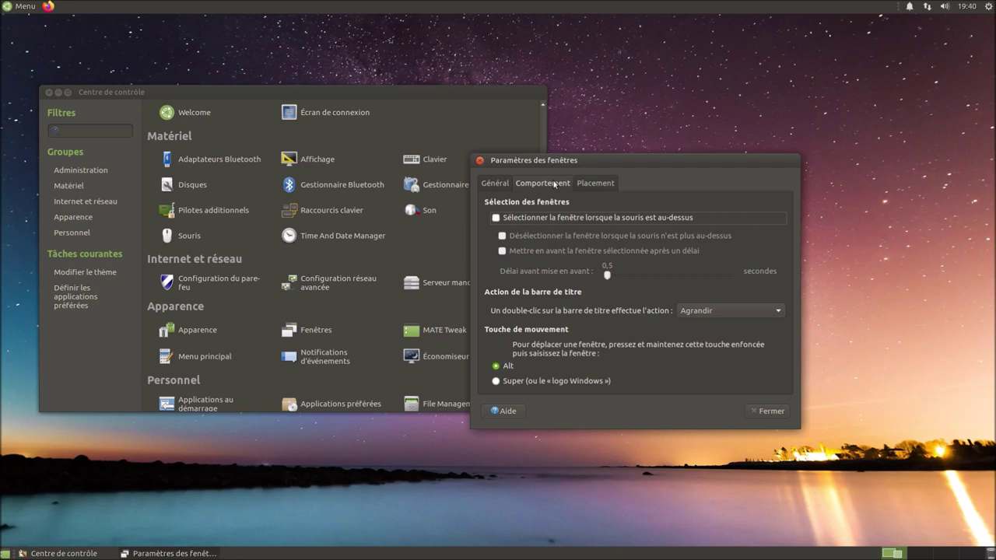
left_click(596, 184)
left_click(767, 411)
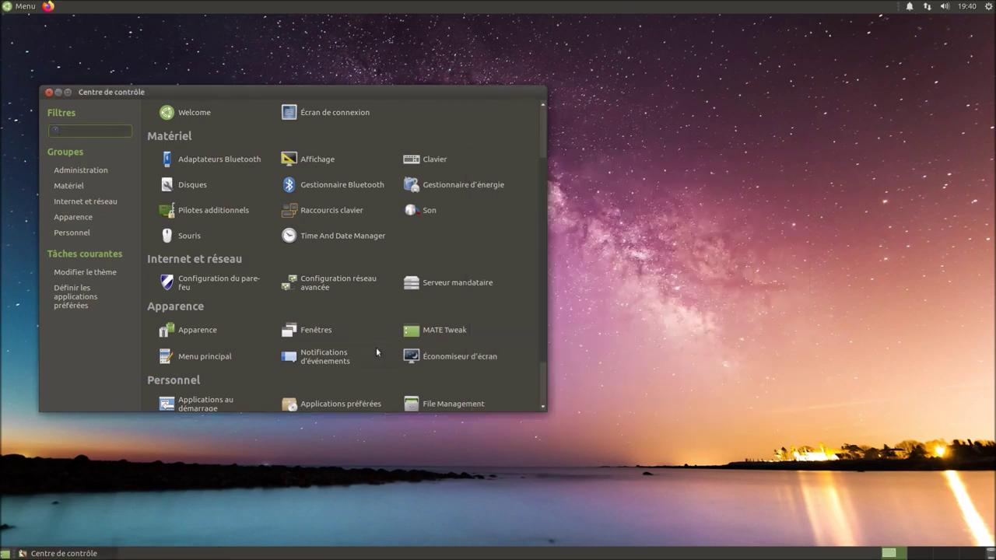
Preview a test notification from the Notifications d'événements settings and close them.
left_click(331, 363)
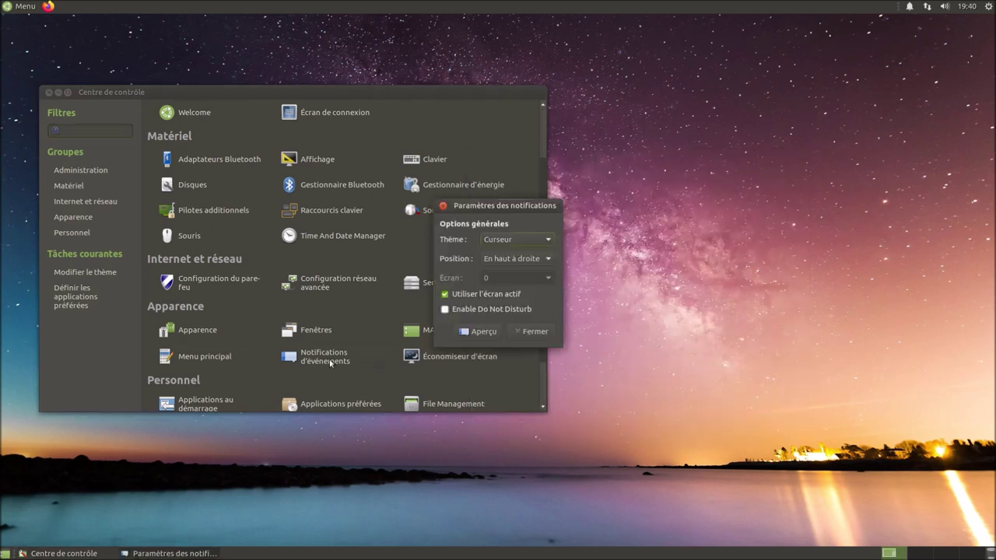
left_click(484, 333)
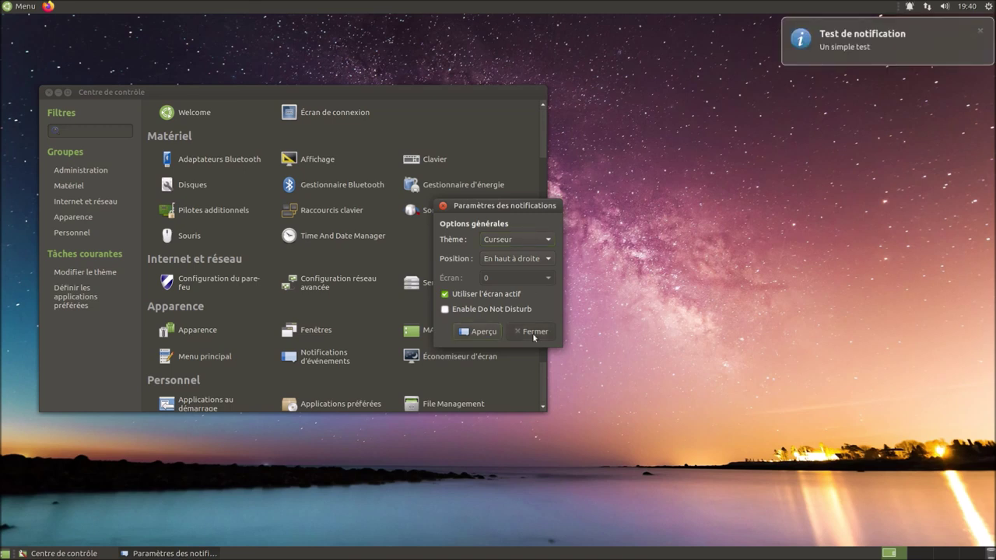
left_click(532, 332)
Preview the MATE flottant screensaver in full screen and close the screensaver preferences.
left_click(479, 355)
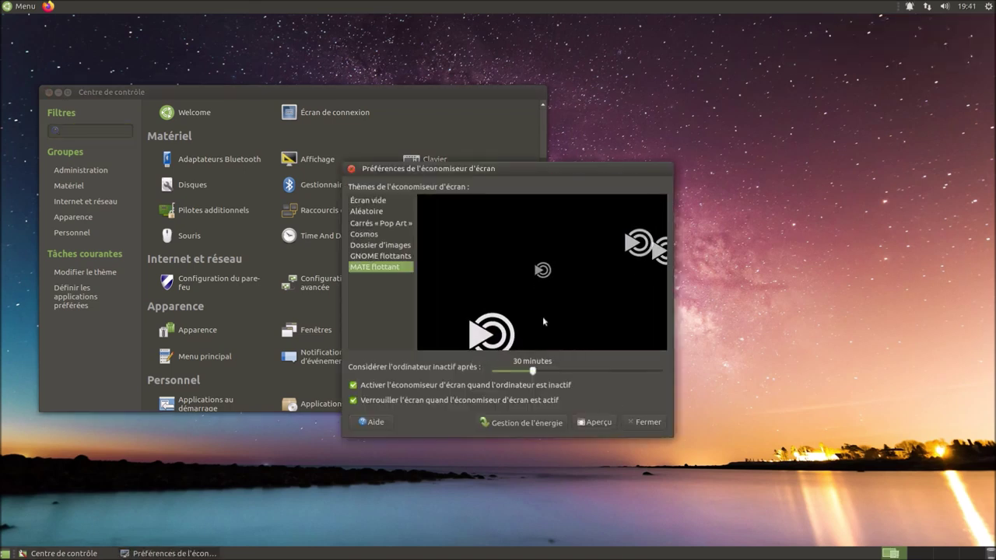
left_click(595, 423)
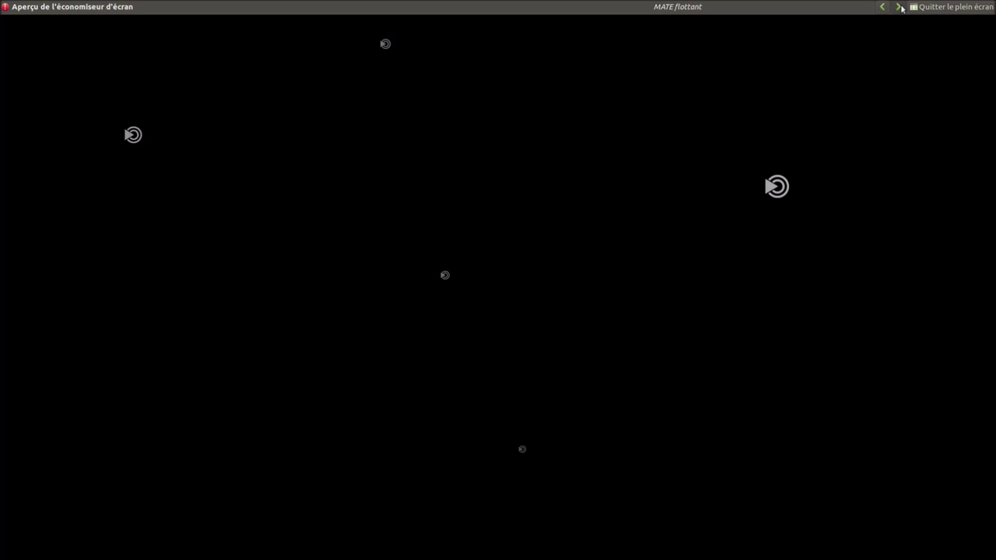
left_click(954, 6)
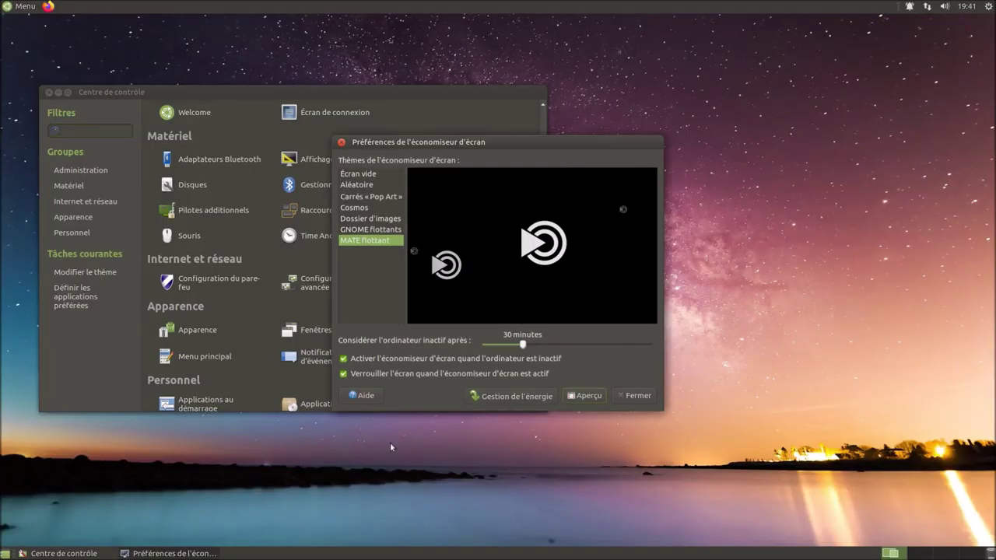
left_click(635, 395)
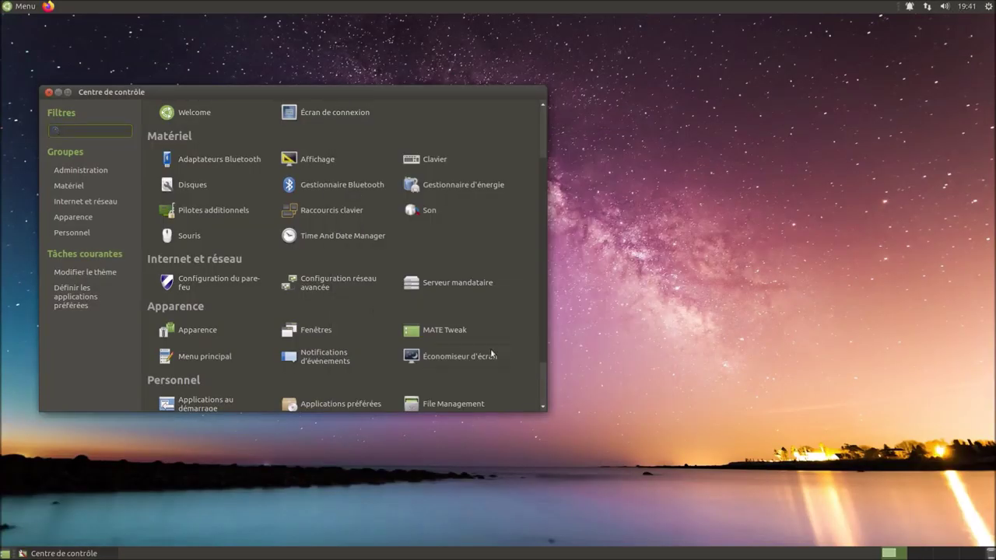
Review the programs listed in Applications au démarrage, from Agent de clés SSH down to vboxclient.
scroll(369, 364, "down", 2)
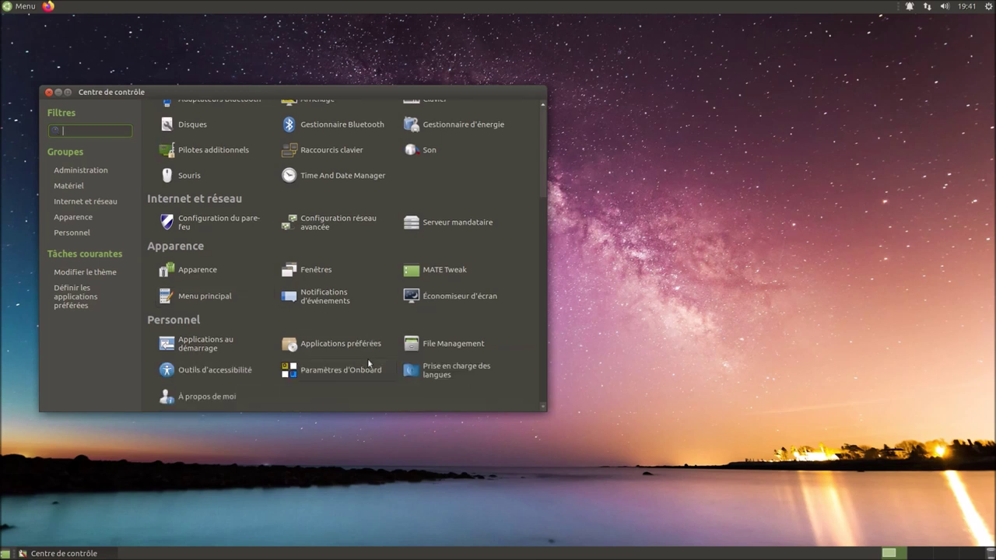
left_click(221, 347)
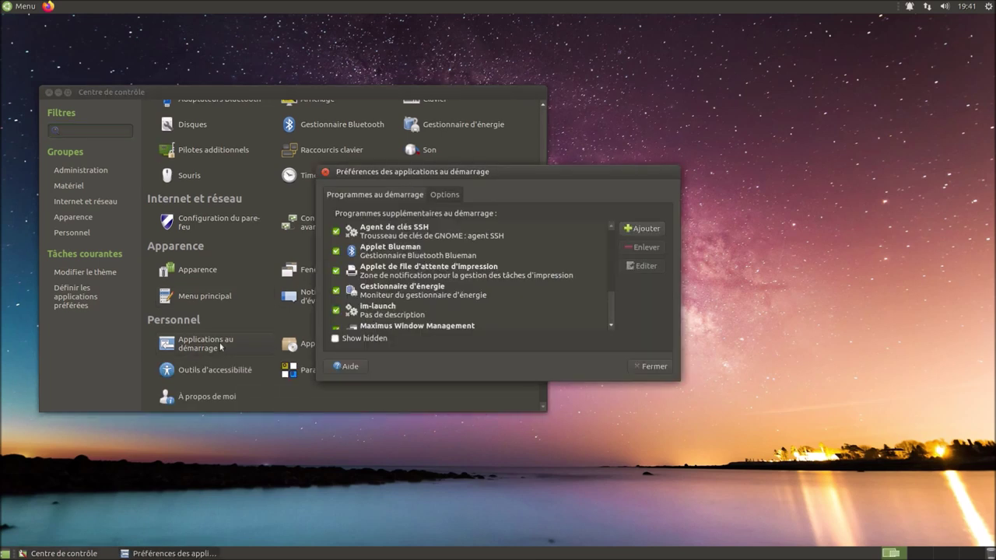
left_click(395, 234)
left_click(385, 259)
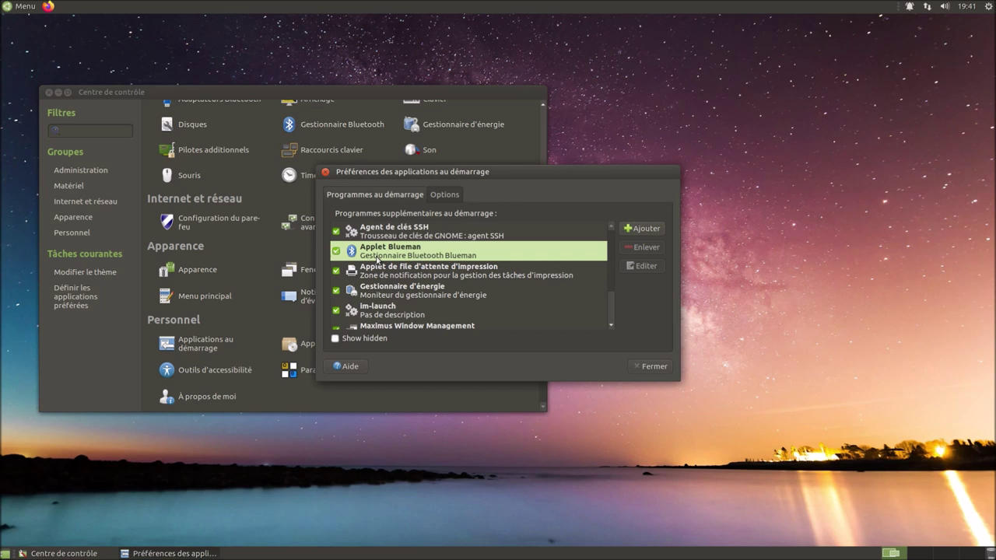
left_click(424, 267)
left_click(433, 288)
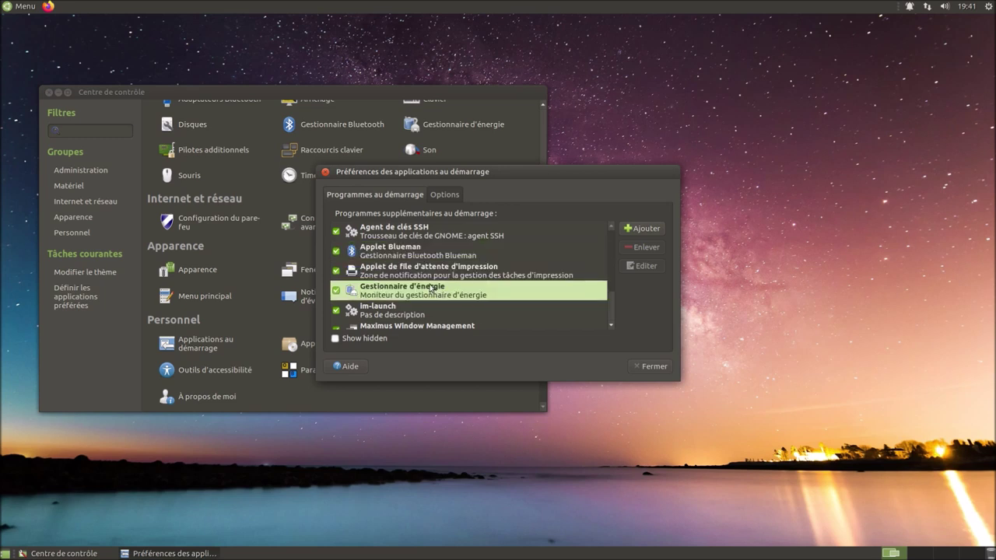
left_click(433, 280)
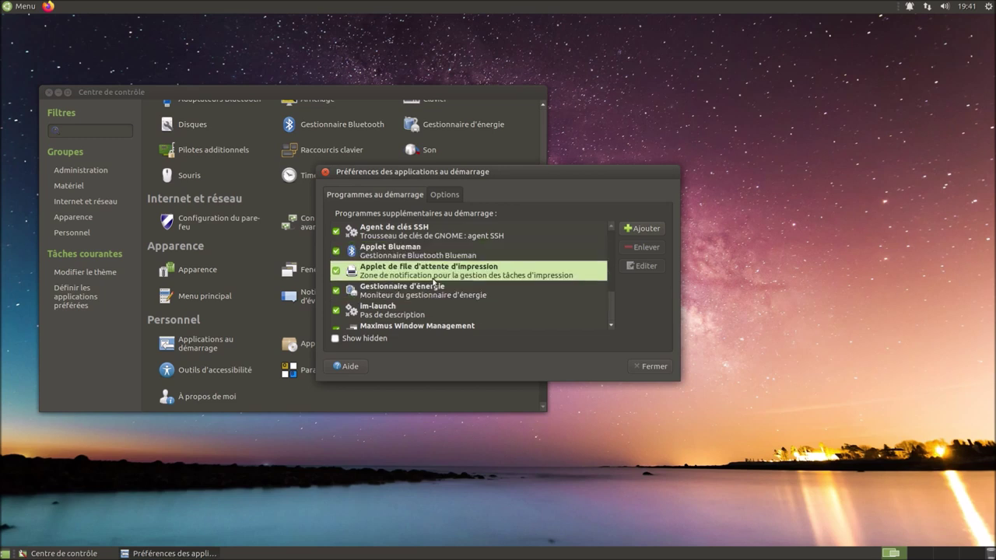
left_click(460, 289)
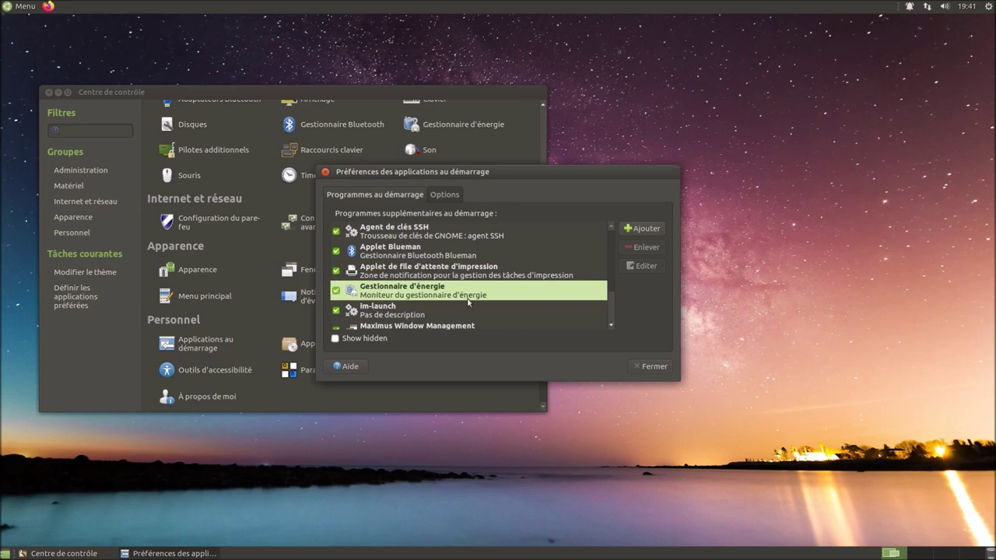
left_click(469, 305)
scroll(469, 304, "down", 1)
left_click(469, 306)
scroll(469, 306, "down", 1)
left_click(467, 304)
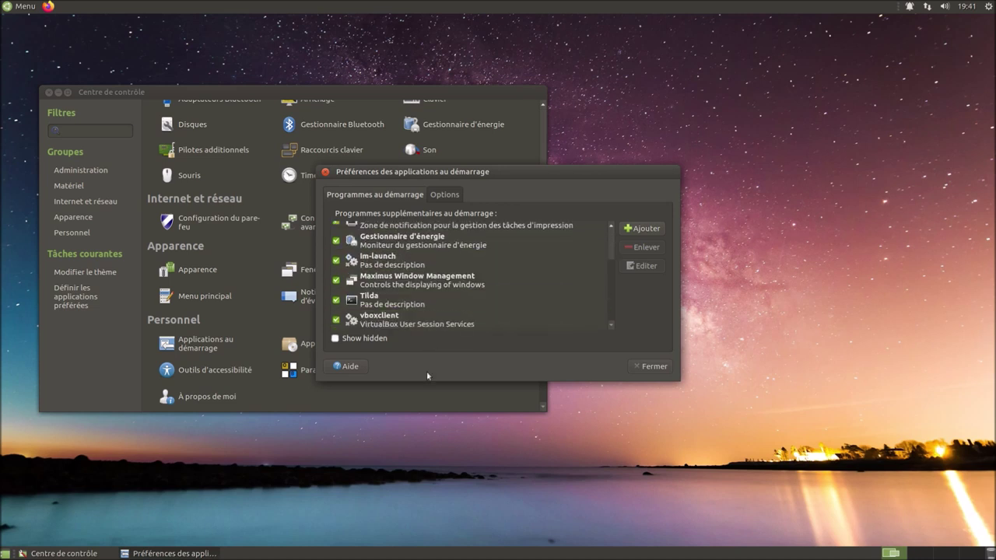
View the Tilda startup entry's editing form, cancel it and close the startup preferences.
key("F1")
key("F1")
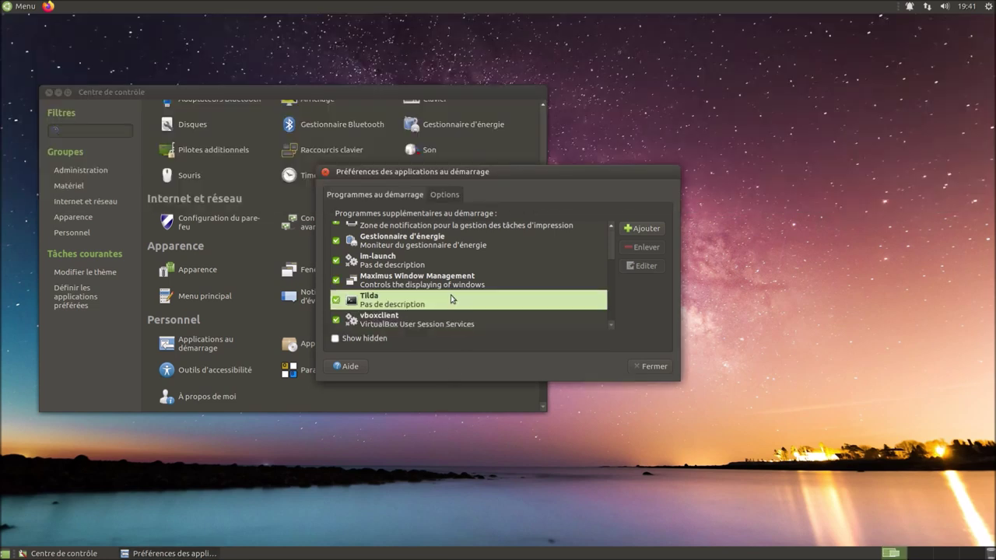
left_click(433, 303)
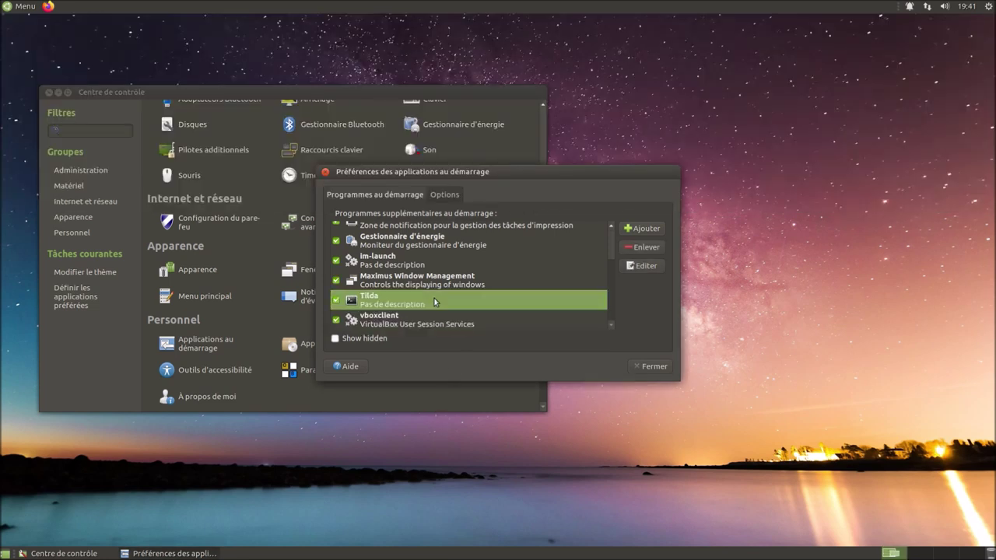
left_click(647, 266)
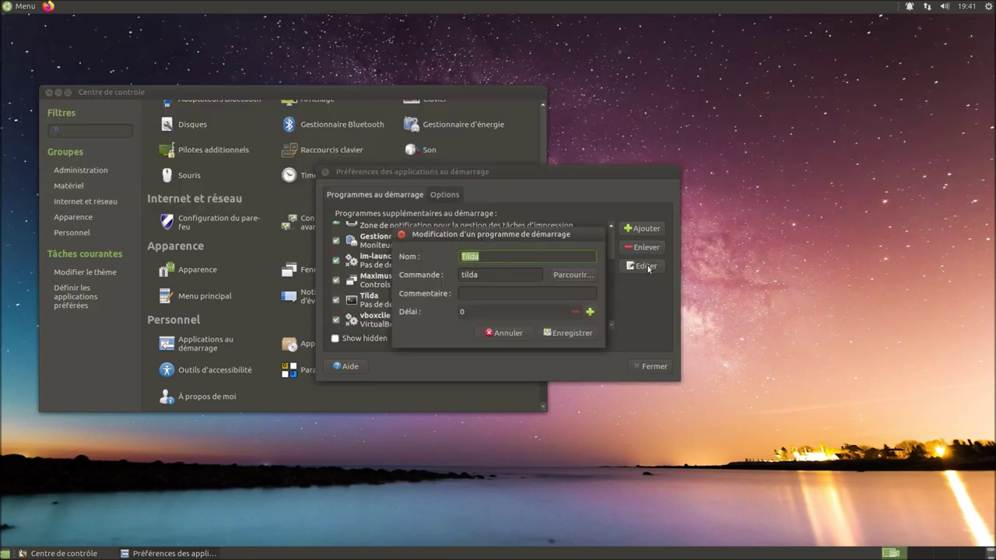
left_click(506, 333)
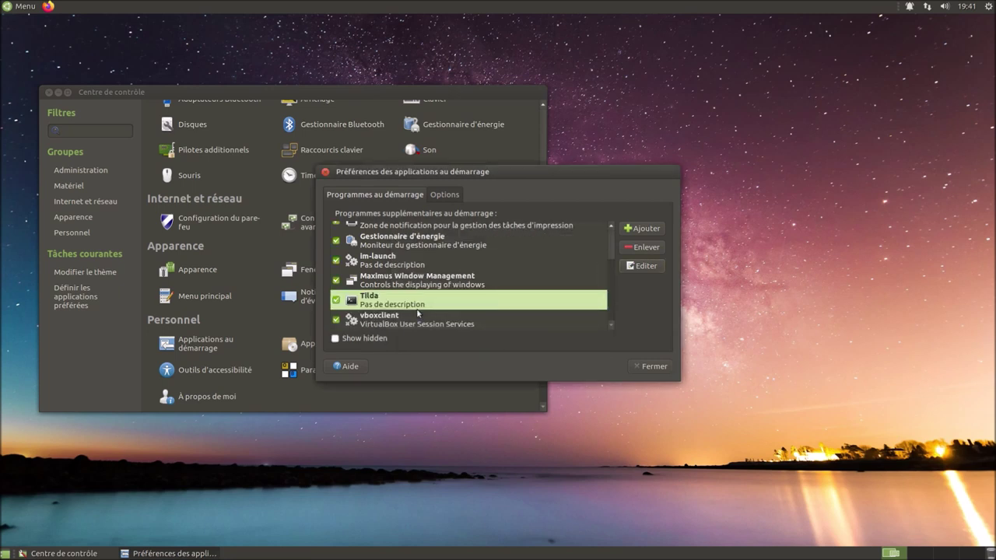
left_click(656, 368)
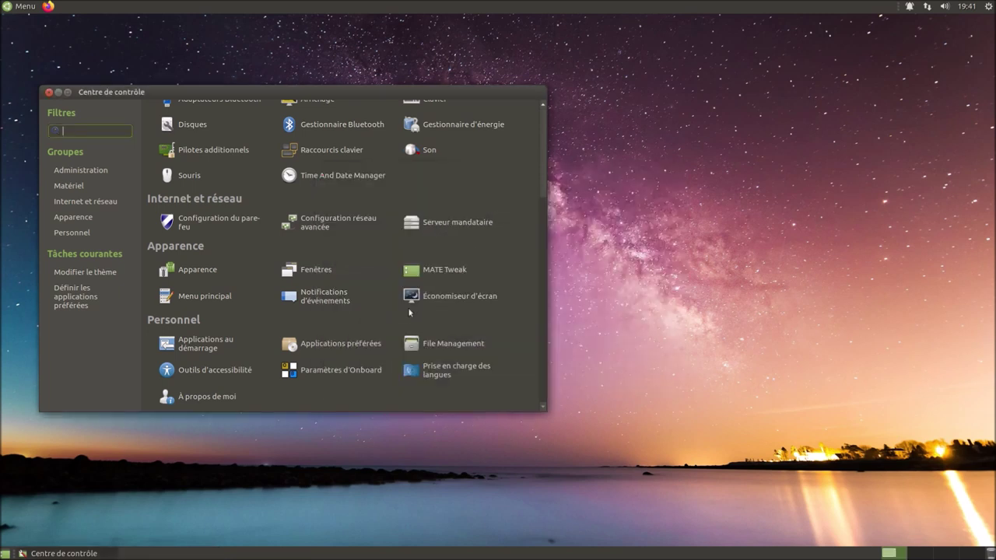
View the Applications préférées defaults for Internet, Multimédia, Système, Bureau and Accessibilité, and close the dialog.
left_click(330, 343)
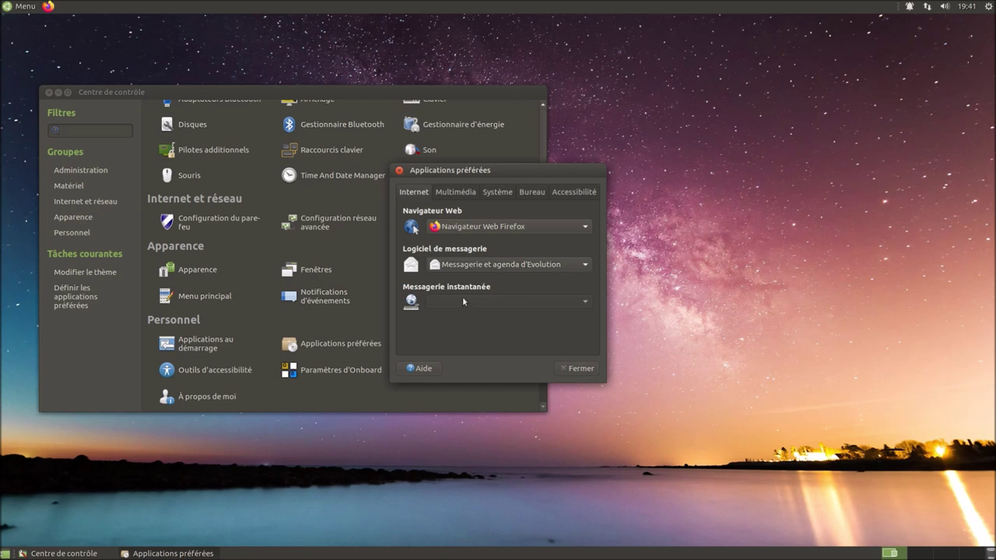
left_click(469, 192)
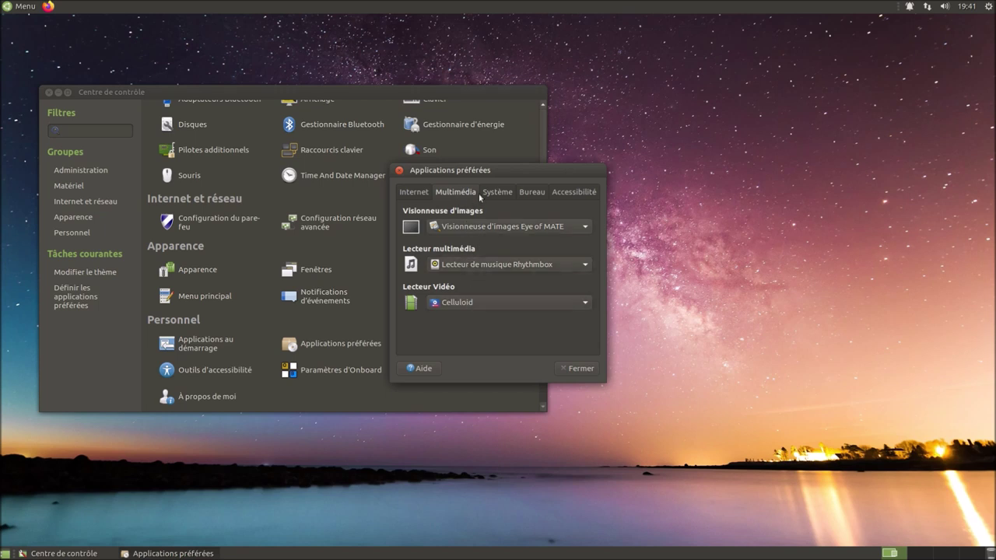
left_click(496, 192)
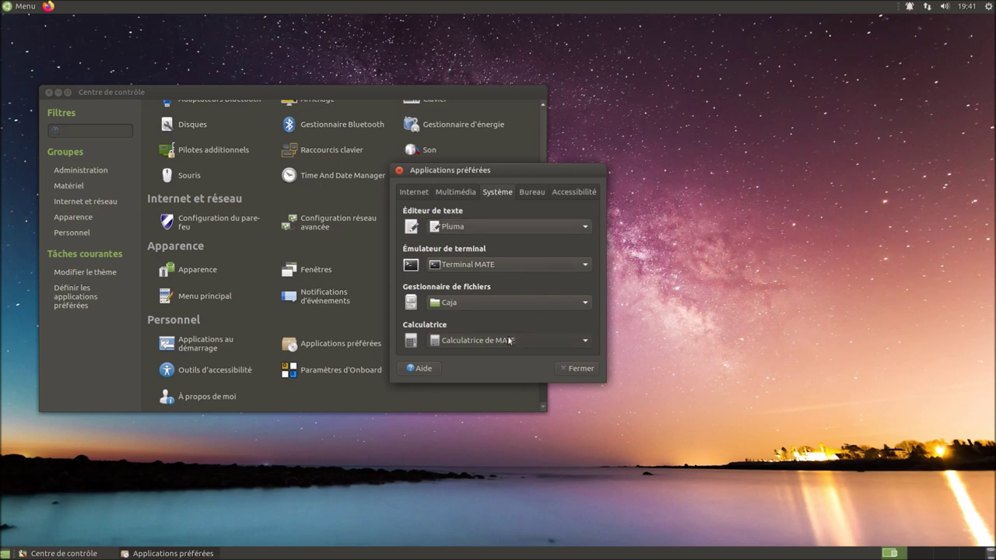
left_click(533, 194)
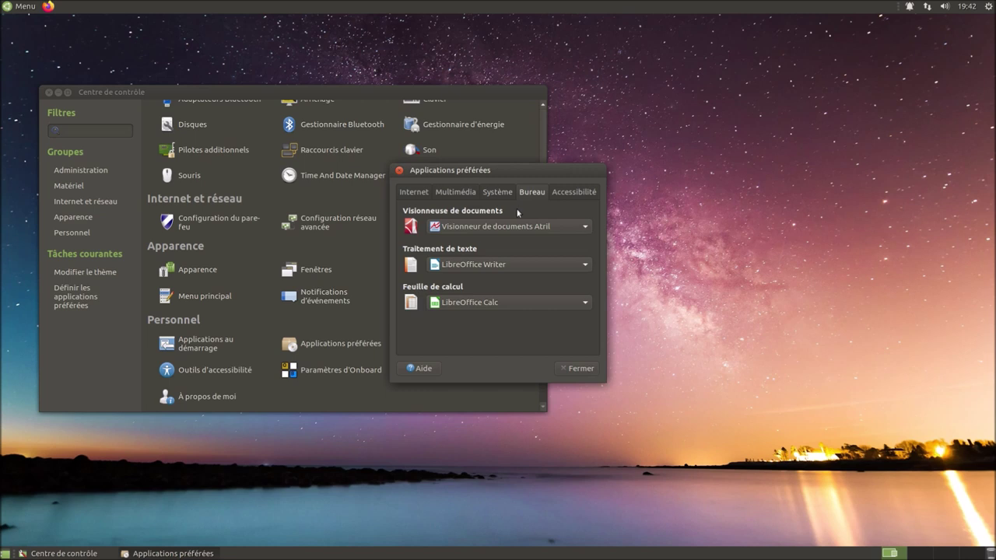
left_click(575, 191)
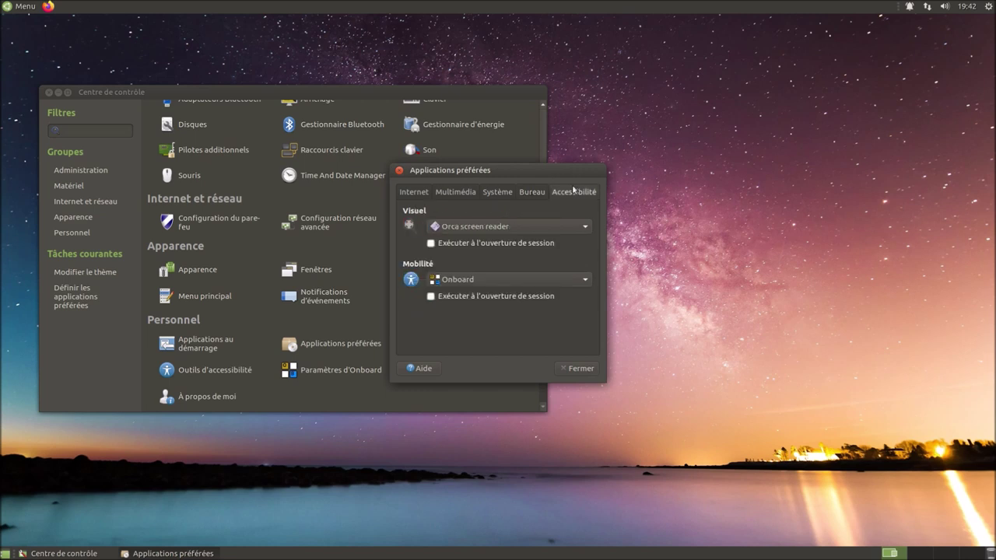
left_click(577, 369)
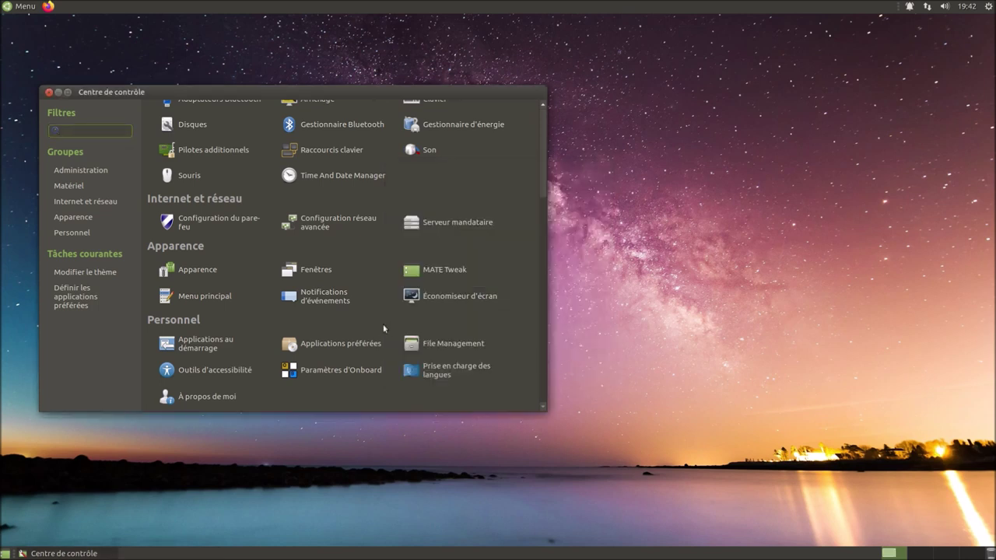
View the Vues settings of the file manager preferences, and close them along with the Centre de contrôle.
left_click(438, 344)
left_click_drag(445, 109, 681, 94)
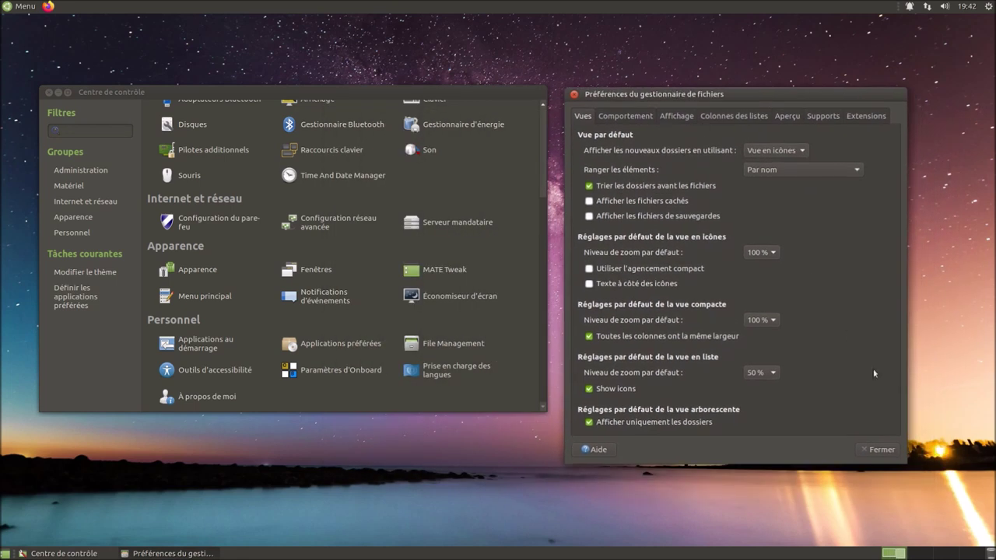
left_click(884, 450)
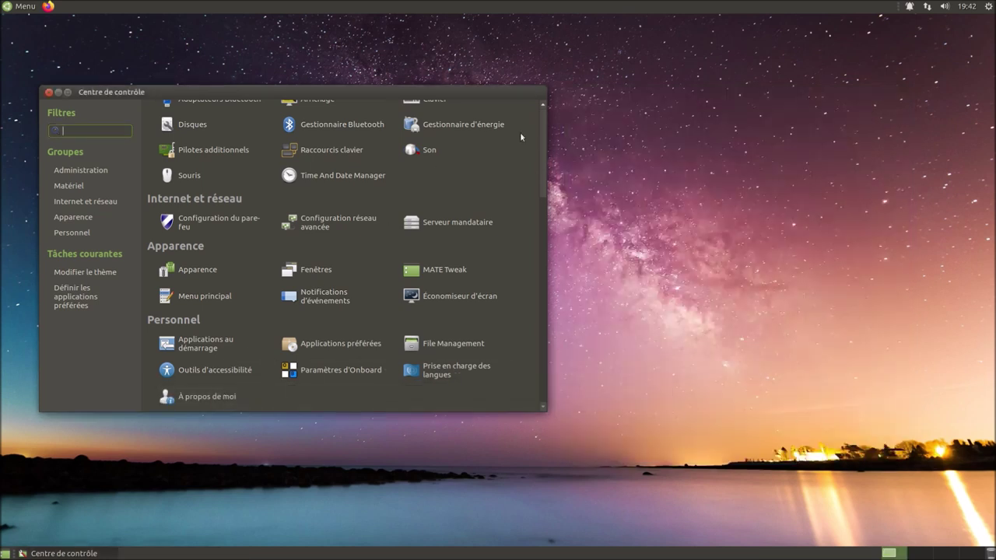
left_click(49, 92)
Launch Backups from the Accessoires applications, view its À propos information and close that dialog.
left_click(13, 7)
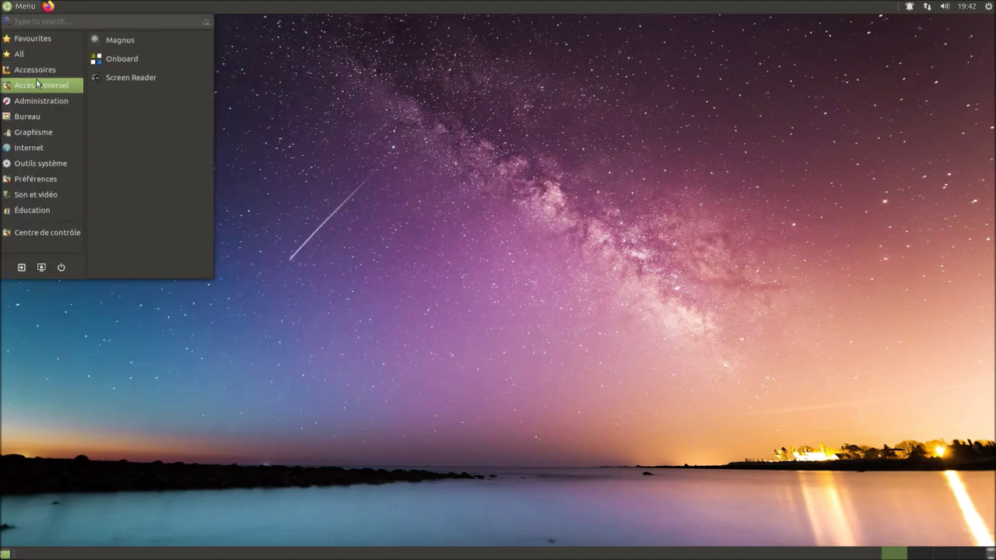
mouse_move(39, 69)
left_click(127, 41)
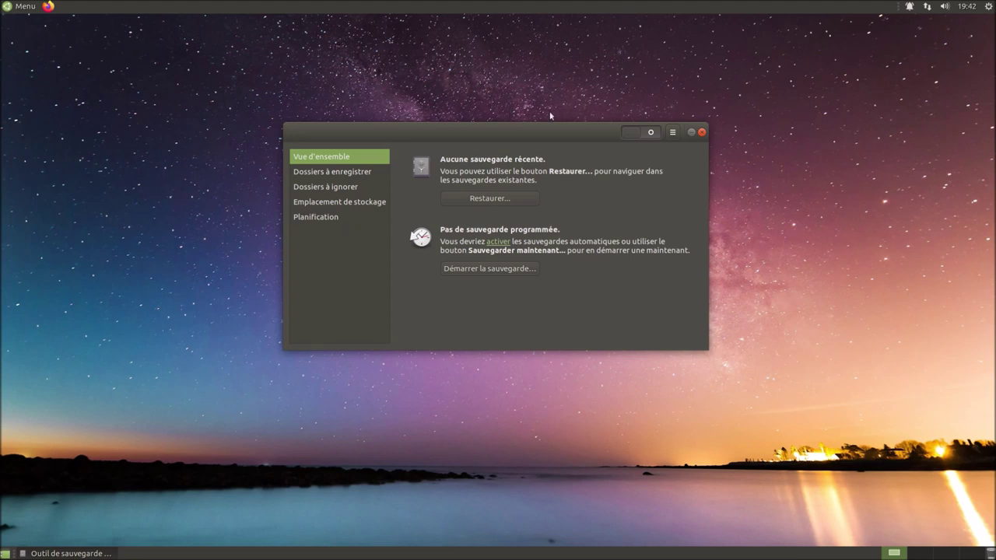
left_click(671, 133)
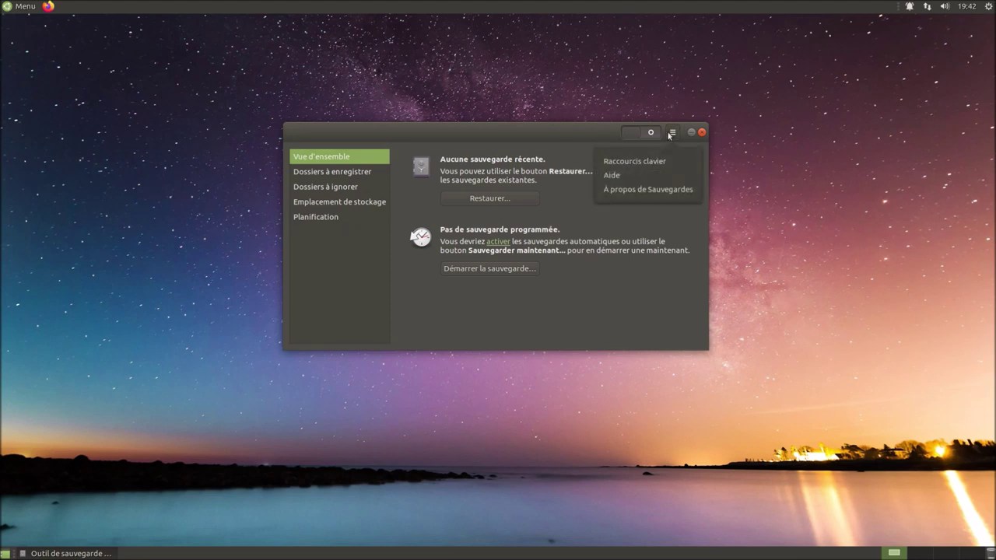
left_click(648, 190)
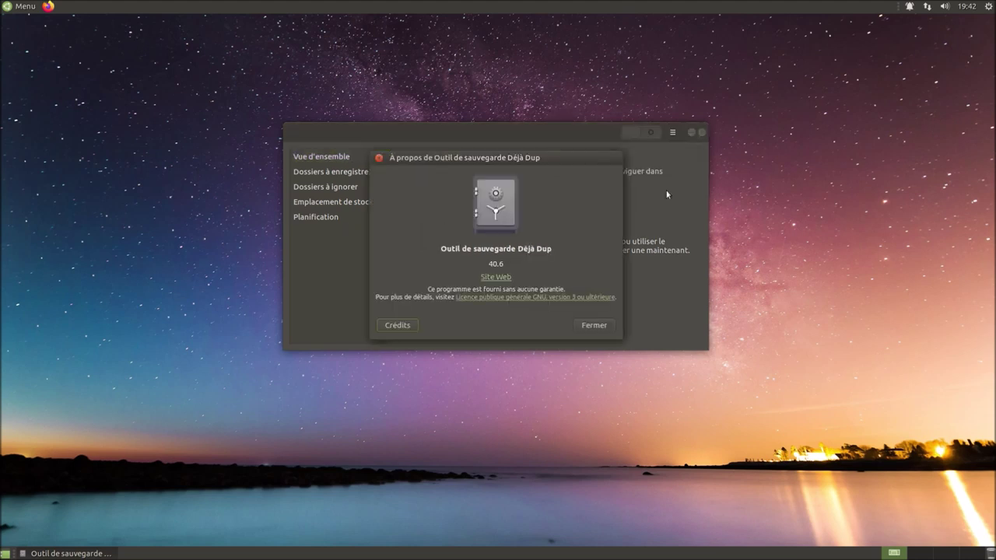
left_click(596, 325)
View the backup tool's Dossiers à enregistrer and Emplacement de stockage settings, and close the tool.
left_click(330, 174)
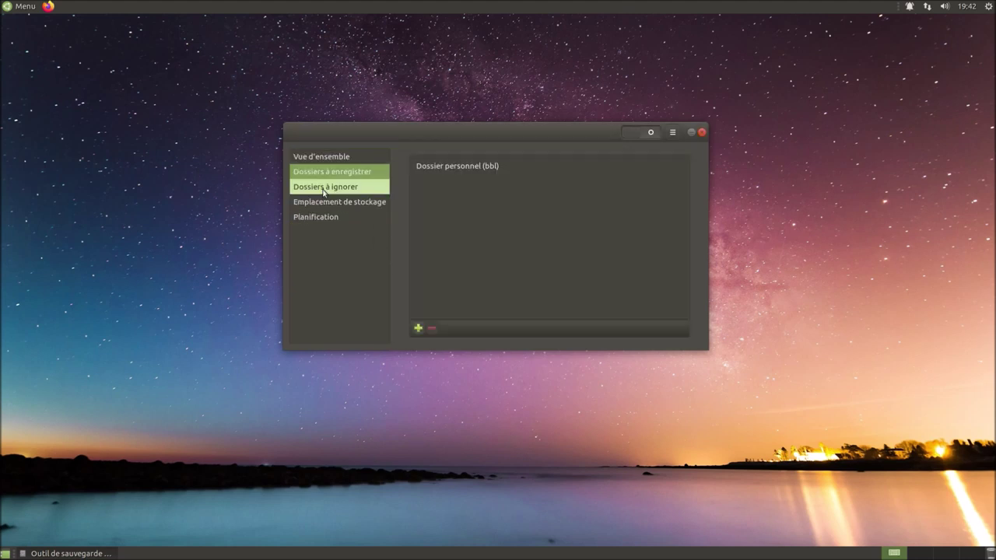
left_click(327, 204)
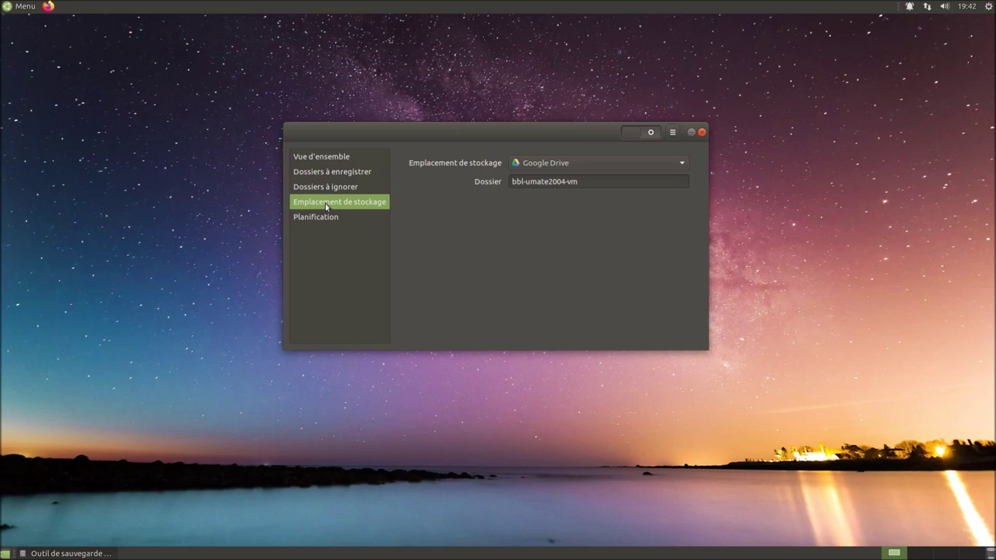
left_click(559, 165)
left_click(560, 165)
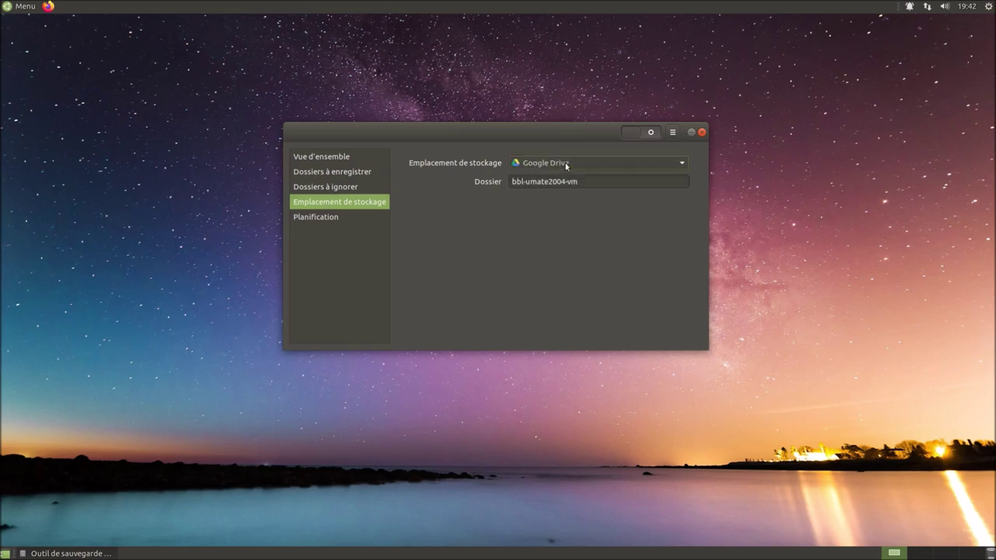
left_click(701, 132)
Launch the Gestionnaire d'archives from the Accessoires applications.
left_click(31, 7)
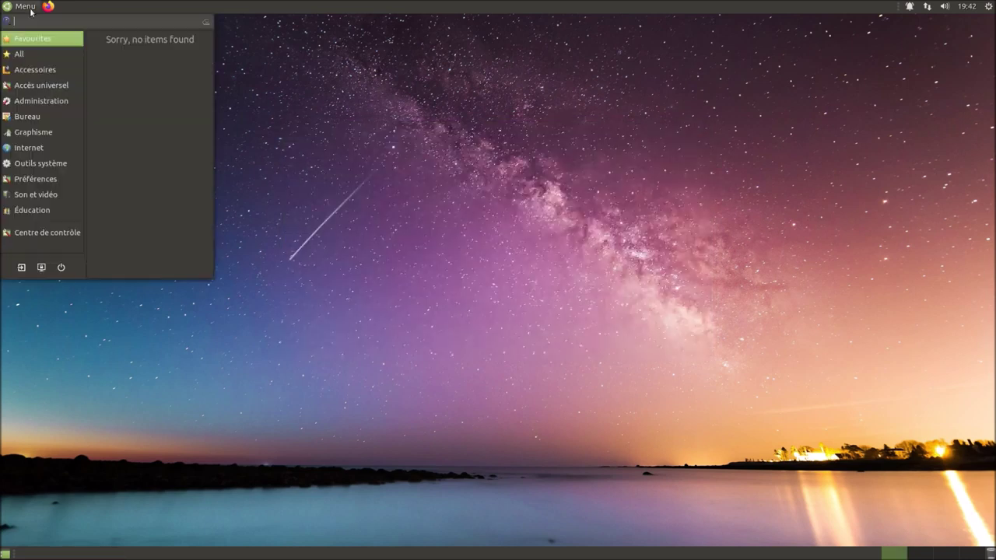
mouse_move(49, 71)
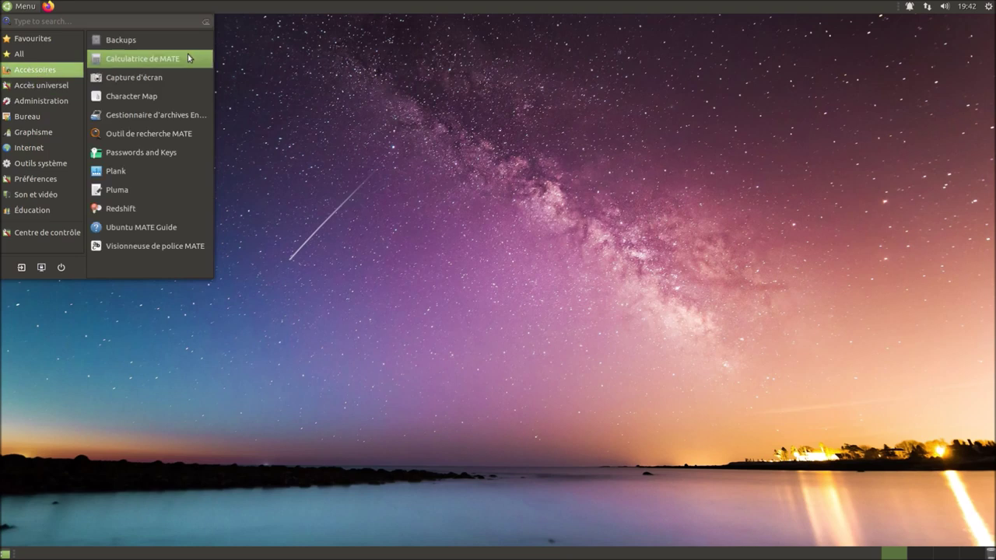
left_click(188, 116)
Open the Outil de recherche MATE, look at its file search form and close it.
left_click(22, 10)
mouse_move(47, 70)
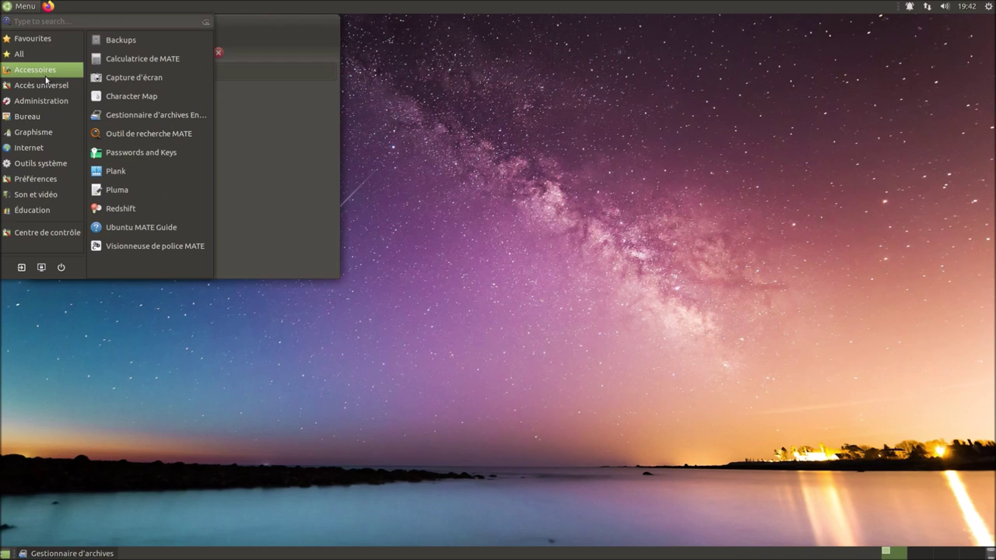
left_click(150, 134)
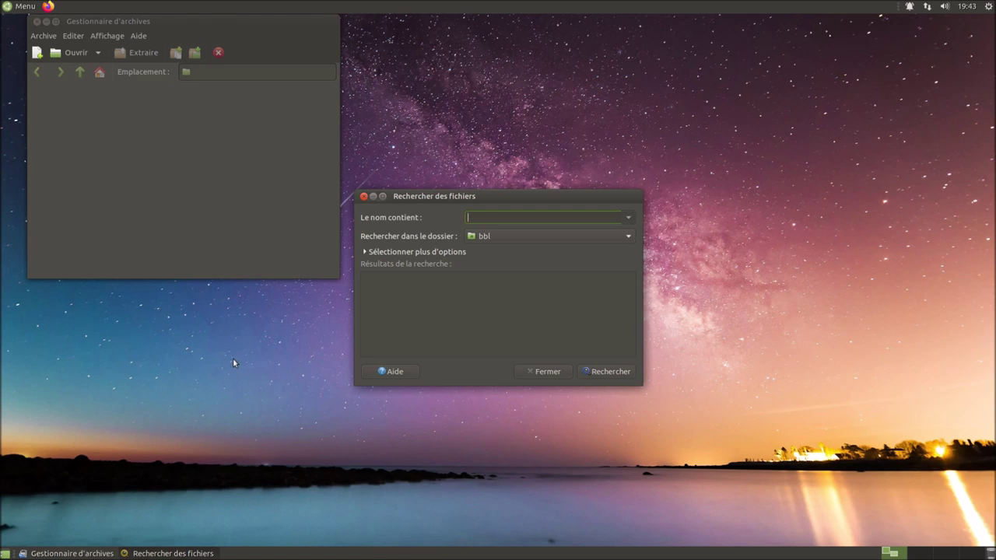
left_click(556, 376)
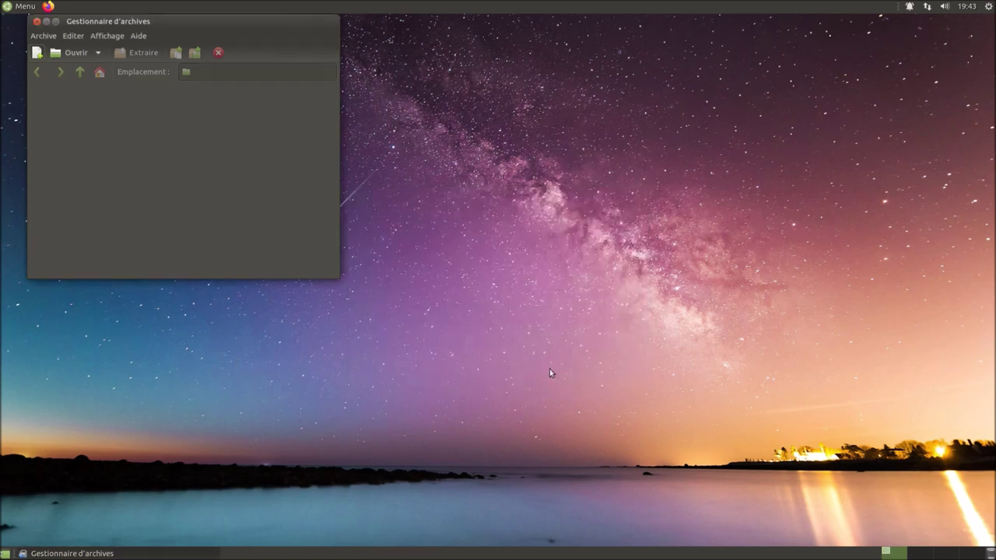
Launch the Pluma text editor from the Accessoires applications.
left_click(16, 7)
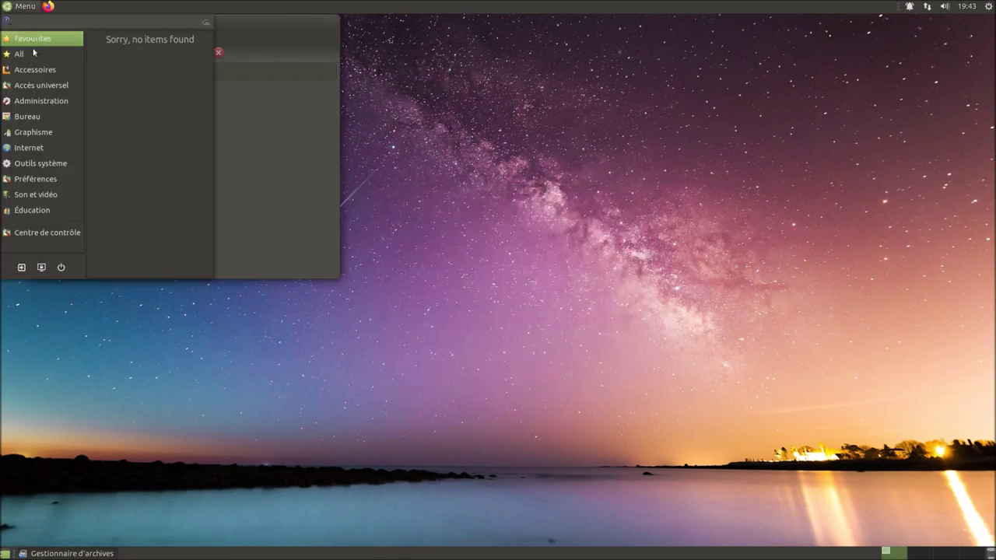
mouse_move(34, 55)
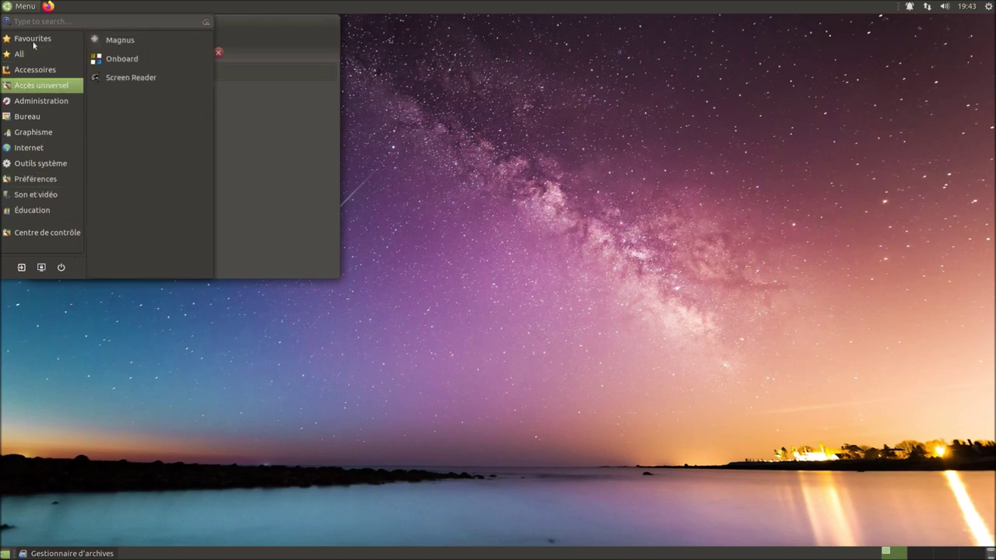
mouse_move(51, 71)
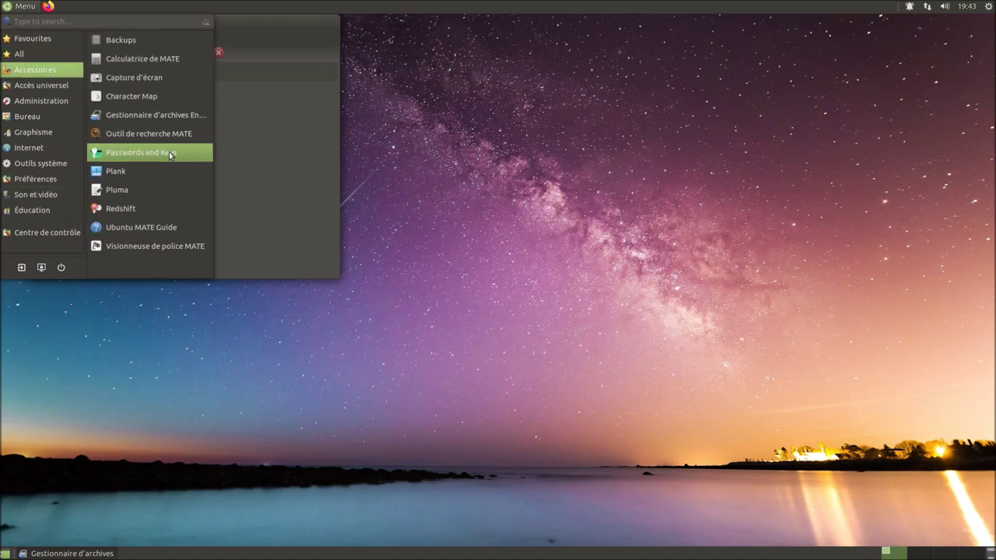
left_click(173, 193)
Launch Redshift from the Accessoires applications and enable its Lancement automatique option.
left_click(24, 7)
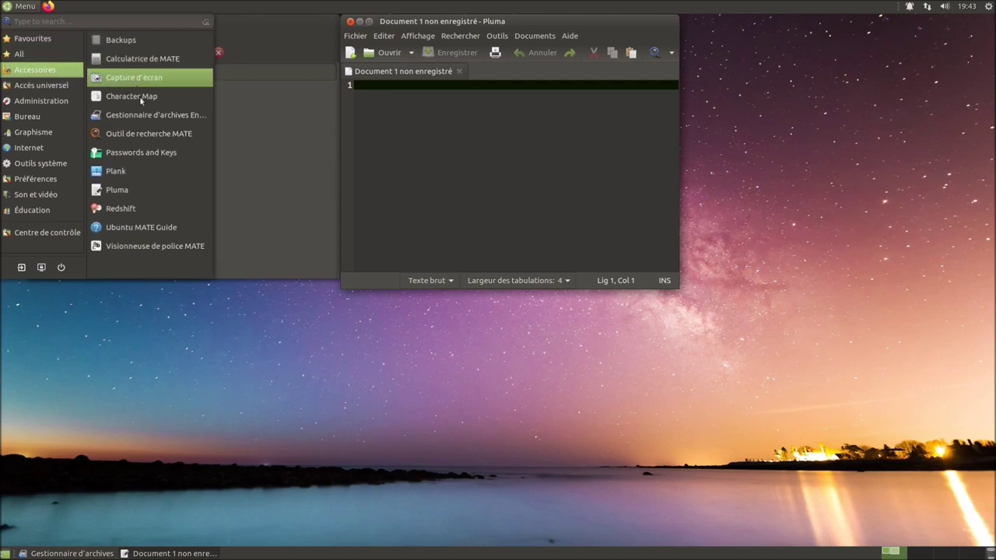
left_click(166, 210)
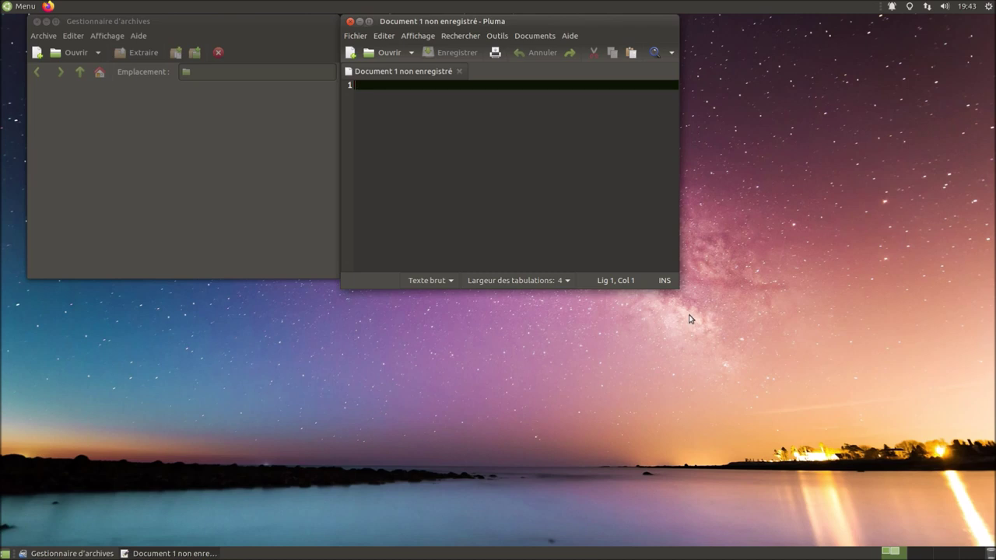
left_click(910, 7)
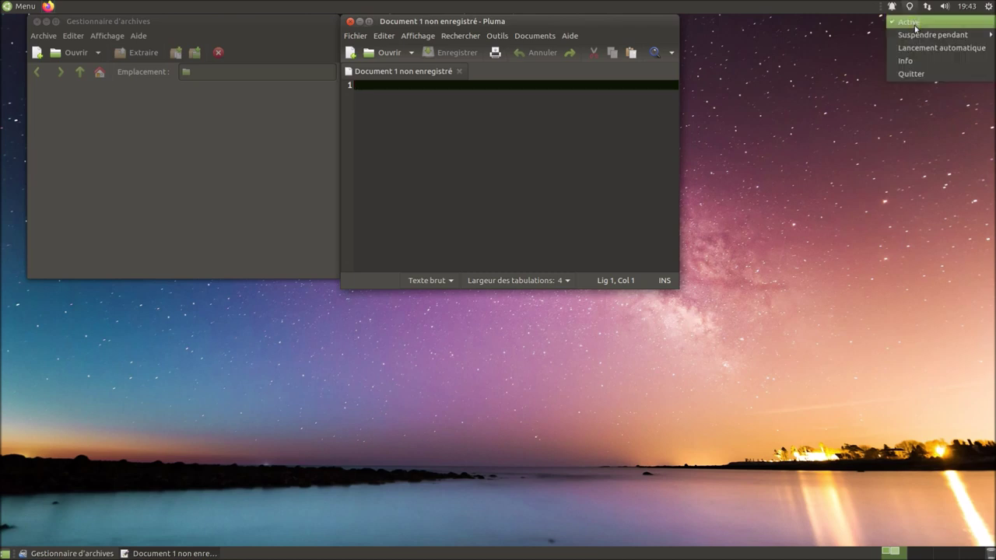
mouse_move(917, 38)
left_click(920, 49)
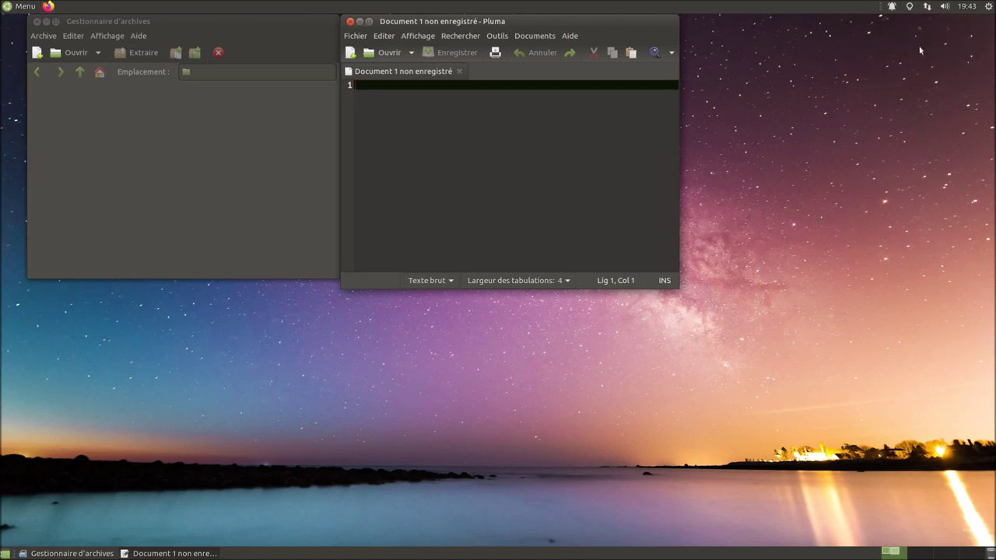
View Redshift's Info dialog, moving it below the Pluma window, and close it.
left_click(910, 6)
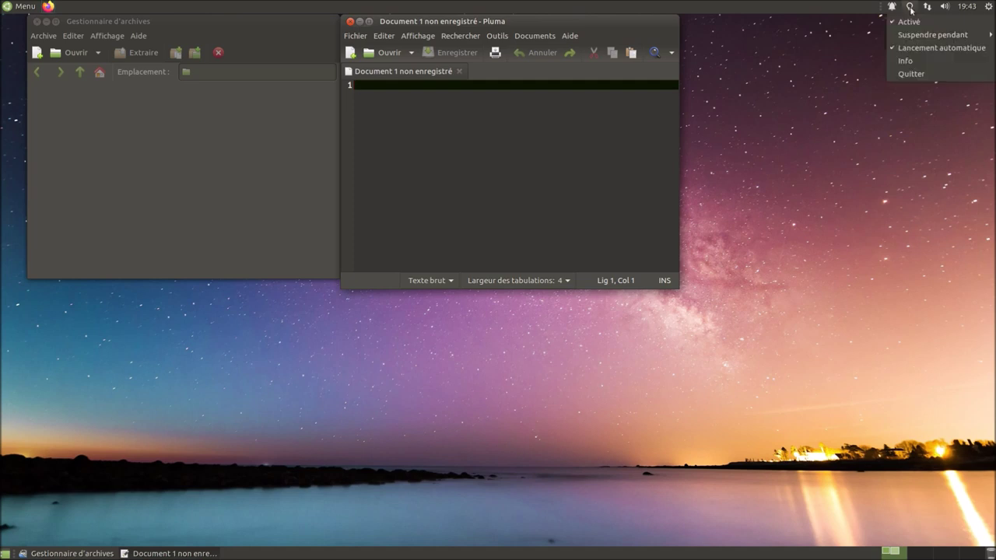
left_click(920, 61)
left_click_drag(123, 285, 570, 321)
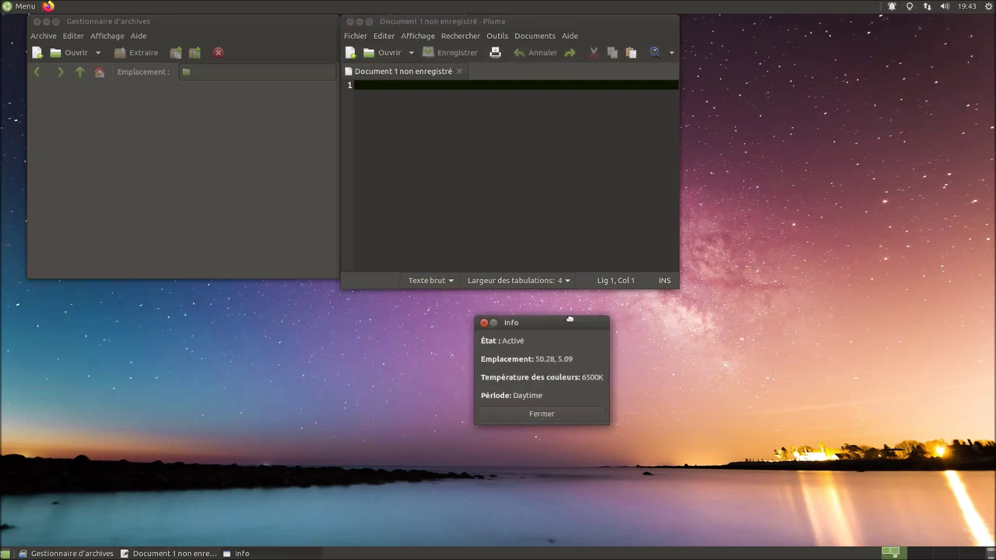
left_click(545, 413)
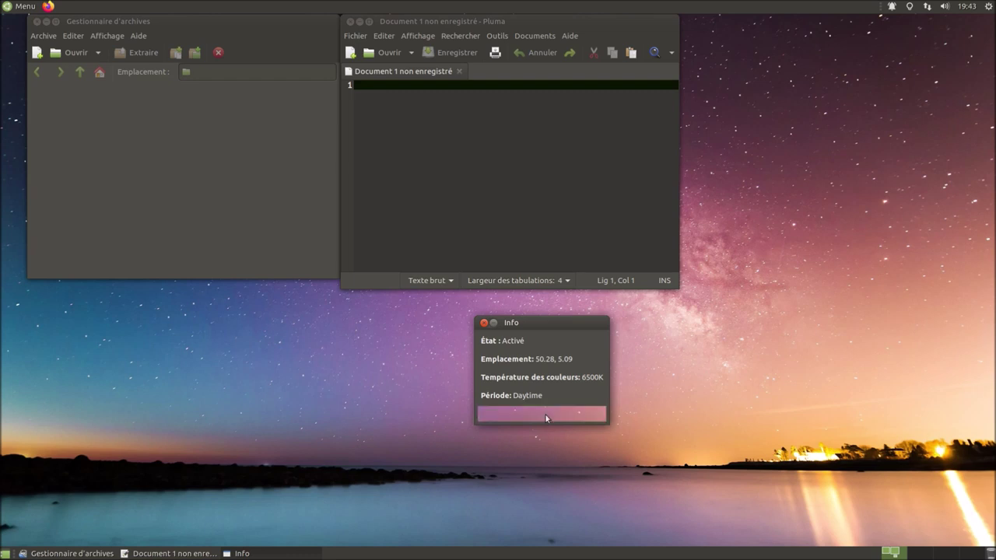
Close the Pluma and Gestionnaire d'archives windows.
left_click(350, 21)
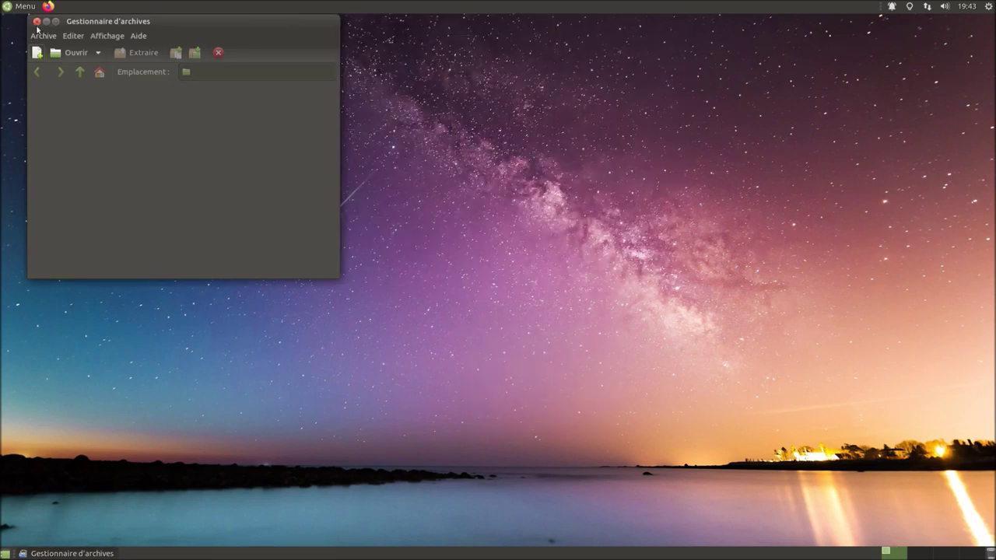
left_click(37, 21)
left_click(19, 6)
left_click(20, 6)
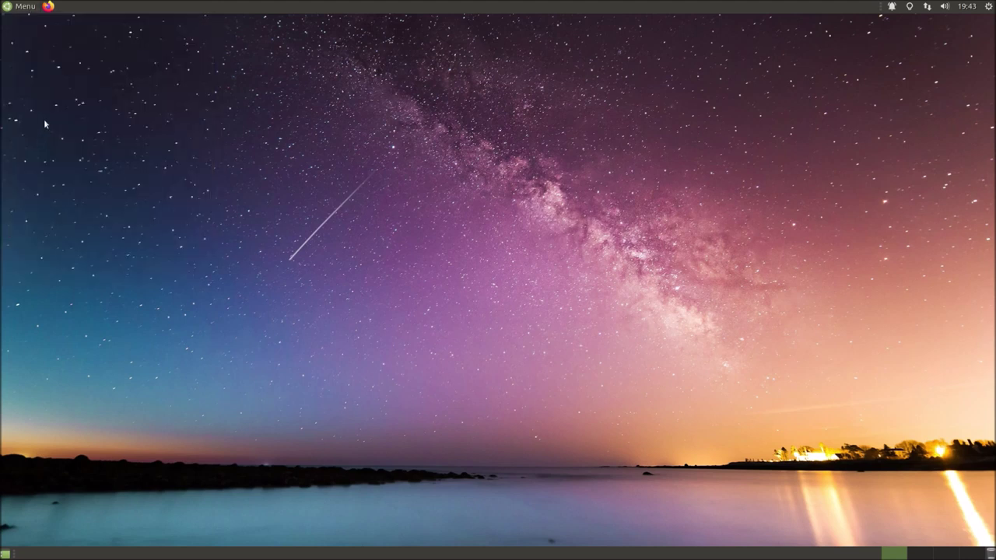
Look through the Administration and Bureau application categories and launch LibreOffice.
left_click(20, 7)
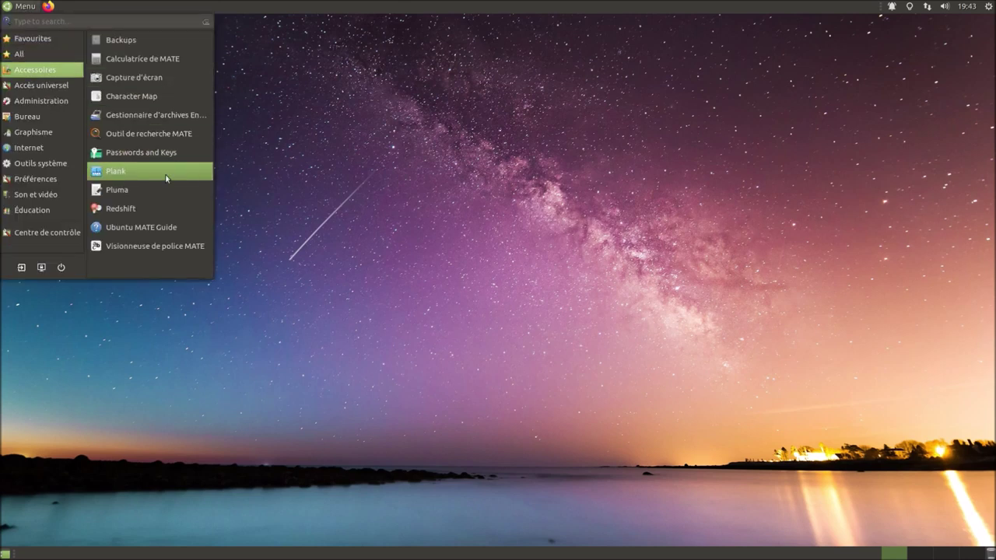
mouse_move(60, 88)
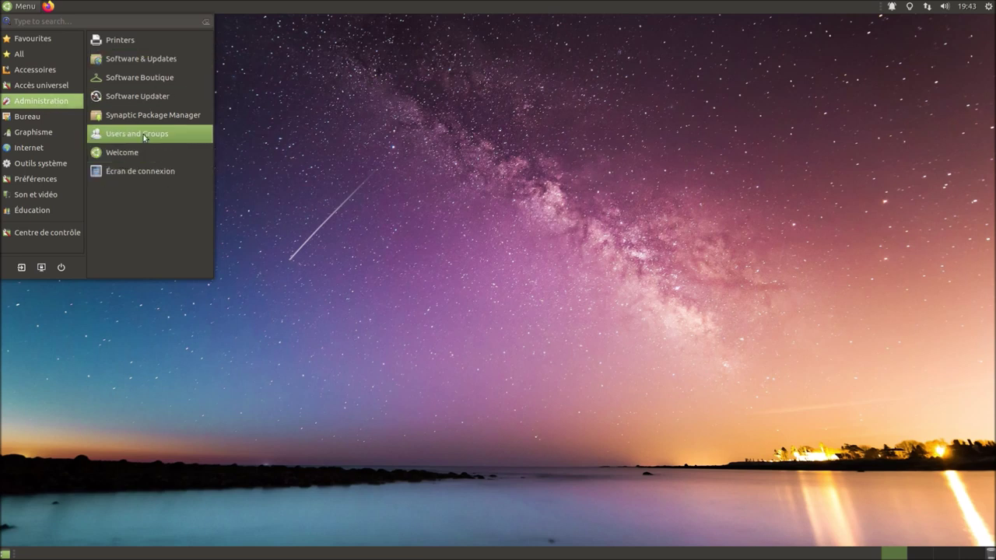
mouse_move(75, 116)
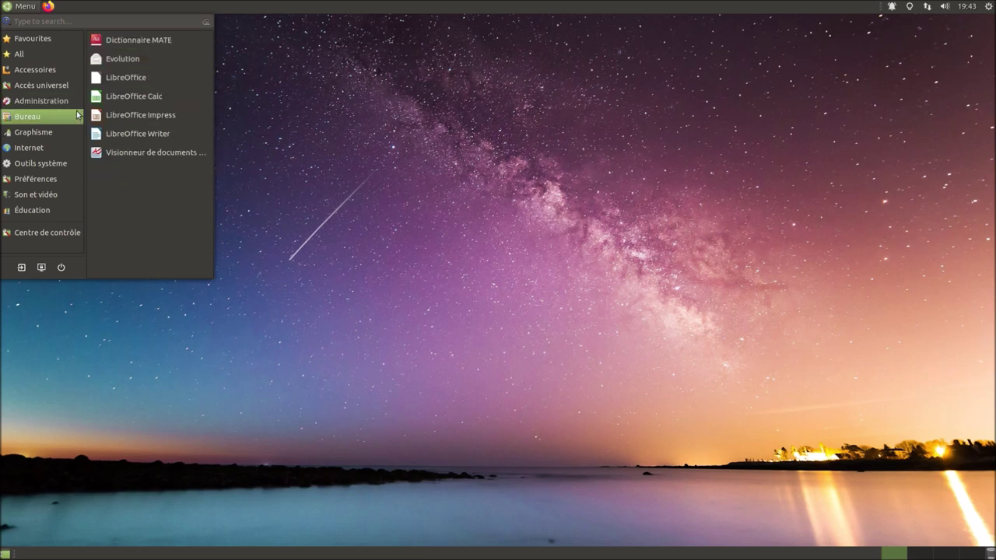
left_click(143, 79)
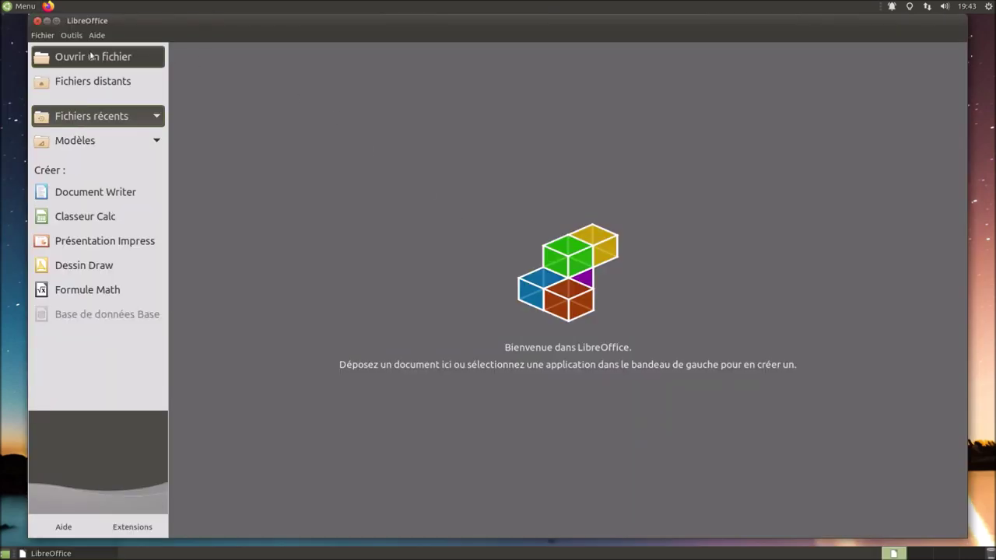
View the À propos de LibreOffice information, then create a blank Writer document and dismiss the Astuce du jour.
left_click(100, 36)
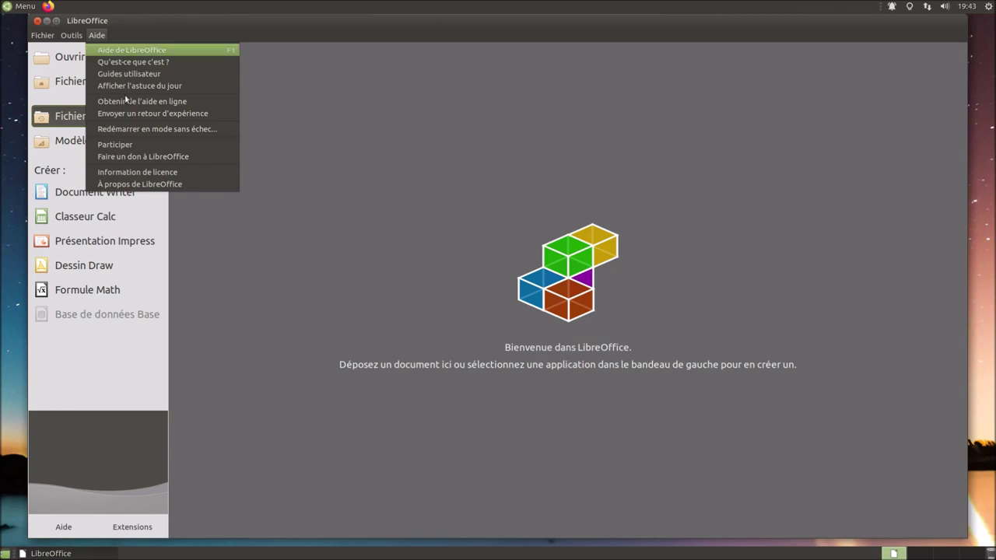
left_click(158, 188)
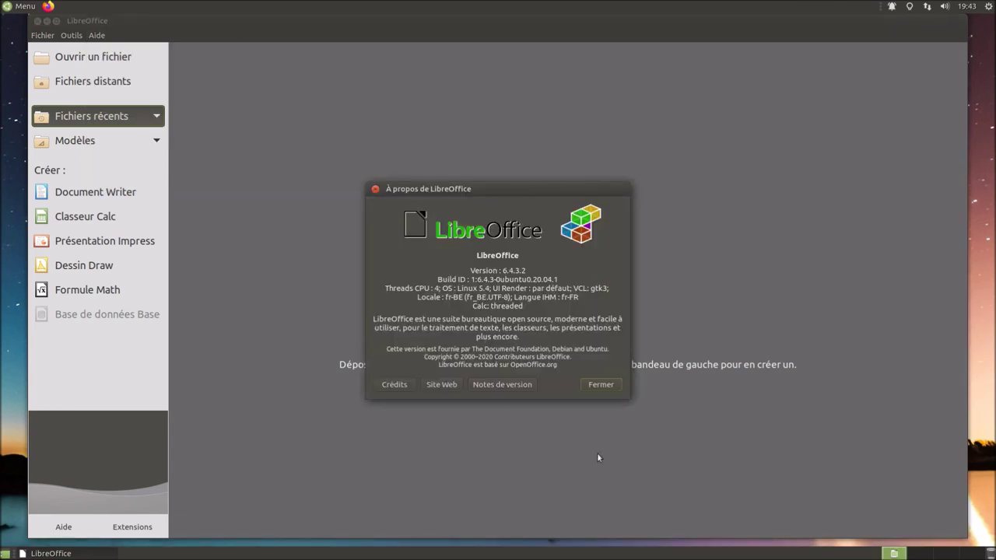
left_click(601, 385)
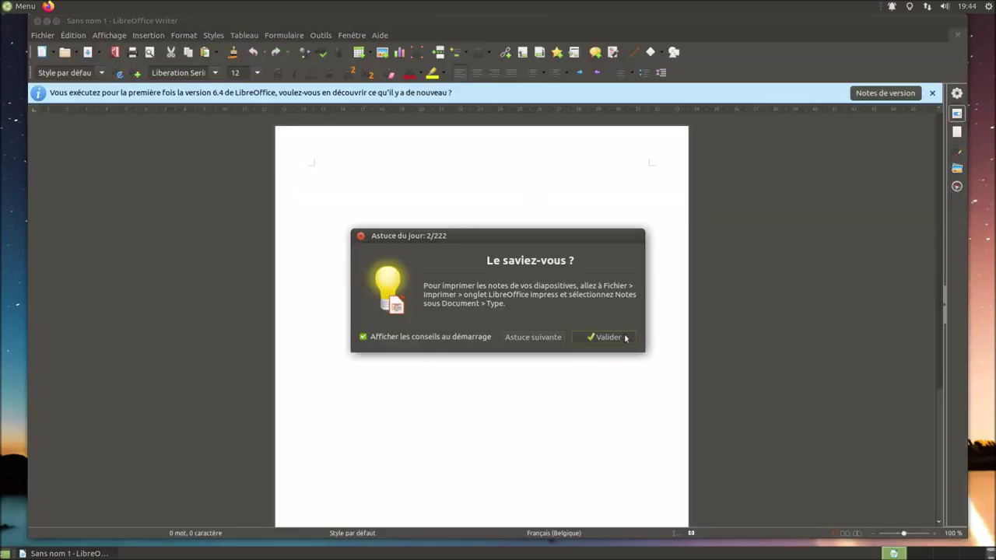
left_click(626, 338)
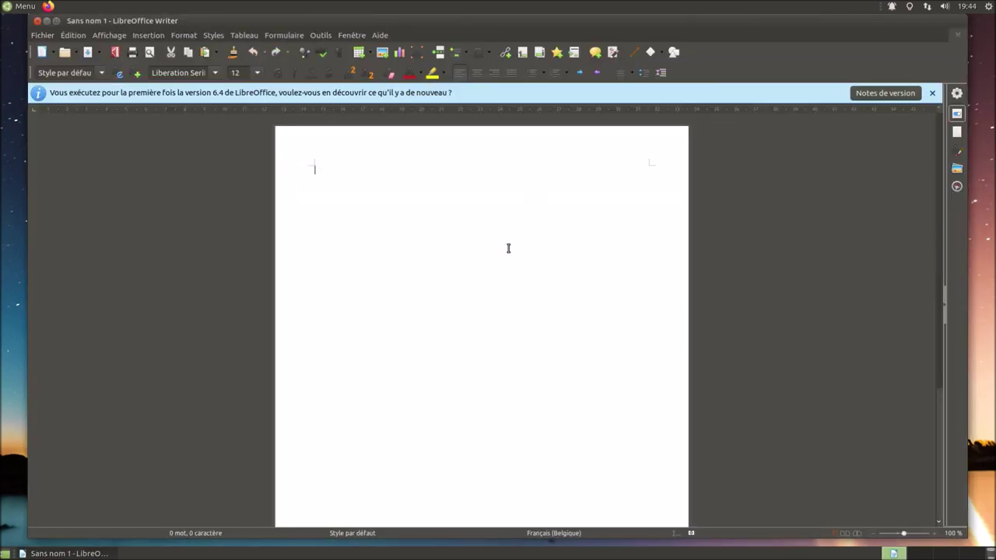
Launch Shotwell and the Visionneuse d'images Eye of MATE from the Graphisme applications.
left_click(25, 9)
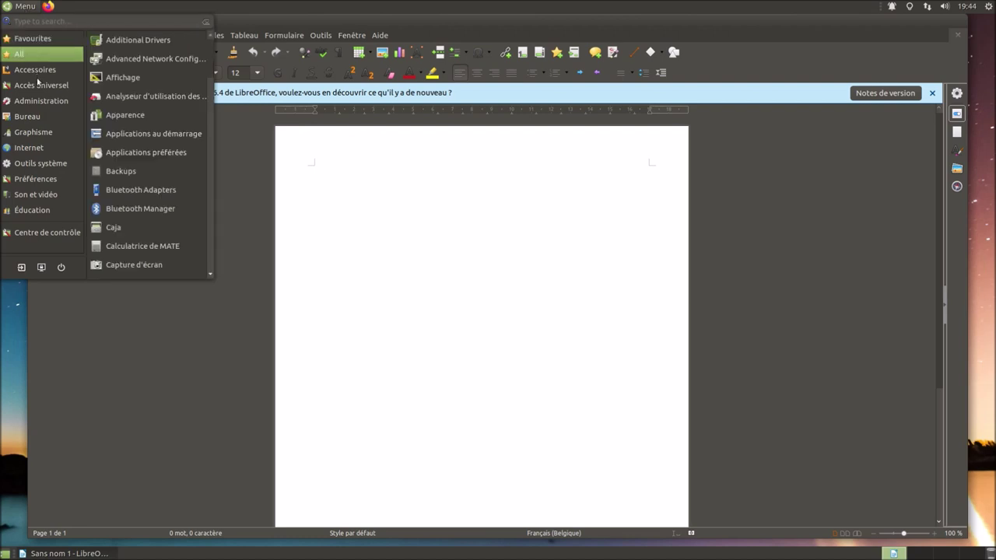
mouse_move(46, 120)
mouse_move(41, 139)
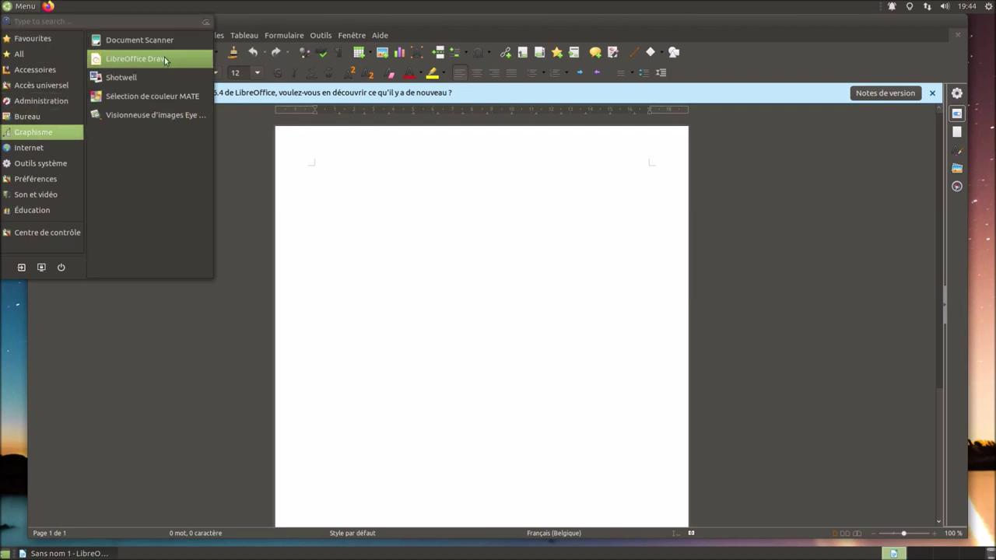
left_click(163, 78)
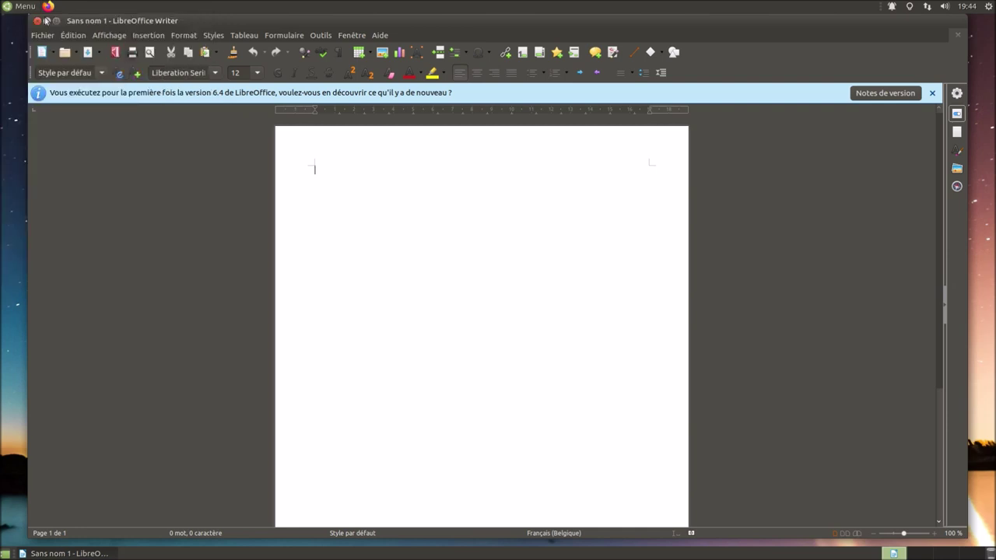
left_click(25, 8)
mouse_move(39, 136)
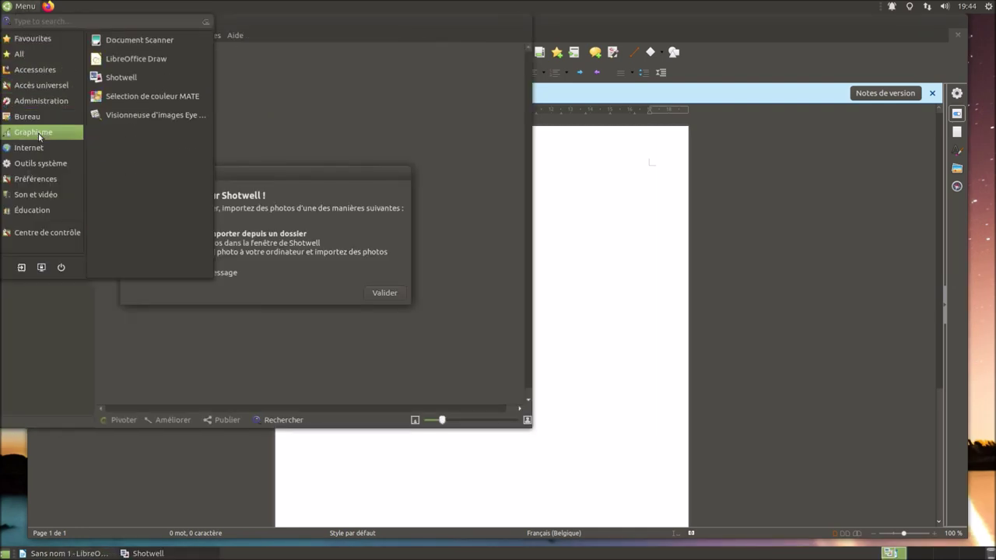
left_click(180, 117)
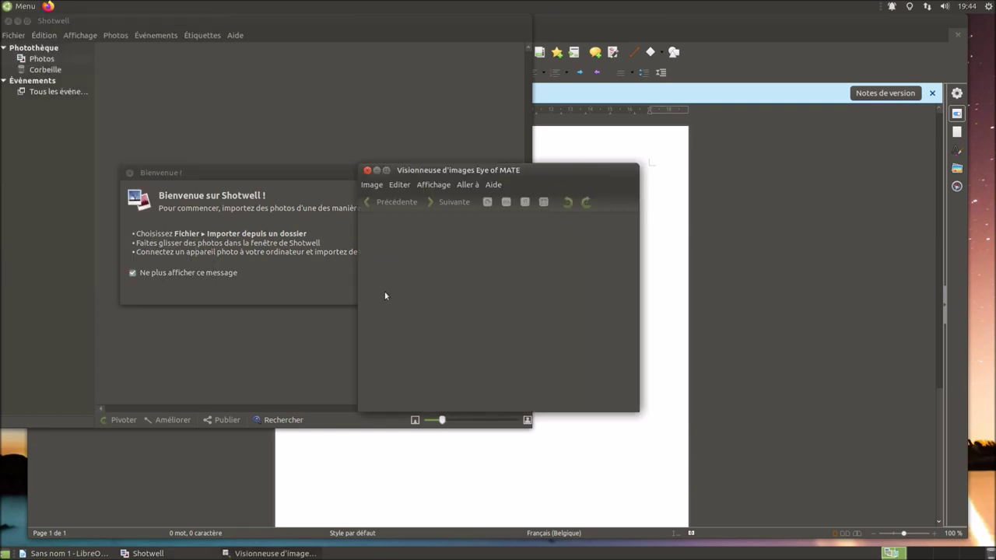
Dismiss Shotwell's welcome message, look at its empty photo library and quit Shotwell.
left_click(290, 181)
left_click(390, 294)
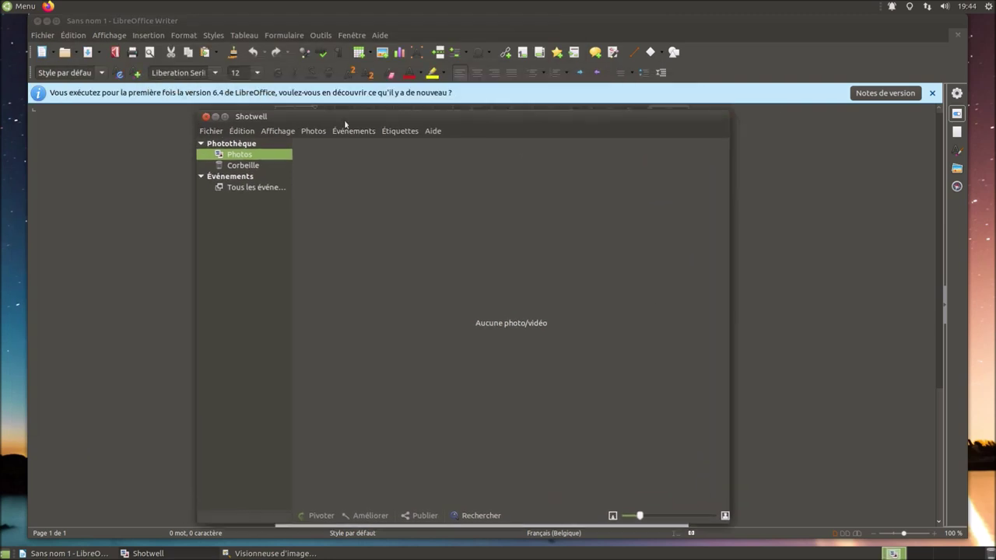
left_click(217, 130)
left_click(249, 267)
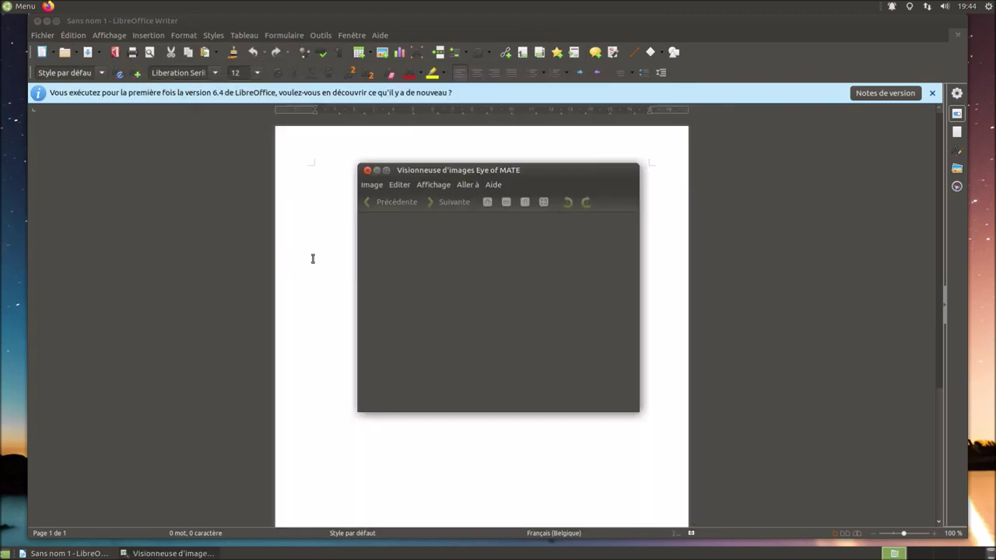
Close the Eye of MATE image viewer and the LibreOffice Writer document.
left_click(374, 185)
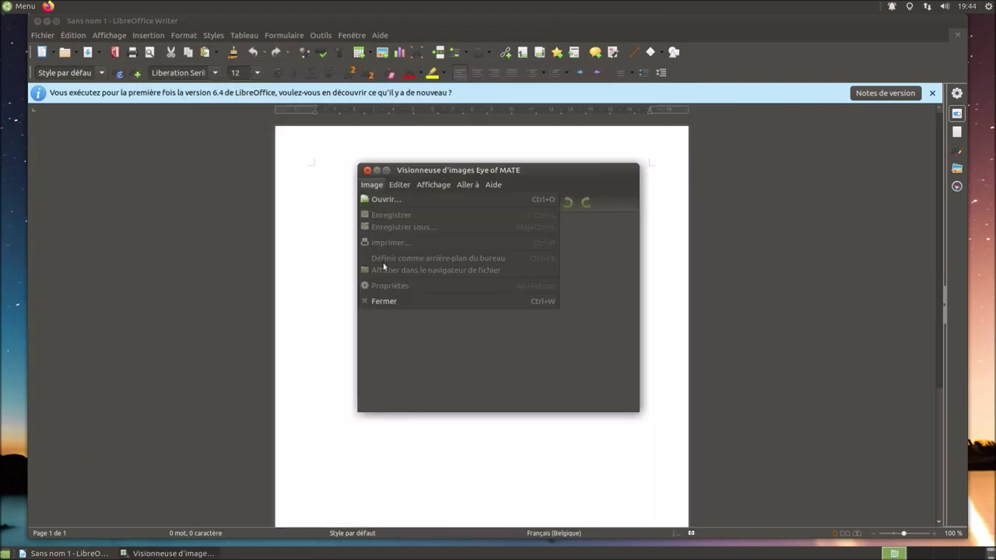
left_click(393, 302)
left_click_drag(41, 24, 32, 58)
left_click(28, 56)
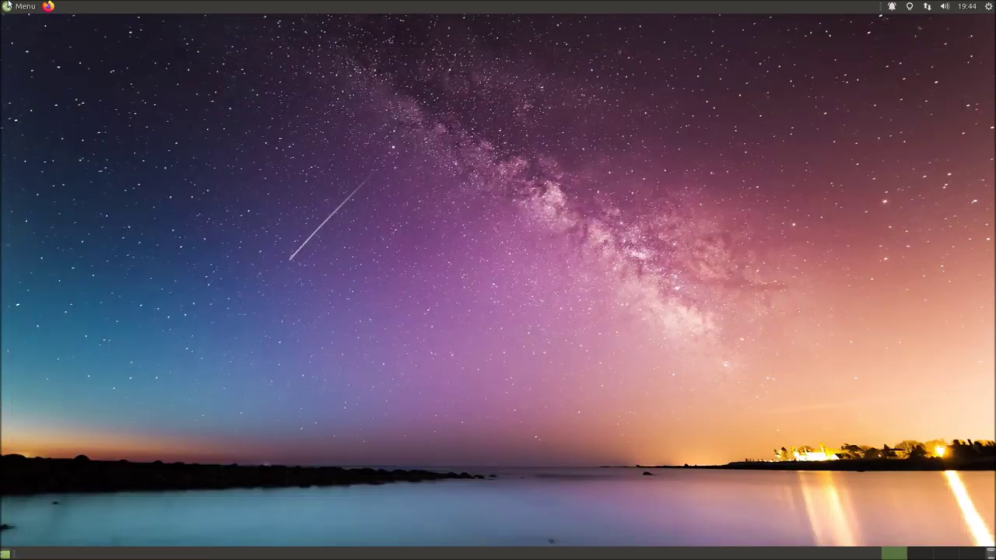
Launch Transmission from the Internet applications and open the Firefox web browser.
left_click(15, 6)
mouse_move(52, 140)
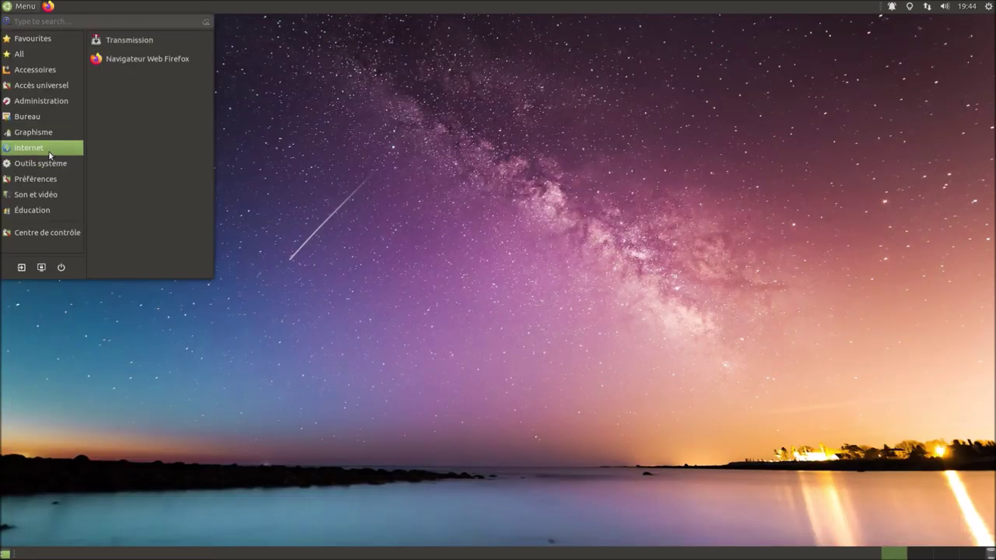
left_click(129, 39)
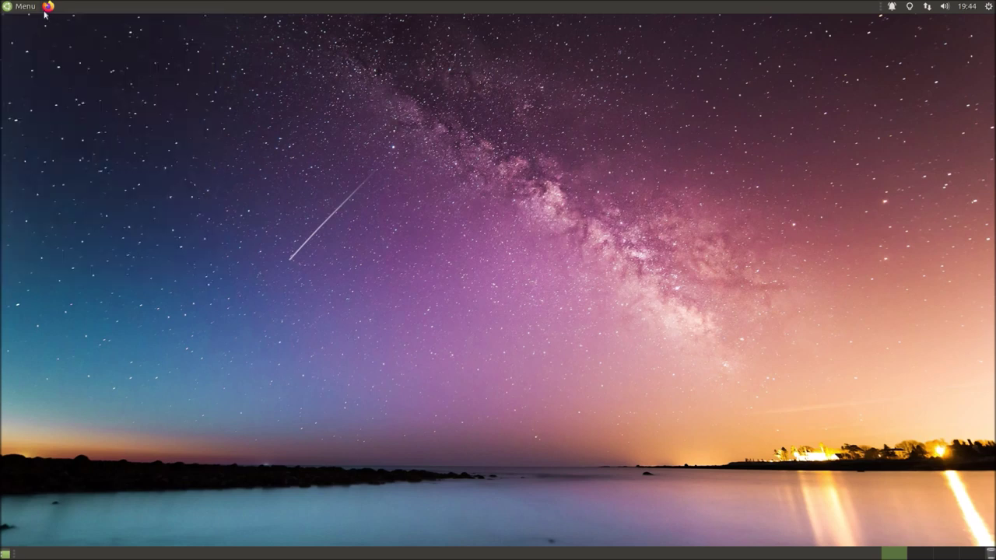
left_click(47, 7)
left_click(251, 210)
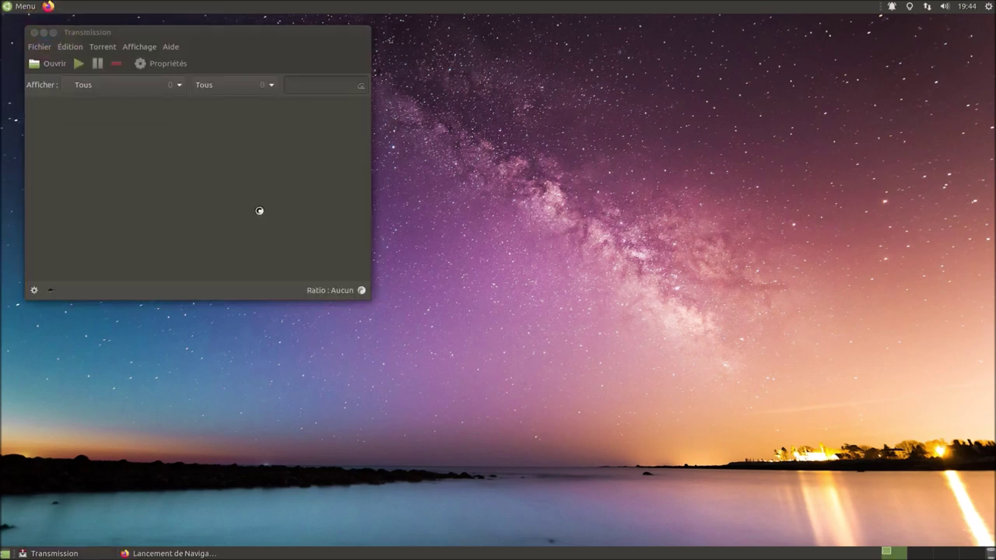
Launch the Analyseur d'utilisation des disques from the Outils système applications.
left_click(19, 7)
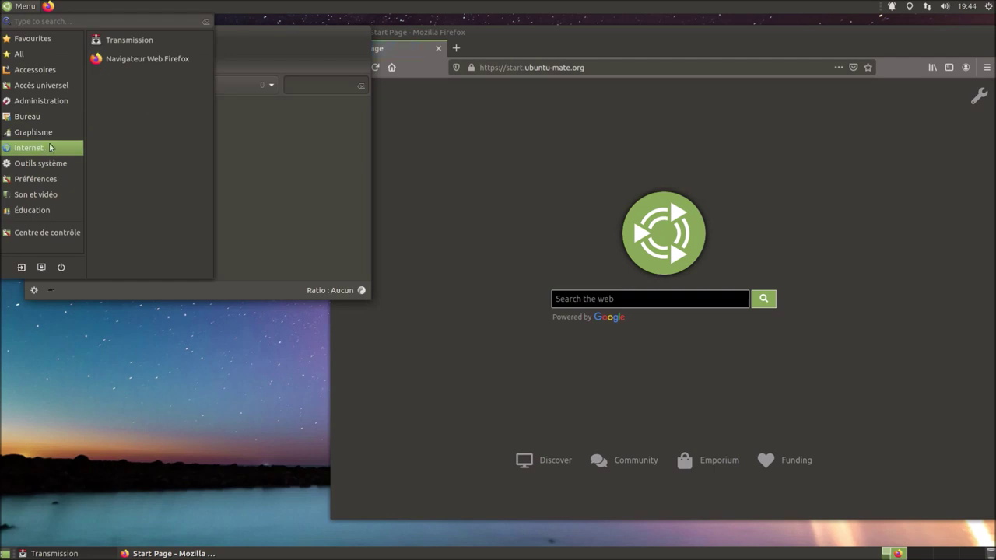
mouse_move(45, 161)
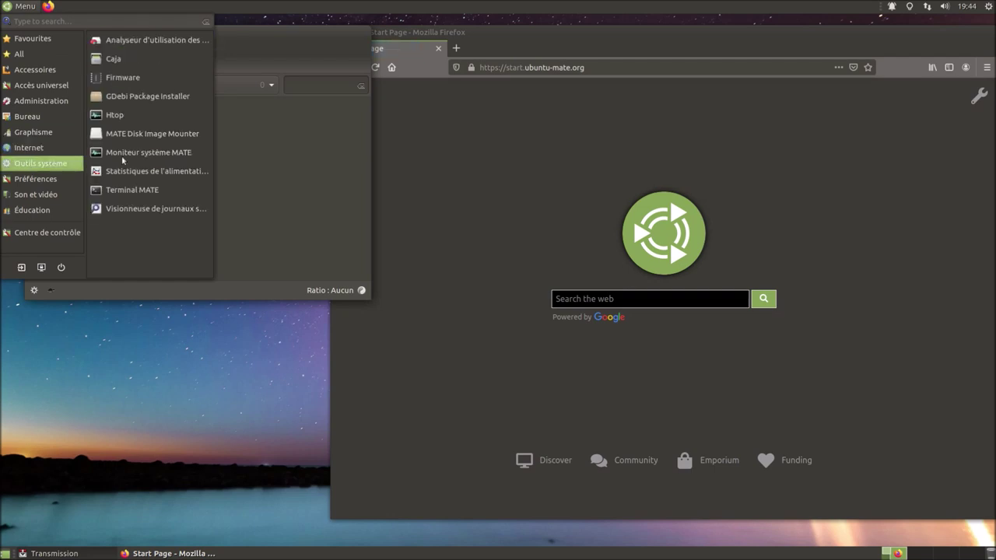
left_click(151, 46)
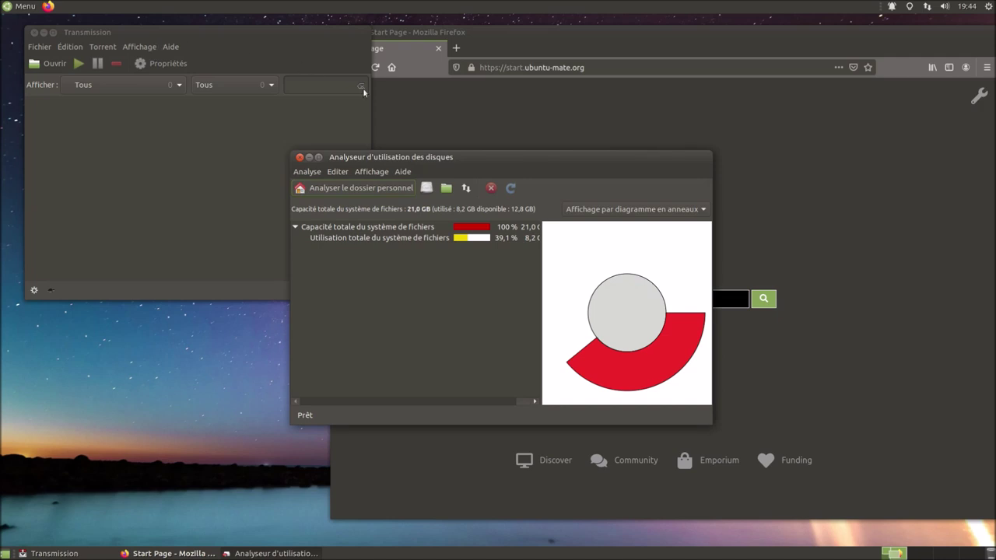
View the version information of the Analyseur d'utilisation des disques and quit the analyser.
left_click(404, 173)
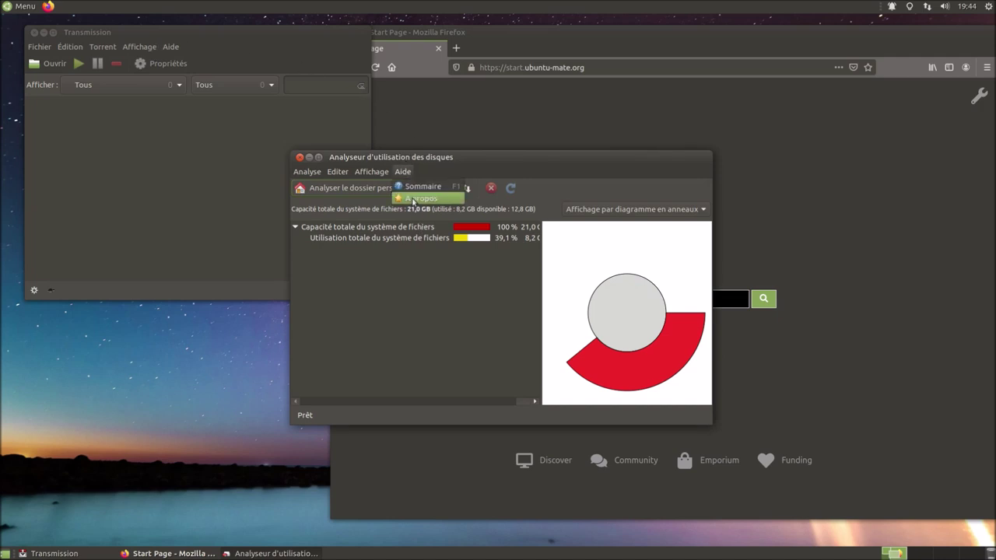
left_click(414, 204)
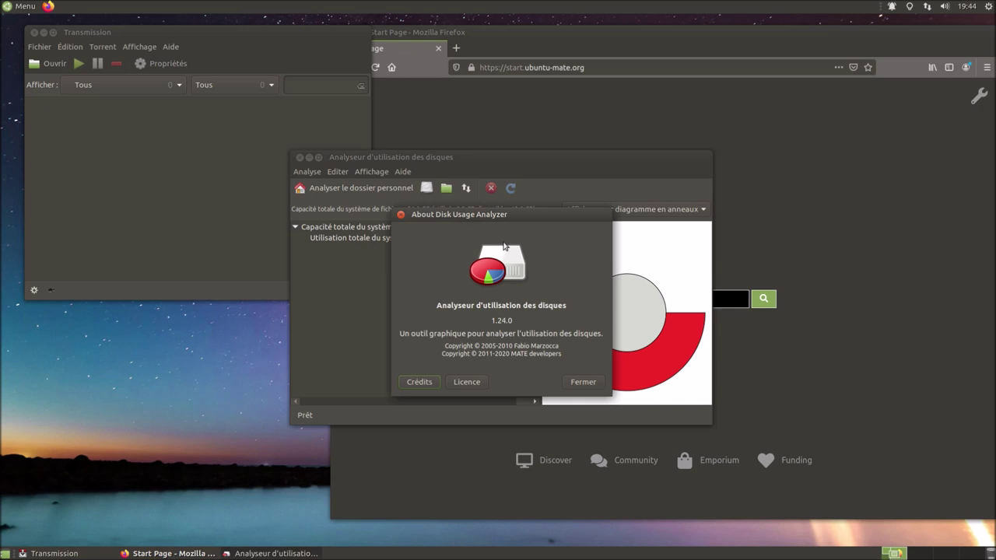
left_click(583, 382)
left_click(311, 176)
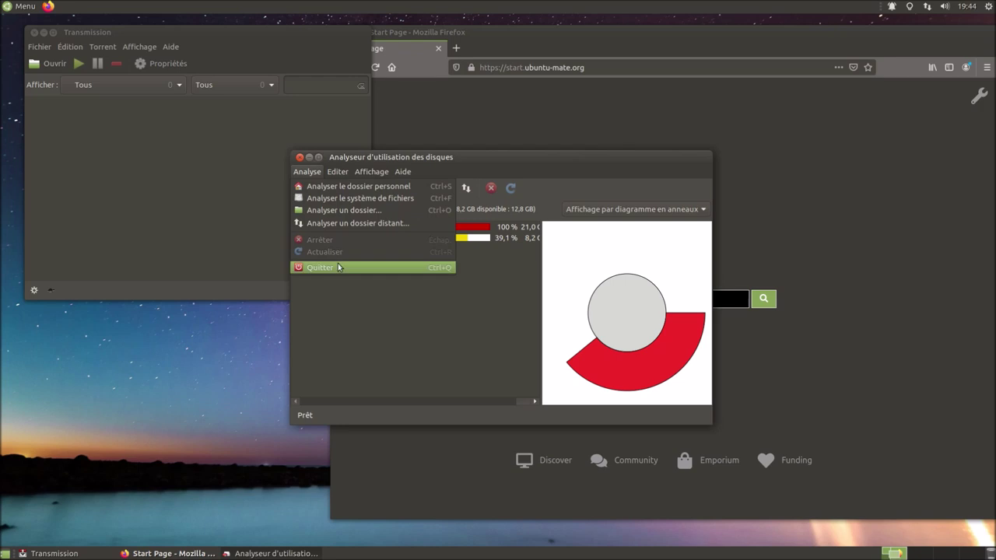
left_click(338, 268)
Launch the Caja file manager and the GDebi Package Installer from the Outils système applications.
left_click(35, 10)
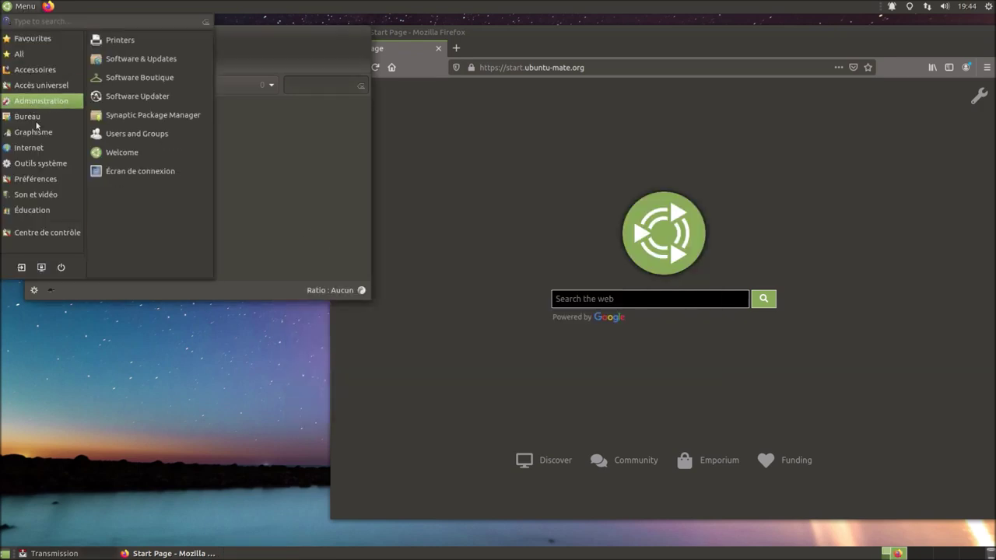
mouse_move(42, 153)
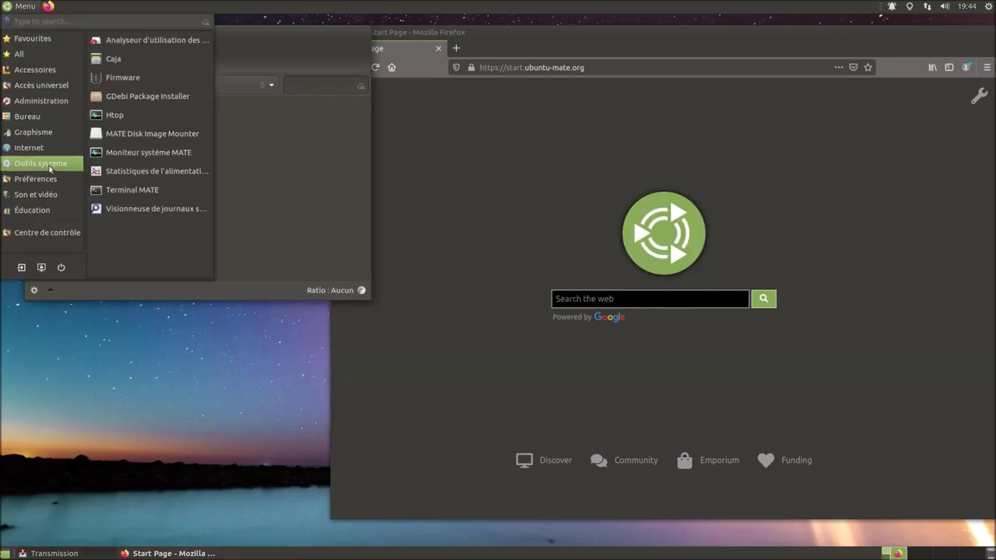
left_click(155, 66)
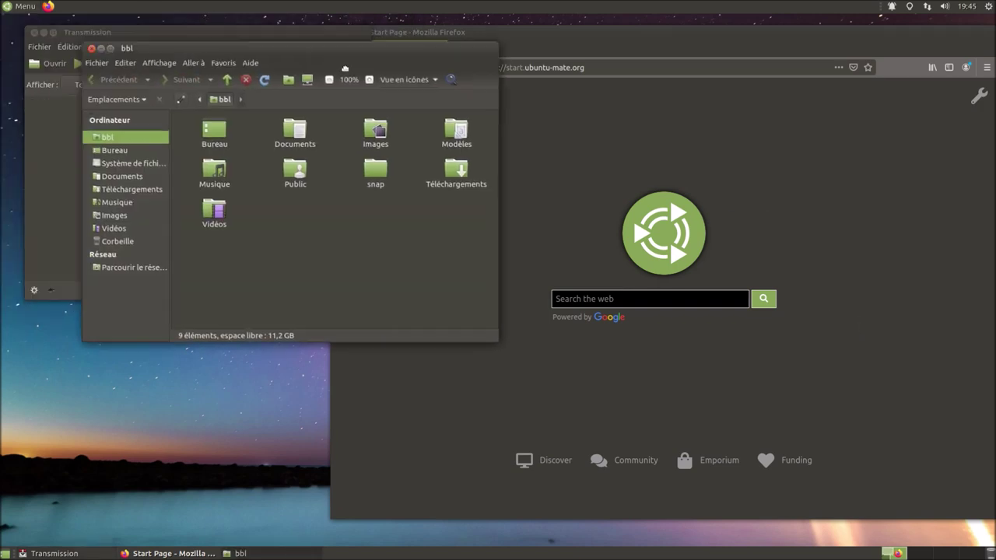
left_click(29, 9)
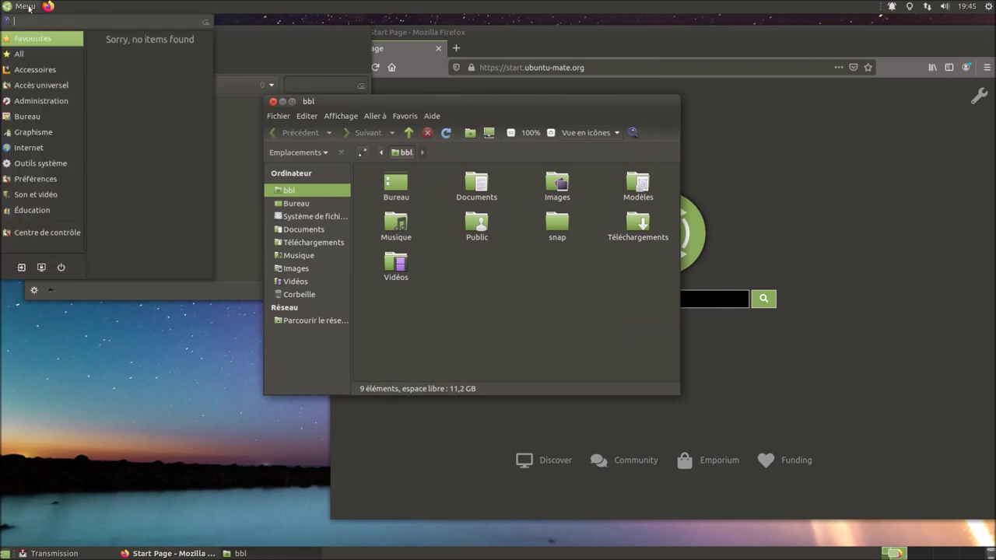
mouse_move(35, 150)
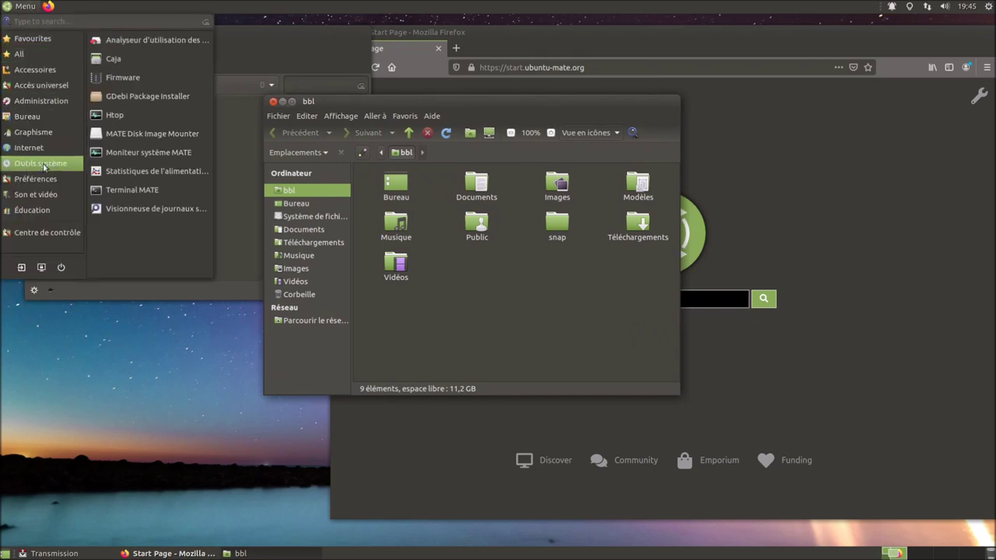
left_click(175, 101)
Launch Moniteur système MATE from Outils système, look at its system information and close it.
left_click(25, 6)
mouse_move(61, 135)
mouse_move(62, 166)
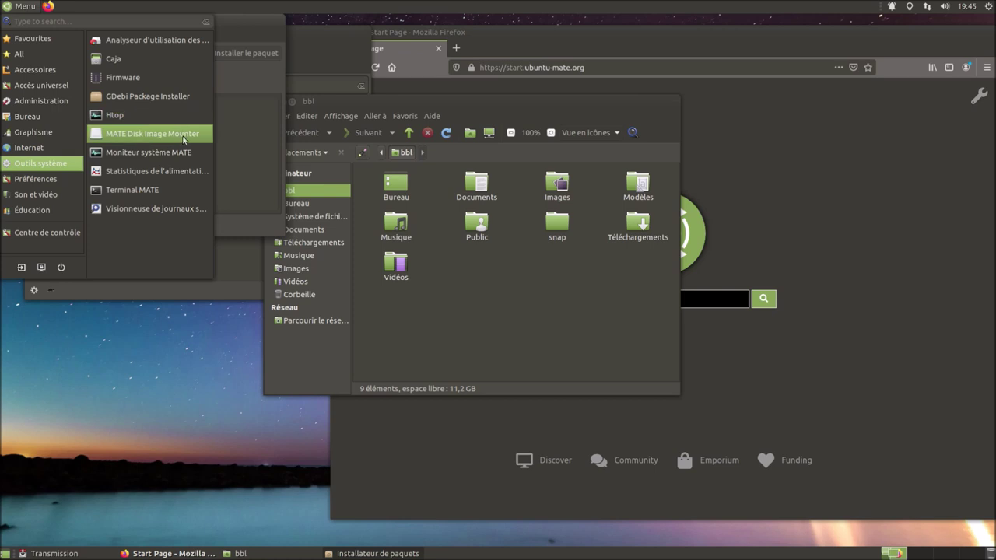
left_click(168, 154)
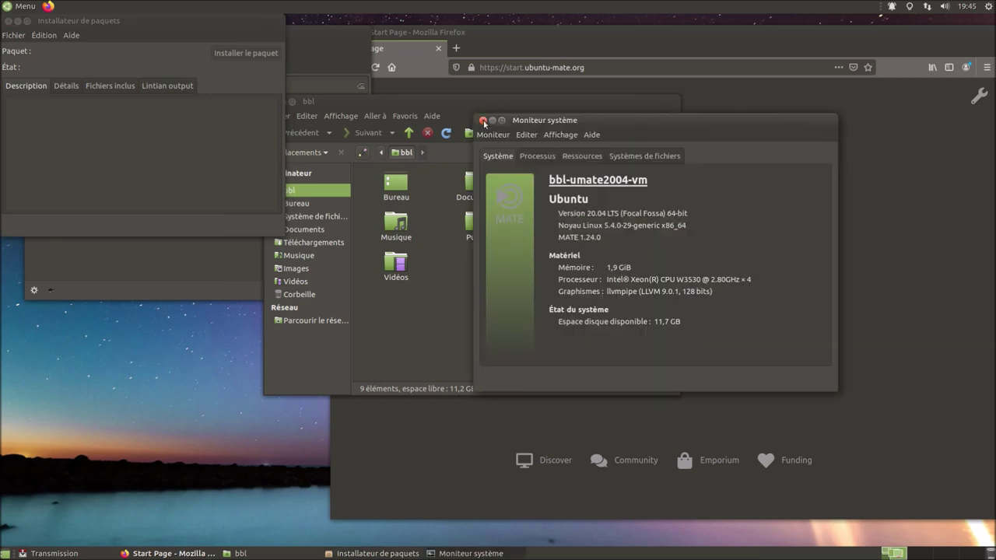
left_click(483, 120)
Reopen Moniteur système MATE, show its Ressources graphs and move its window nearer the middle of the desktop.
left_click(8, 8)
mouse_move(24, 161)
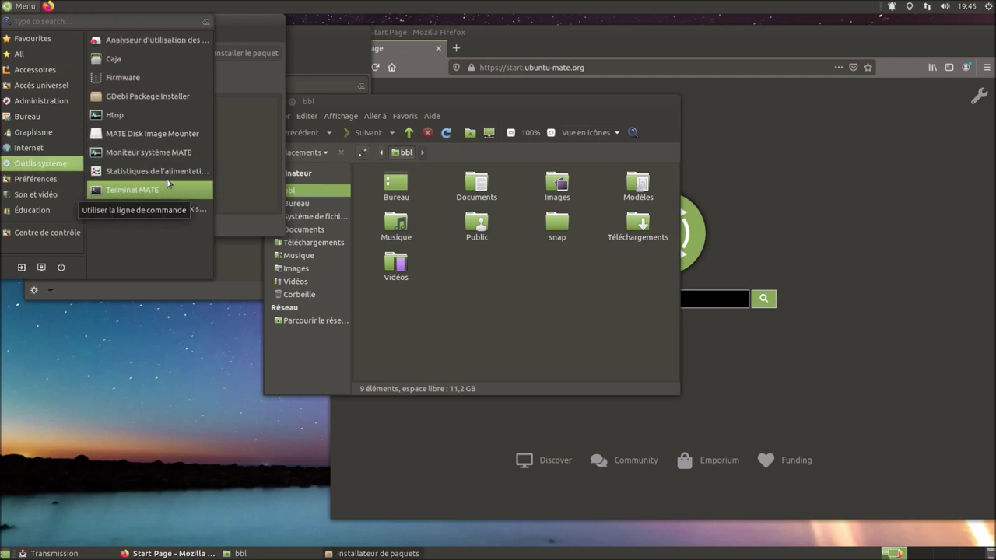
left_click(224, 156)
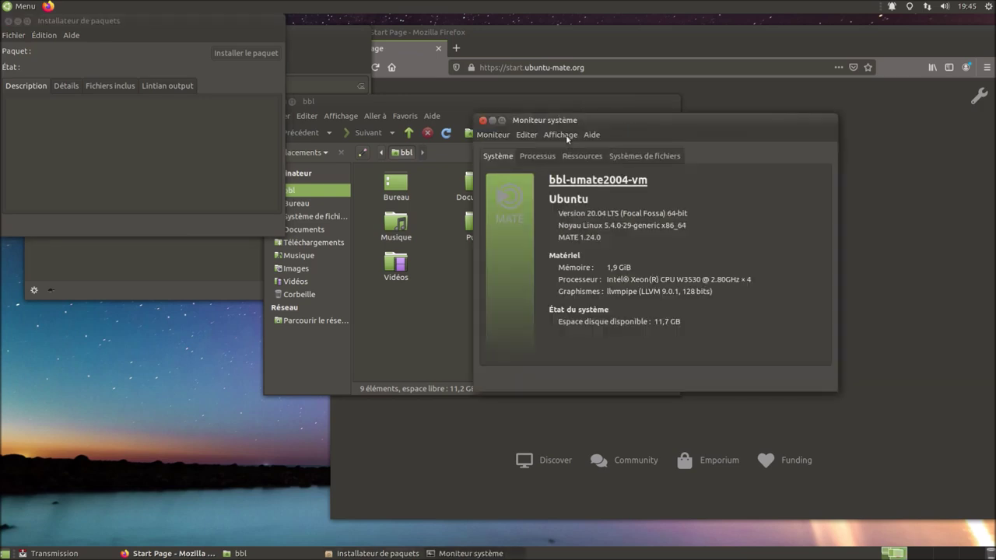
left_click(576, 156)
left_click_drag(733, 134, 611, 172)
View the version information of Moniteur système and dismiss it.
left_click(470, 173)
left_click(488, 200)
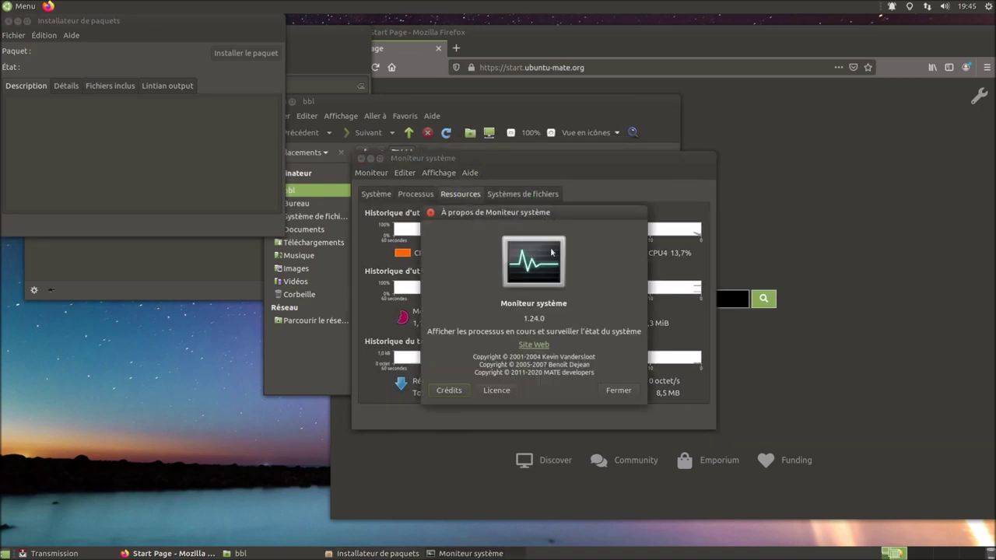
left_click(627, 393)
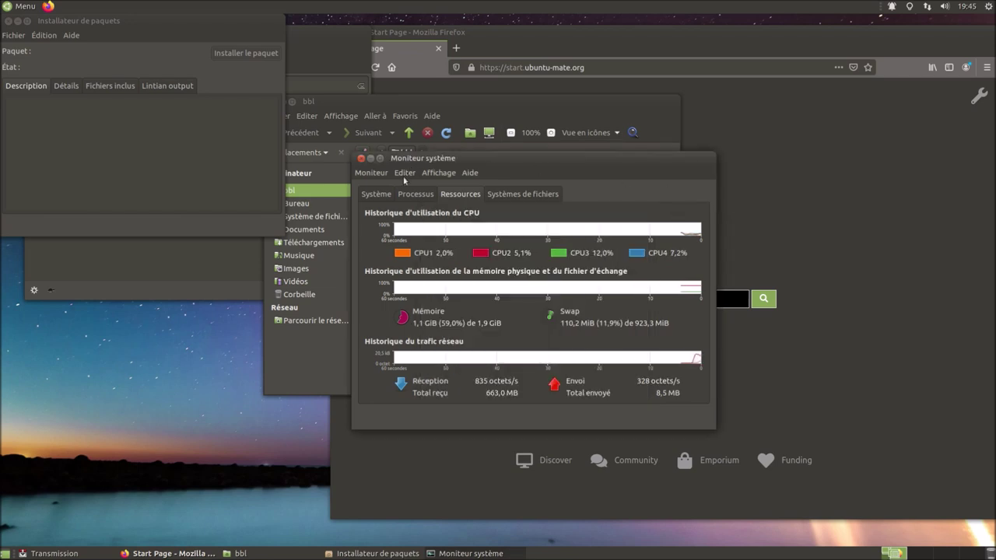
Look at the Processus preferences of Moniteur système, then view the resource graphs maximized and close the monitor.
left_click(405, 174)
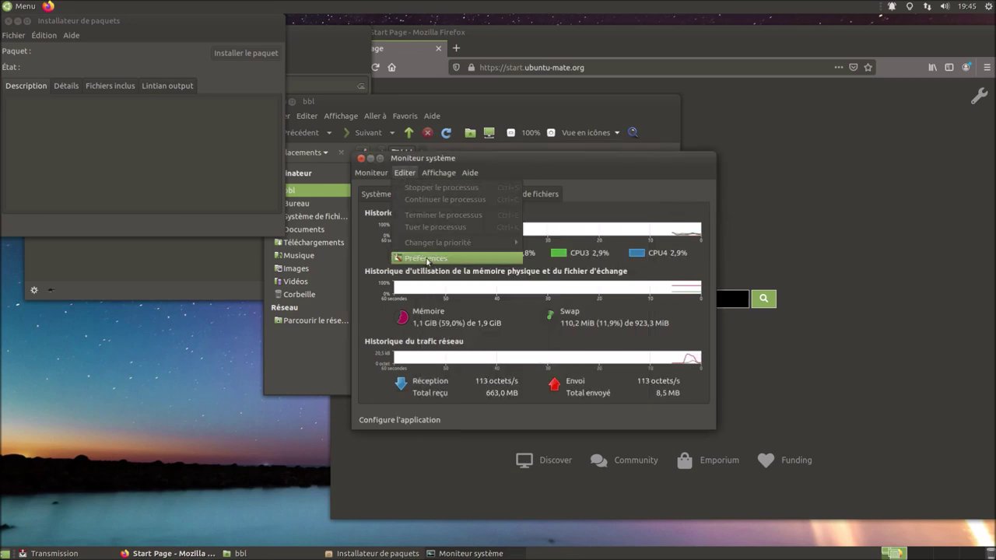
left_click(427, 259)
left_click(428, 197)
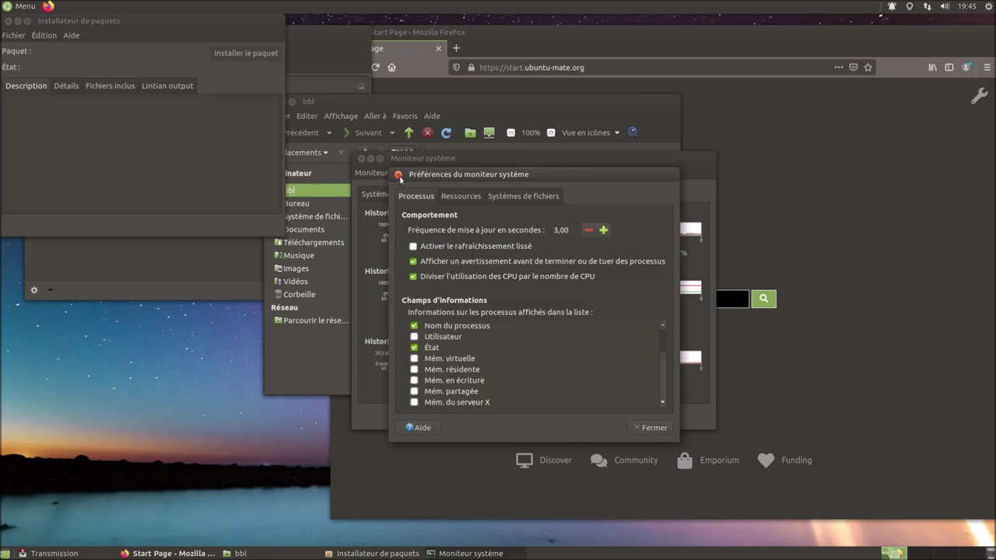
left_click(398, 174)
double_click(378, 159)
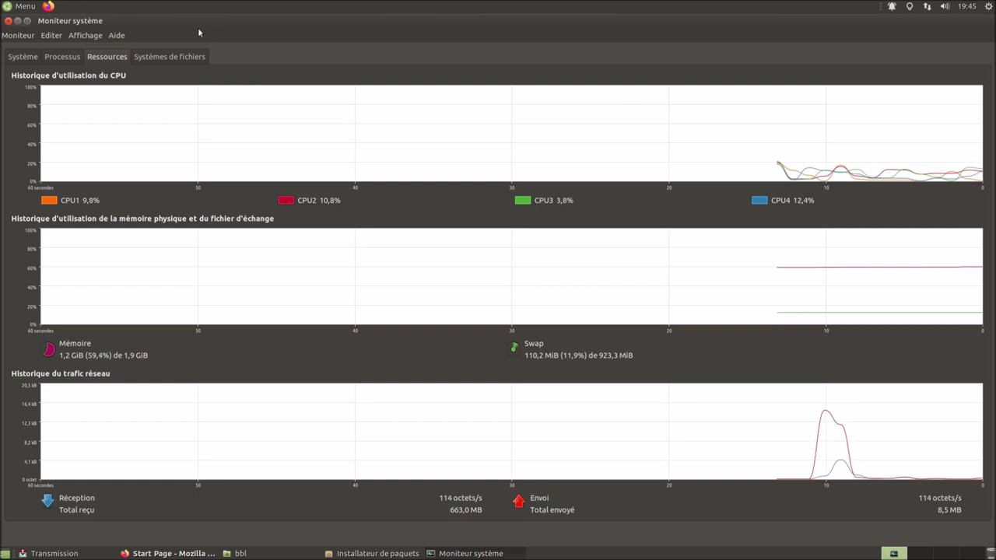
left_click(9, 21)
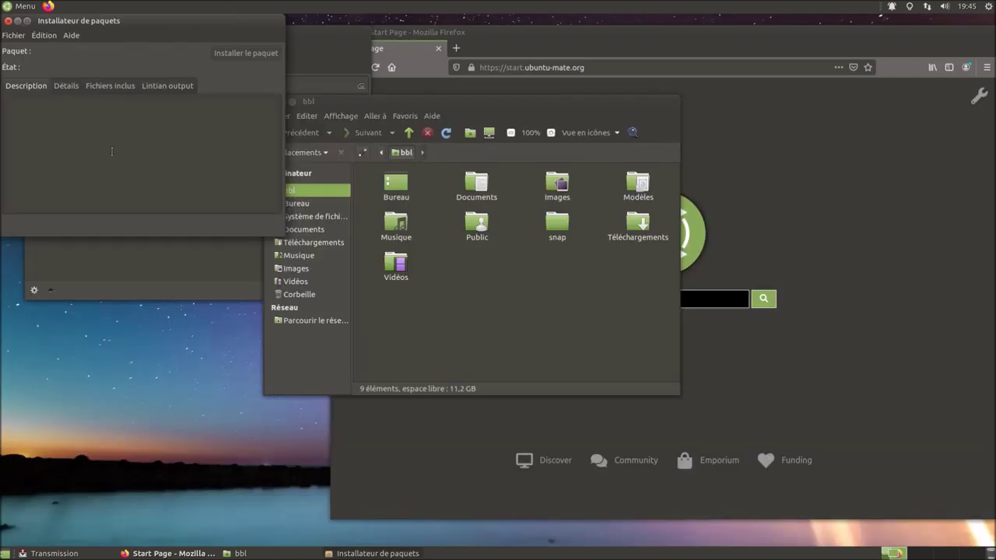
Close the package installer, the Caja home folder, Transmission and Firefox to clear the desktop.
left_click(13, 36)
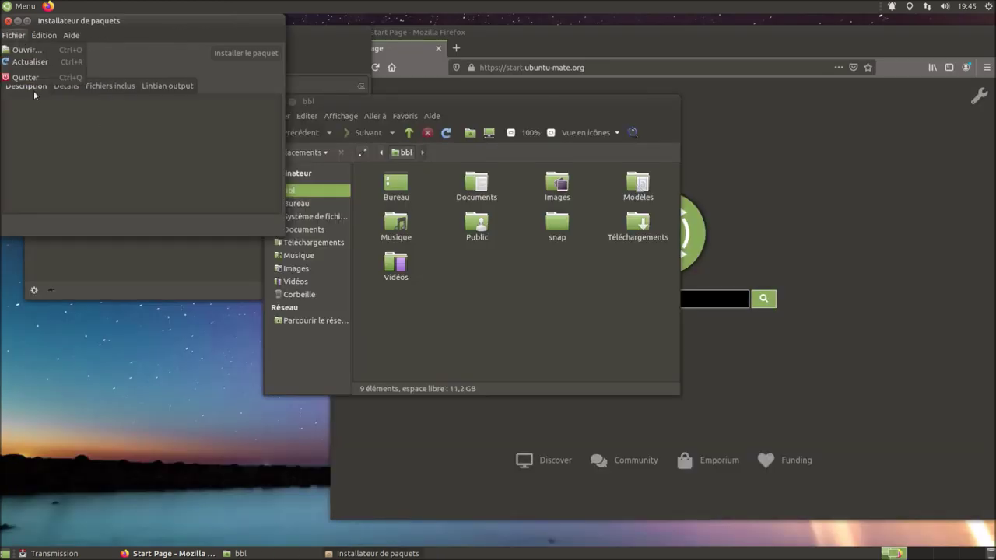
left_click(31, 81)
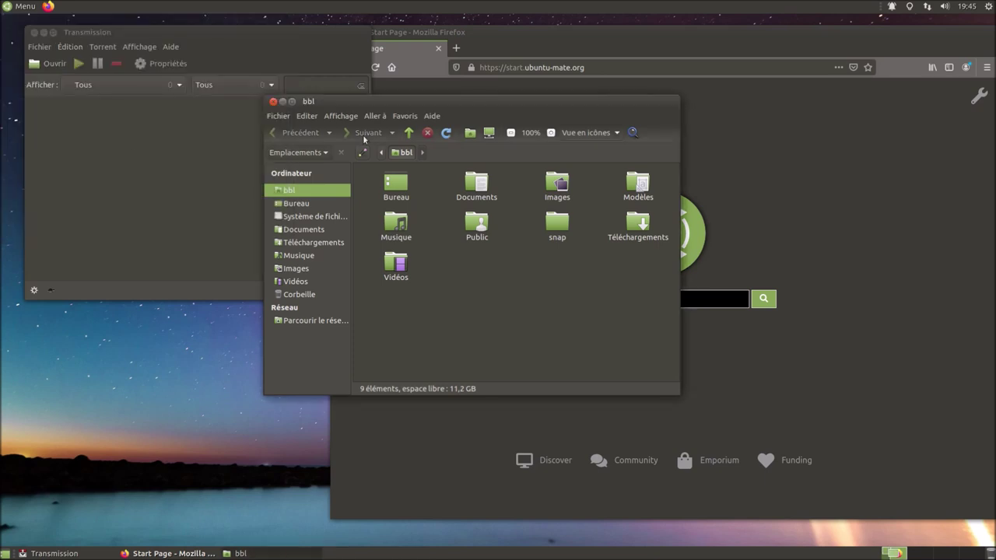
left_click(279, 116)
left_click(291, 281)
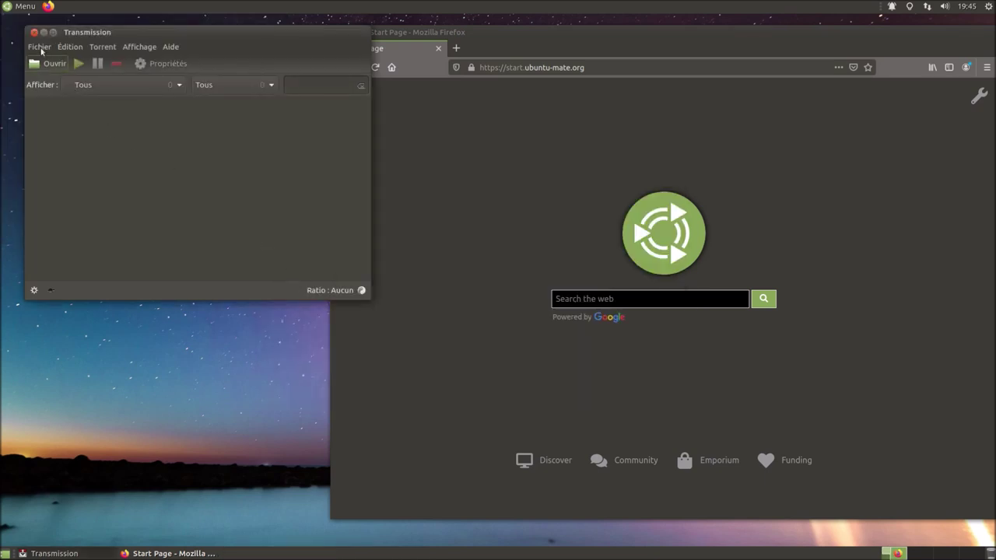
left_click(39, 46)
left_click(49, 128)
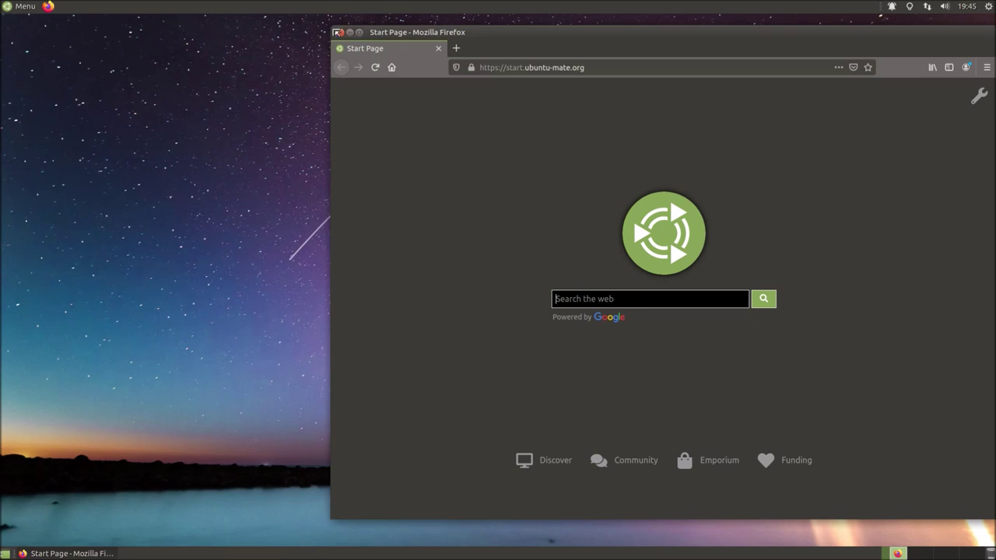
left_click(340, 33)
Search the installed applications for "comp" and clear the search.
left_click(28, 9)
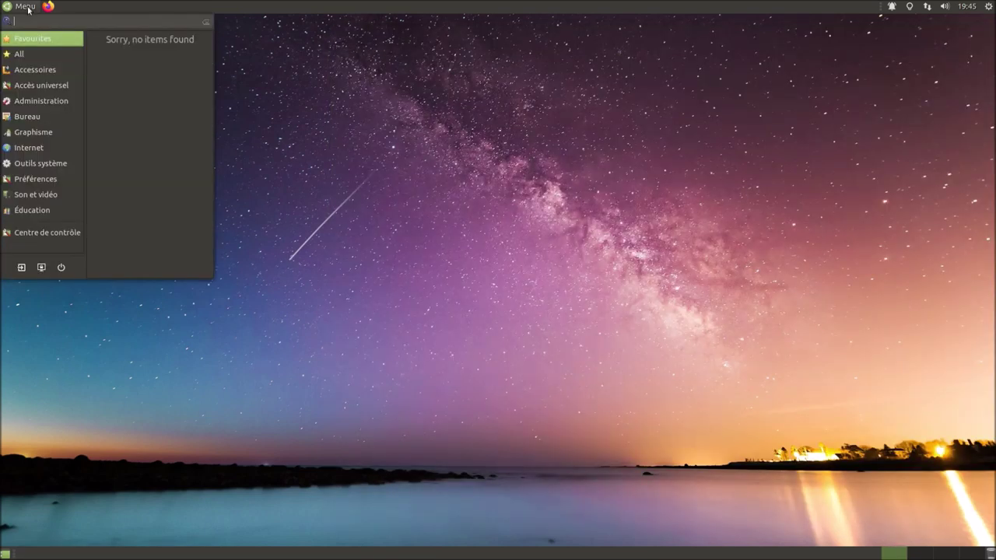
type("com")
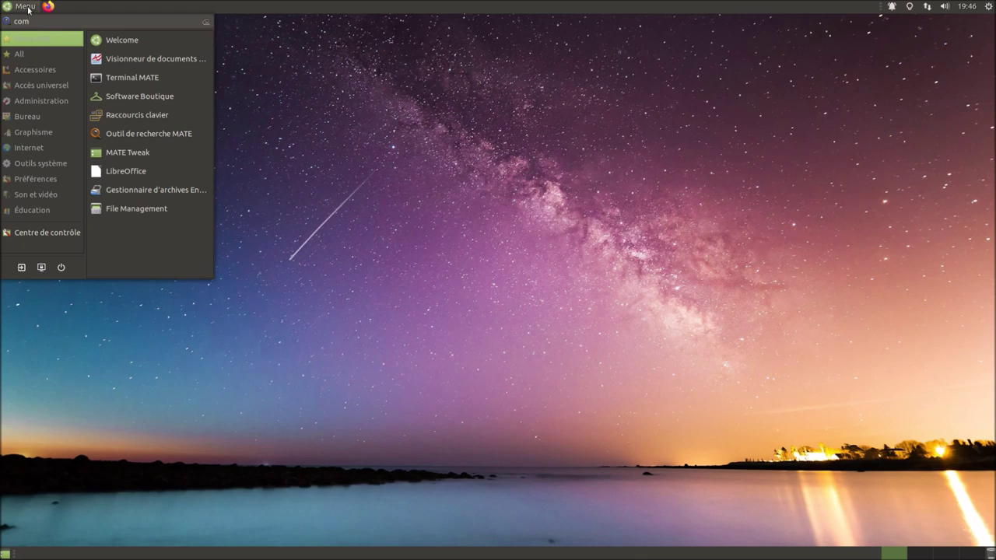
type("p")
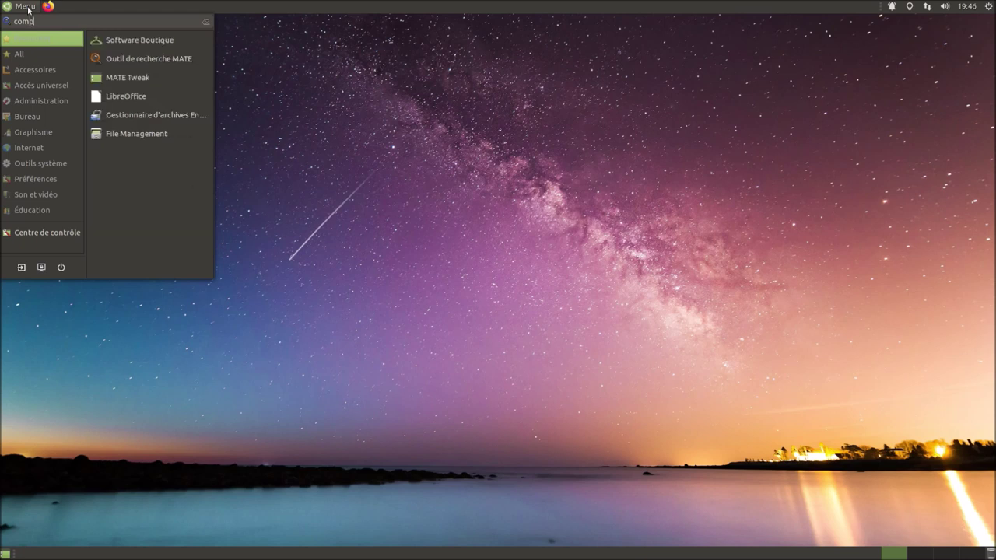
key("BackSpace")
key("BackSpace")
key("BackSpace")
key("BackSpace")
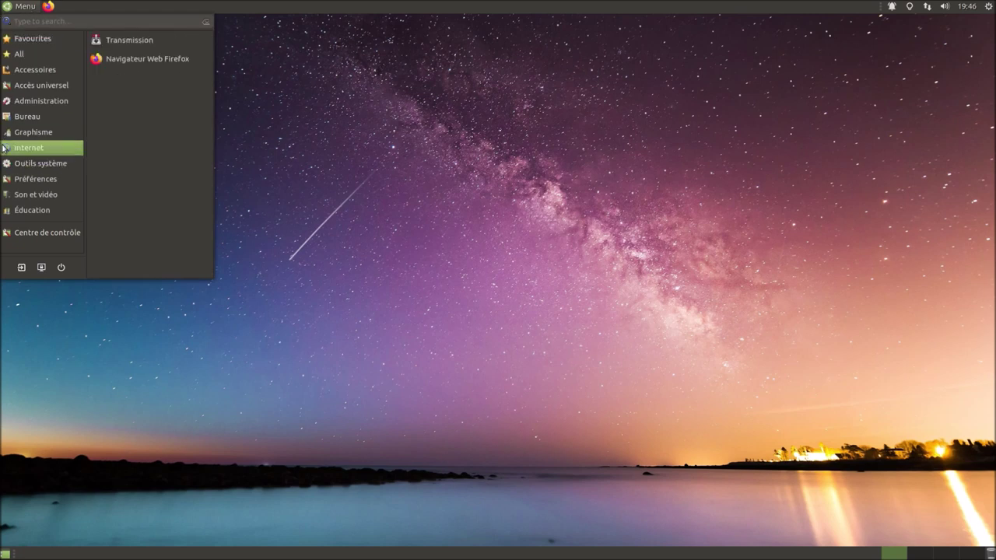
Look through the Préférences applications and launch Celluloid from the Son et vidéo applications.
mouse_move(29, 162)
mouse_move(34, 180)
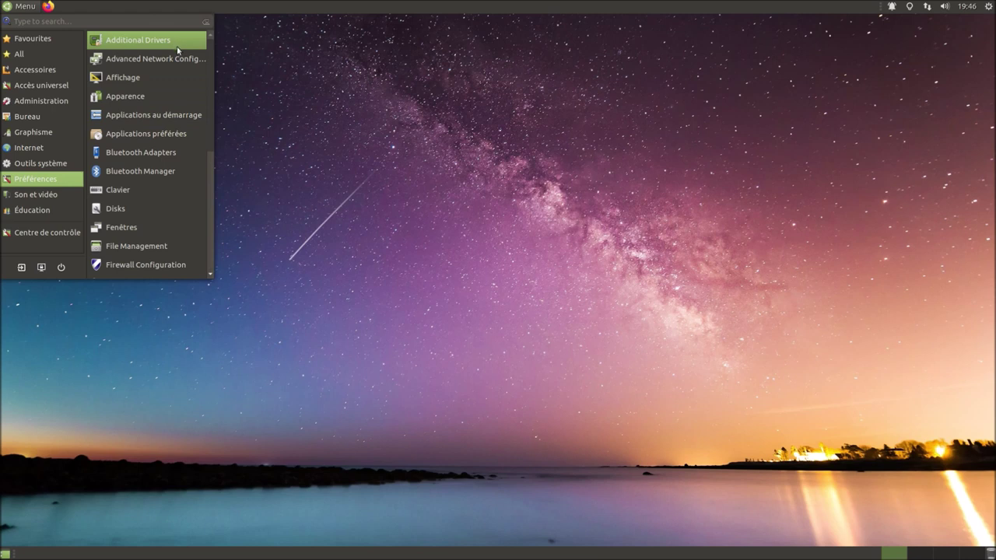
scroll(140, 132, "down", 5)
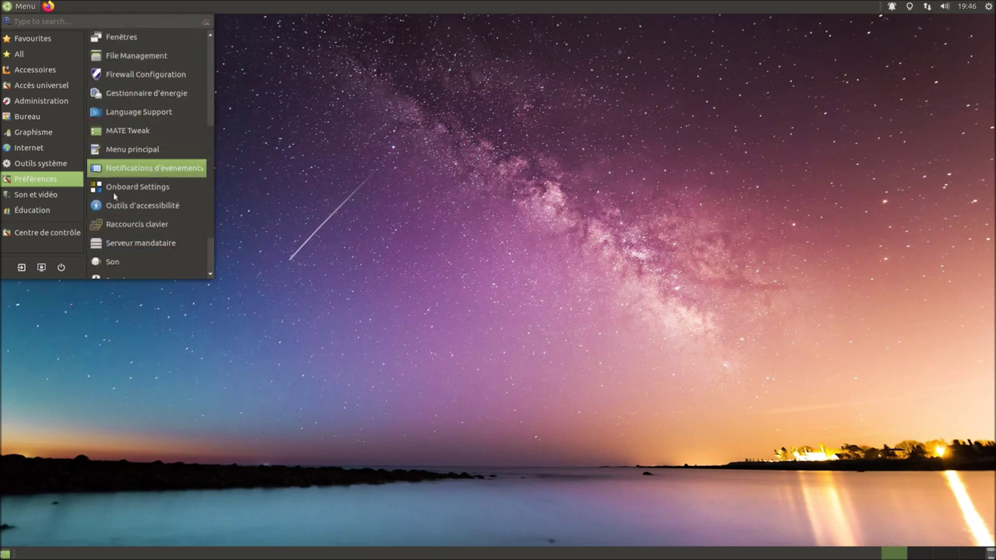
mouse_move(62, 196)
left_click(148, 38)
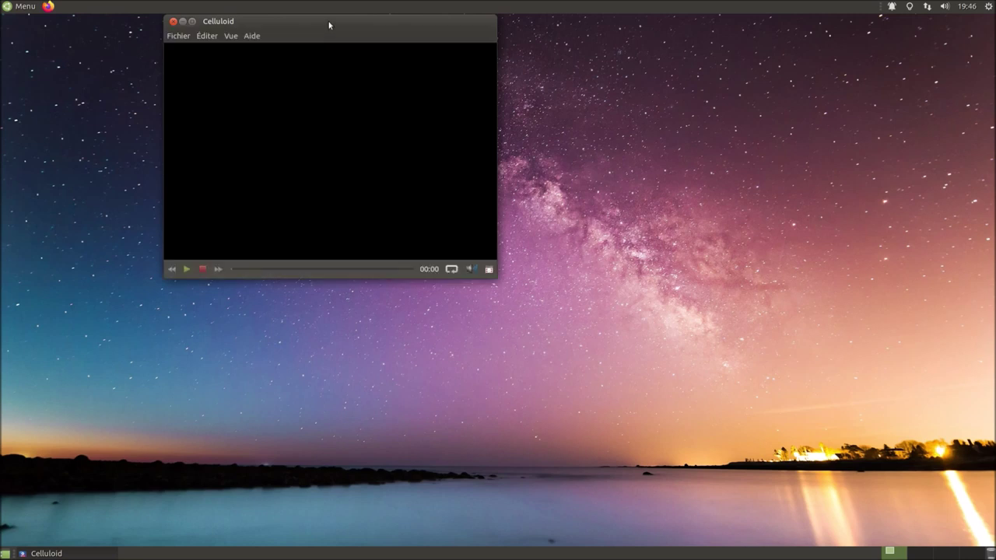
Move the Celluloid window to the middle of the desktop and view its version information.
left_click_drag(330, 25, 500, 119)
left_click(437, 129)
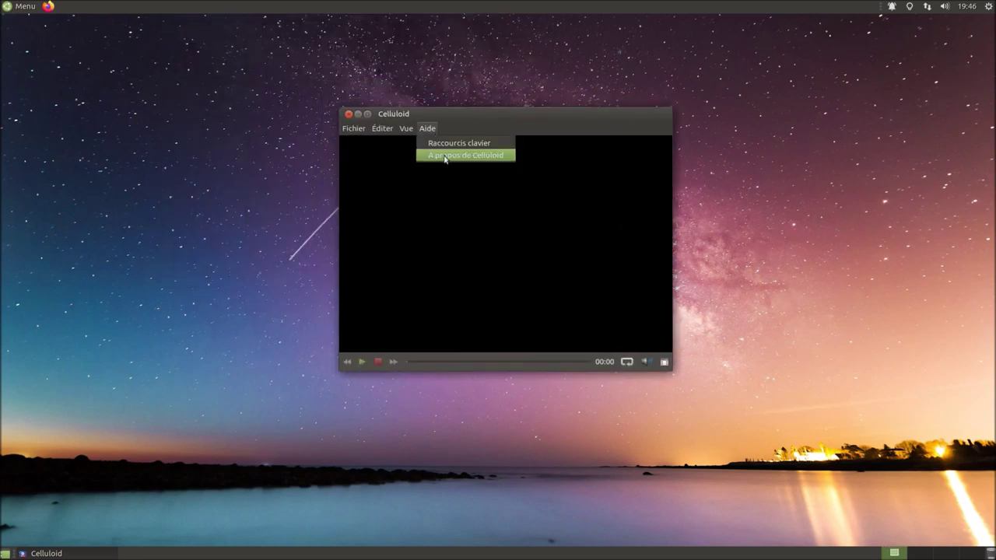
left_click(445, 158)
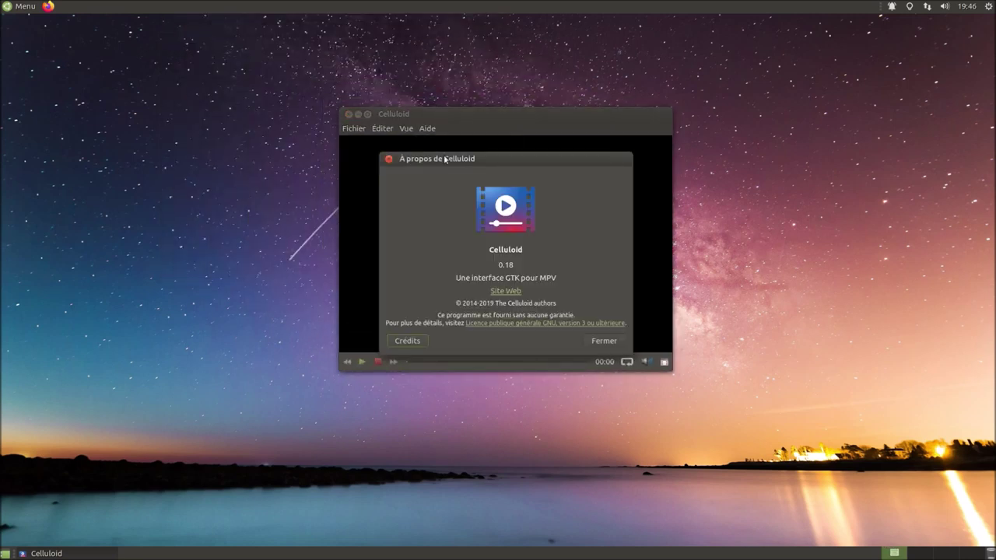
left_click(606, 341)
Launch Rhythmbox from the Son et vidéo applications.
left_click(30, 9)
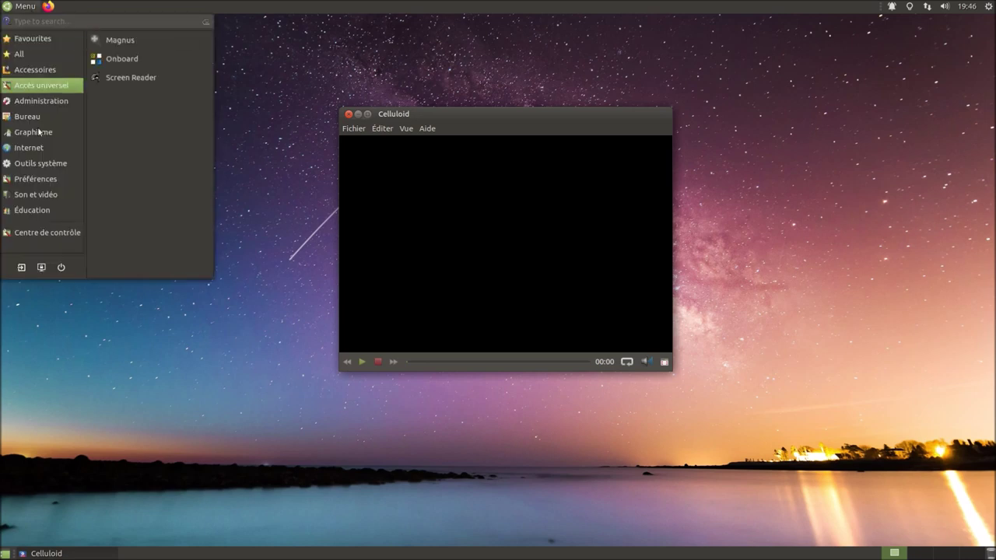
mouse_move(39, 194)
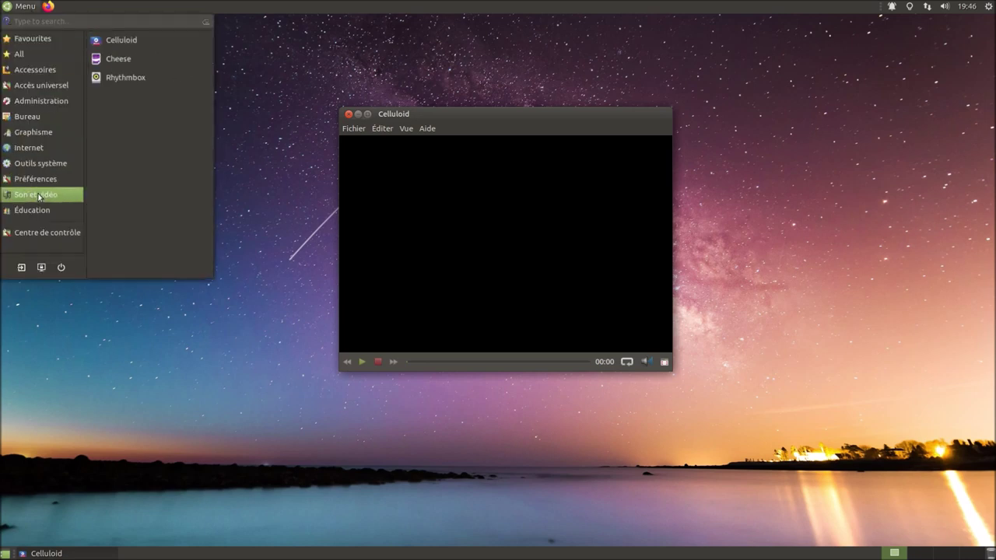
left_click(125, 78)
Launch Cheese from the Son et vidéo applications, move its window toward the middle of the desktop and close it.
left_click(18, 9)
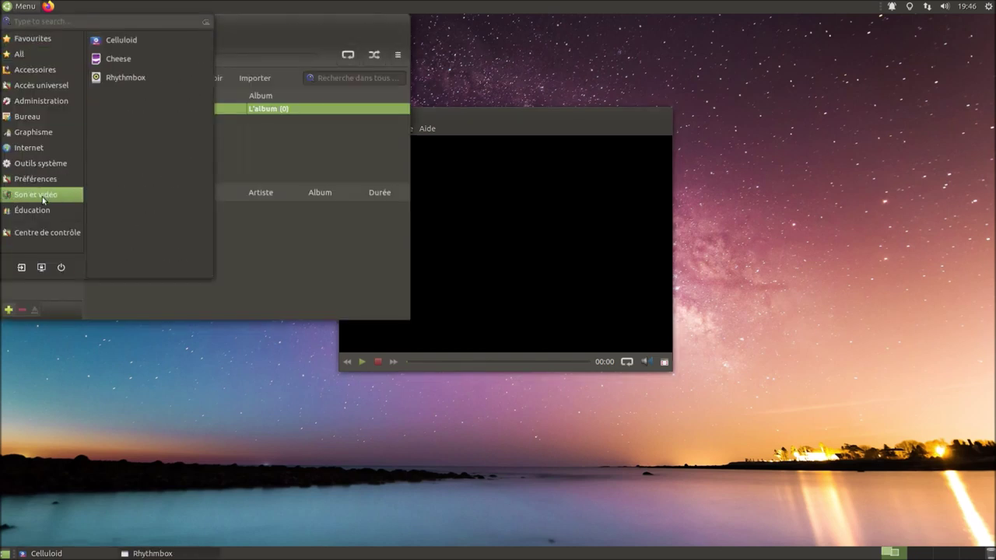
mouse_move(35, 179)
mouse_move(67, 196)
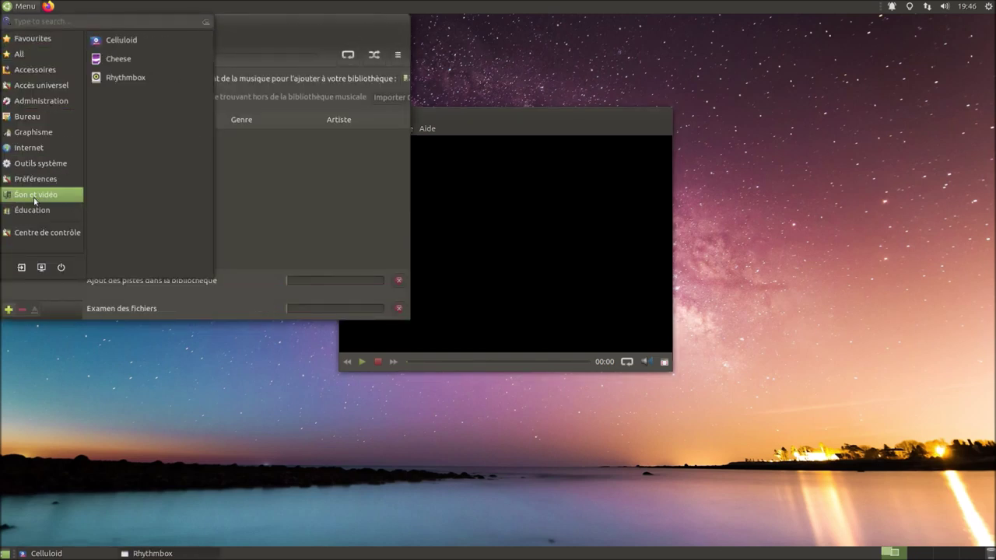
left_click(118, 59)
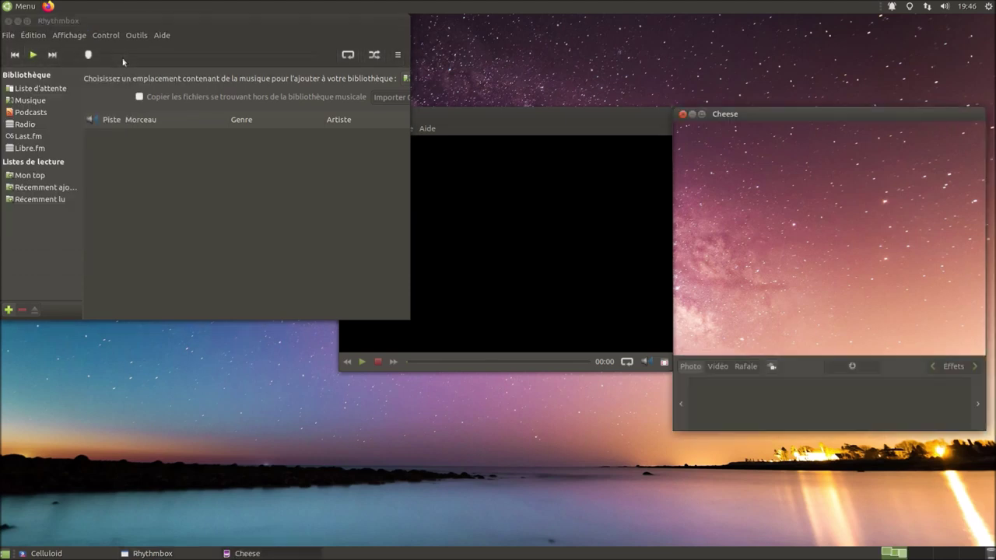
left_click_drag(755, 114, 520, 141)
left_click(448, 142)
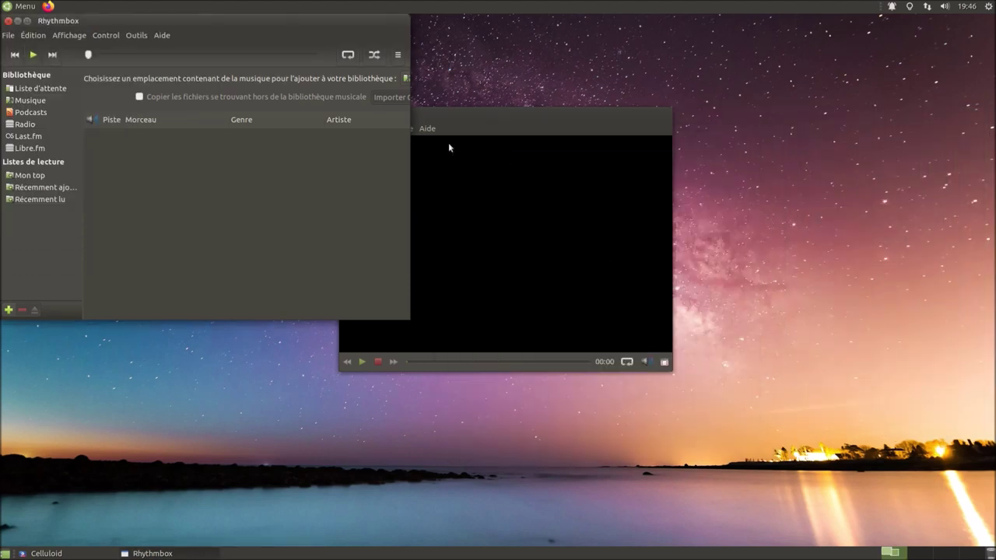
Take the virtual machine out of full screen and attach the first Philips SPZ2000 webcam to it.
key("Control_R+f")
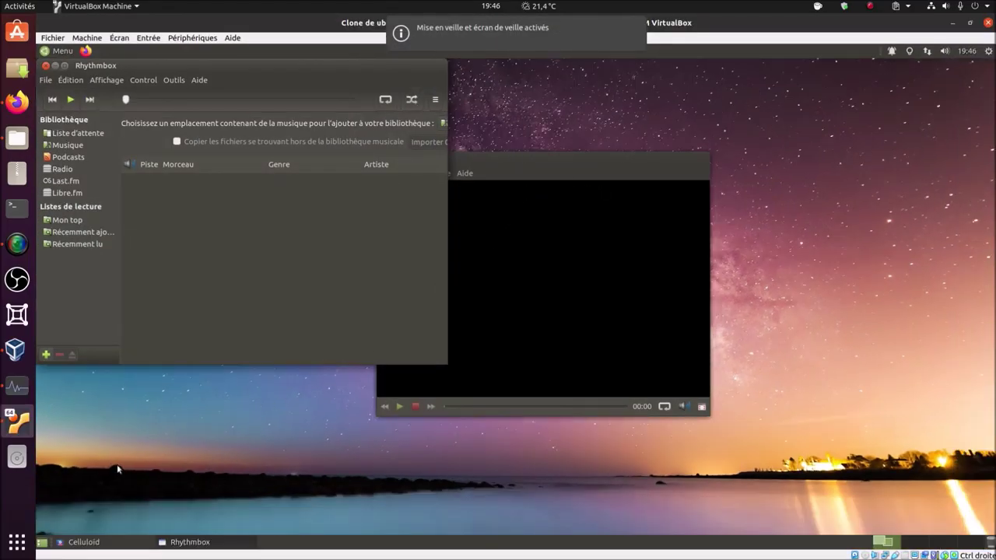
left_click(16, 350)
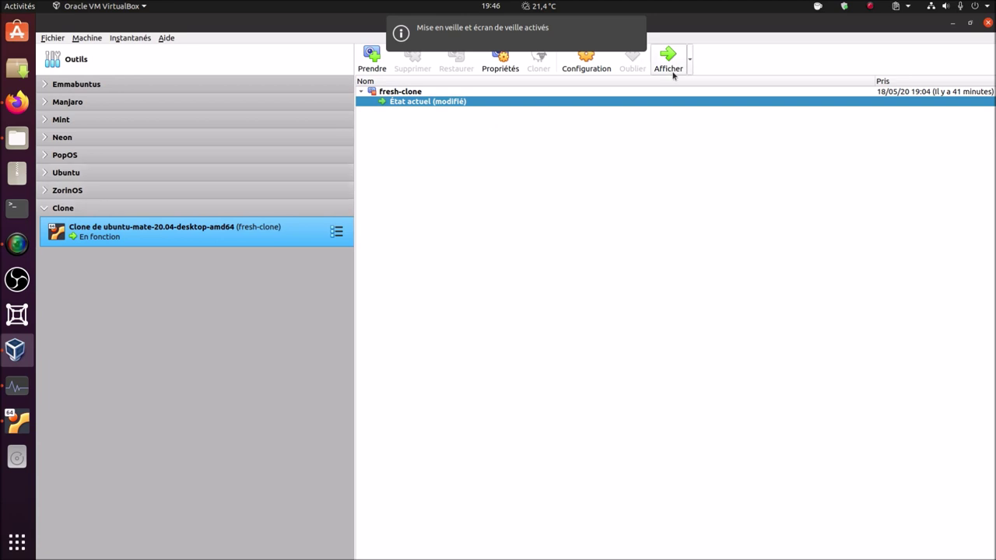
left_click(17, 423)
left_click(192, 39)
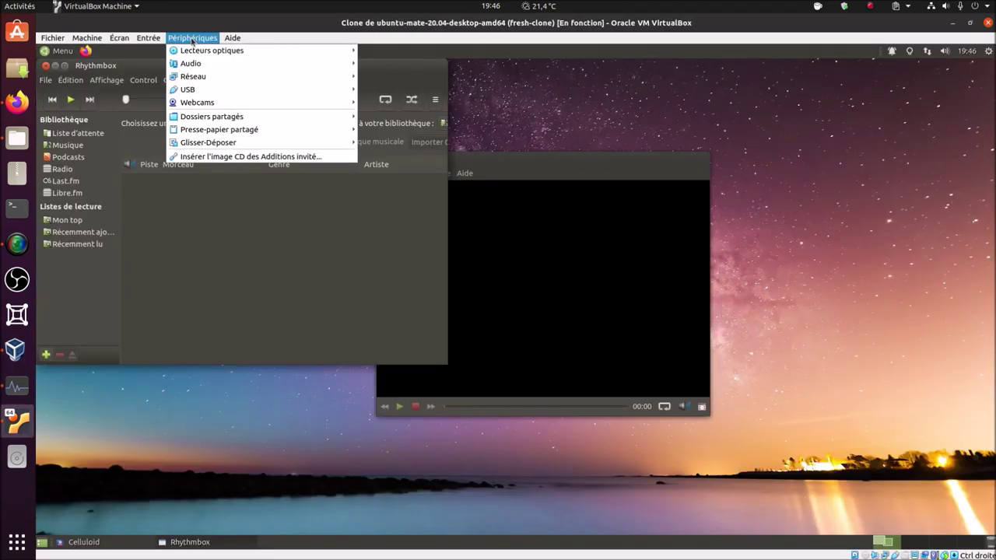
mouse_move(285, 95)
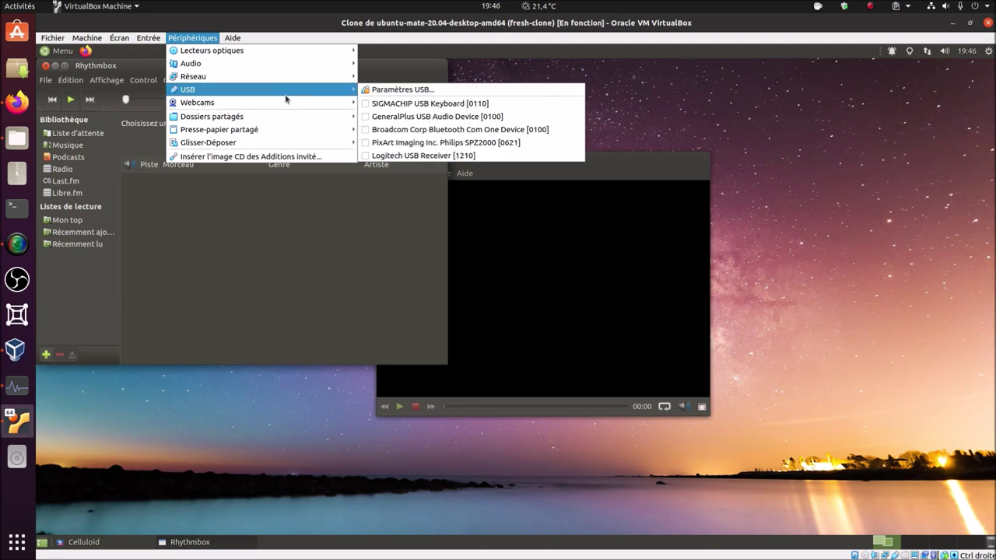
mouse_move(323, 103)
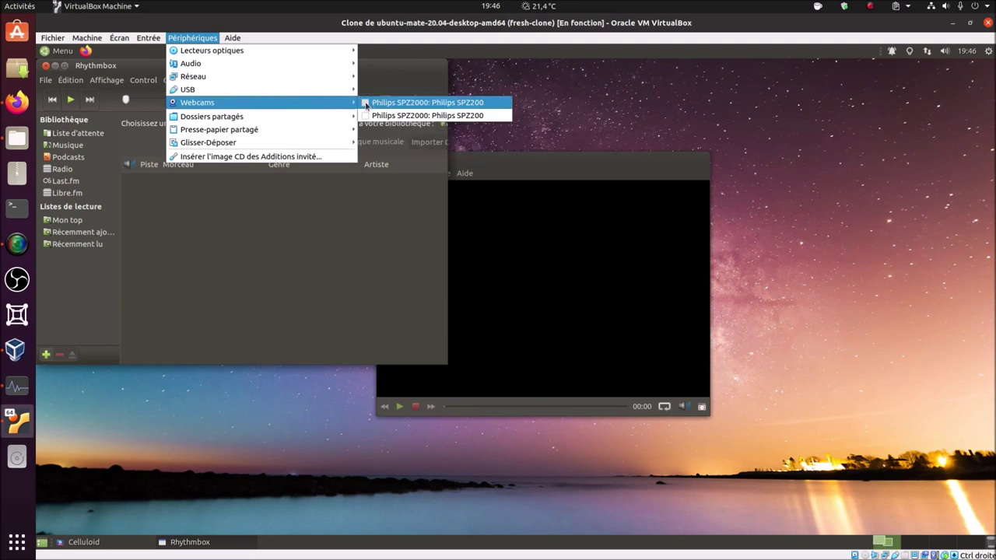
left_click(428, 103)
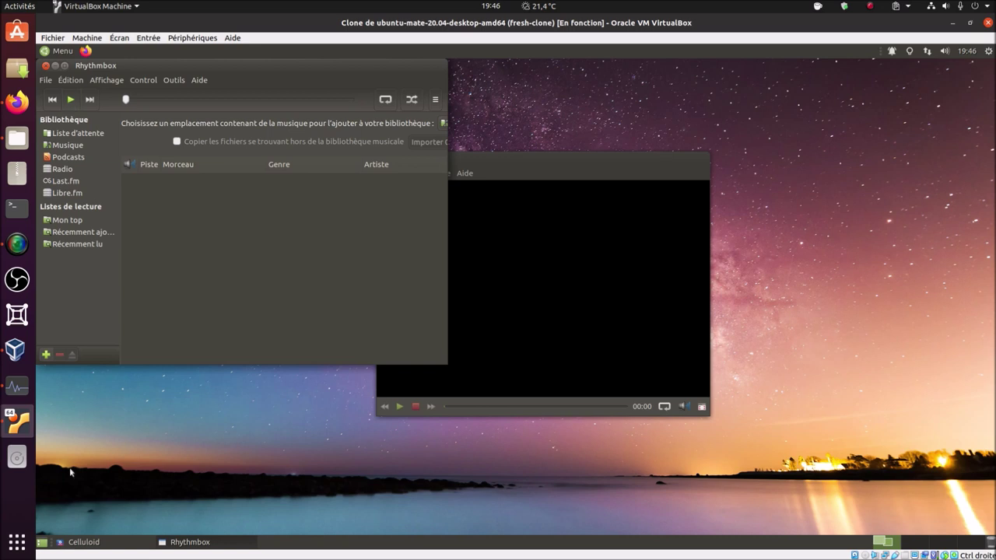
Search the installed applications for "ch" and launch Cheese to test the webcam.
left_click(58, 53)
type("ch")
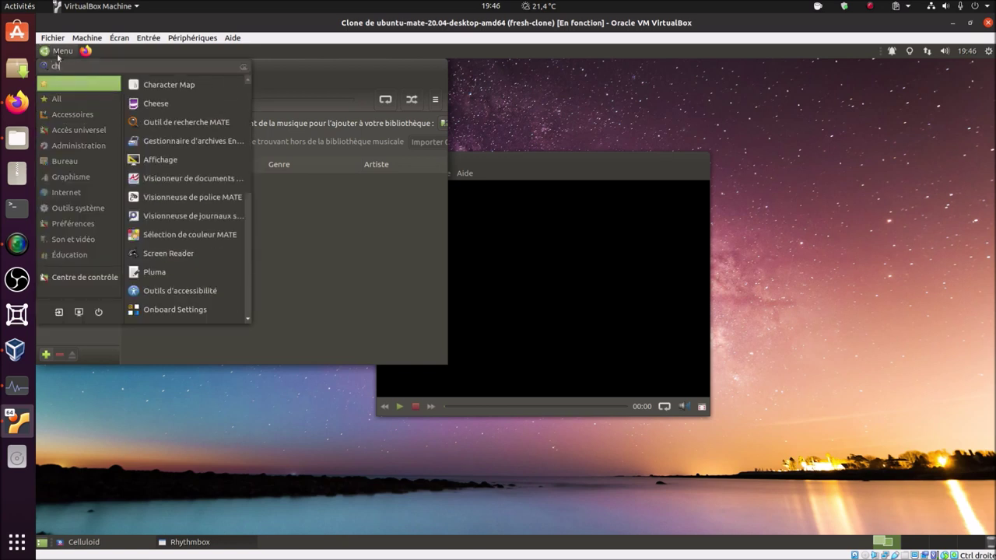
left_click(232, 101)
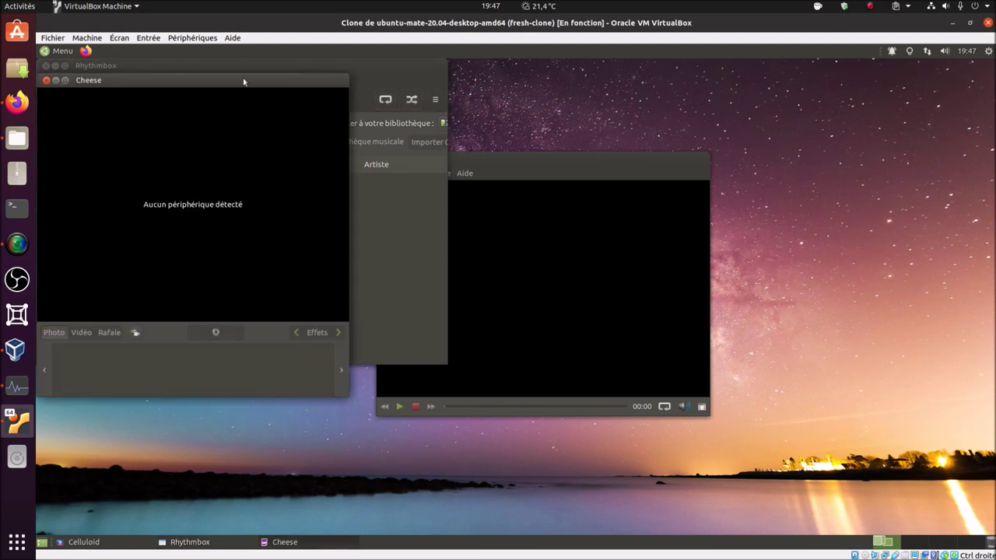
Attach the second Philips SPZ2000 webcam to the virtual machine as well and close Cheese.
left_click(186, 38)
mouse_move(232, 54)
mouse_move(328, 92)
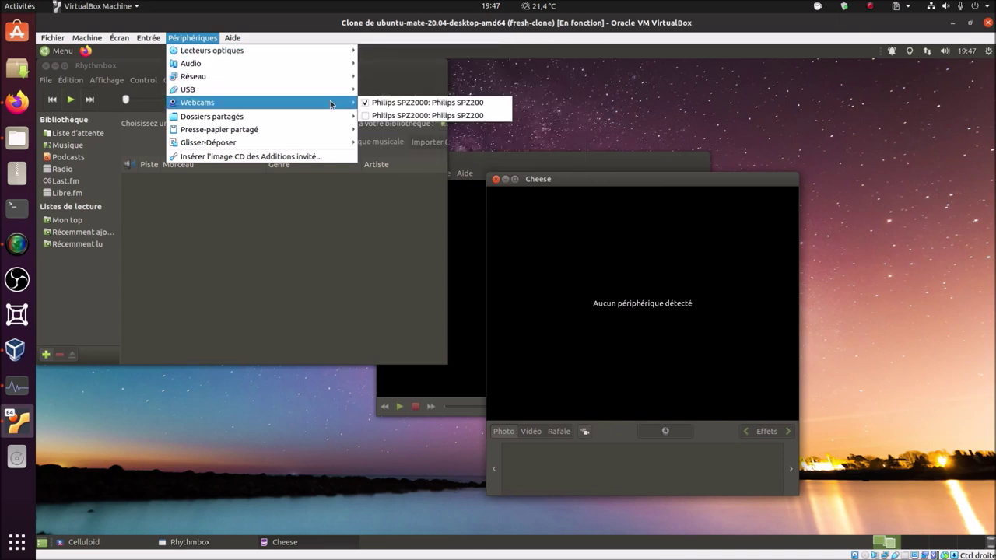
left_click(428, 115)
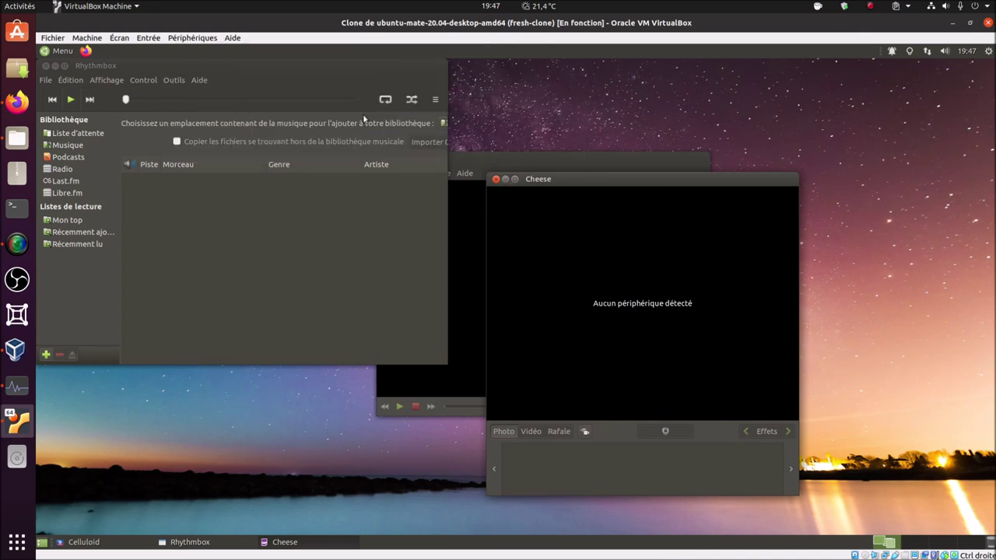
left_click(497, 180)
Relaunch Cheese through an application search for "ch" to test the attached webcams, and close it again.
left_click(65, 181)
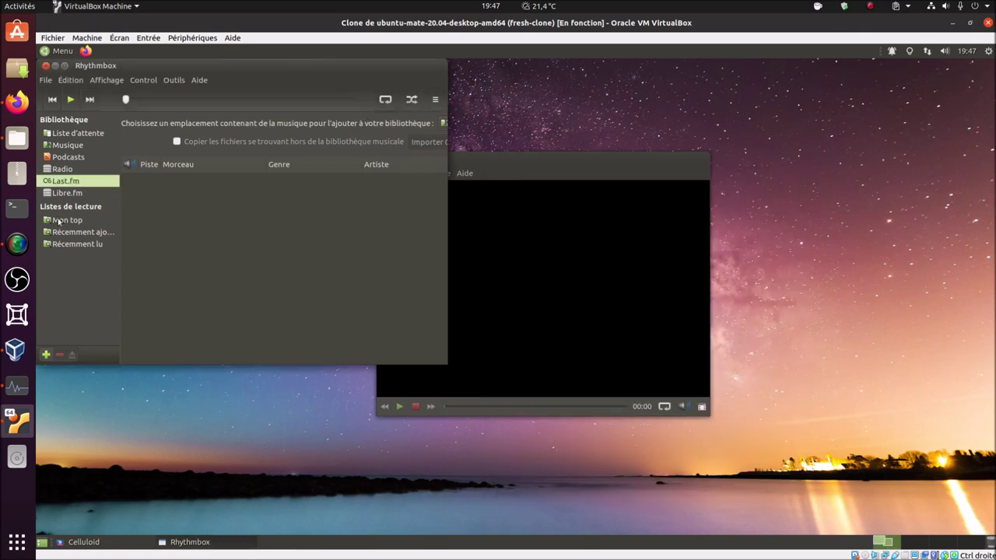
left_click(63, 52)
type("ch")
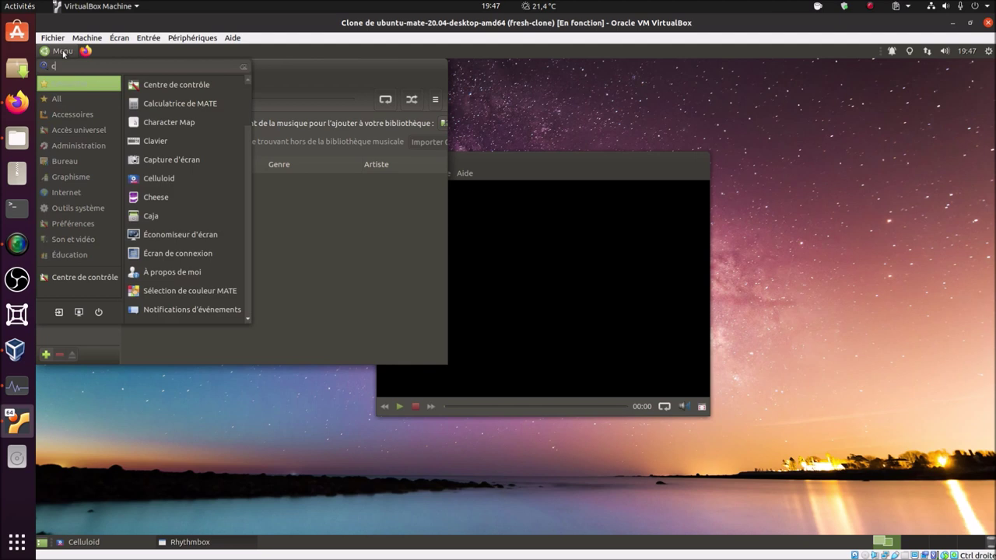
left_click(203, 102)
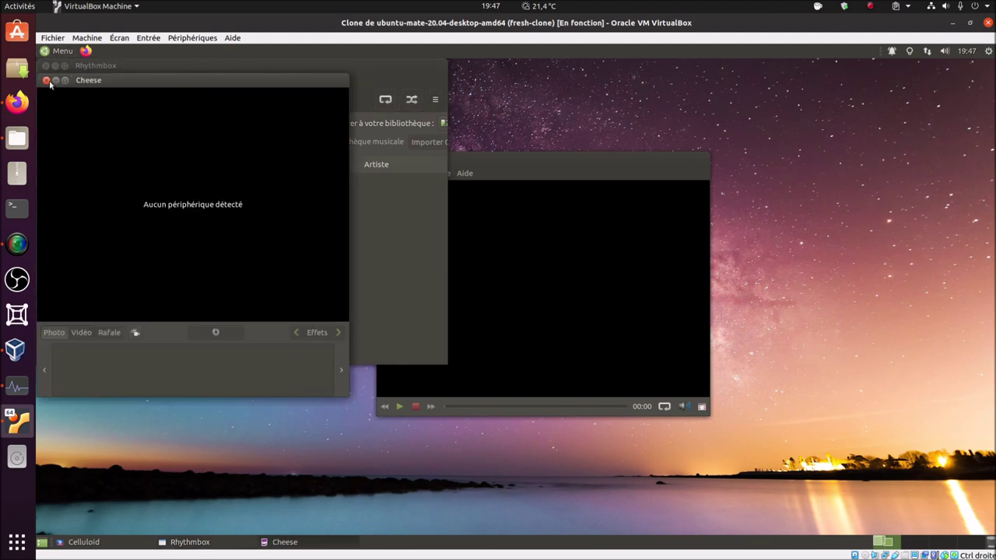
left_click(46, 81)
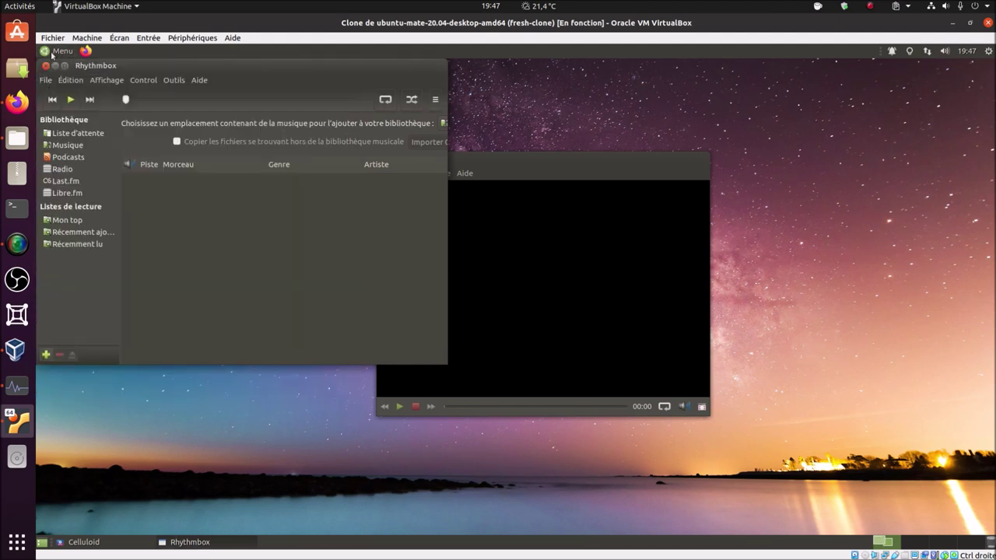
Detach both Philips SPZ2000 webcams from the virtual machine's webcam passthrough.
left_click(192, 37)
mouse_move(289, 94)
mouse_move(323, 102)
left_click(365, 103)
left_click(192, 37)
mouse_move(311, 103)
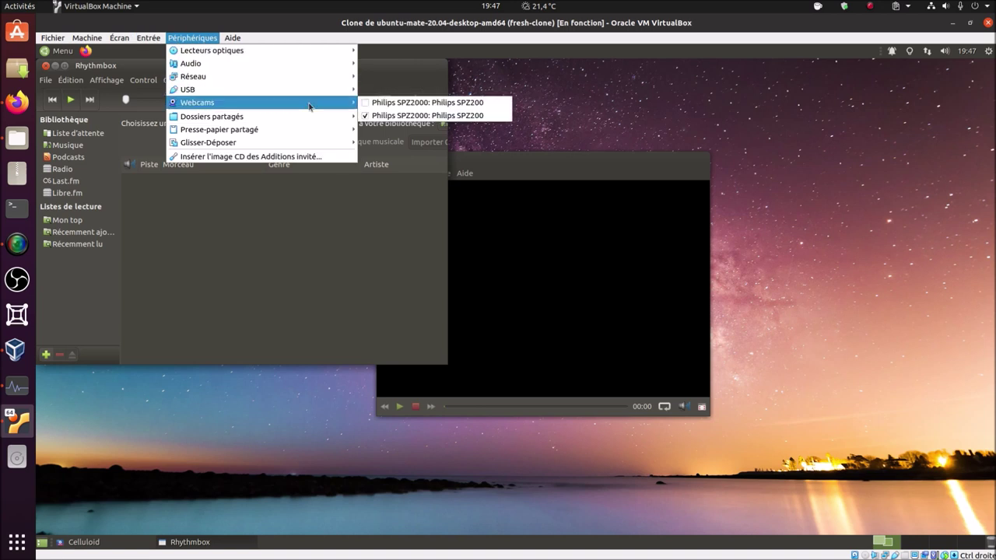
left_click(370, 116)
Attach the PixArt Imaging Inc. Philips SPZ2000 [0621] camera to the virtual machine as a USB device.
left_click(184, 38)
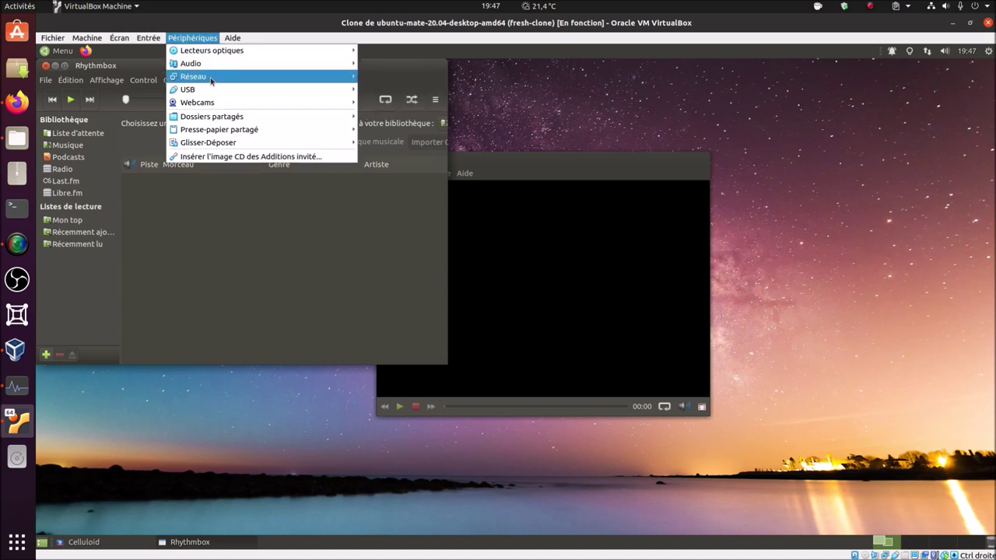
mouse_move(257, 90)
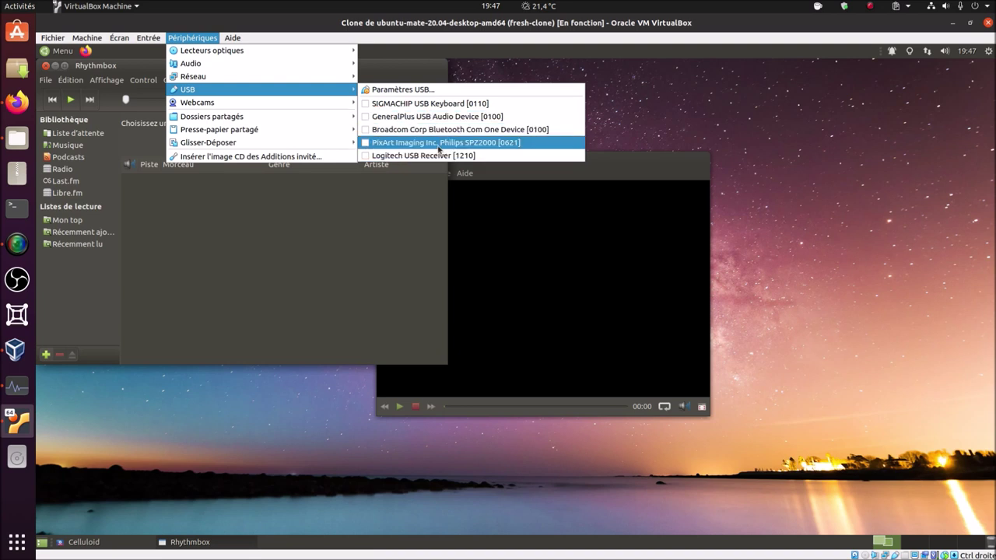
left_click(366, 144)
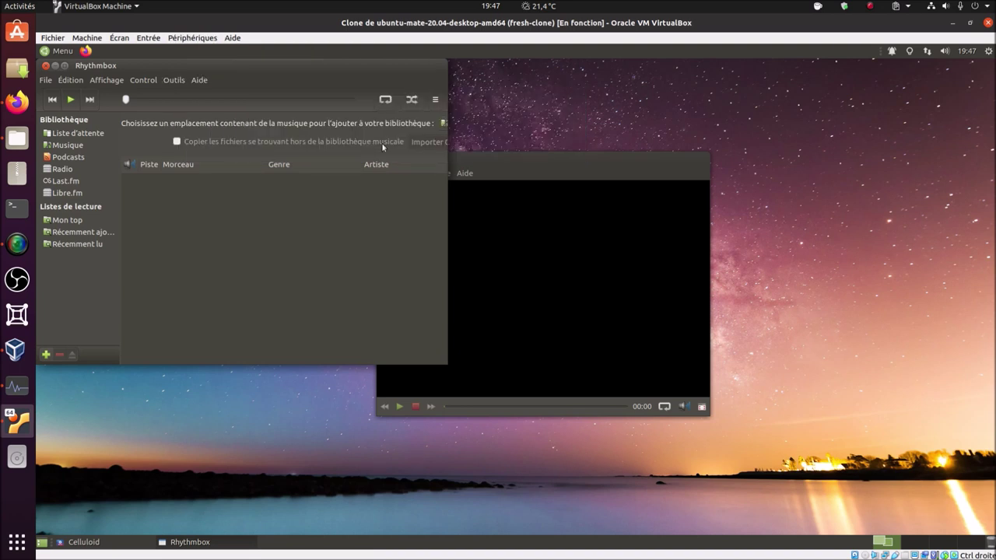
Launch Cheese to test the USB camera, move its window toward the middle of the desktop and close it.
left_click(48, 54)
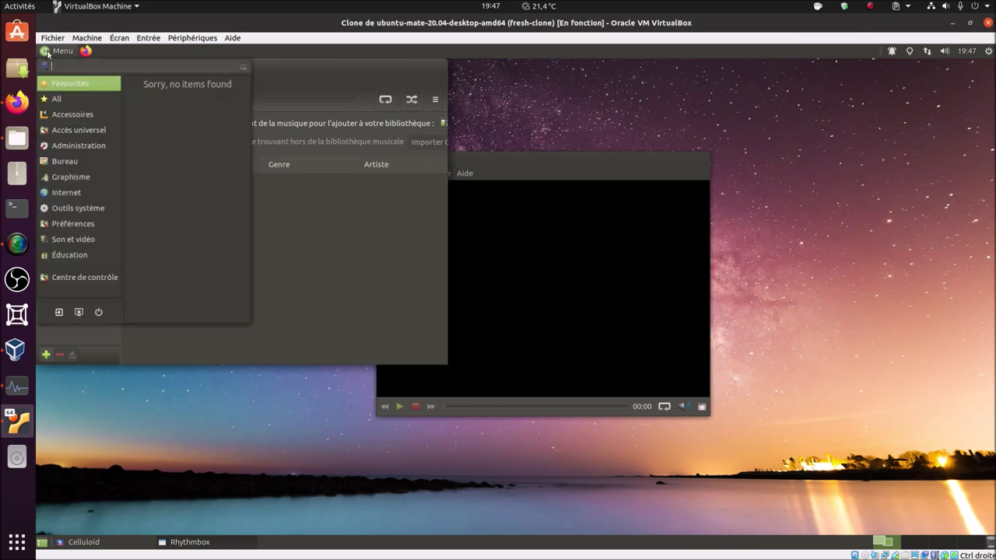
type("ch")
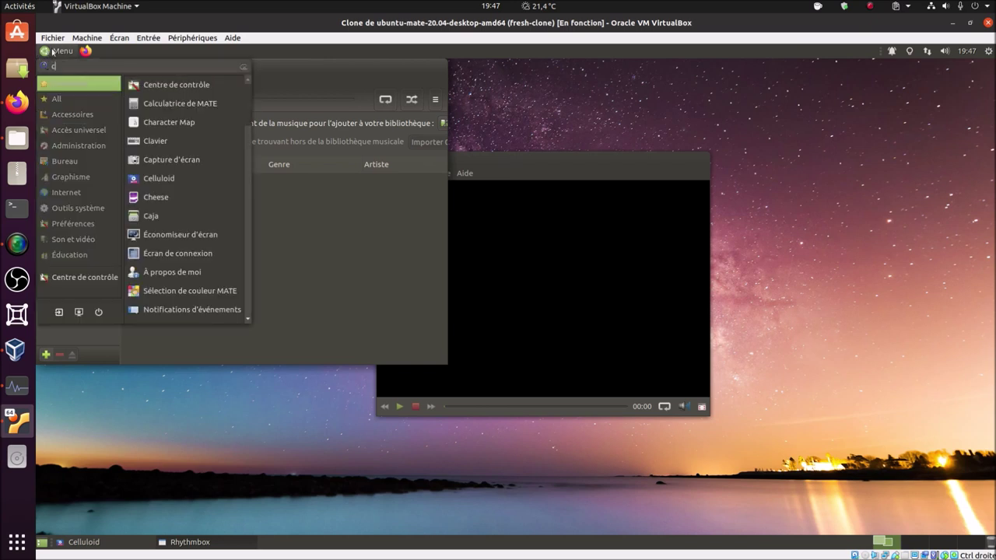
left_click(179, 104)
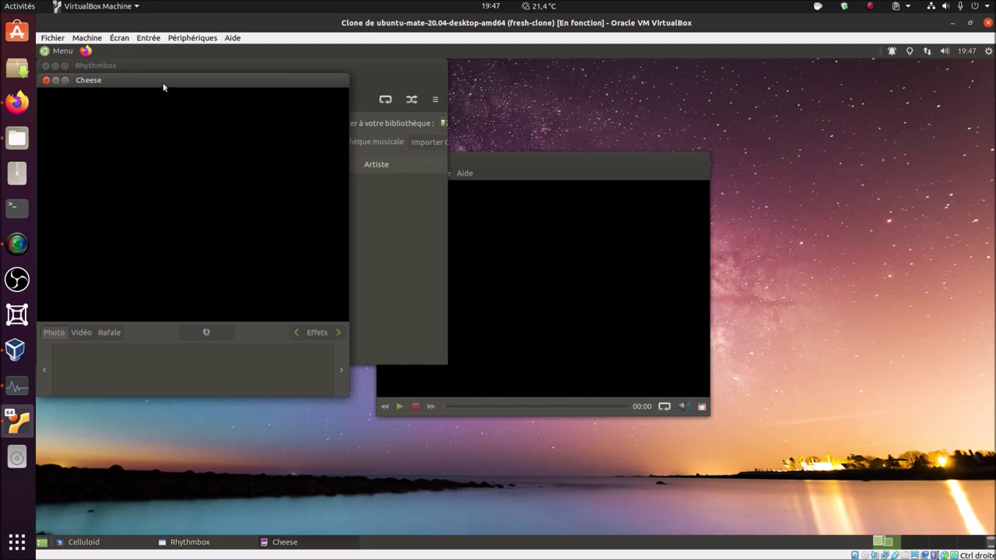
left_click_drag(163, 87, 466, 146)
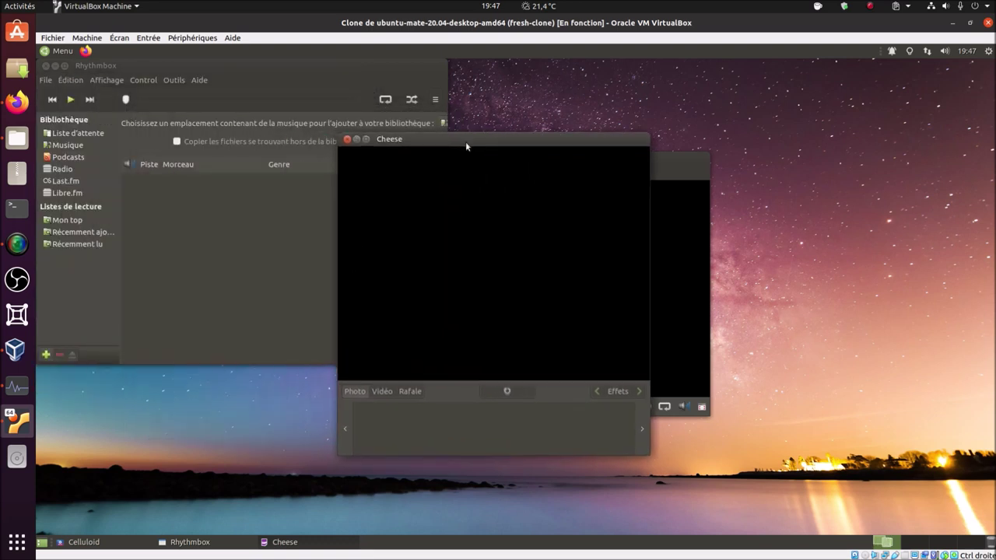
left_click(347, 139)
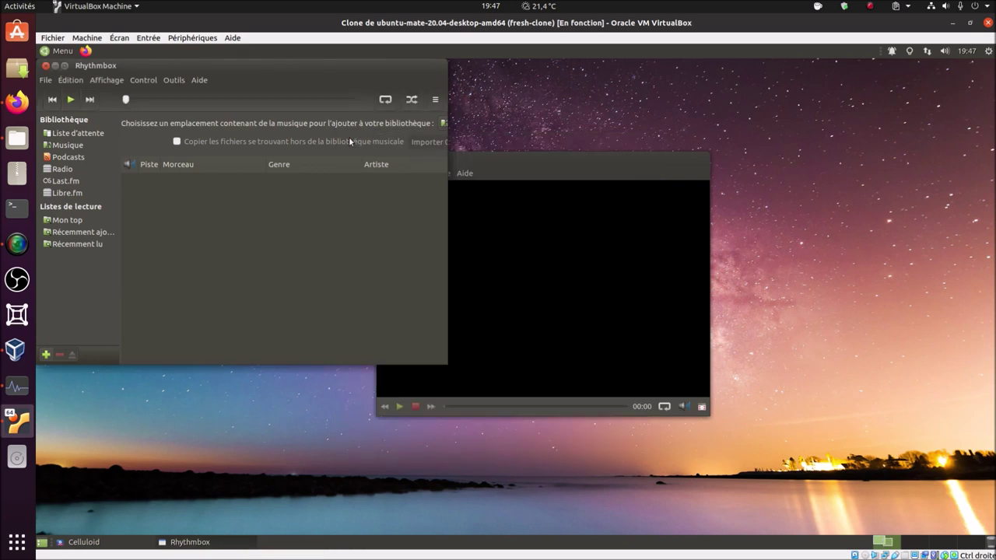
Detach the PixArt Imaging Inc. Philips SPZ2000 [0621] USB camera from the virtual machine.
left_click(183, 39)
mouse_move(324, 95)
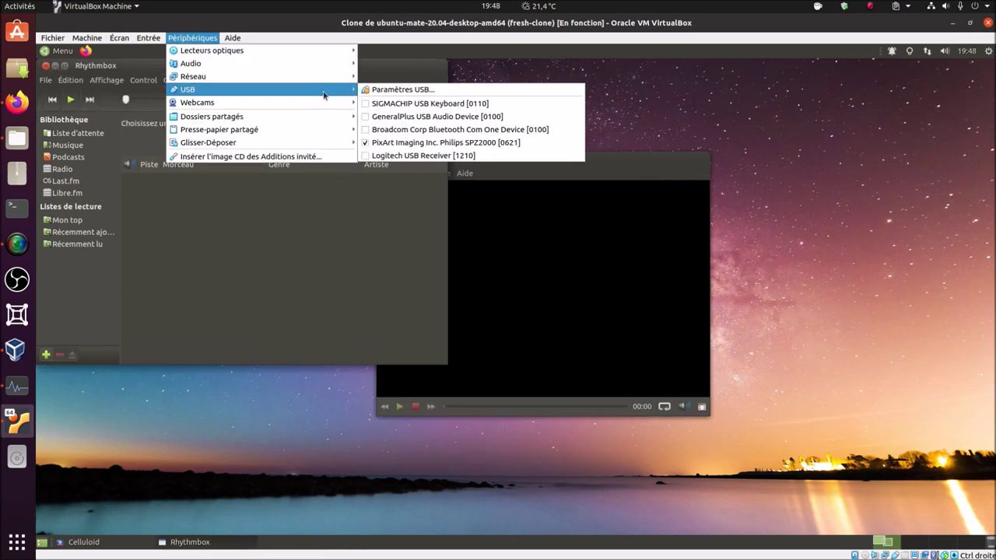
left_click(366, 144)
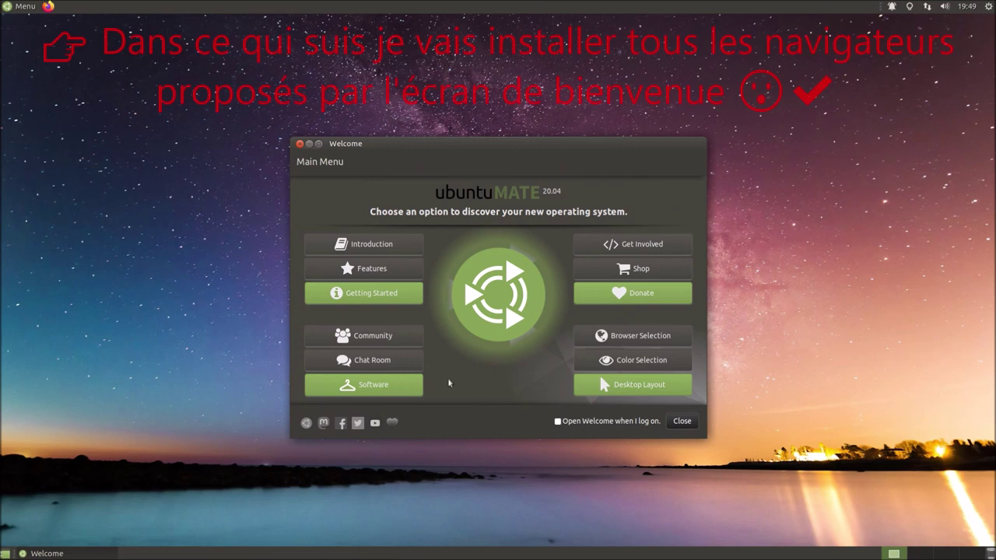
Start installing Opera from the Browser Selection of the Welcome application.
left_click(621, 335)
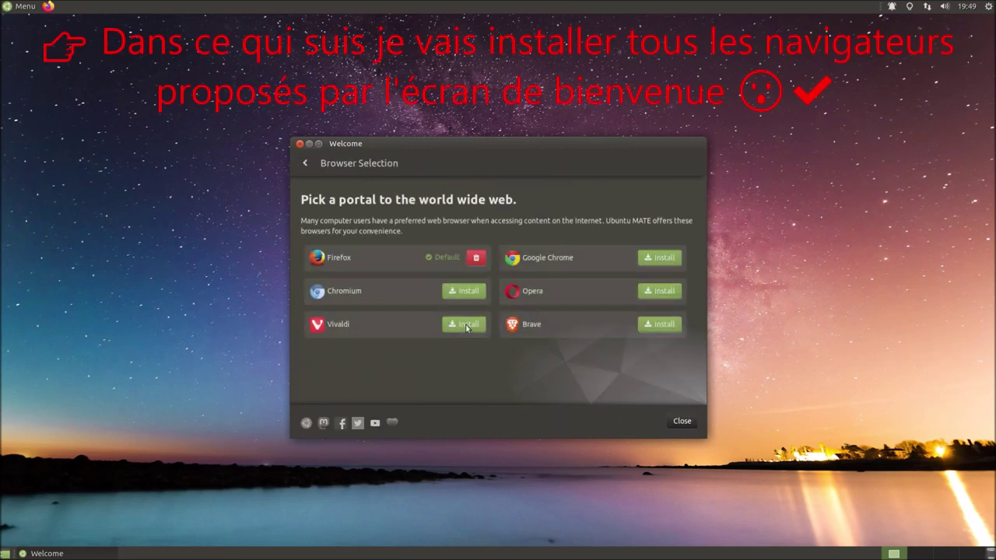
left_click(661, 292)
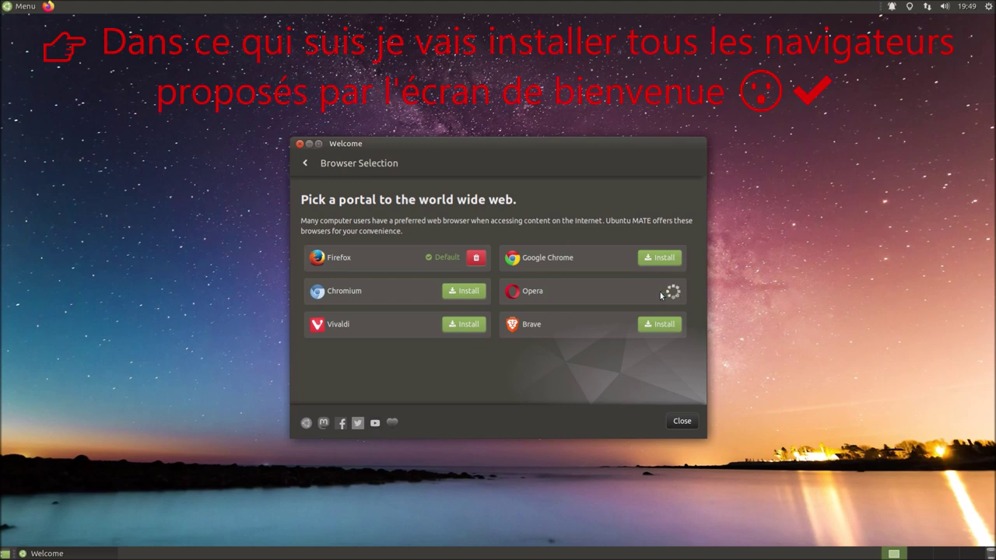
left_click_drag(530, 225, 188, 96)
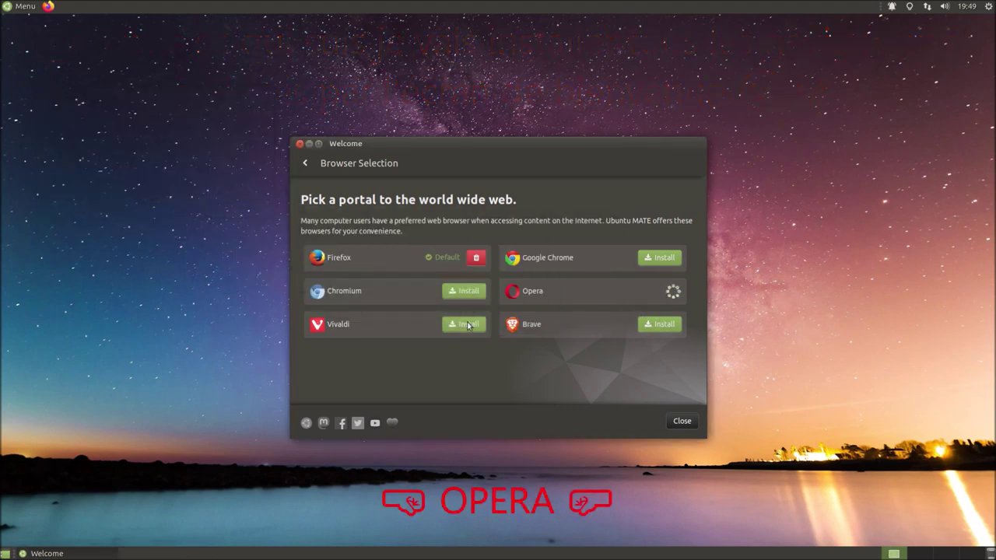
key("Return")
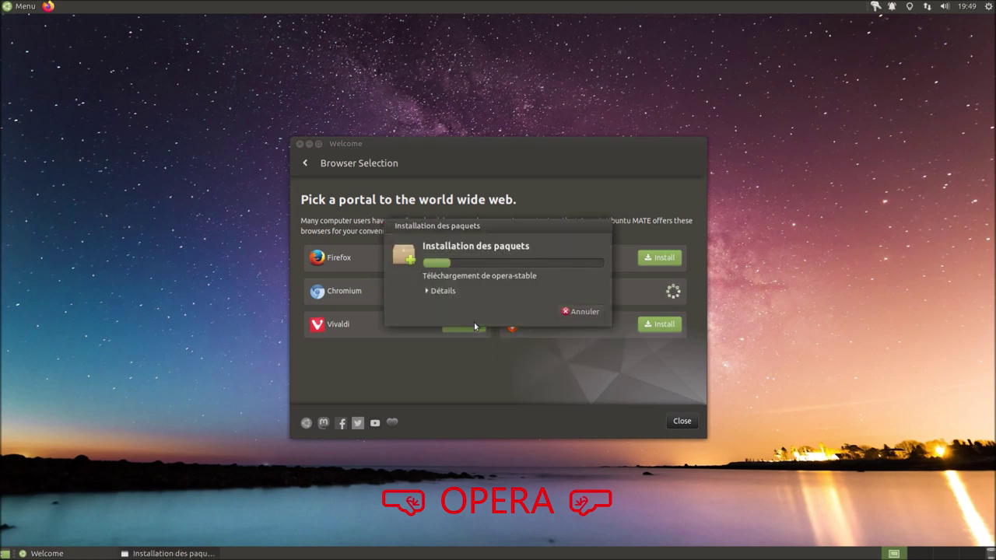
Place the expanded package installation details beside the Welcome window and accept updating Opera together with the rest of the system.
left_click_drag(514, 232, 164, 131)
left_click(78, 189)
left_click_drag(442, 138, 619, 116)
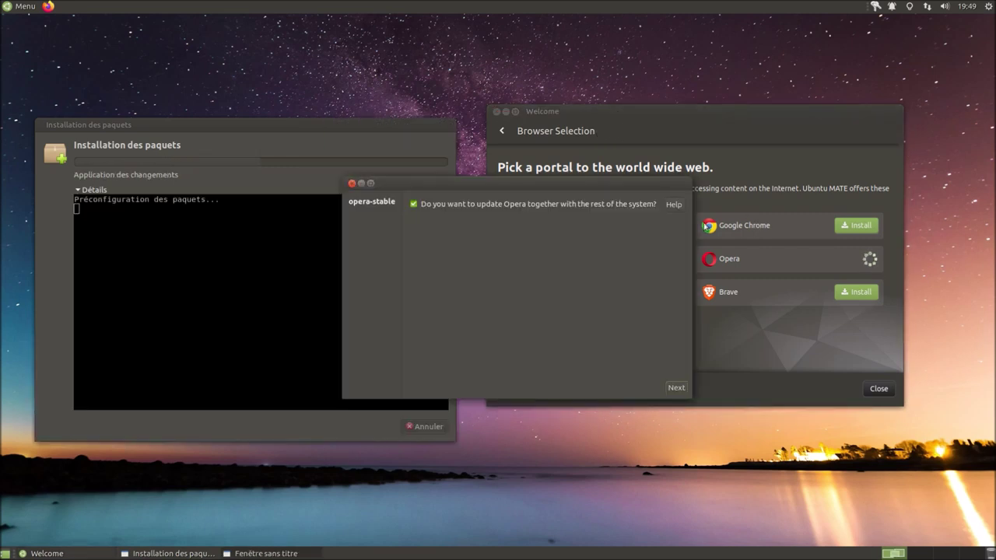
left_click(674, 386)
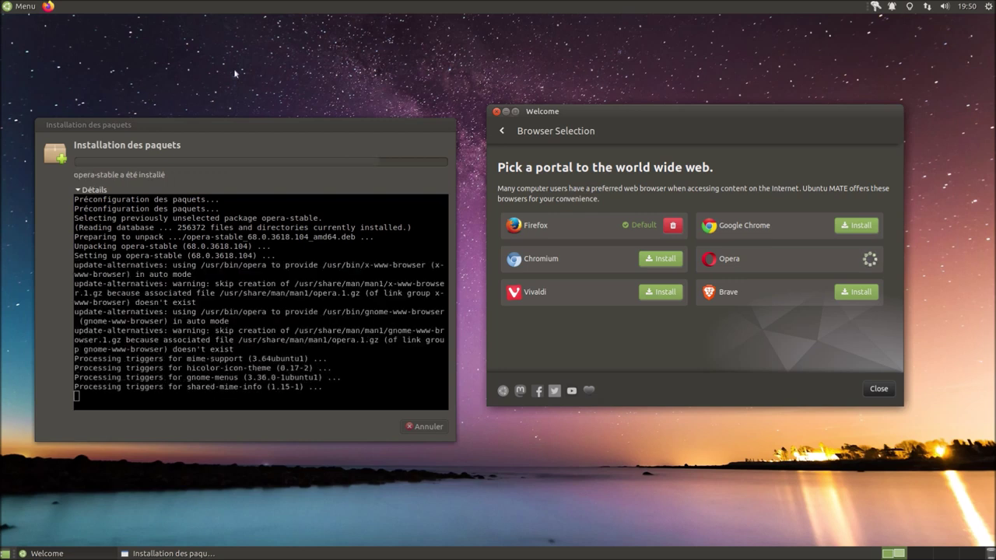
Launch htop in a terminal, then start installing Brave from the Browser Selection with the repositioned package installation window's details expanded.
left_click(24, 6)
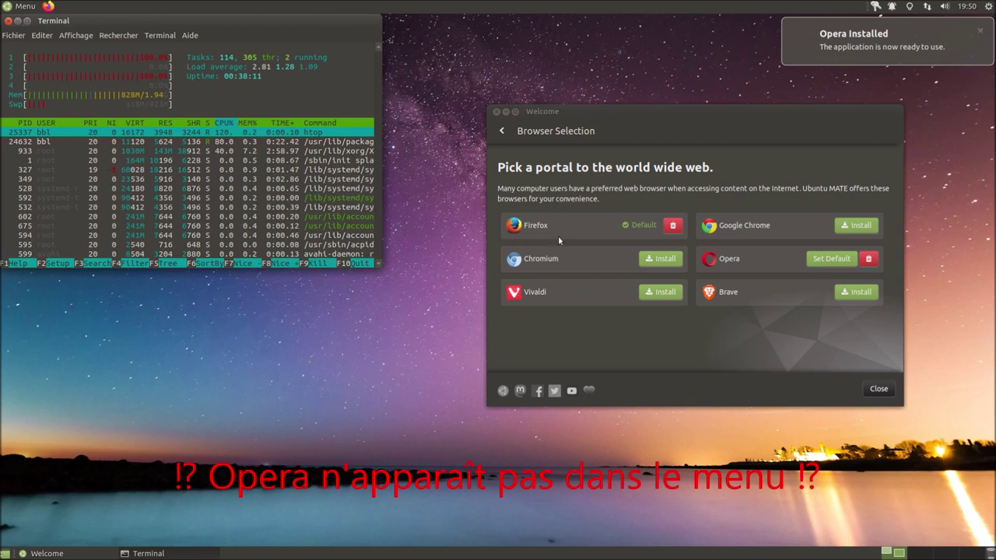
left_click(861, 295)
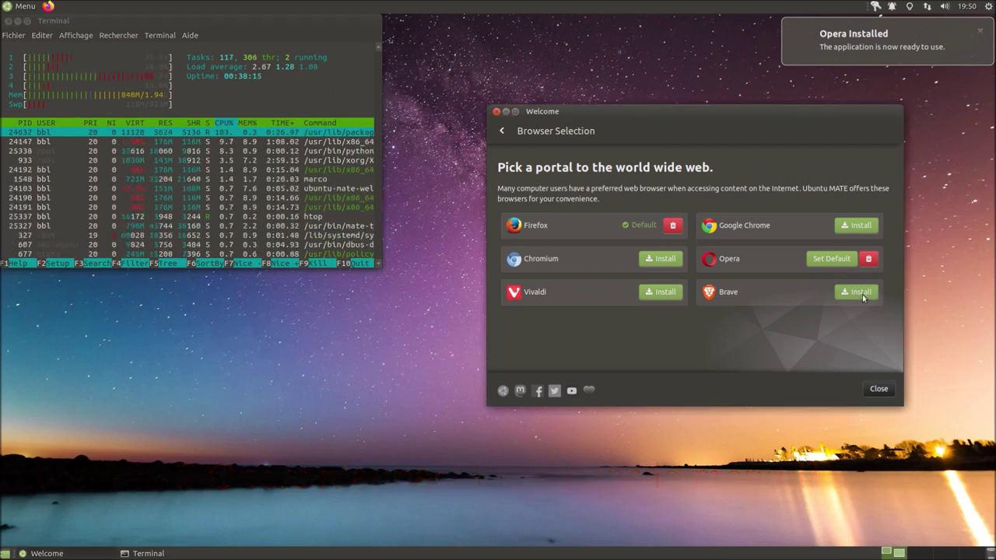
left_click(594, 329)
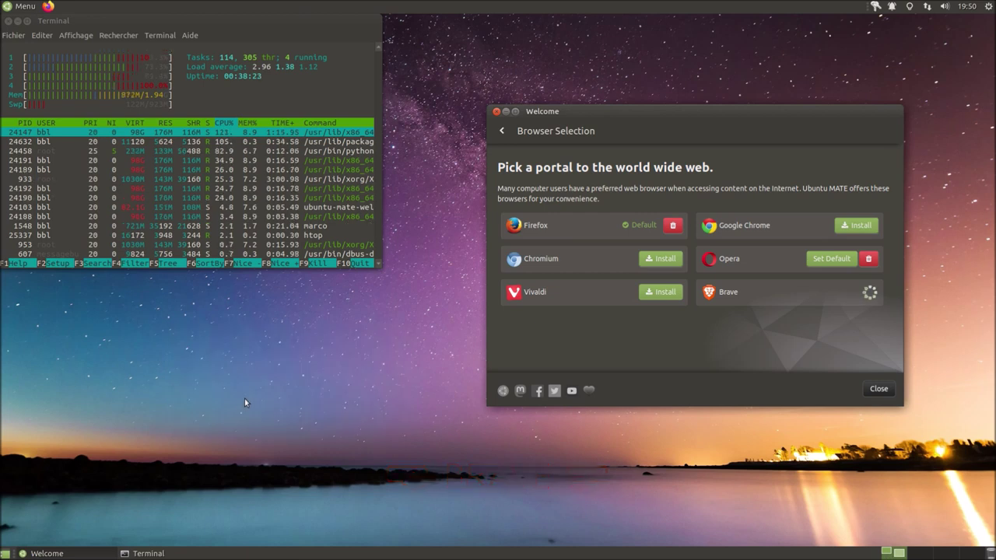
left_click_drag(378, 289, 240, 302)
left_click(206, 349)
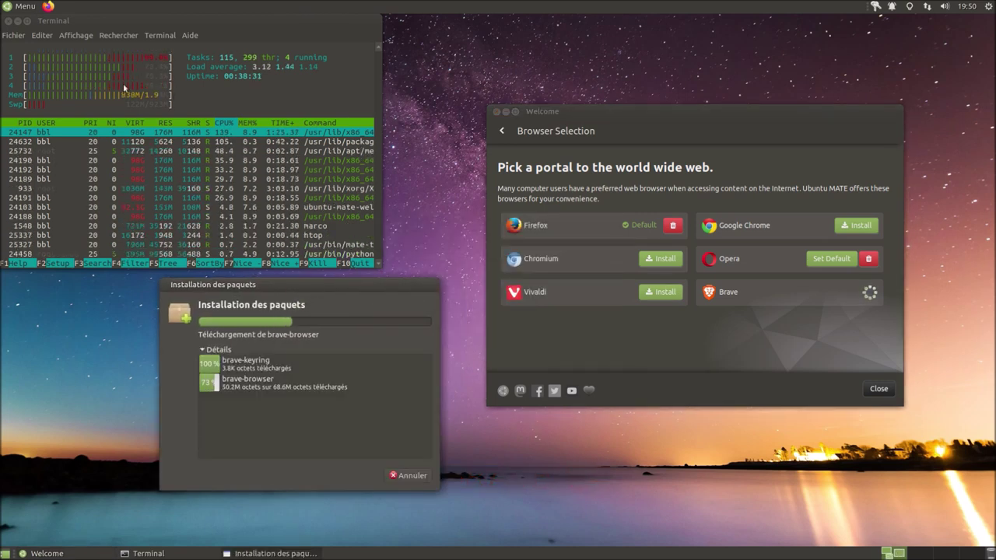
Visit the second workspace, return to the first one and reposition the Brave package installation window.
left_click(909, 554)
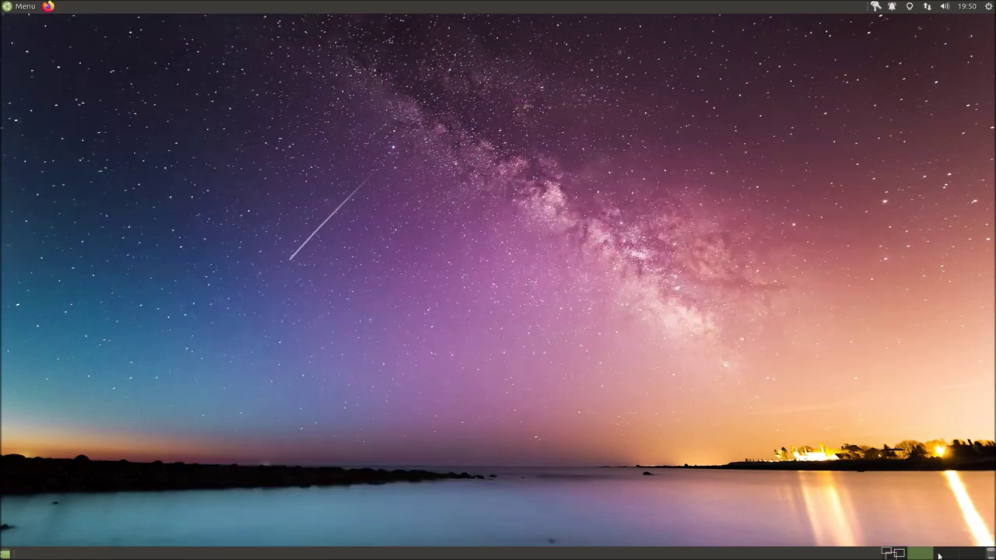
left_click(893, 555)
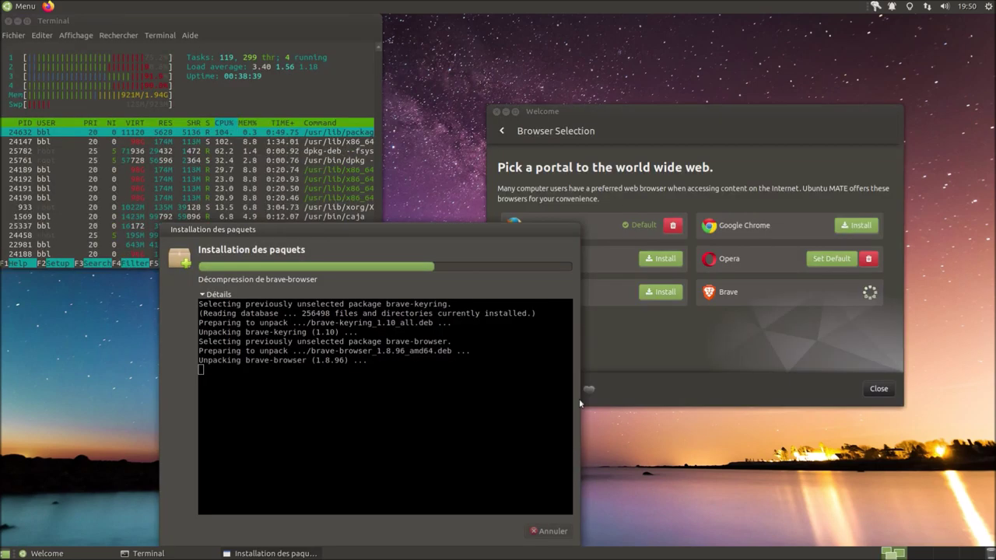
left_click_drag(430, 233, 393, 196)
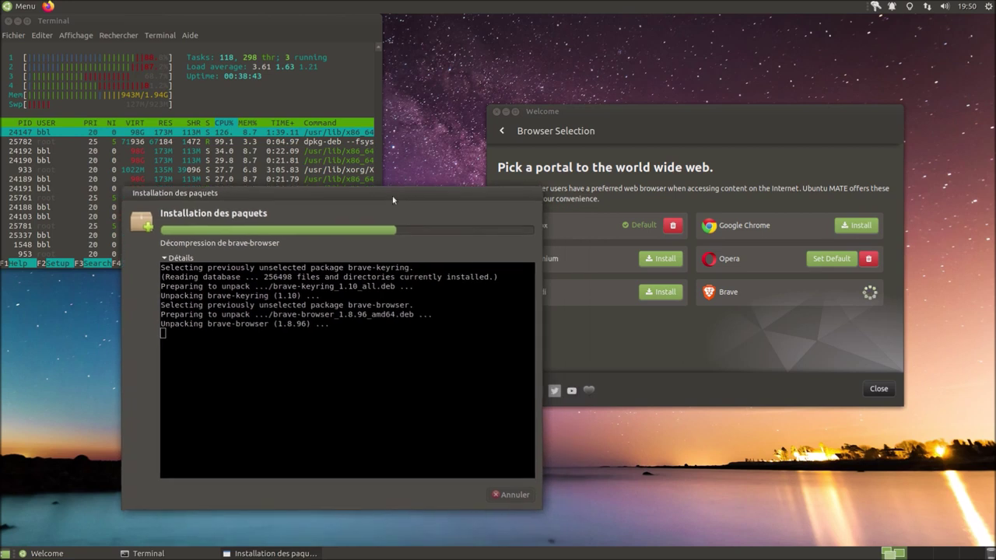
Open MATE Tweak, review the window manager choices in its Fenêtres settings and close it without changing anything.
left_click(4, 7)
type("com")
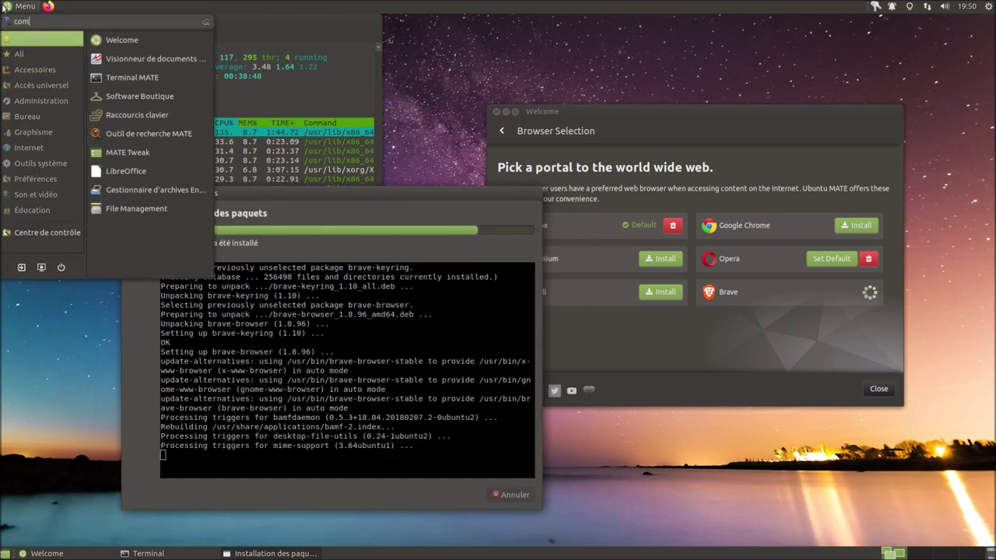
left_click(4, 6)
left_click(4, 7)
type("tw")
left_click(158, 133)
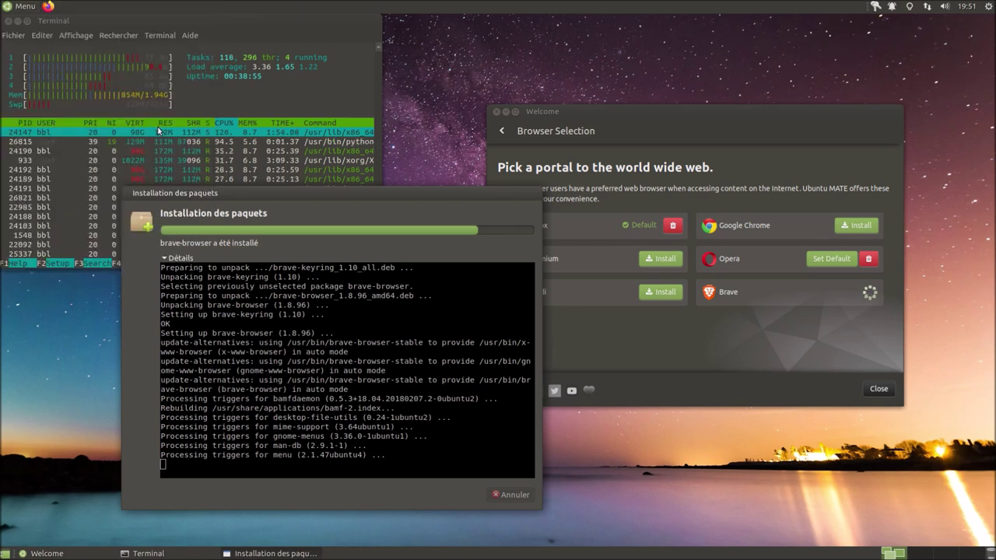
left_click(352, 232)
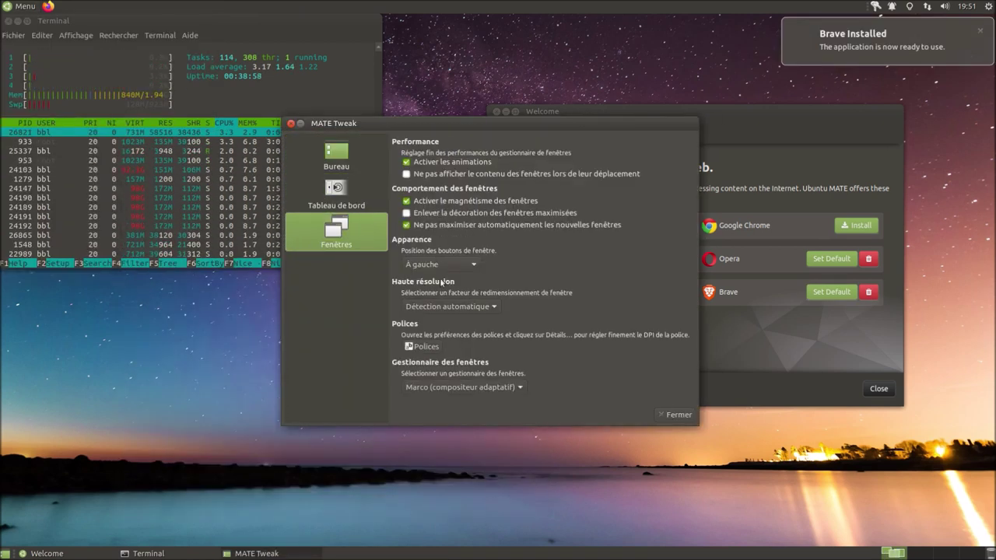
left_click(455, 387)
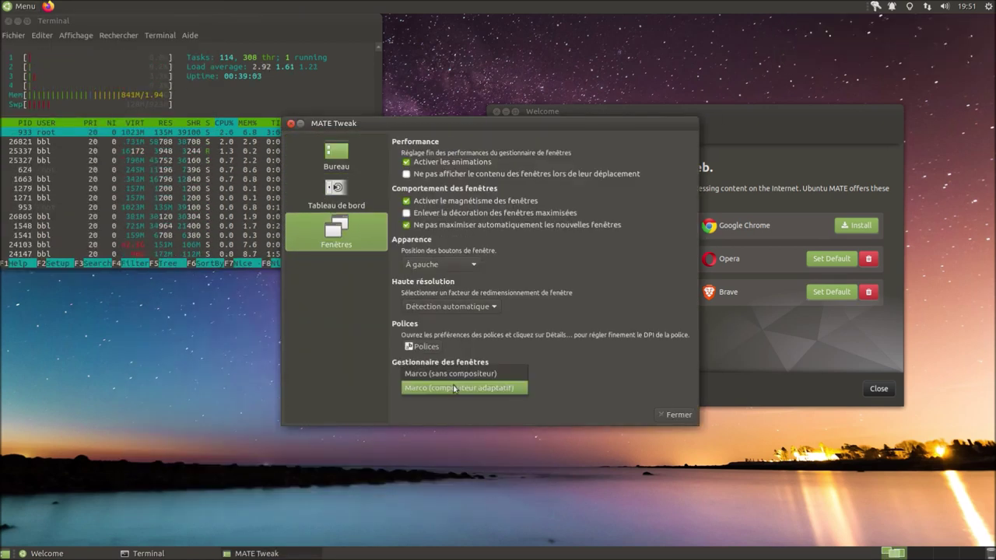
left_click(460, 405)
left_click(674, 415)
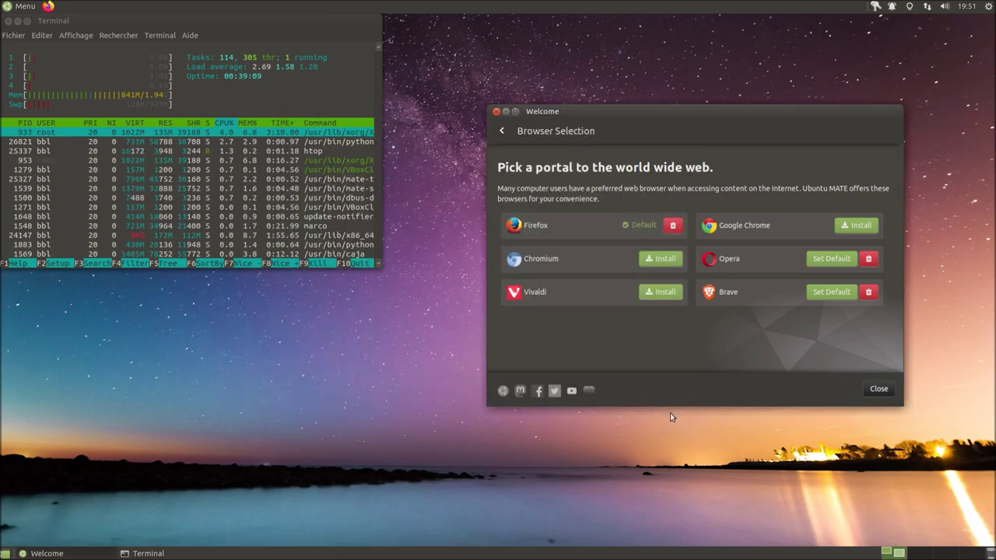
Start installing Vivaldi from the Browser Selection, expand the package installation details and move that window clear of Welcome.
left_click(670, 294)
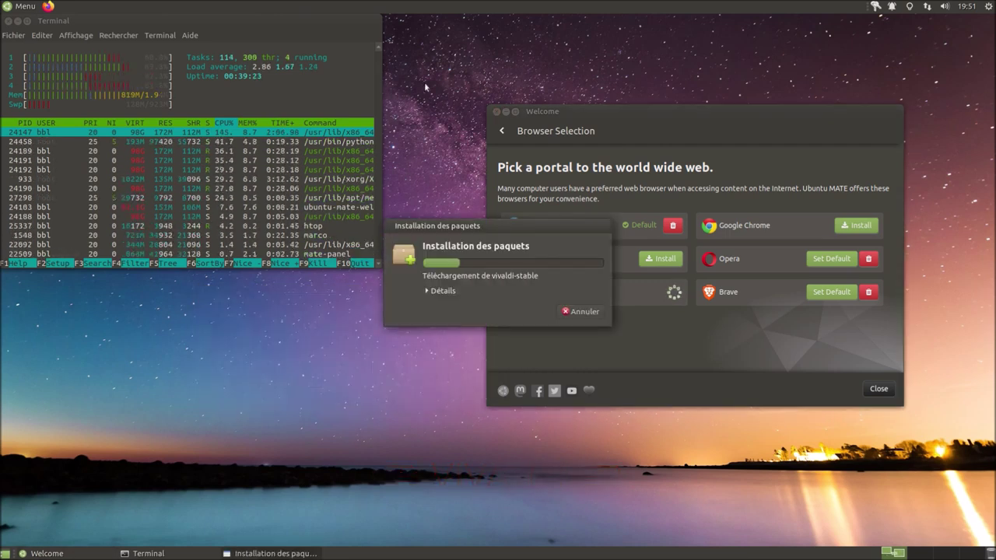
left_click(443, 291)
left_click_drag(471, 226, 263, 289)
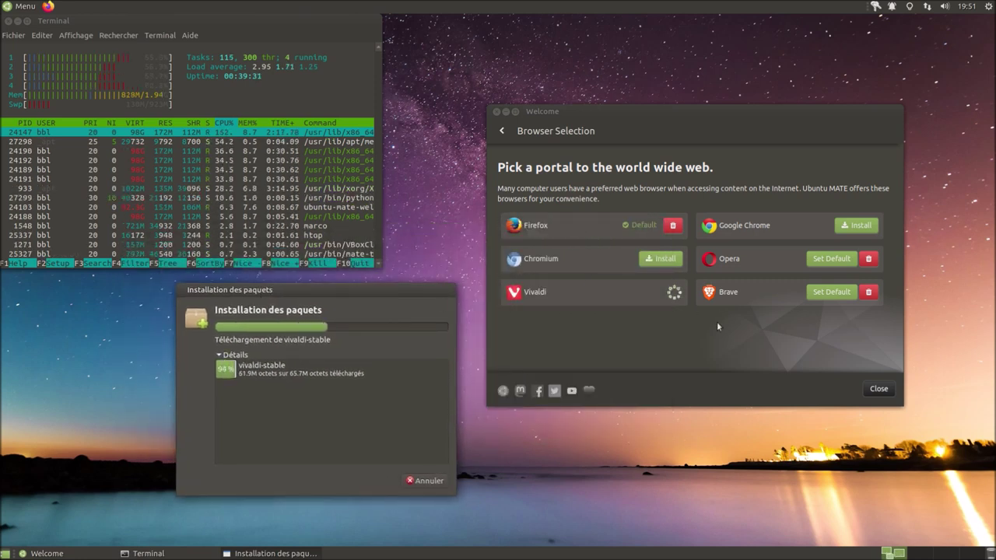
Search the application menu for Opera and close the menu.
left_click(23, 7)
type("ope")
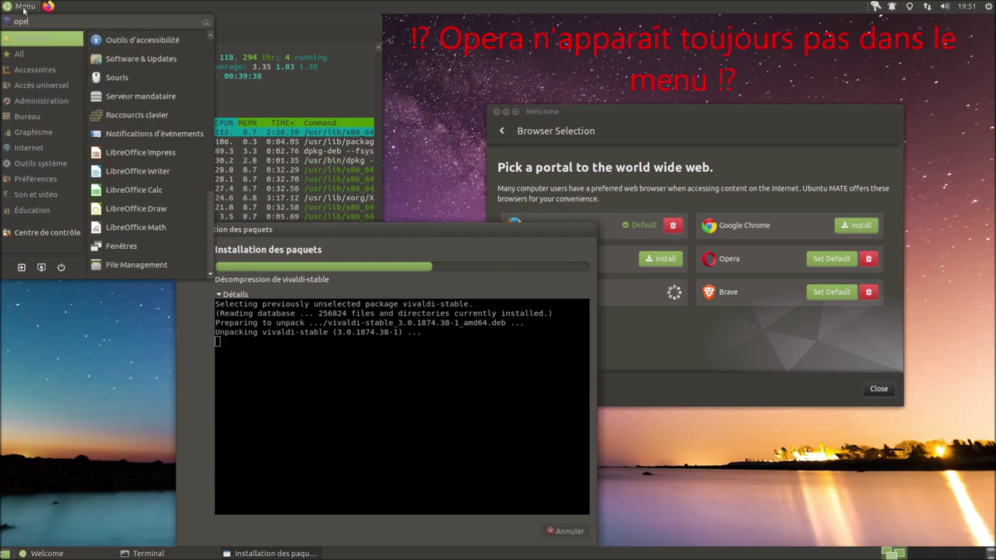
type("ra")
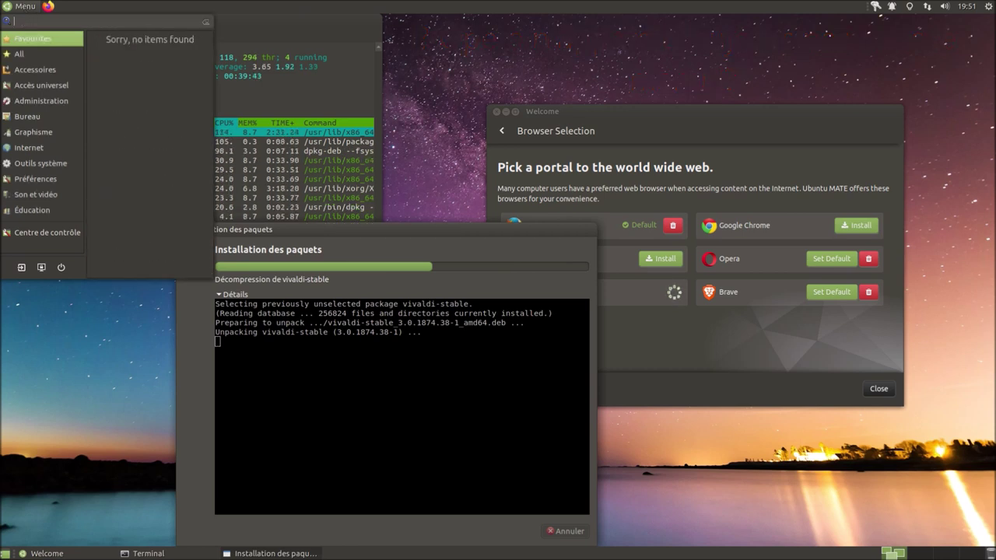
left_click(99, 387)
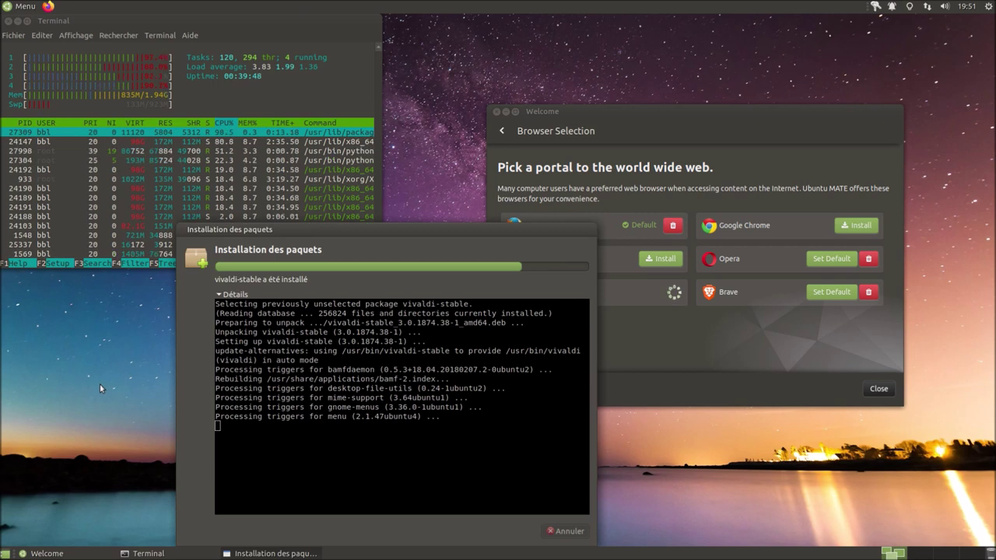
Search the application menu for Brave and Vivaldi, then clear the search and close the menu.
left_click(11, 6)
type("b")
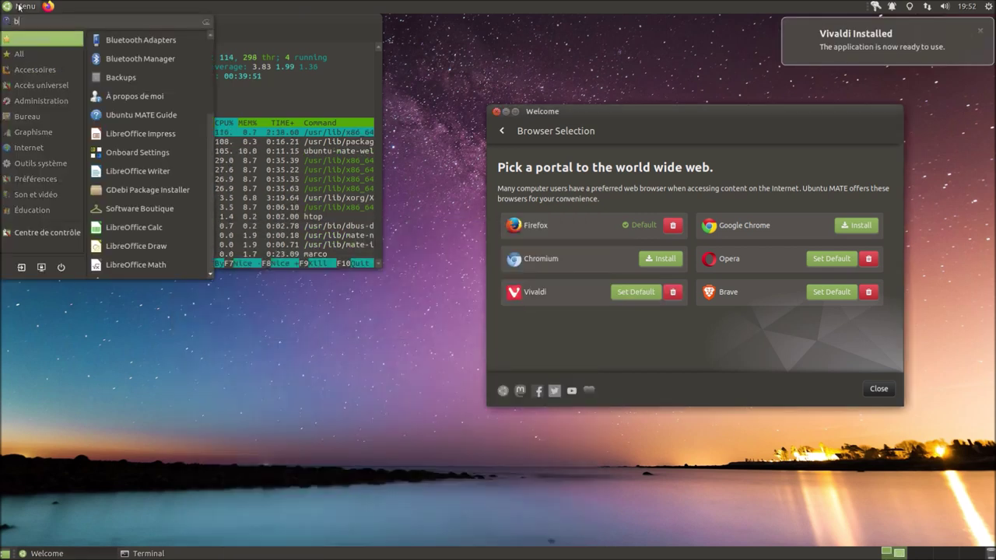
type("rave")
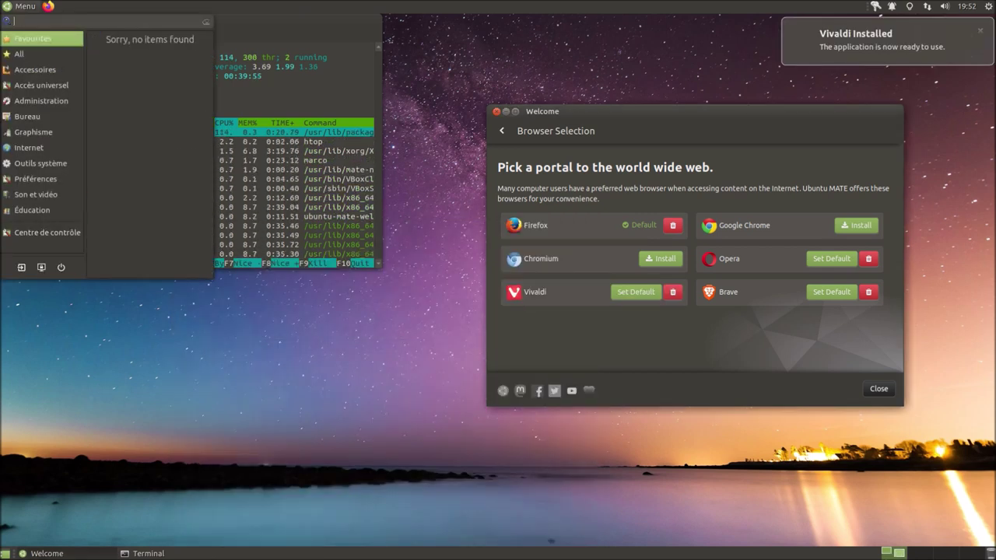
key("BackSpace")
key("BackSpace")
key("BackSpace")
key("BackSpace")
key("BackSpace")
type("viv")
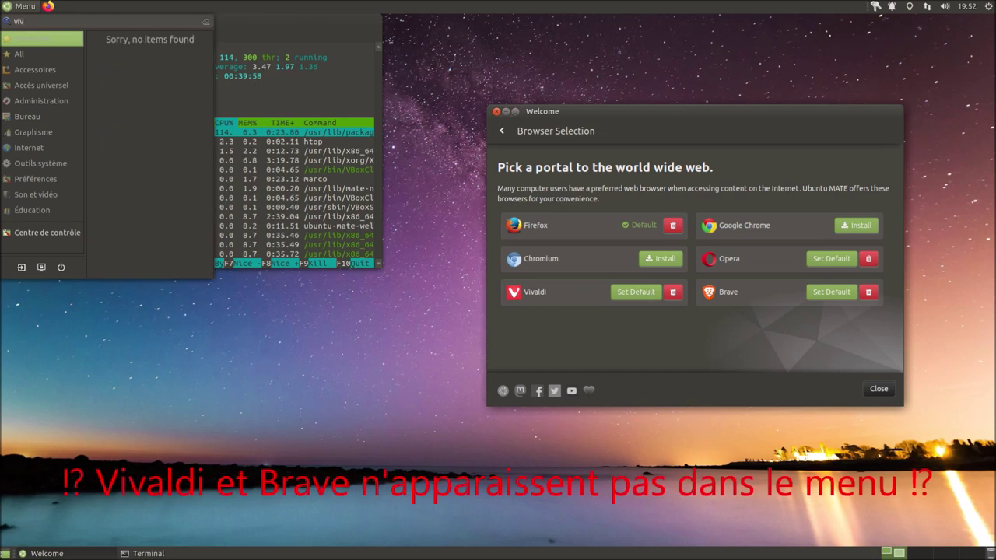
key("BackSpace")
key("BackSpace")
key("BackSpace")
key("Escape")
Close the Welcome and terminal windows, then log out of the session and log back in with the account password.
left_click(879, 388)
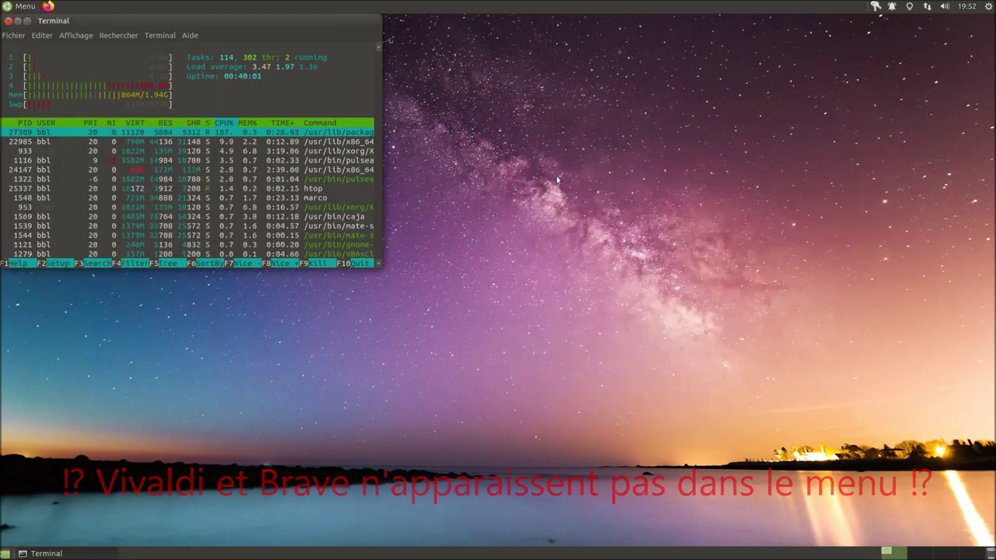
left_click(9, 21)
left_click(966, 6)
left_click(987, 5)
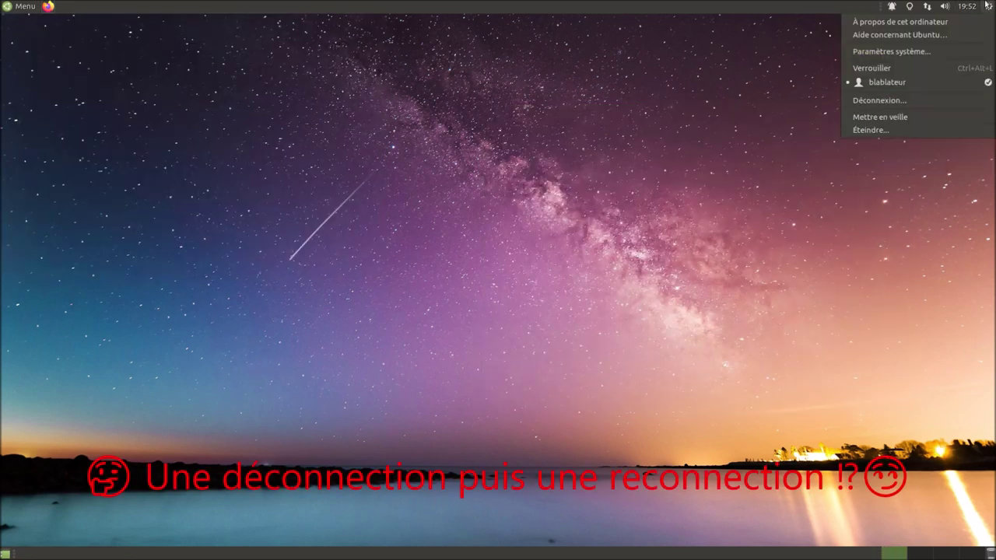
left_click(879, 100)
left_click(586, 328)
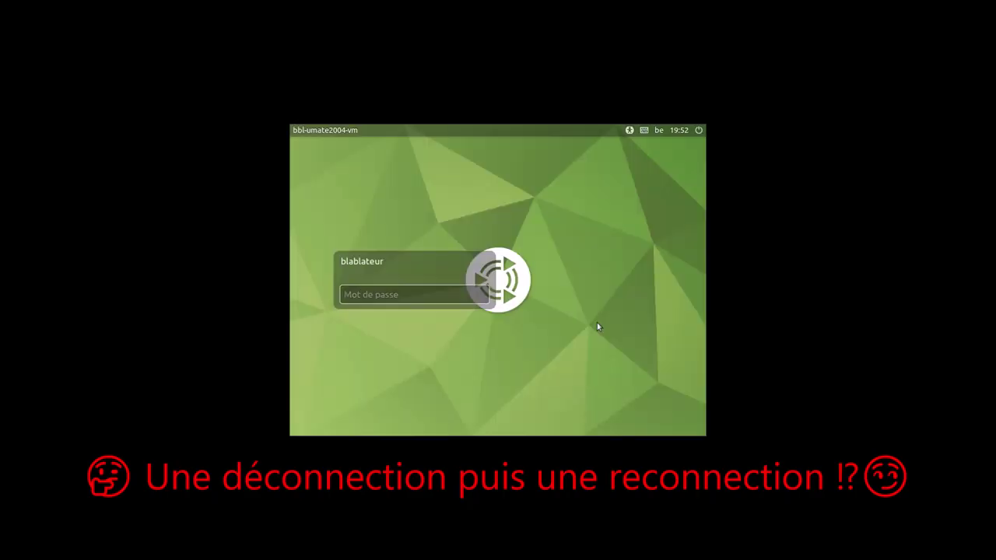
type("•")
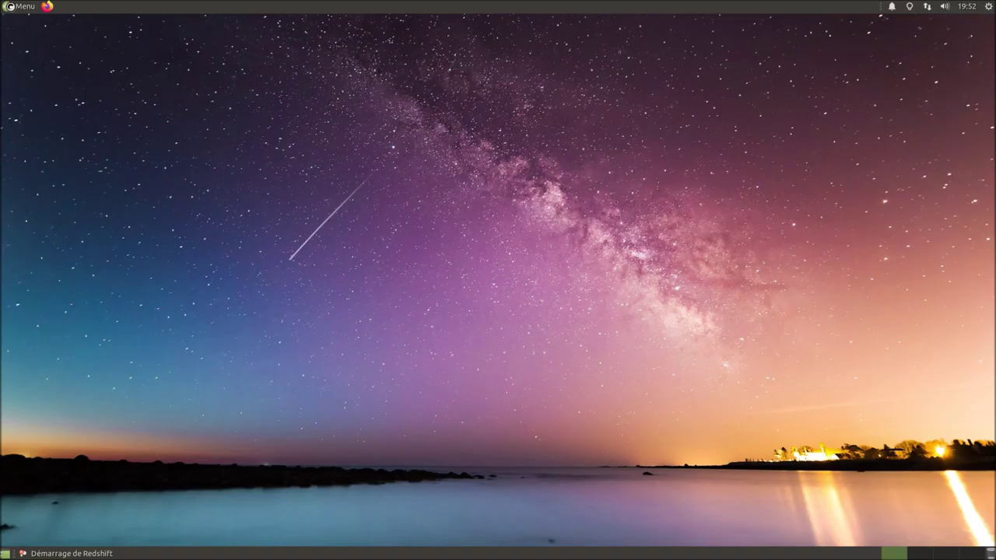
Launch the newly installed Opera, Brave and Vivaldi browsers from the application menu.
key("super")
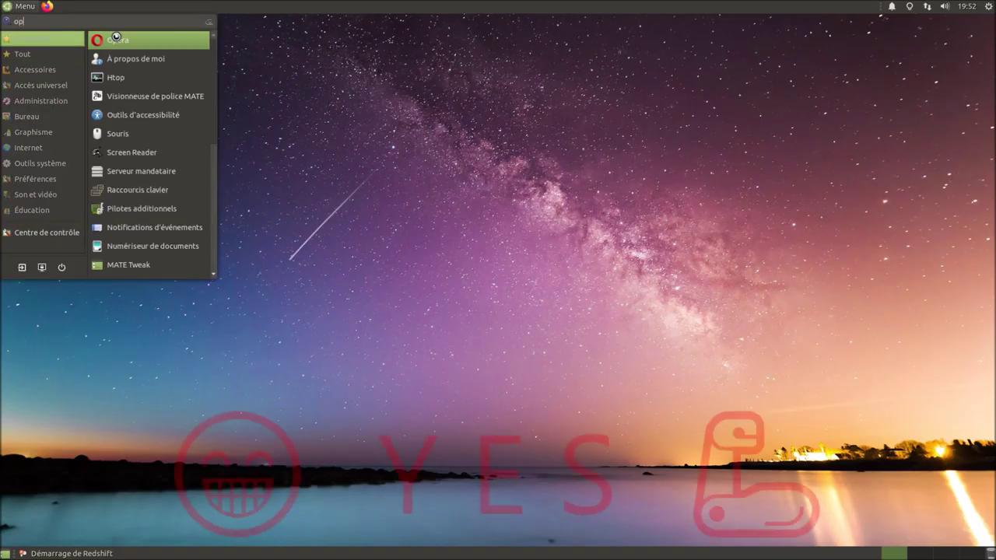
left_click(116, 37)
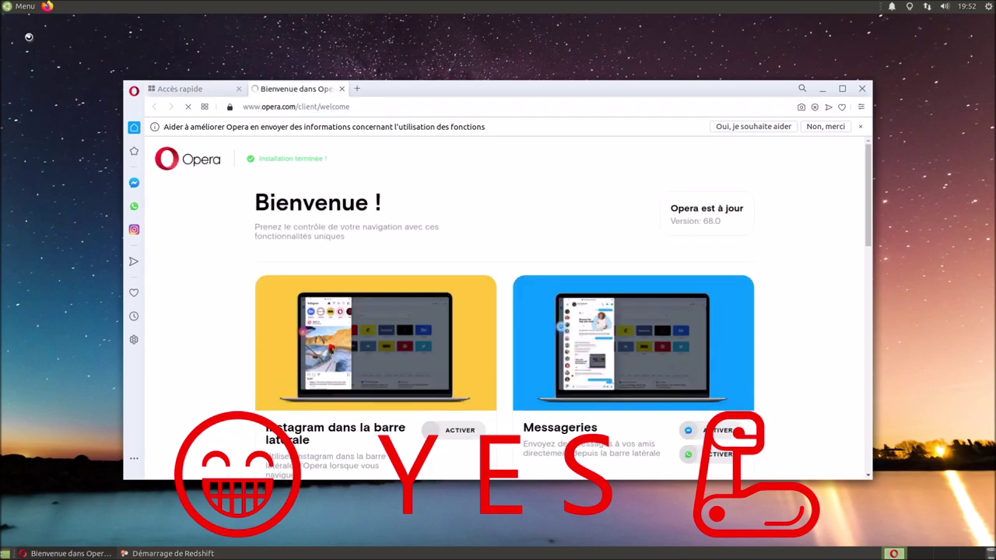
left_click(20, 8)
left_click(132, 39)
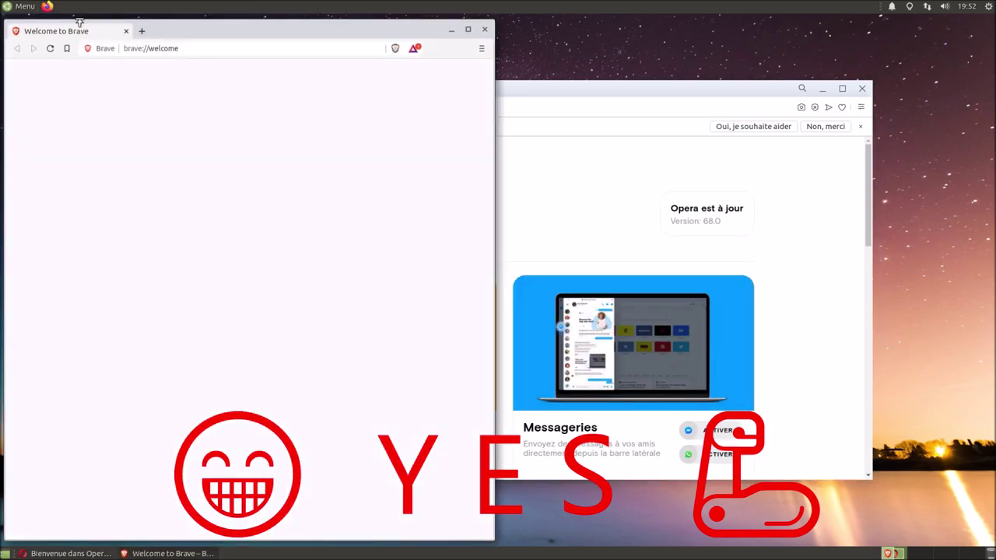
left_click(22, 9)
type("vi")
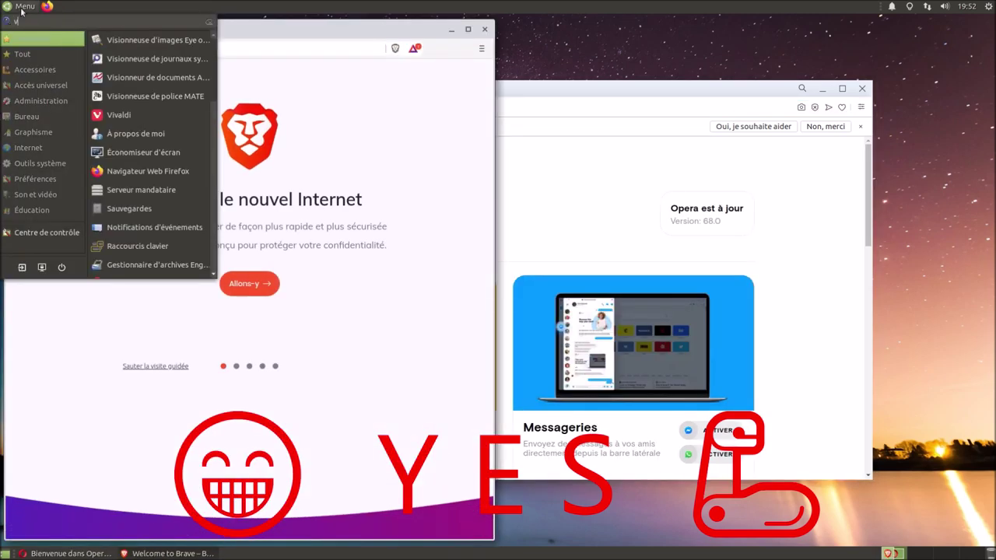
left_click(124, 115)
Find the Bienvenue application in the application menu and launch it.
left_click(22, 7)
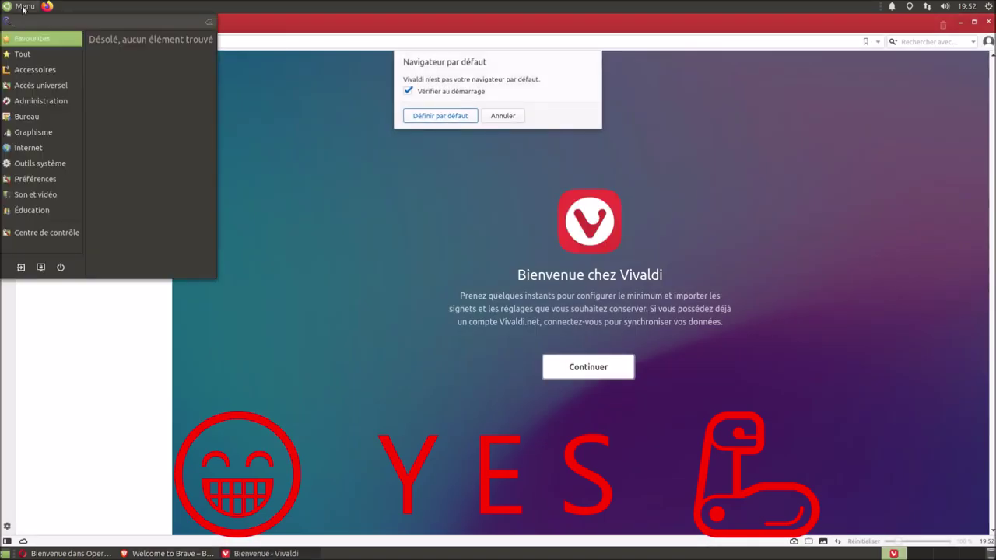
type("wel")
key("BackSpace")
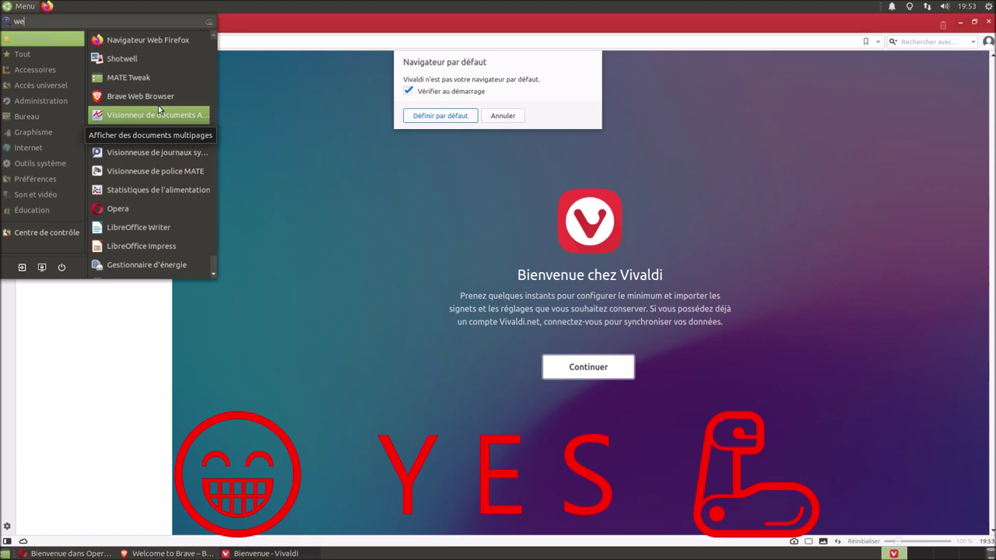
key("BackSpace")
key("BackSpace")
type("bien")
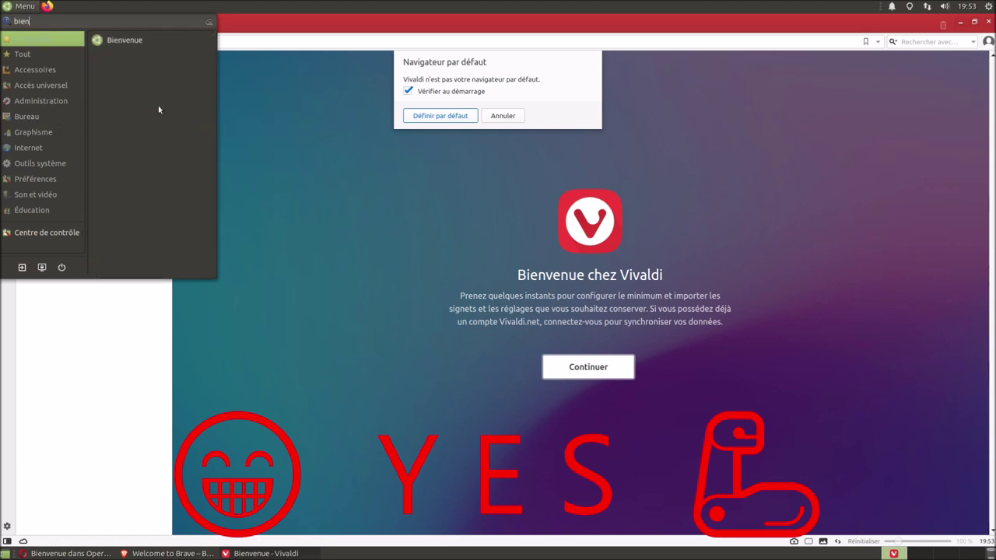
left_click(155, 37)
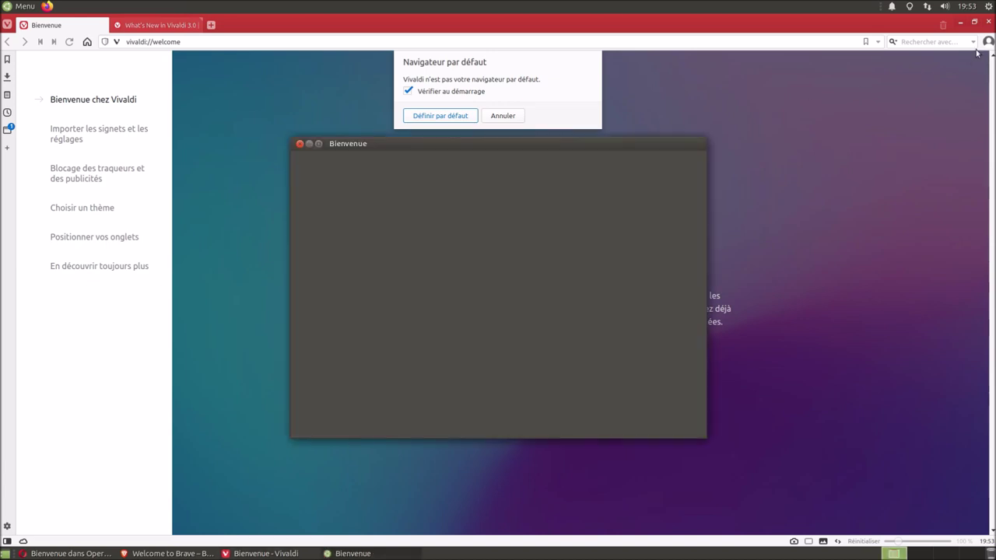
Start installing the Pourpre desktop colour from the Sélection de couleur page of Bienvenue.
left_click(626, 362)
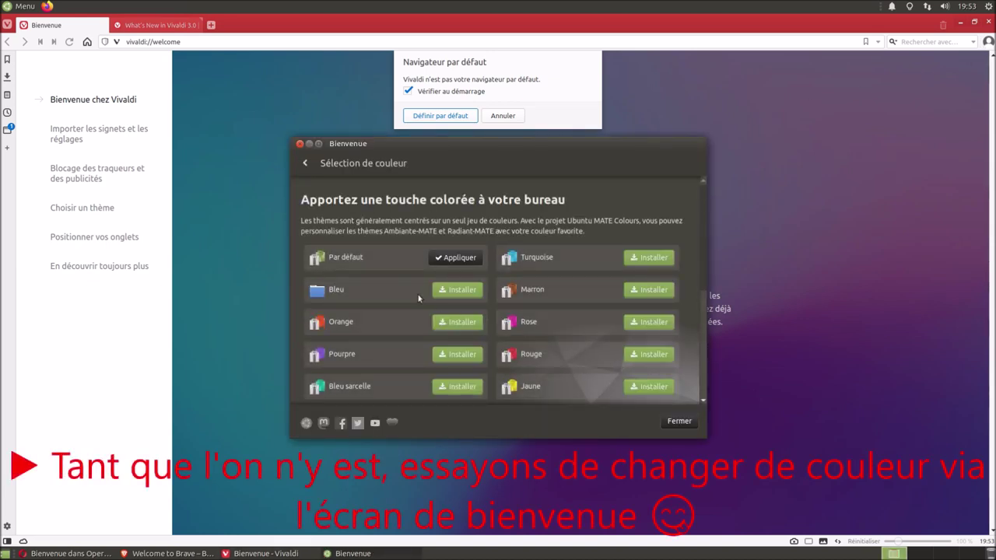
scroll(418, 298, "down", 2)
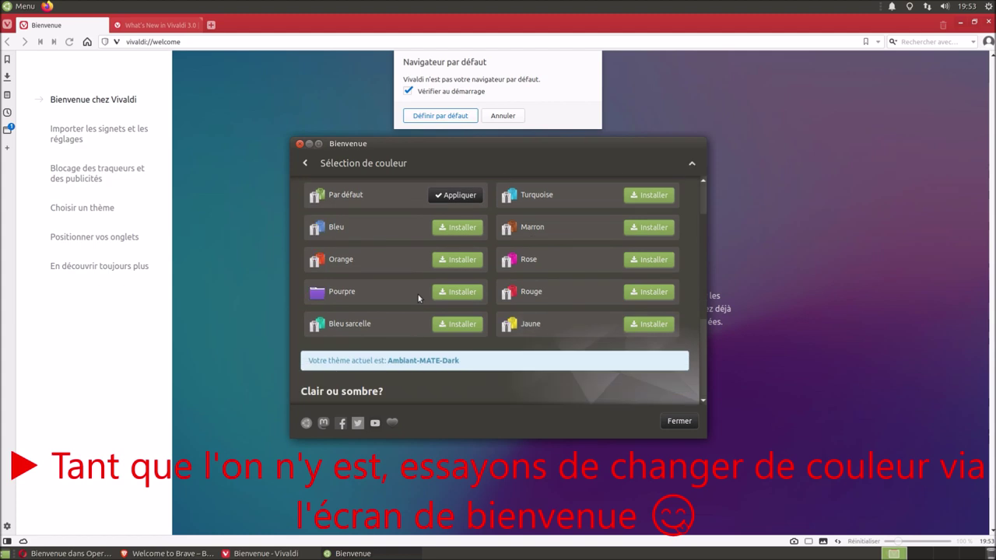
left_click(460, 292)
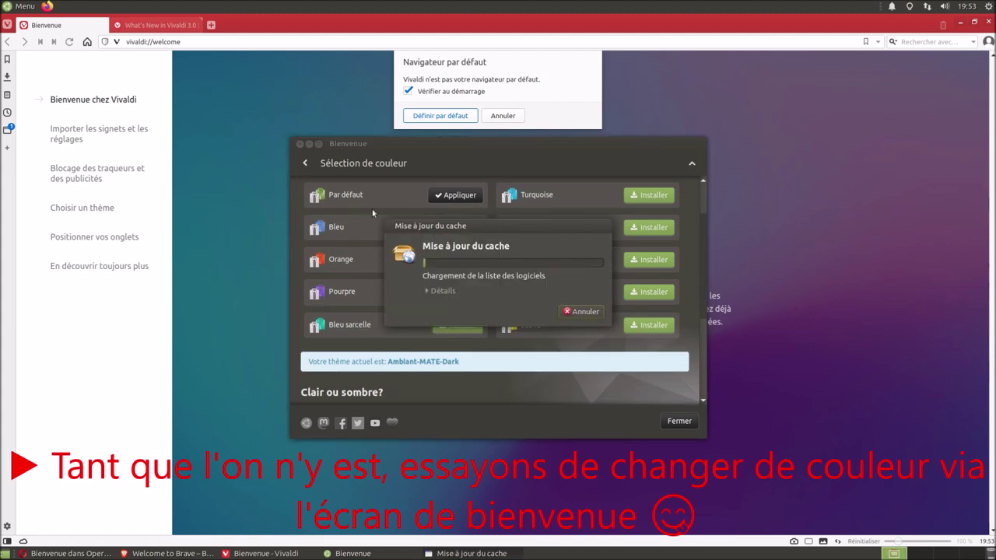
Go to the Sélection d'un navigateur page of Bienvenue, start installing Google Chrome and authenticate with the account password.
left_click(637, 337)
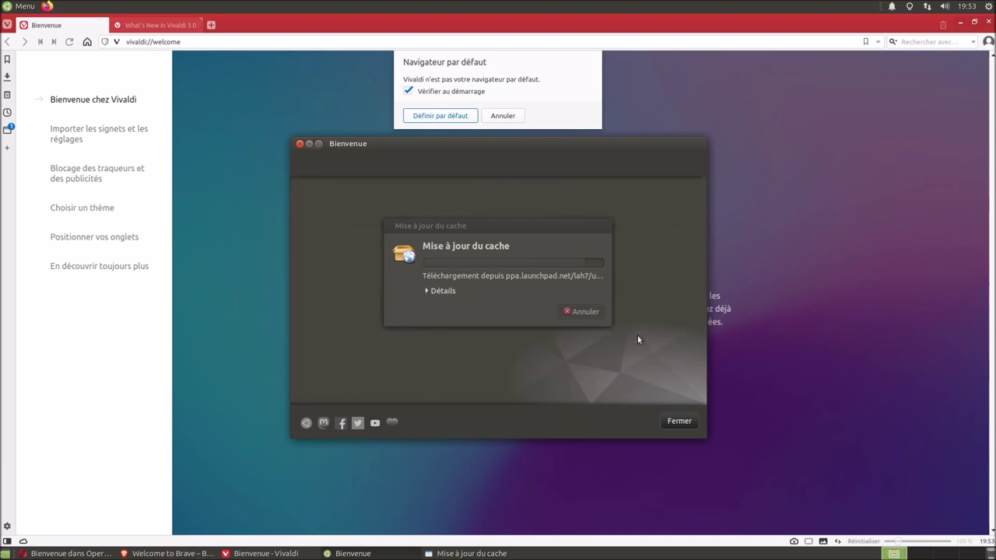
left_click_drag(570, 242, 298, 293)
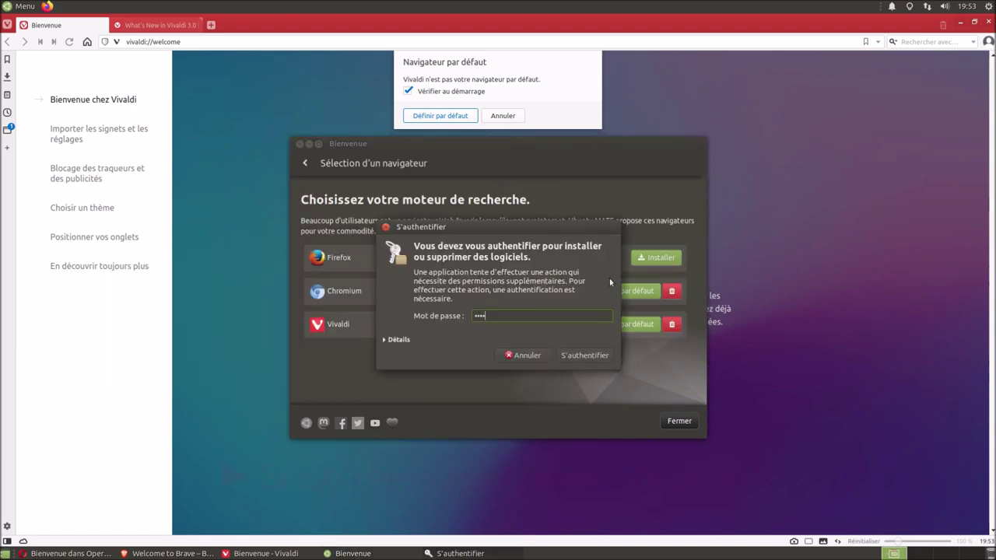
key("Return")
Close the Vivaldi, Opera and Brave browser windows.
left_click(989, 21)
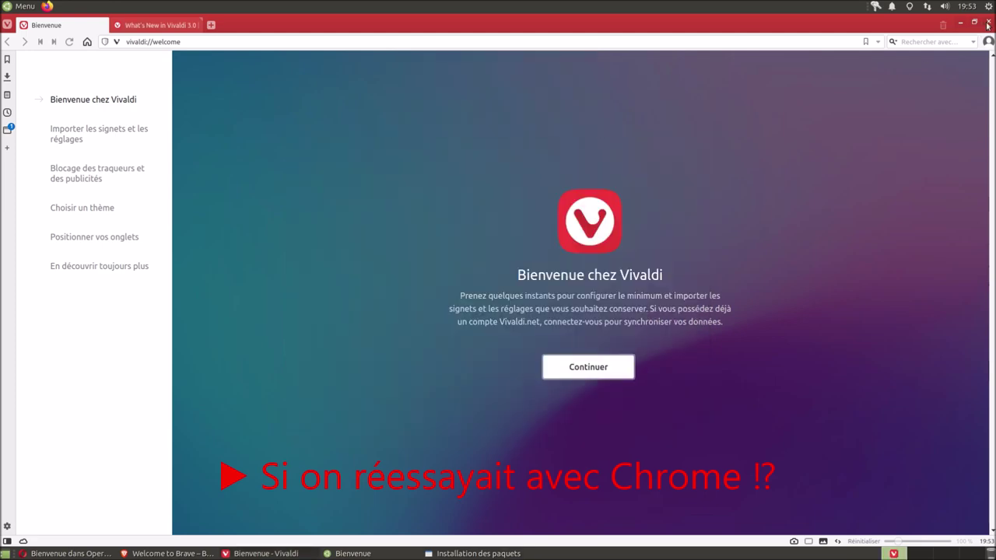
key("Return")
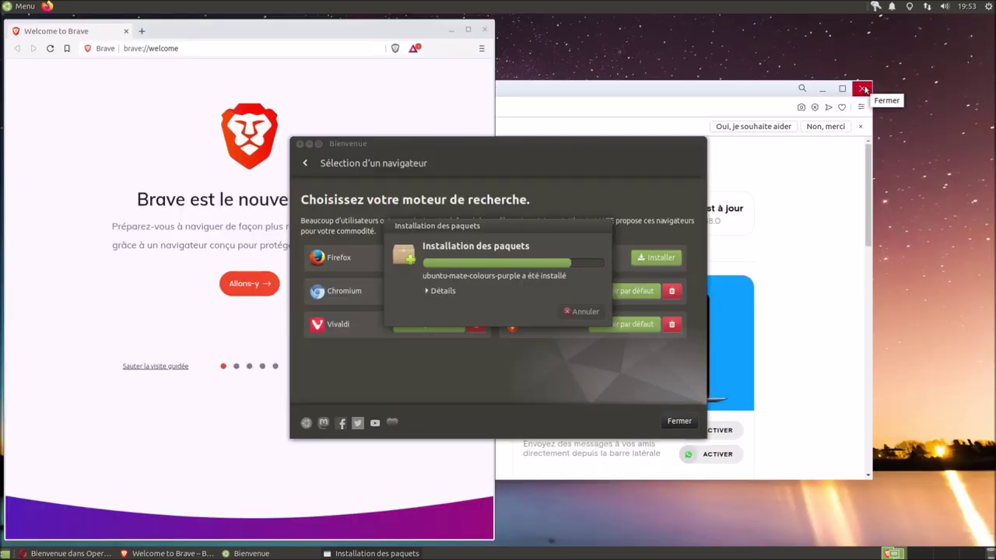
left_click(861, 89)
left_click(485, 29)
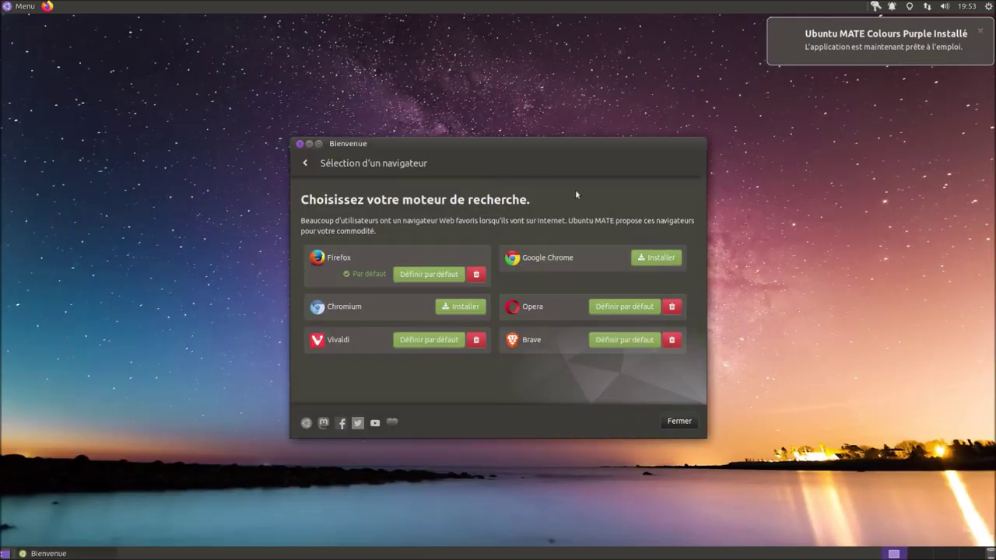
Search the application menu for "ch", then close the Bienvenue window.
left_click(24, 8)
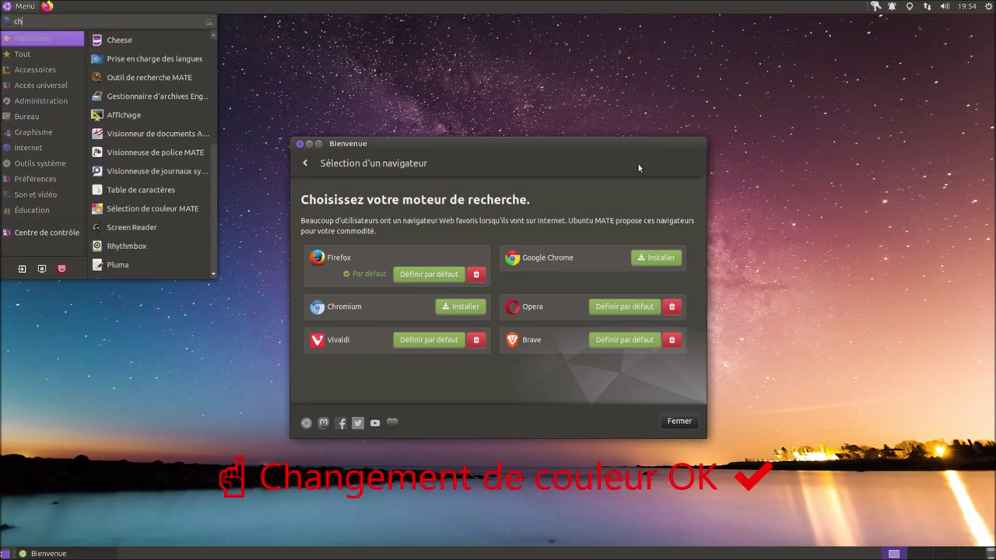
left_click(679, 421)
left_click(679, 421)
Log out of the session and log back in with the account password.
left_click(966, 6)
left_click(988, 6)
left_click(872, 99)
left_click(584, 329)
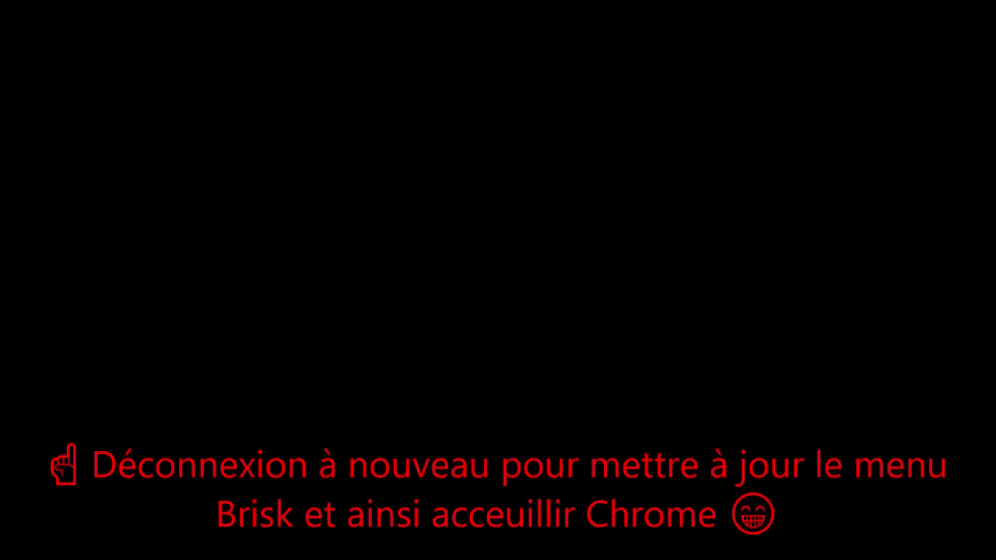
type("••")
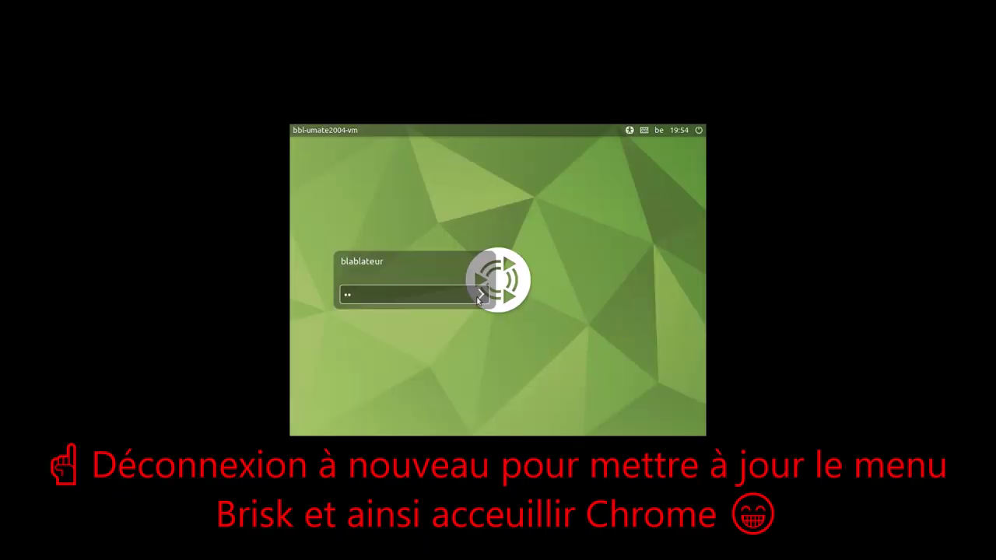
type("••••")
left_click(479, 296)
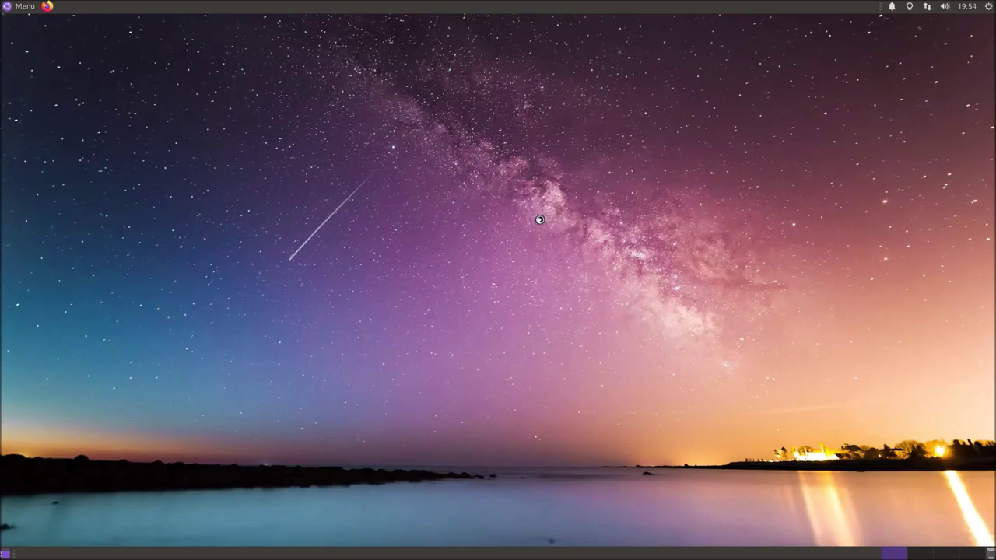
Search the application menu for "chr" to look for Google Chrome.
left_click(16, 7)
type("cx")
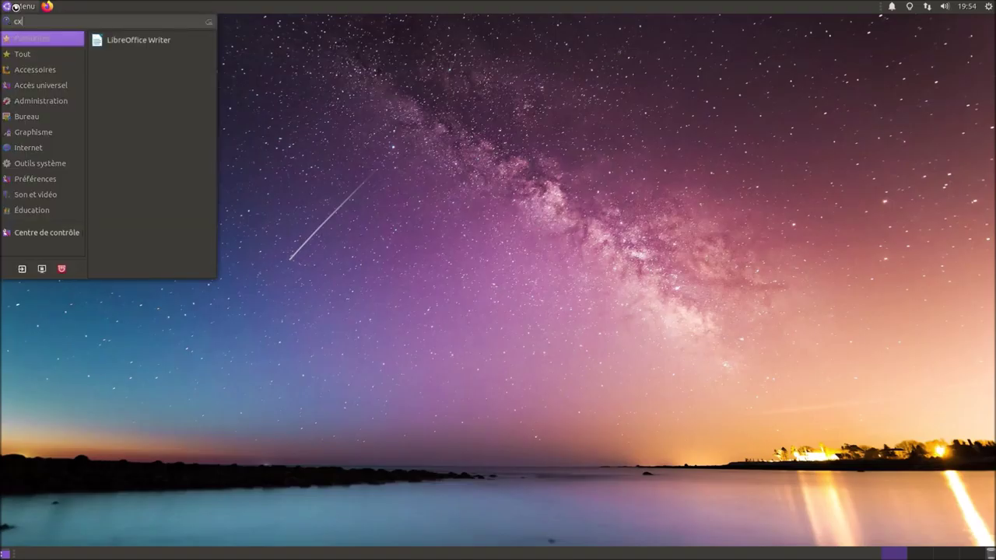
key("BackSpace")
type("hr")
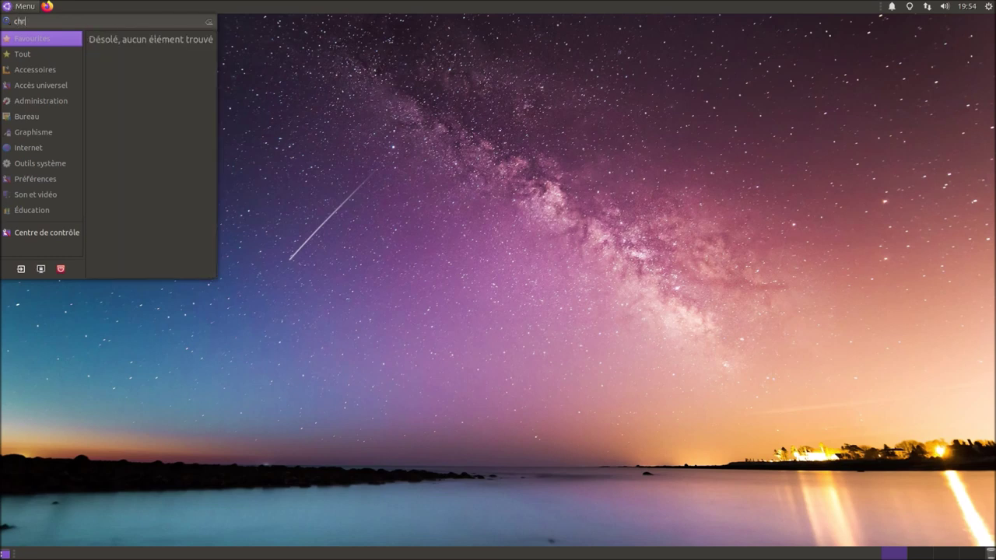
Clear the application menu search, find Bienvenue with "bien" and launch it.
key("BackSpace")
key("BackSpace")
key("BackSpace")
key("BackSpace")
key("BackSpace")
key("BackSpace")
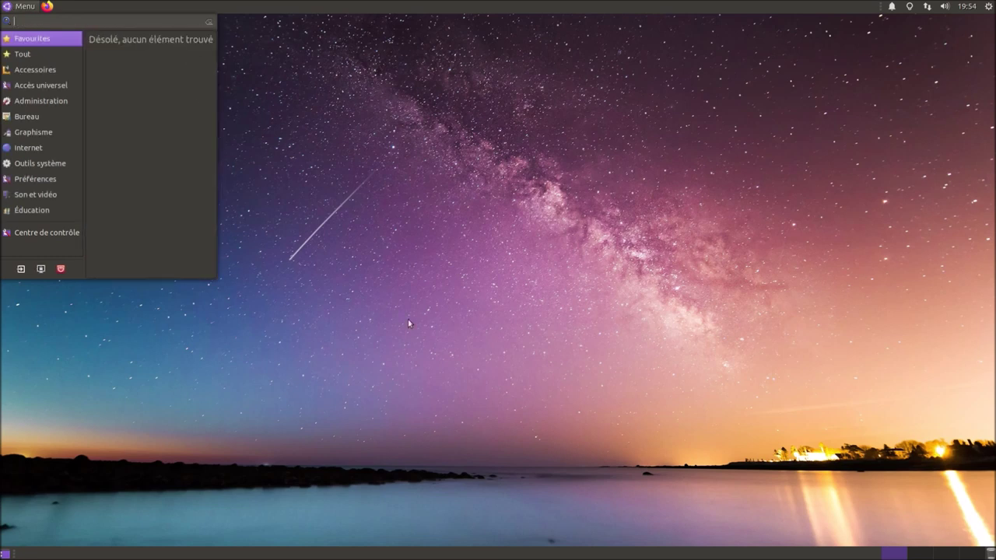
type("bien")
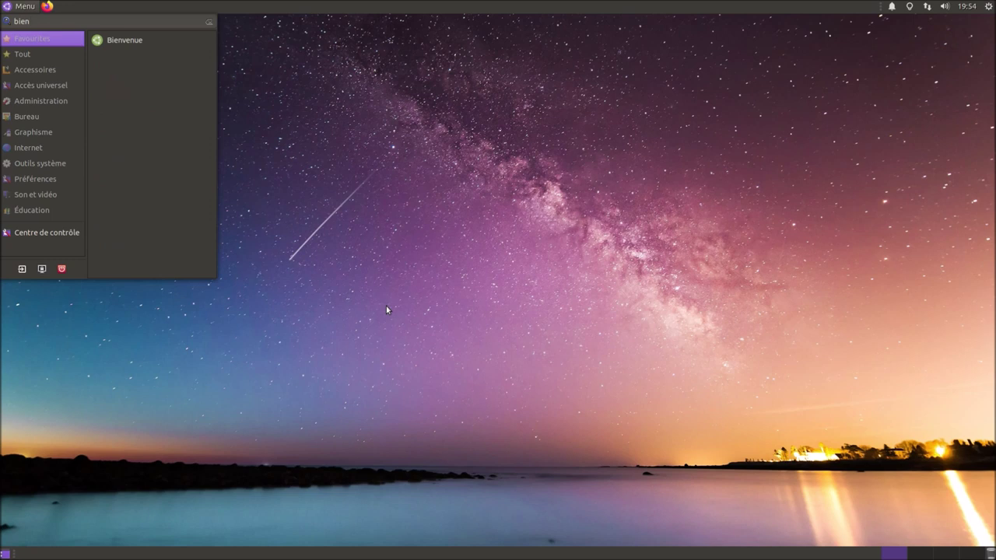
left_click(173, 42)
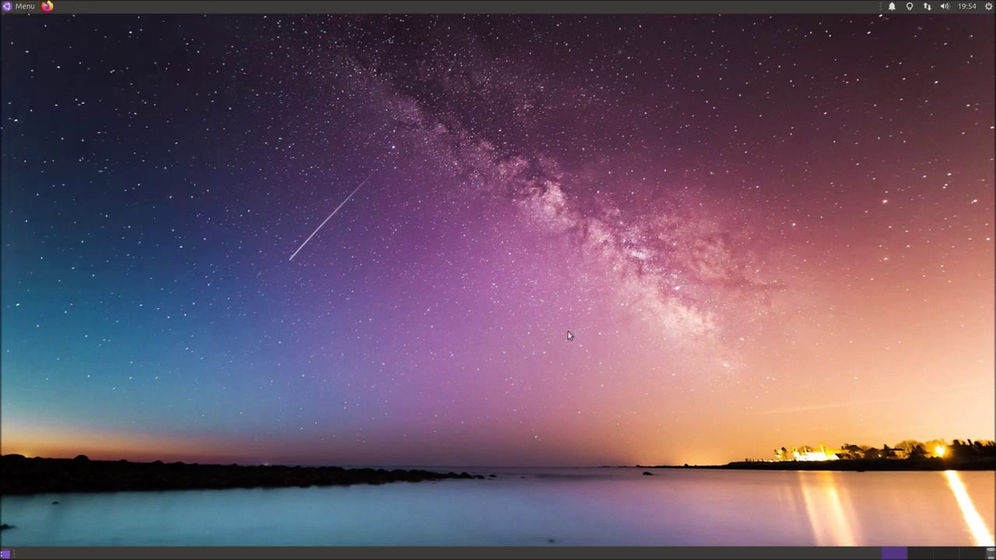
Open the Centre de contrôle, check the Applications préférées settings and close them.
left_click(18, 7)
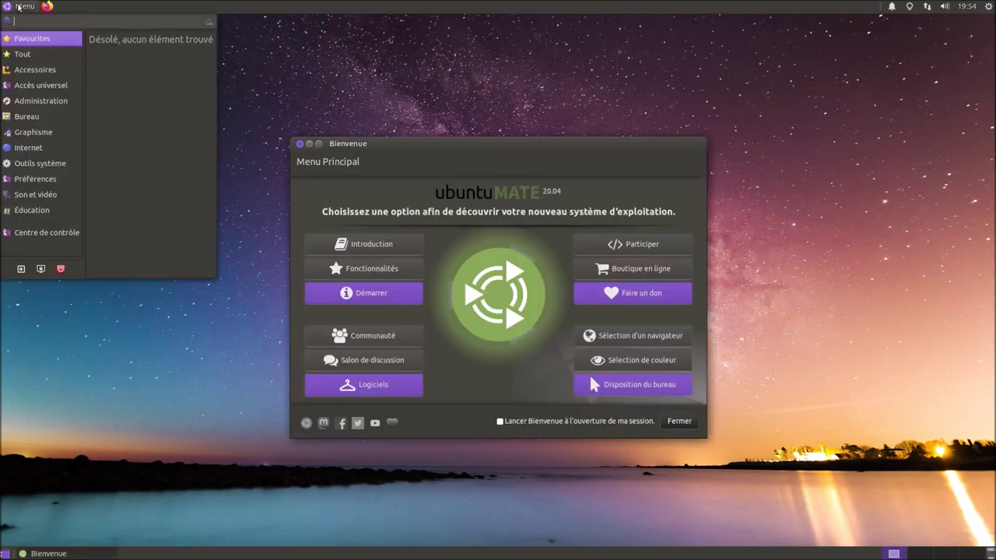
left_click(46, 232)
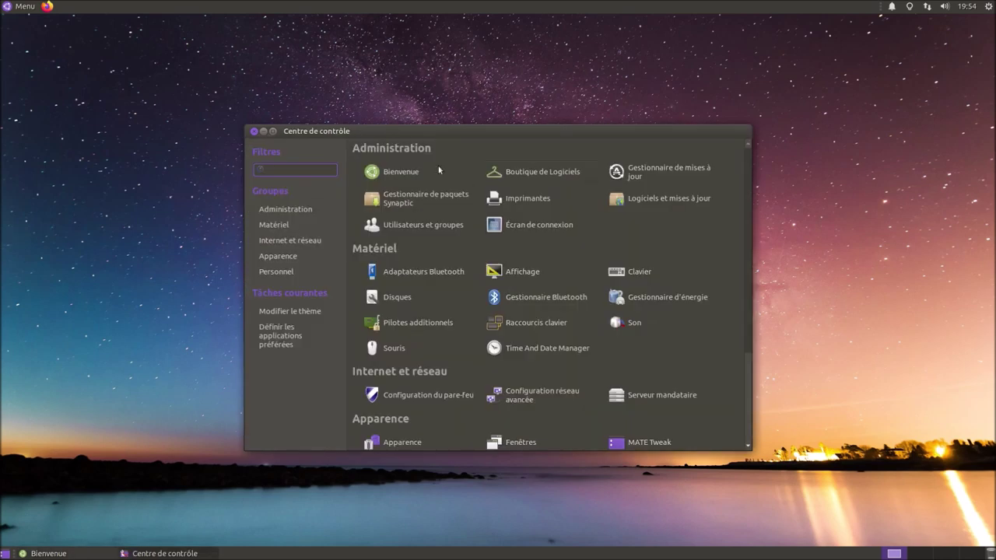
scroll(527, 300, "down", 5)
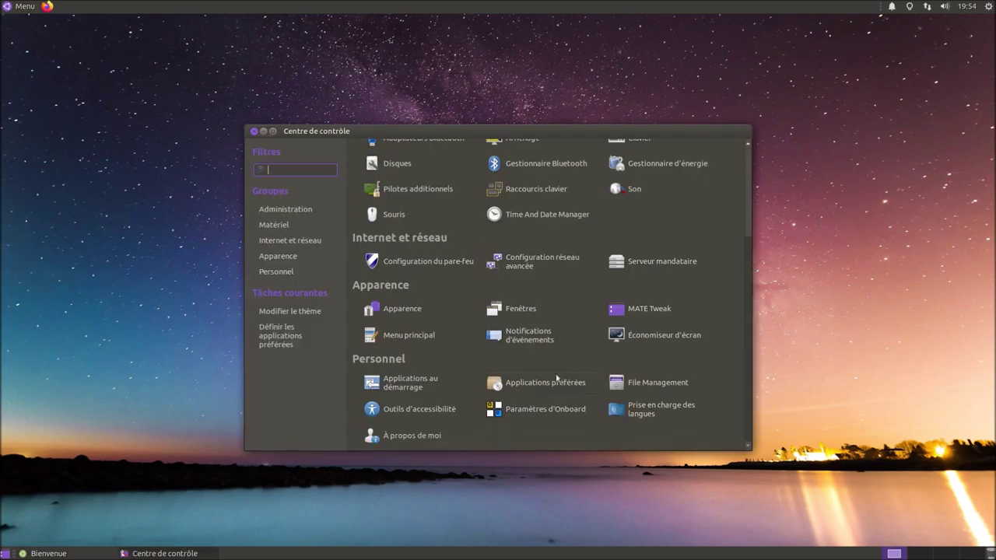
left_click(549, 382)
left_click(576, 368)
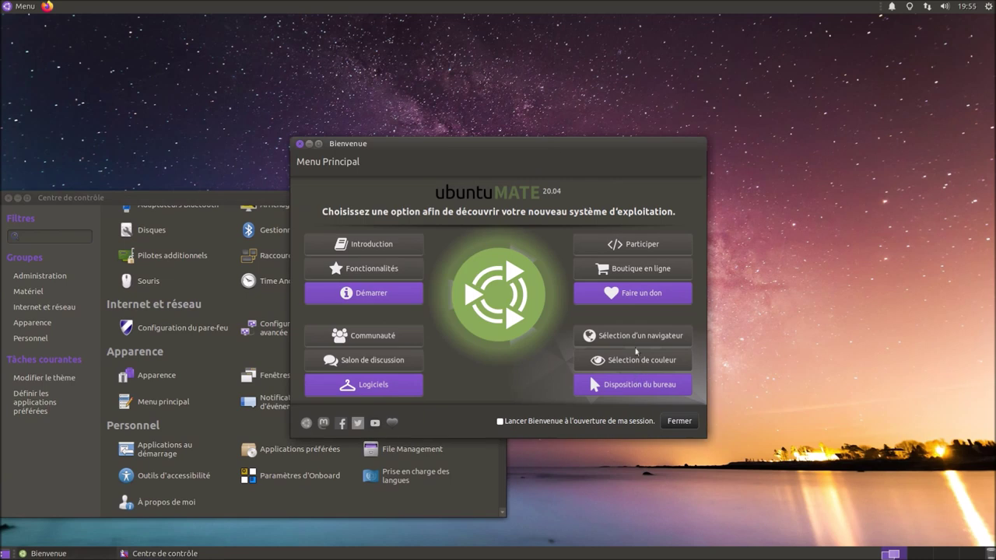
Set Vivaldi as the default browser in Bienvenue and check the choice in Applications préférées.
left_click(634, 337)
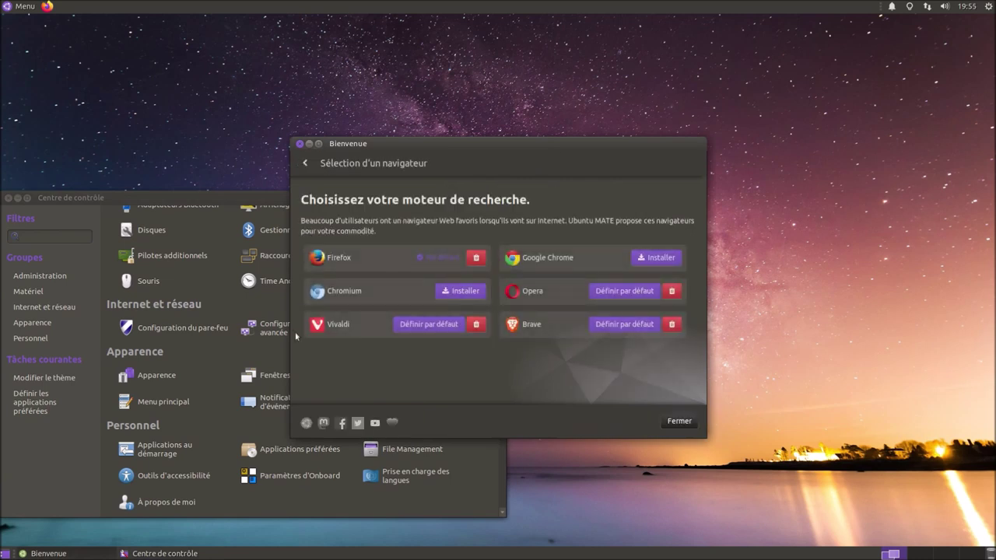
left_click(427, 325)
left_click(234, 198)
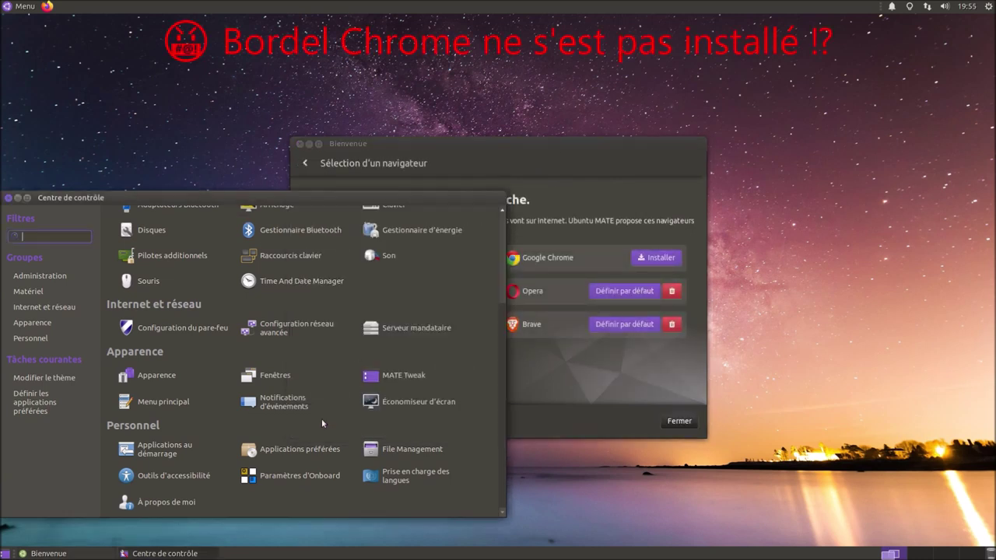
left_click(302, 450)
left_click(565, 371)
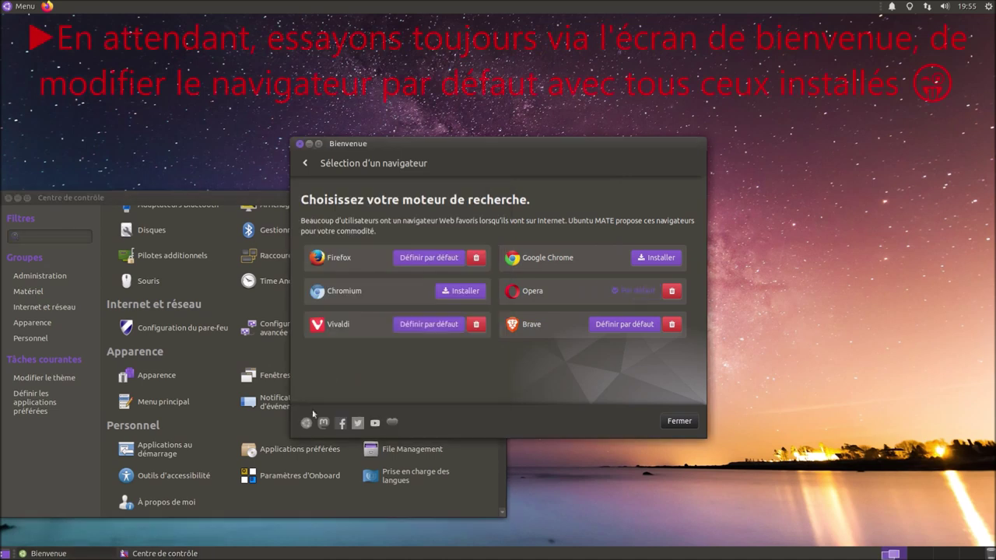
Check in Applications préférées whether Opera is the default browser, then close the settings.
left_click(234, 198)
left_click(302, 450)
left_click(565, 370)
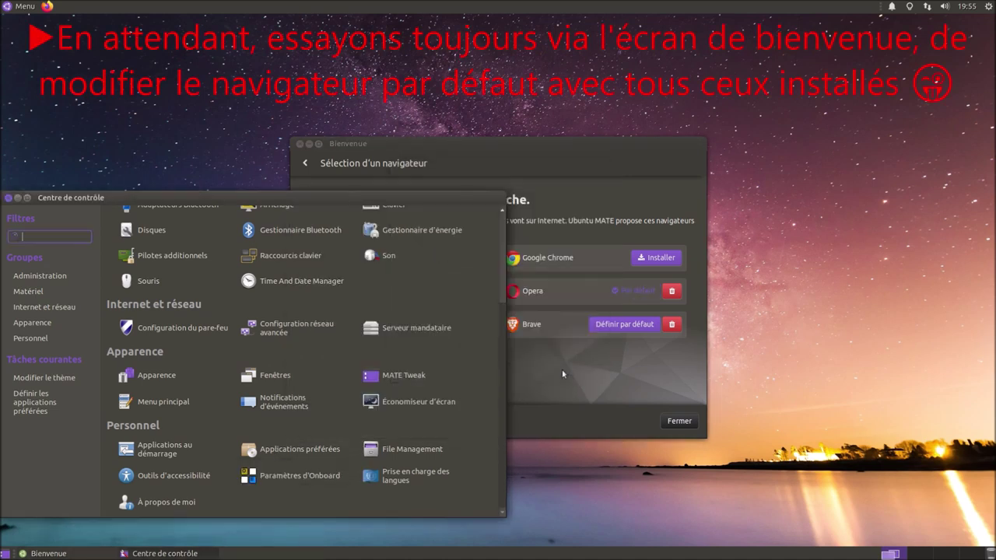
Set Brave as the default browser in Bienvenue and check the choice in Applications préférées.
left_click(600, 326)
left_click(233, 198)
left_click(302, 450)
left_click(579, 369)
left_click(579, 374)
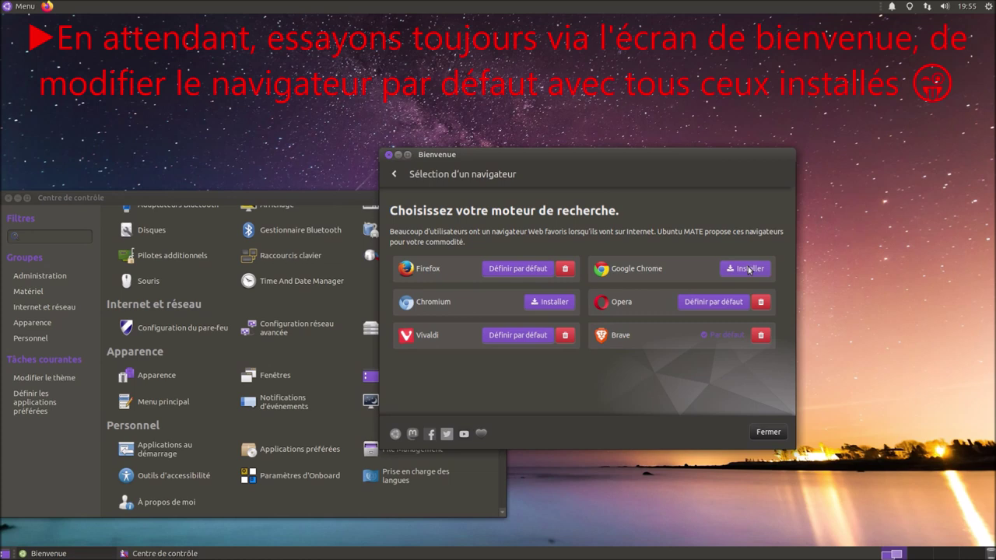
Start installing Google Chrome again from Bienvenue and authenticate with the account password.
left_click(749, 270)
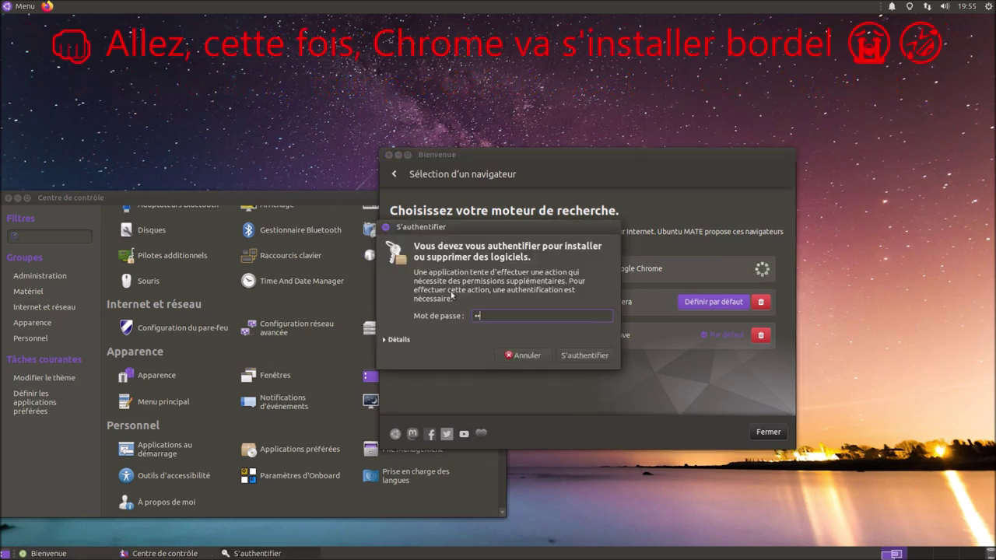
key("Return")
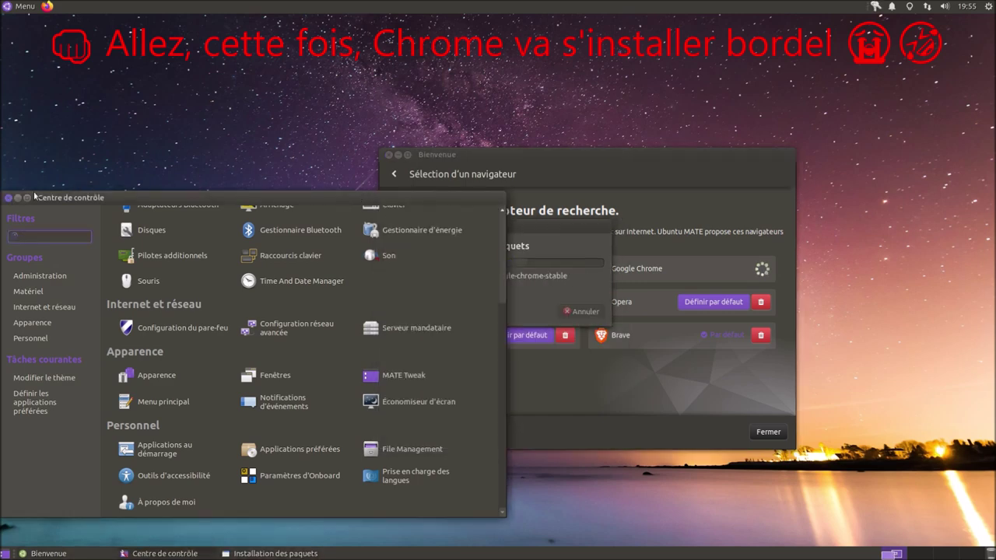
Close the Centre de contrôle, expand the package installation details and move the installation and Bienvenue windows apart.
left_click(8, 198)
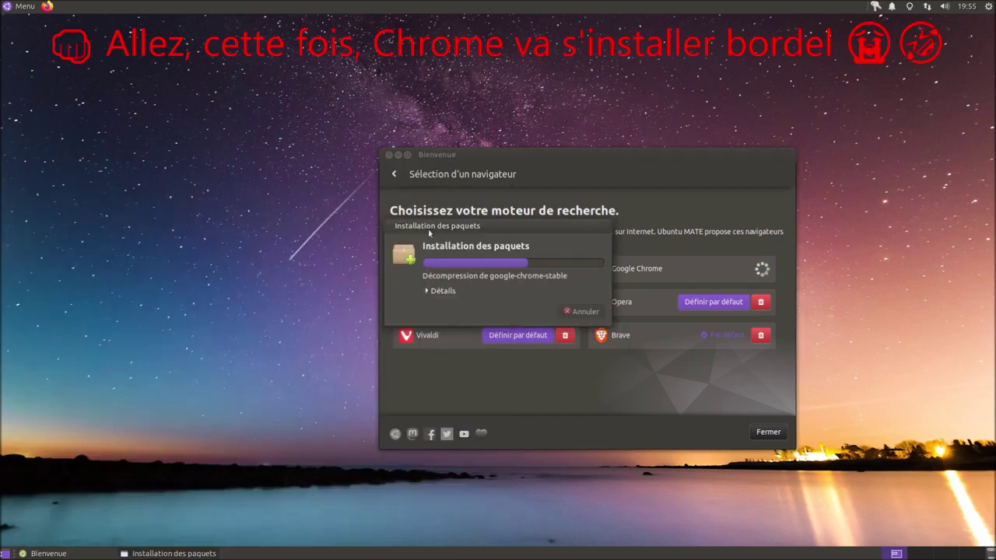
left_click(427, 290)
left_click_drag(467, 226, 140, 140)
left_click_drag(594, 157, 704, 205)
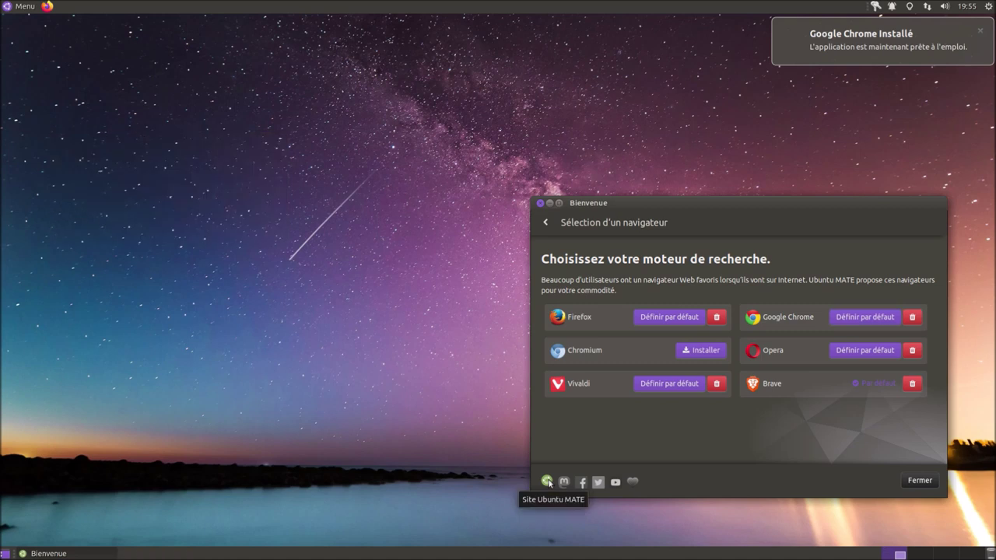
Close the Bienvenue window and start logging out of the session.
left_click(920, 481)
left_click(989, 6)
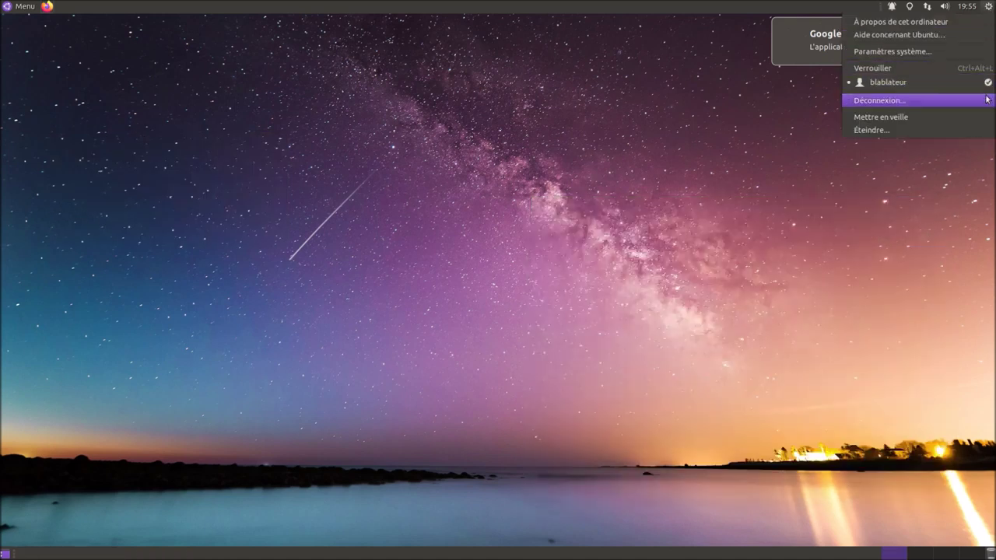